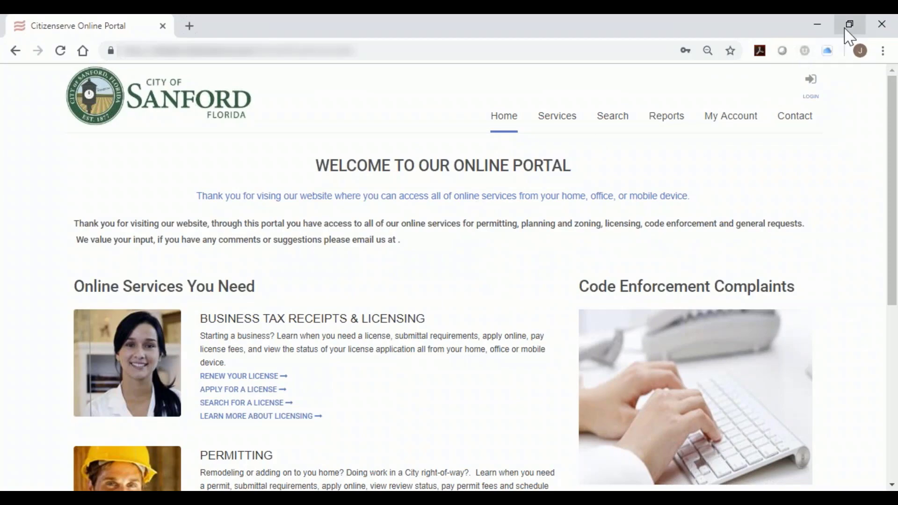
Restore the maximized browser window, narrow it to a phone-like width and reposition it to show the portal's mobile layout.
left_click(849, 24)
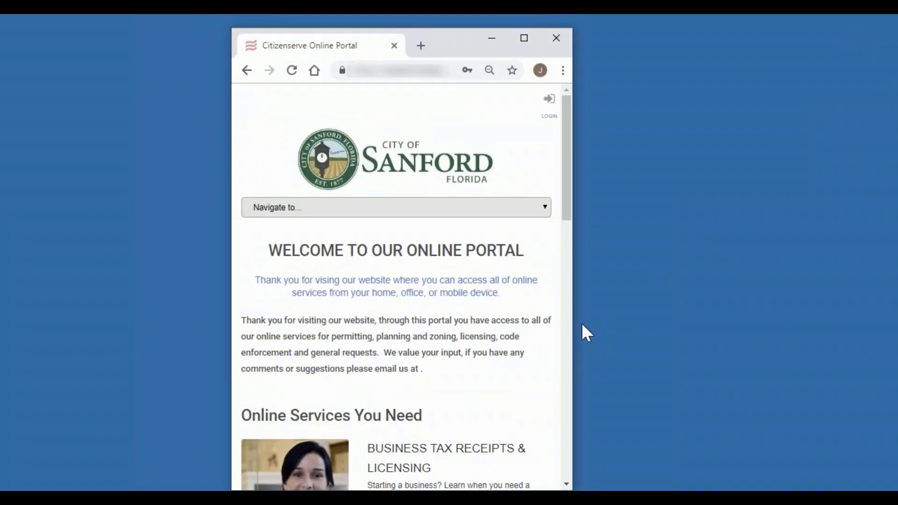
left_click_drag(574, 321, 538, 320)
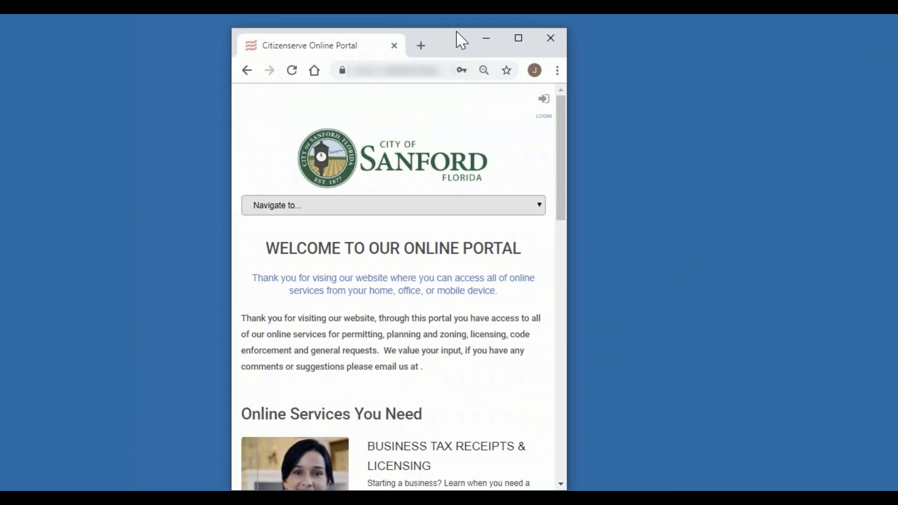
left_click_drag(453, 35, 477, 26)
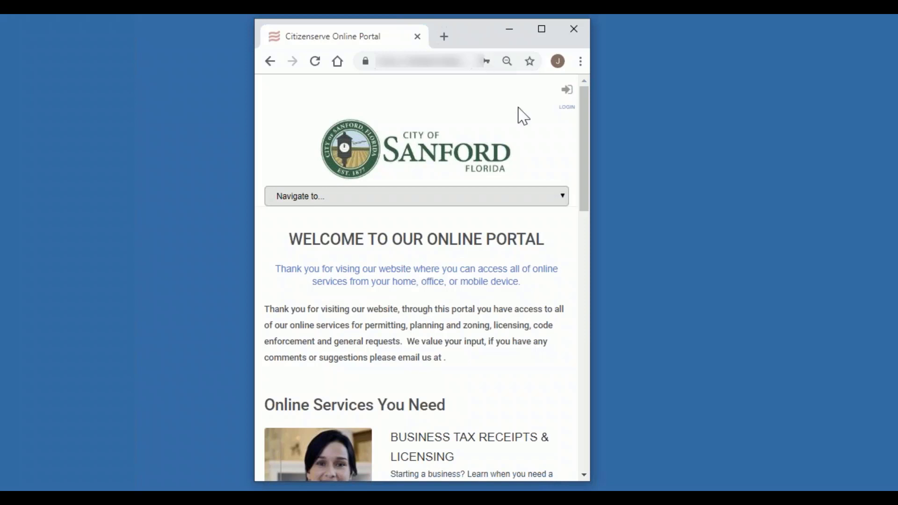
Navigate to the Permits services page and view its submittal requirements down to the Building section.
left_click(562, 199)
left_click(501, 254)
left_click_drag(585, 169, 575, 185)
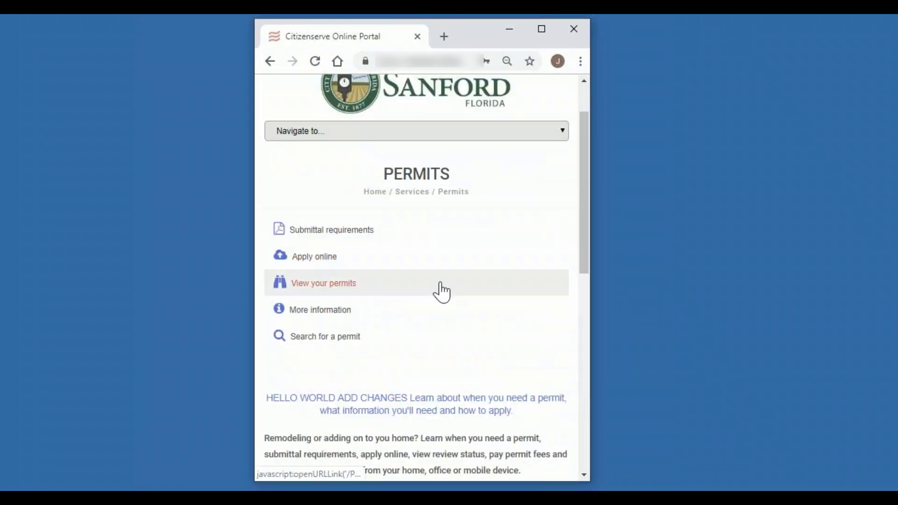
left_click(345, 231)
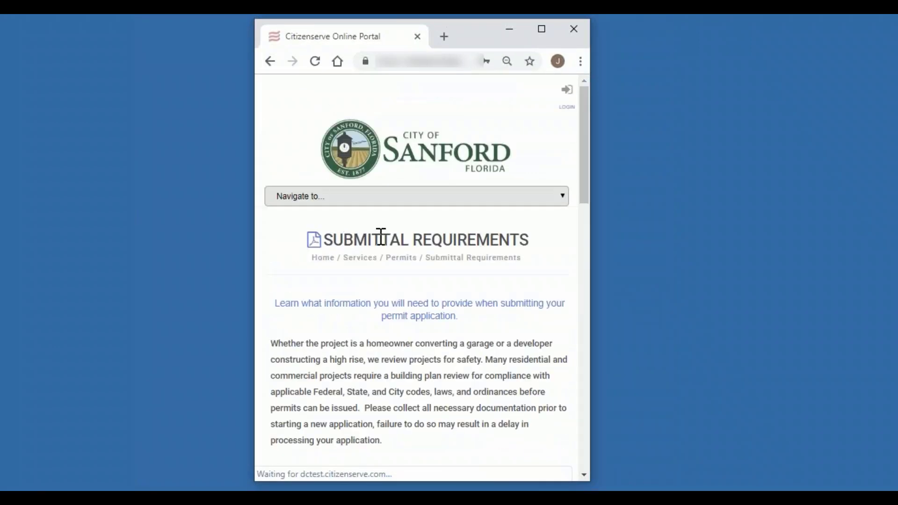
scroll(451, 293, "down", 5)
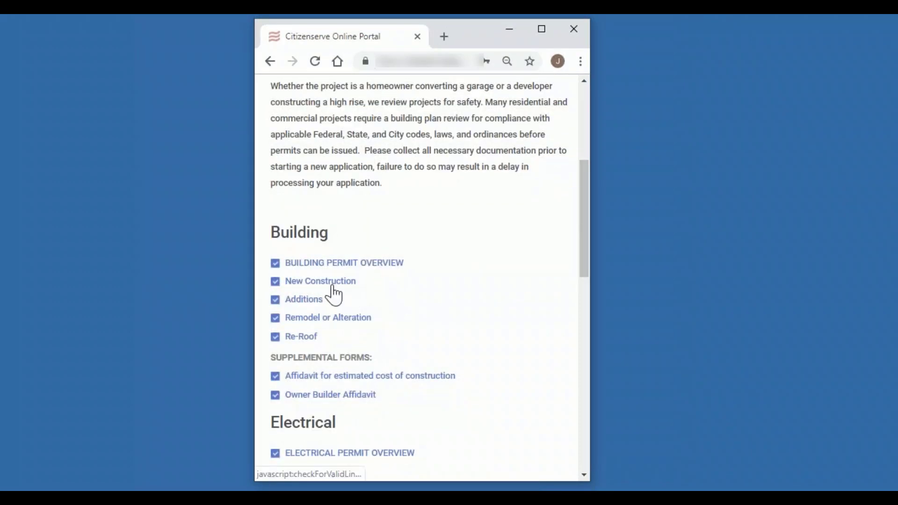
Try to open the Building section's New Construction requirements, and return to the submittal requirements list.
left_click(333, 287)
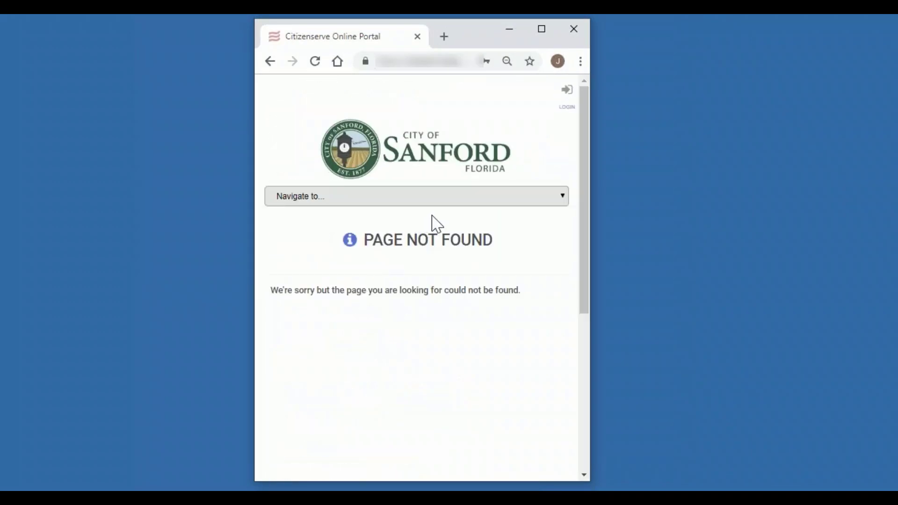
left_click(270, 61)
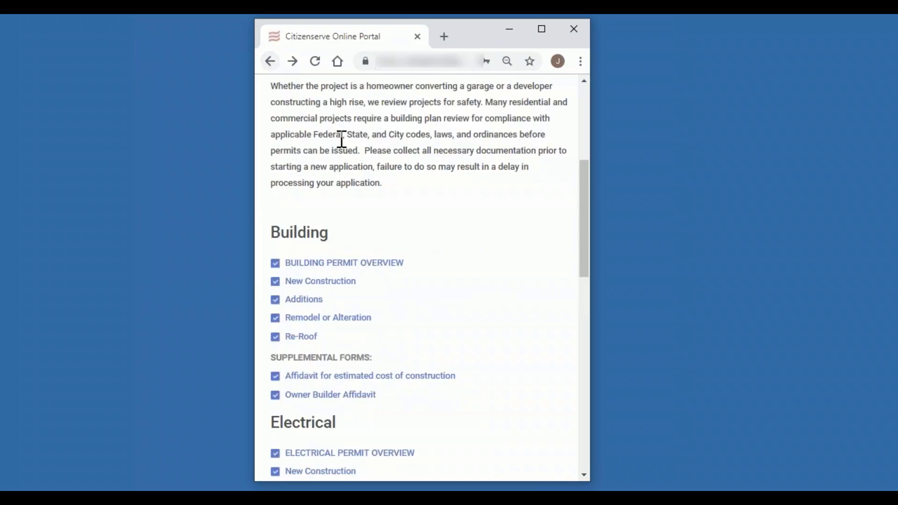
scroll(342, 139, "up", 6)
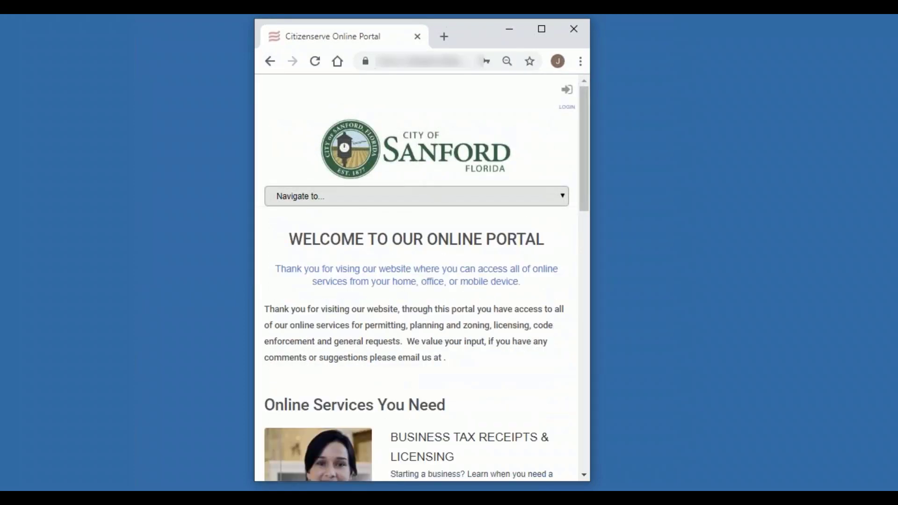
Maximize the browser window and open the new user registration form for the portal account.
left_click(541, 29)
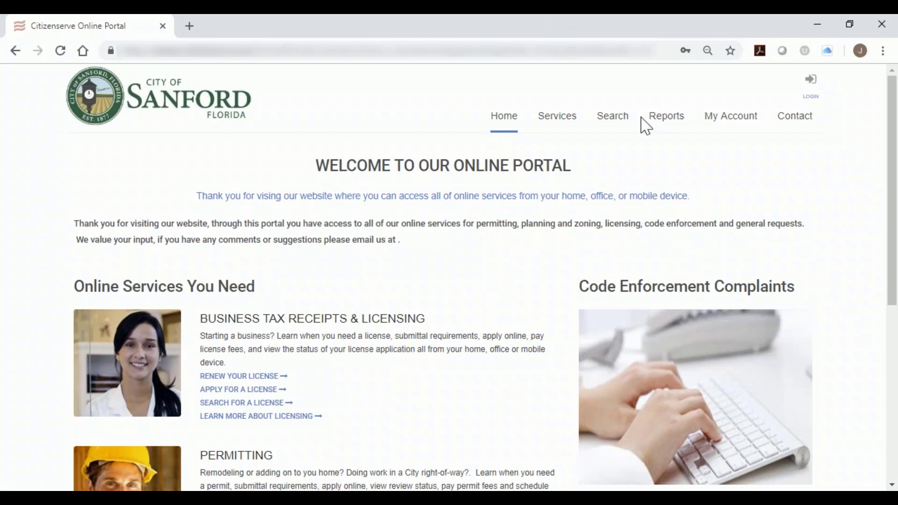
left_click(733, 116)
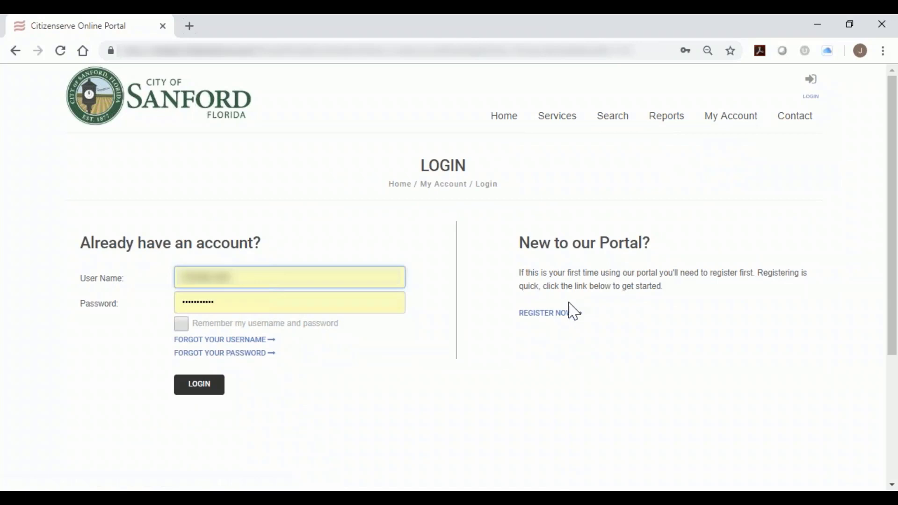
left_click(556, 314)
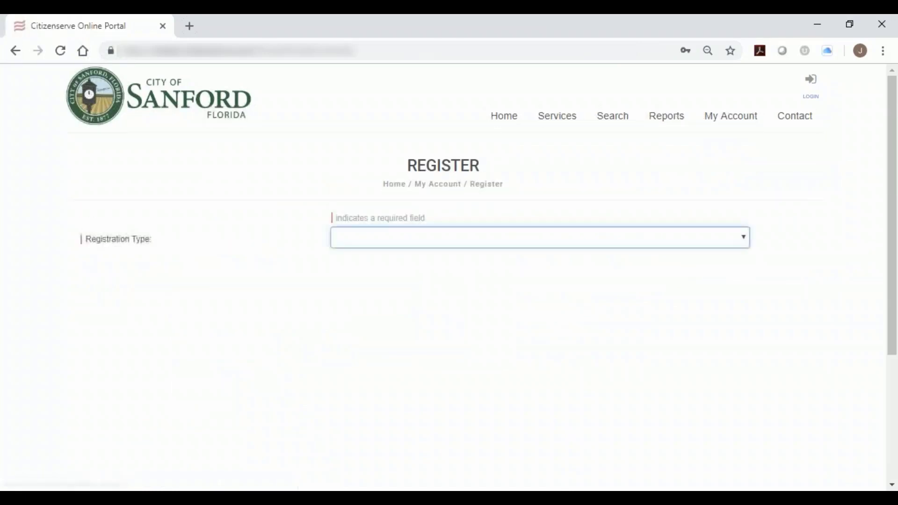
Set the registration type to Developer and enter the registrant's e-mail address.
left_click(536, 242)
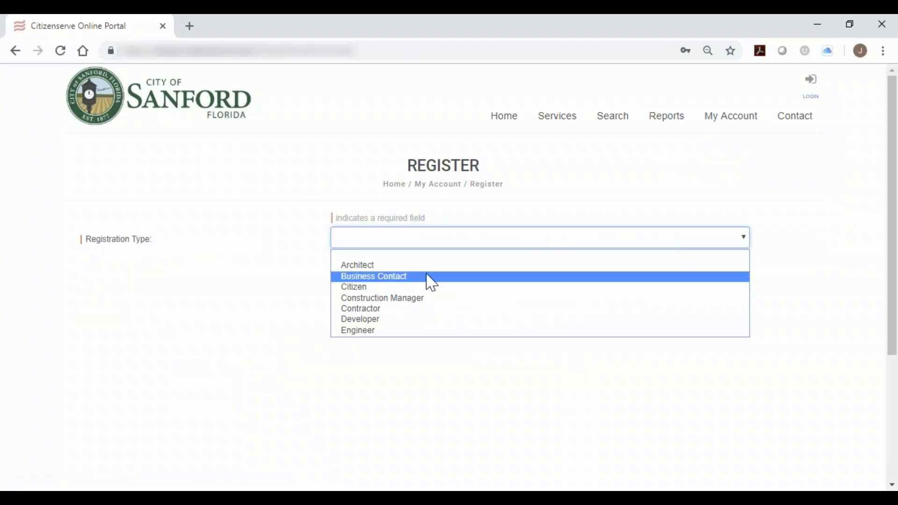
left_click(430, 320)
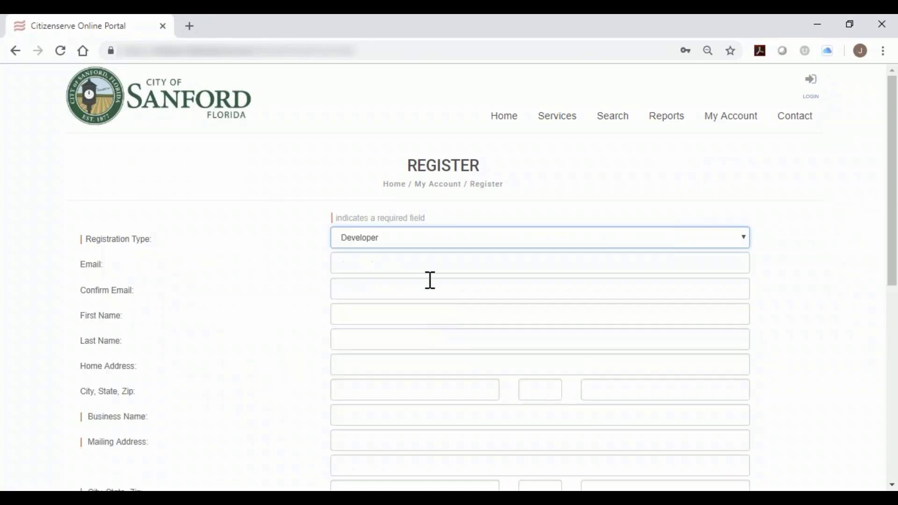
left_click(438, 261)
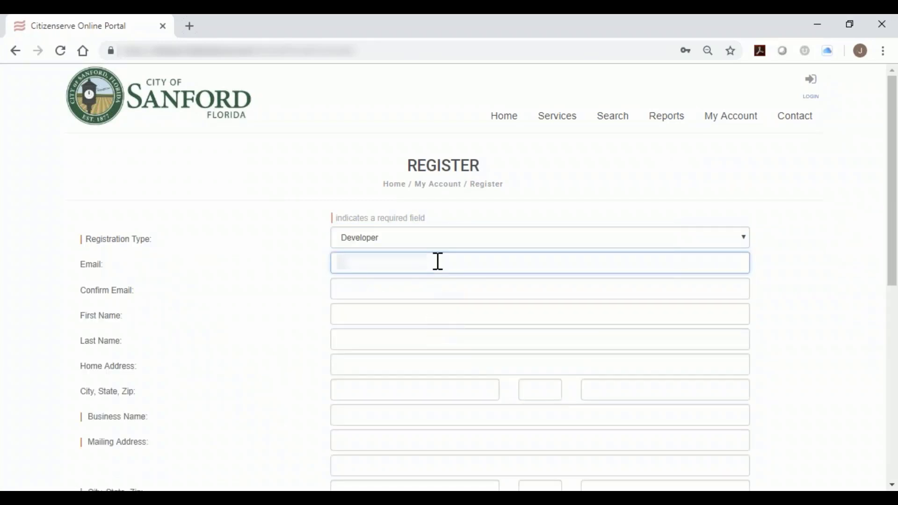
type("...")
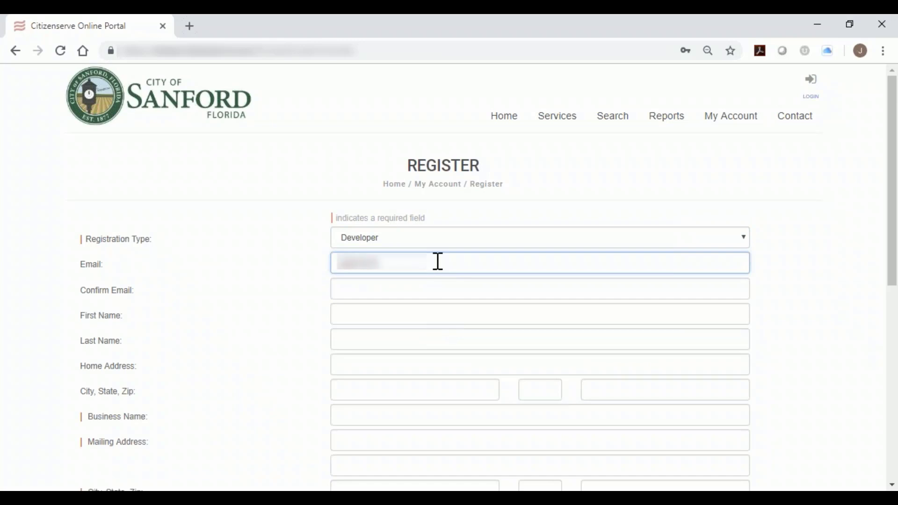
type("com")
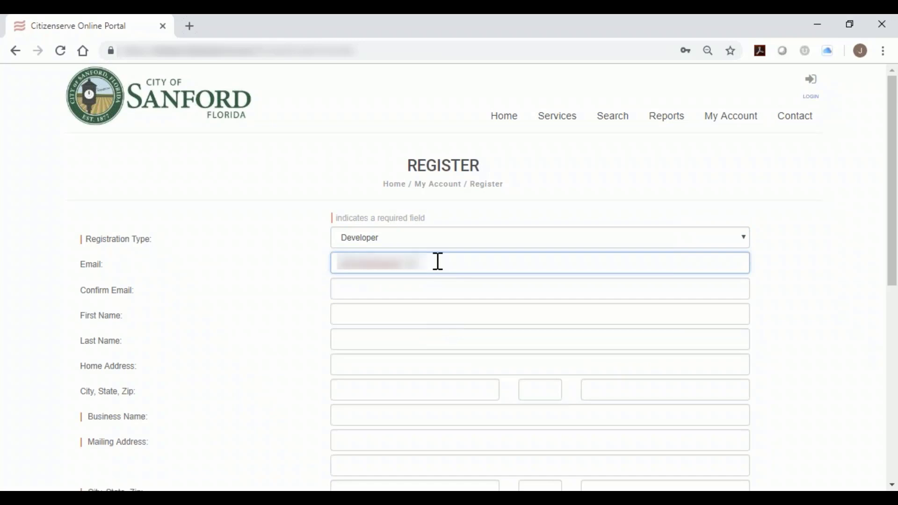
Look over the remaining registration fields and re-enter the e-mail address to confirm it.
scroll(438, 307, "down", 2)
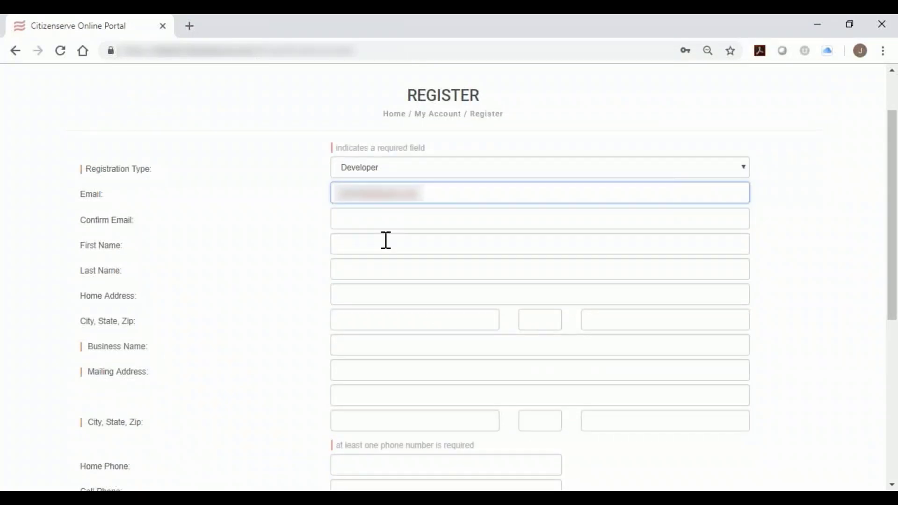
scroll(386, 240, "down", 5)
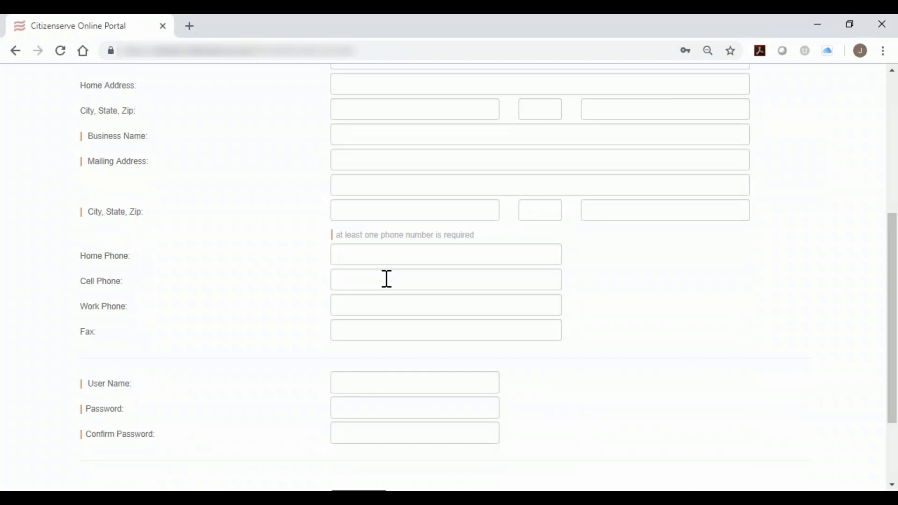
scroll(391, 263, "up", 3)
left_click(393, 145)
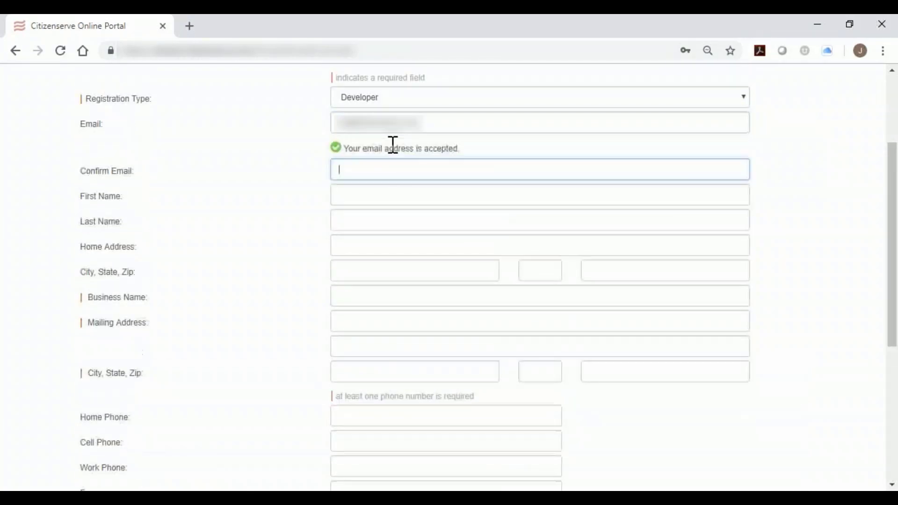
type("•••")
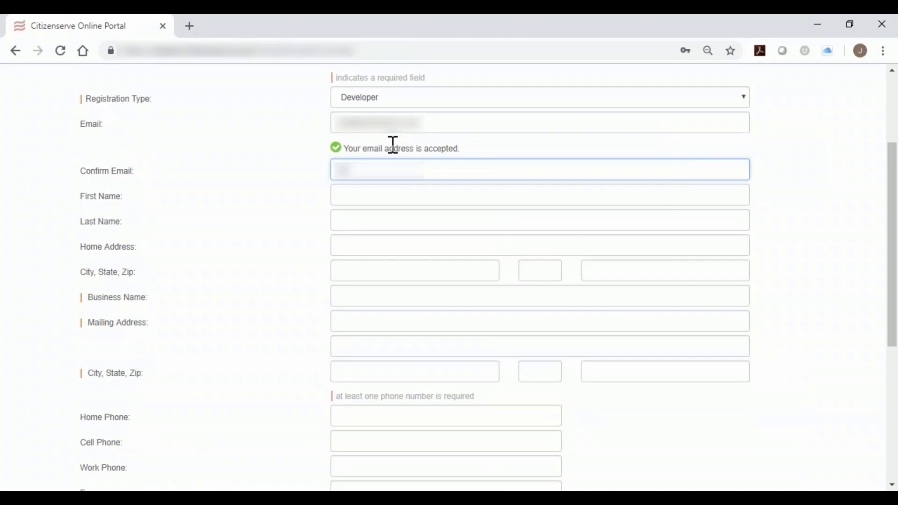
type("•••••••••••••••••")
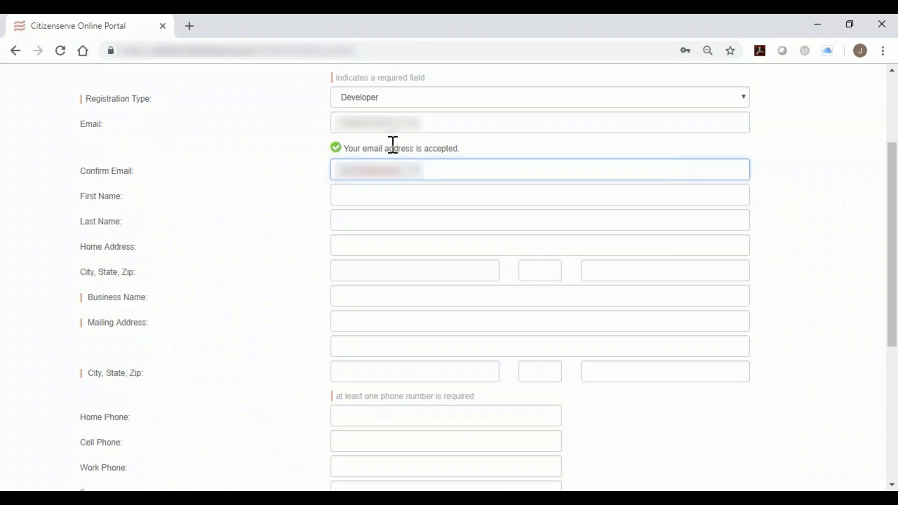
Enter the registrant's first and last name.
left_click(412, 200)
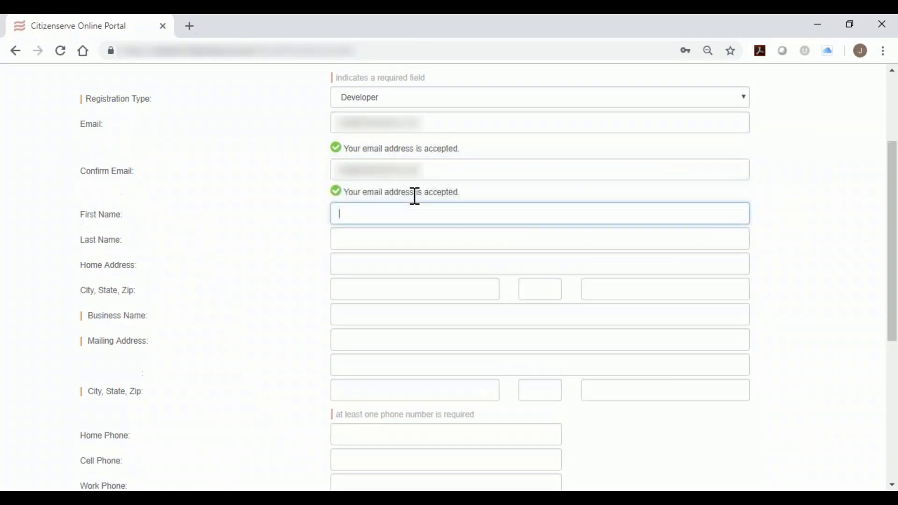
key("Tab")
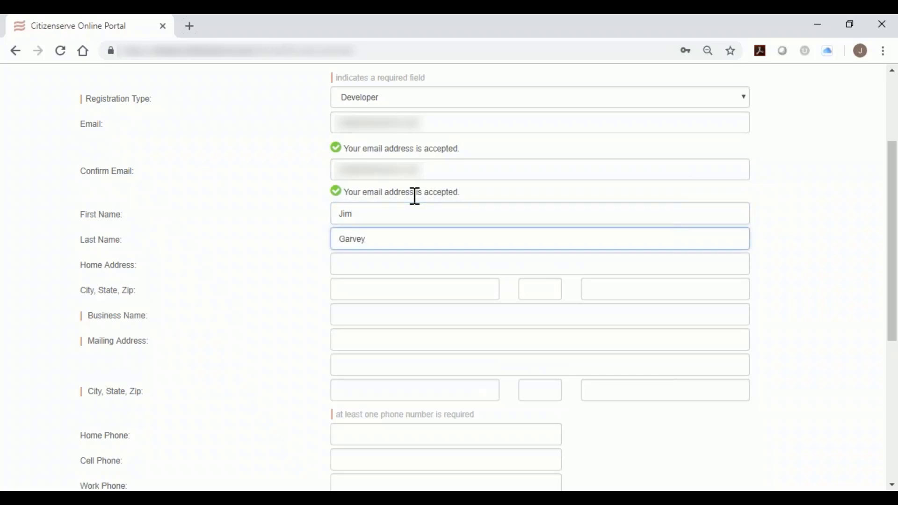
Enter the name of the registrant's development business.
scroll(407, 216, "down", 1)
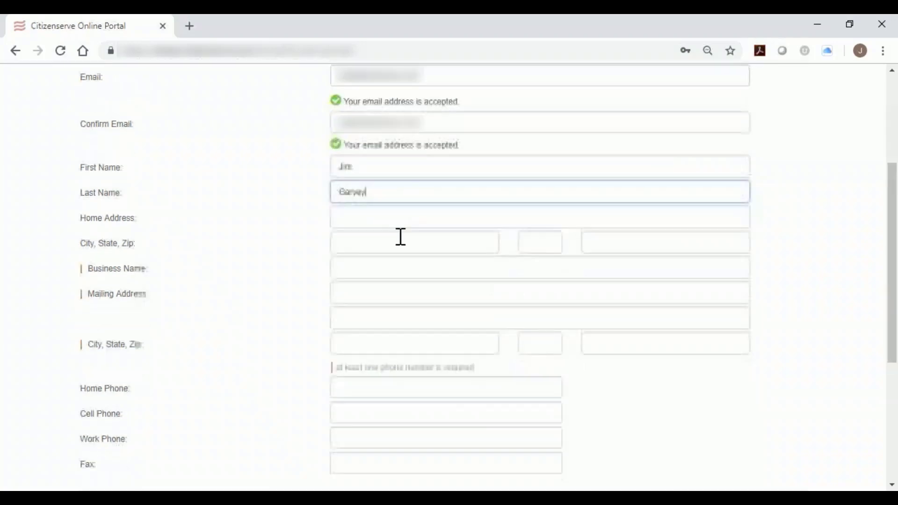
left_click(409, 270)
type("Jim")
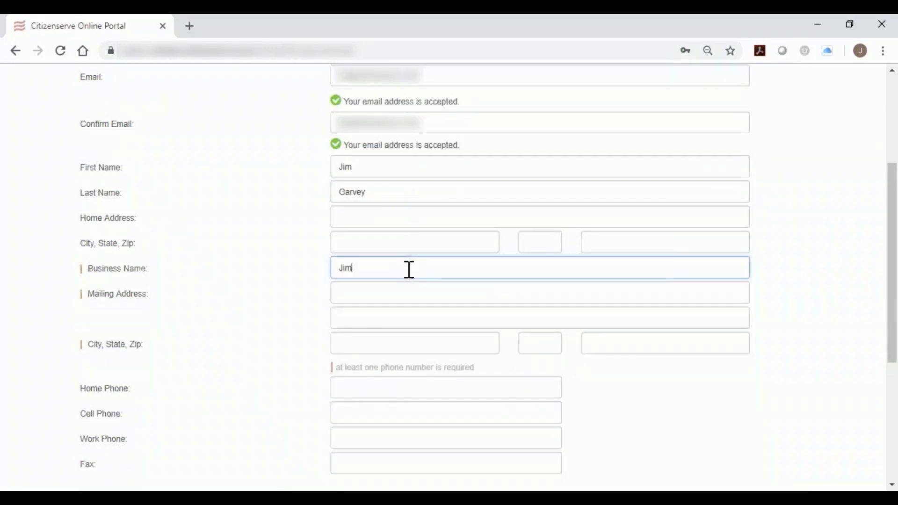
type("'s Development")
Enter the business's street address and suite as the first line of the mailing address.
left_click(426, 292)
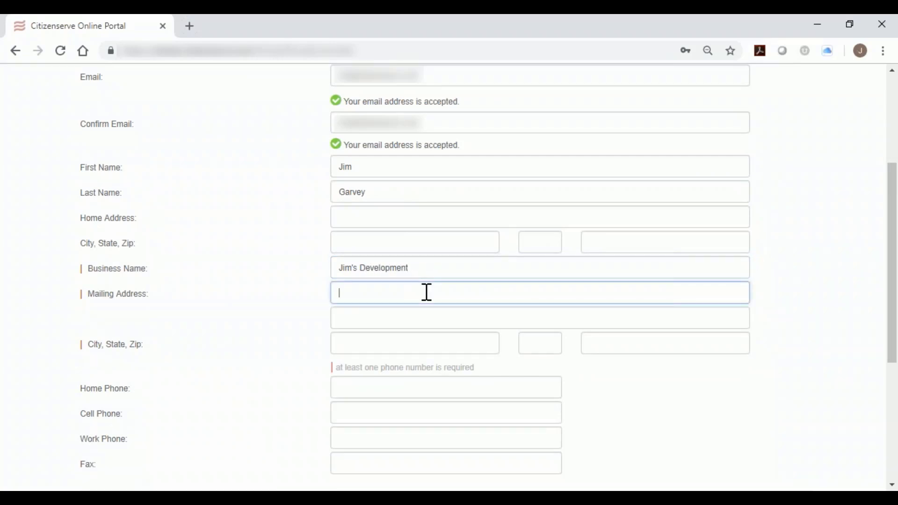
Fill in the city, state and zip code of the mailing address.
left_click(446, 347)
type("Tempe")
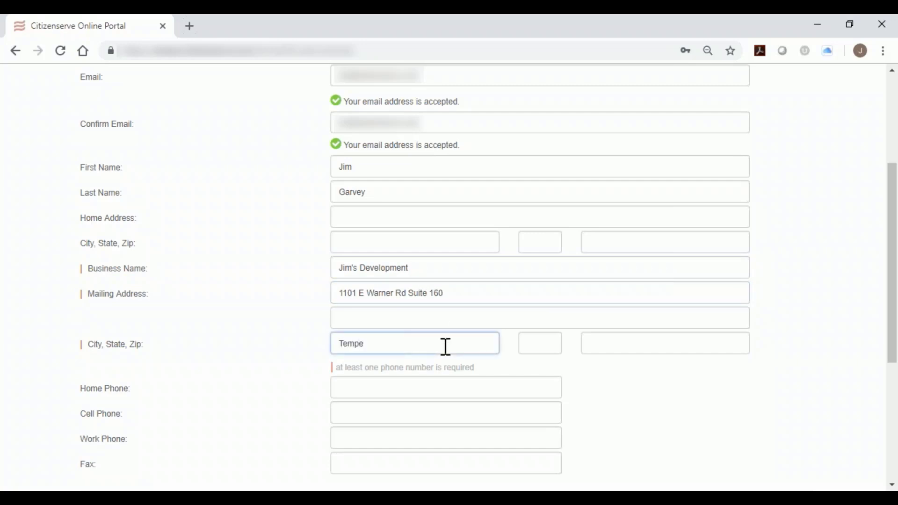
left_click(543, 336)
type("AZ")
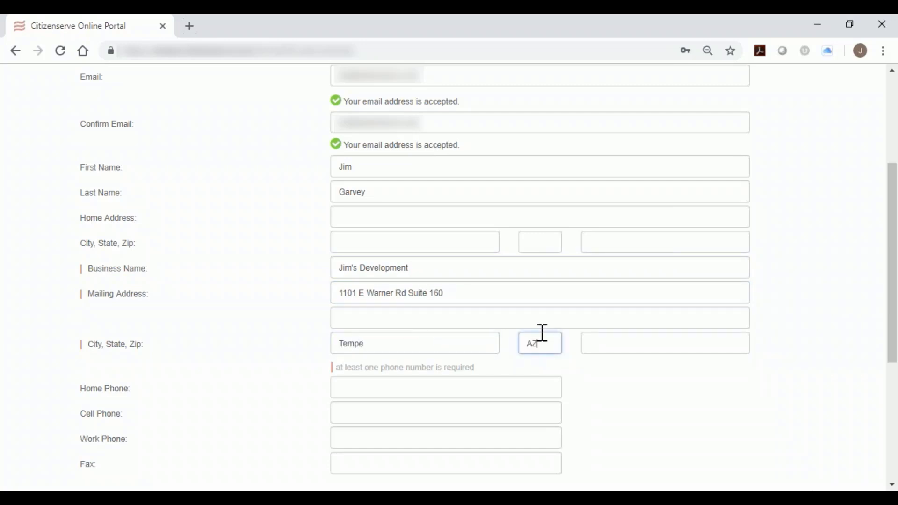
left_click(603, 340)
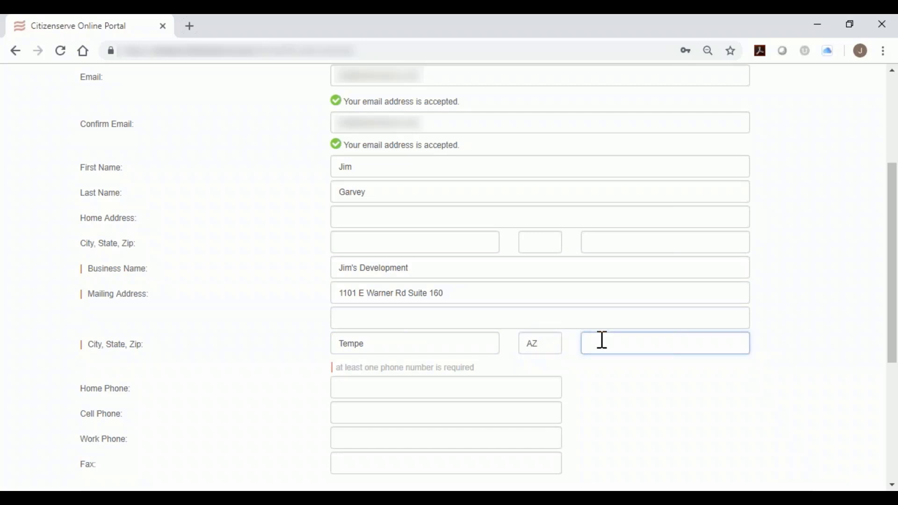
type("85284")
Enter a cell phone number for the registrant and highlight the note about the required phone number.
scroll(662, 366, "down", 3)
left_click(449, 273)
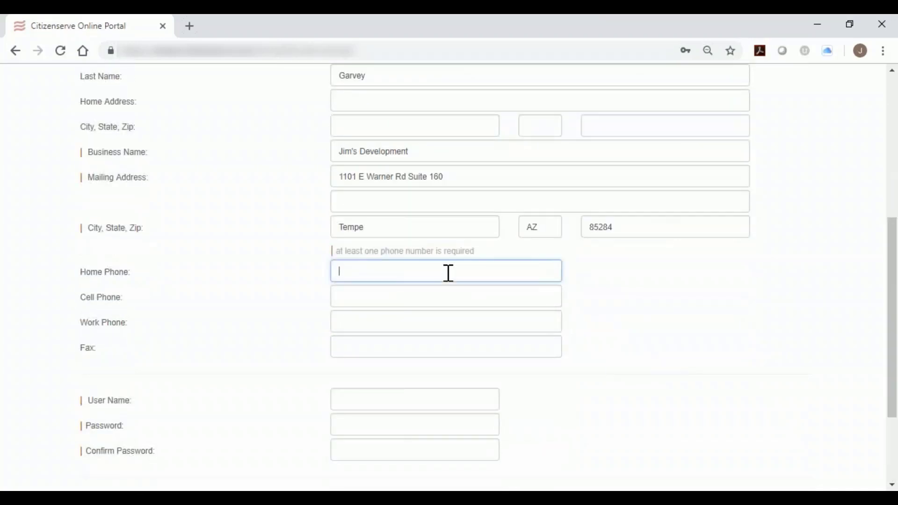
left_click(424, 299)
type("602-")
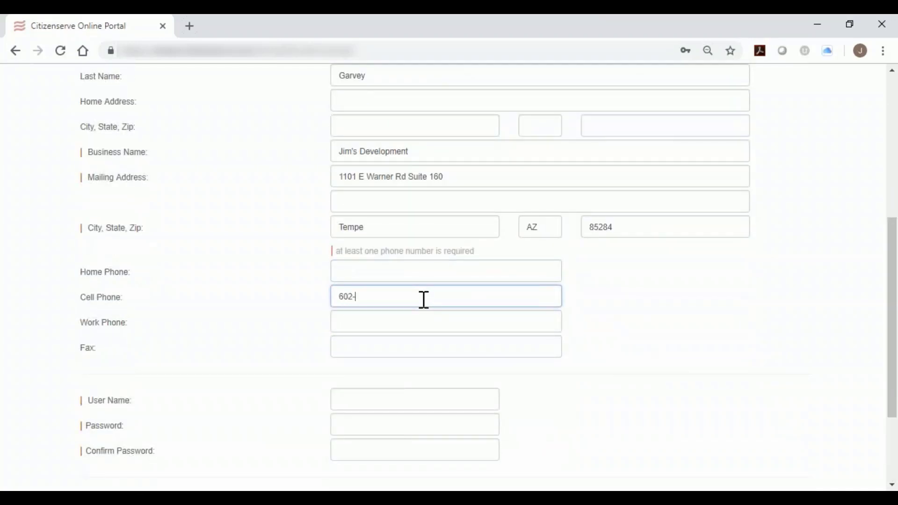
type("228-644")
left_click_drag(337, 253, 478, 267)
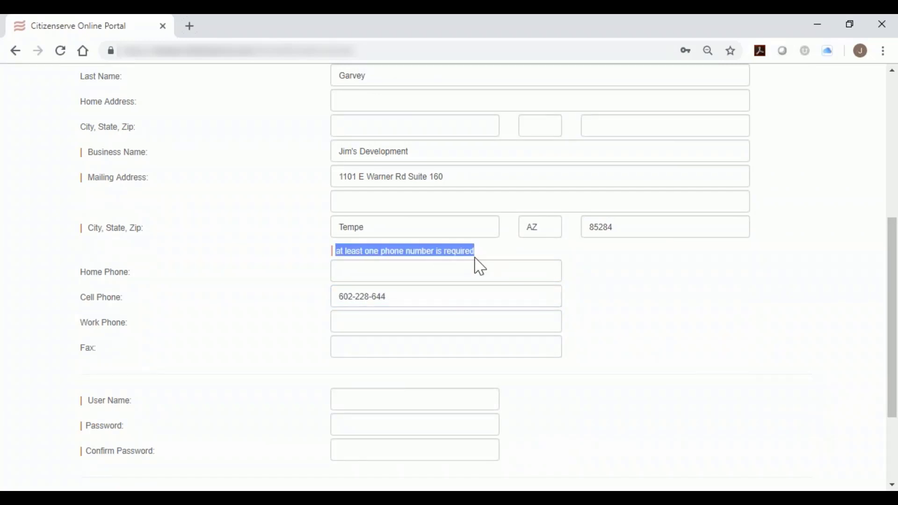
Enter the registrant's e-mail address as the user name for the new account.
scroll(556, 263, "down", 3)
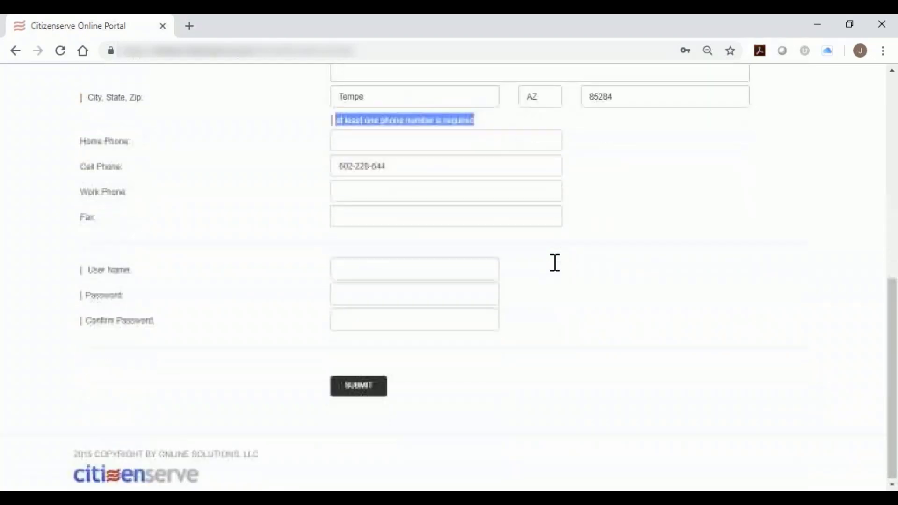
left_click(483, 265)
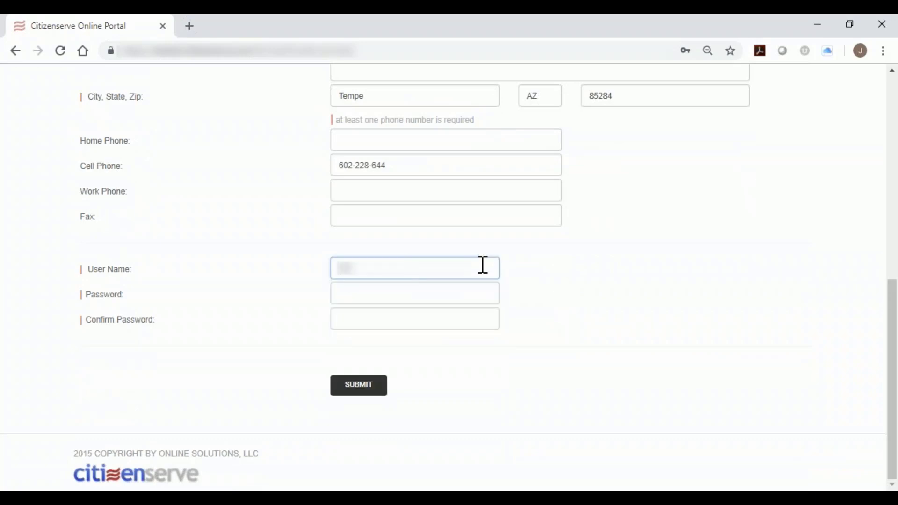
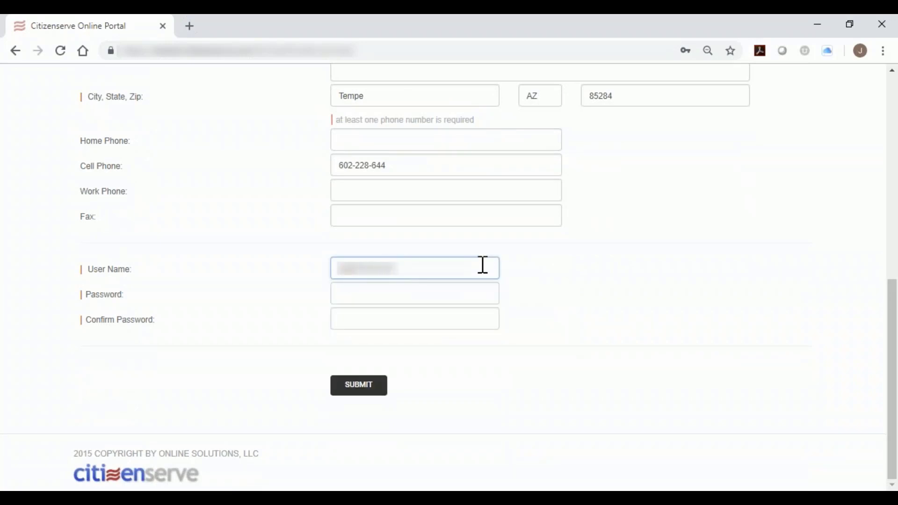
key("Tab")
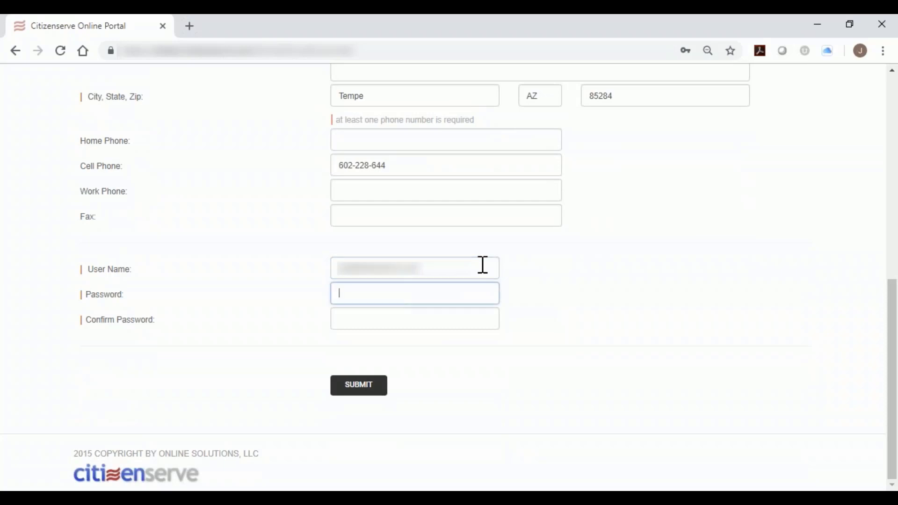
Enter the account password and repeat it in the password confirmation.
type("testtest1234")
key("Tab")
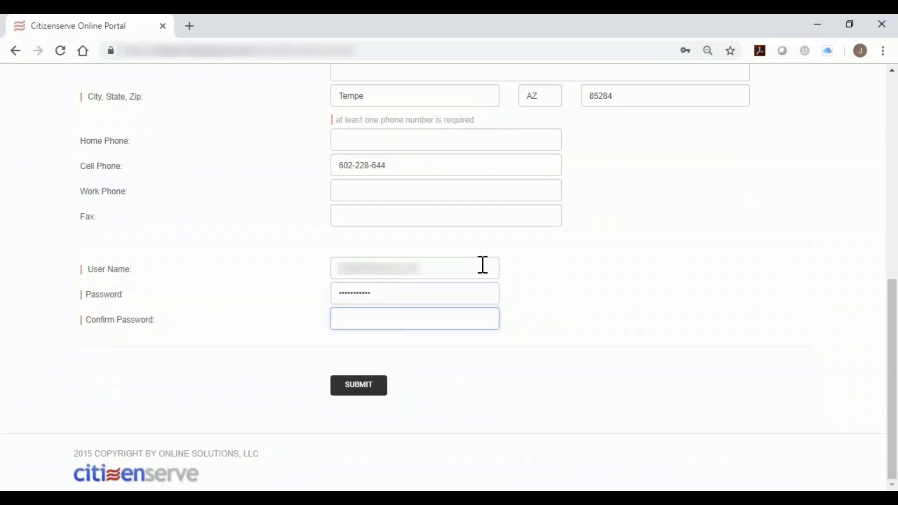
type("testtest")
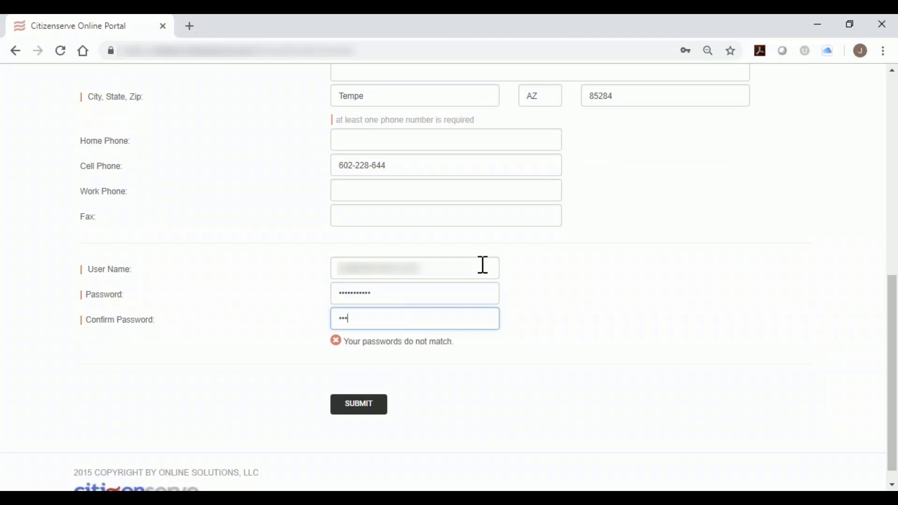
type("•••")
Submit the registration, acknowledge its completion and dismiss the browser's offer to save the password.
key("Return")
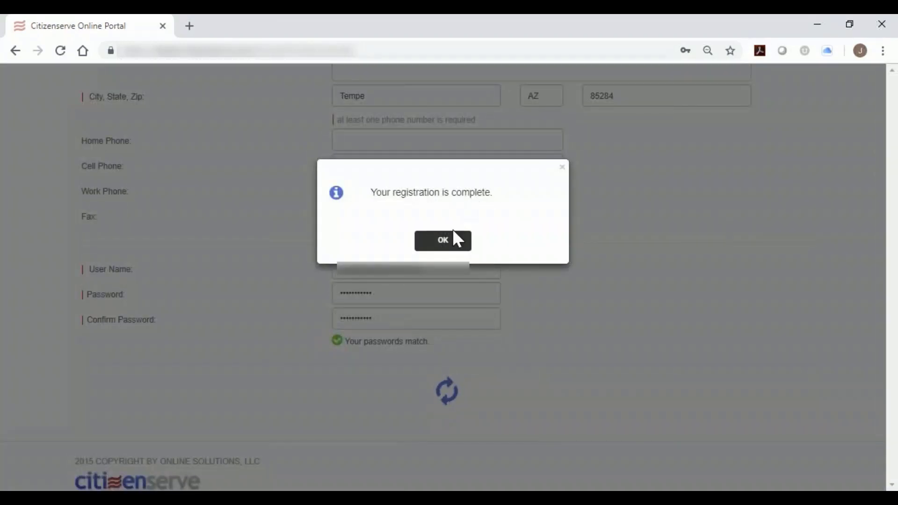
left_click(452, 240)
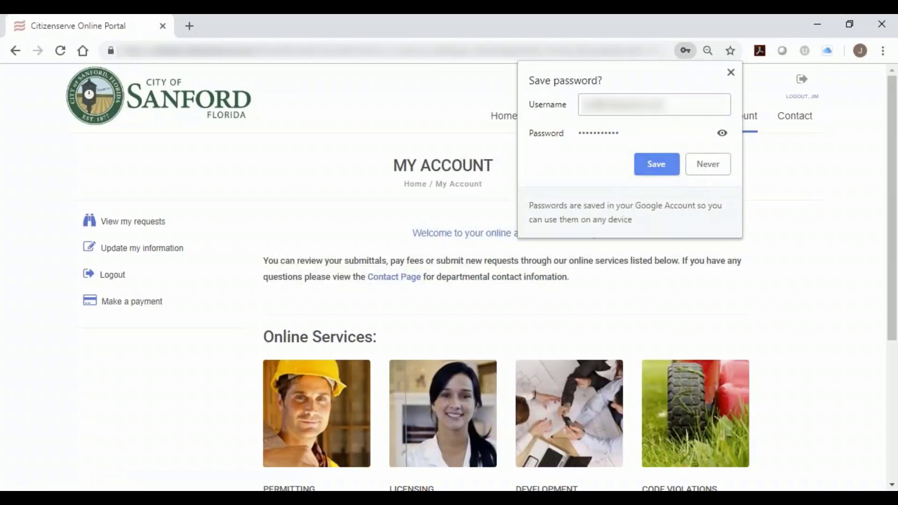
left_click(732, 73)
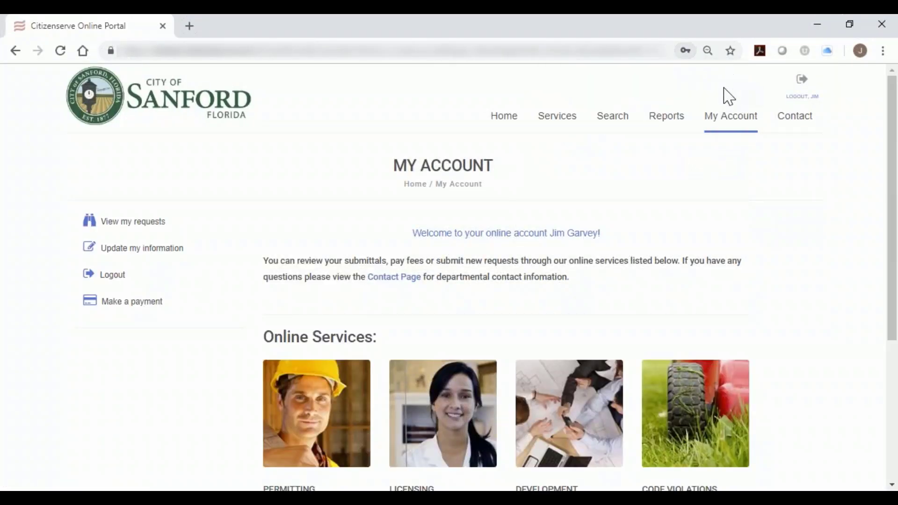
View the account's submitted requests, the available reports and the portal's file search page.
left_click(139, 224)
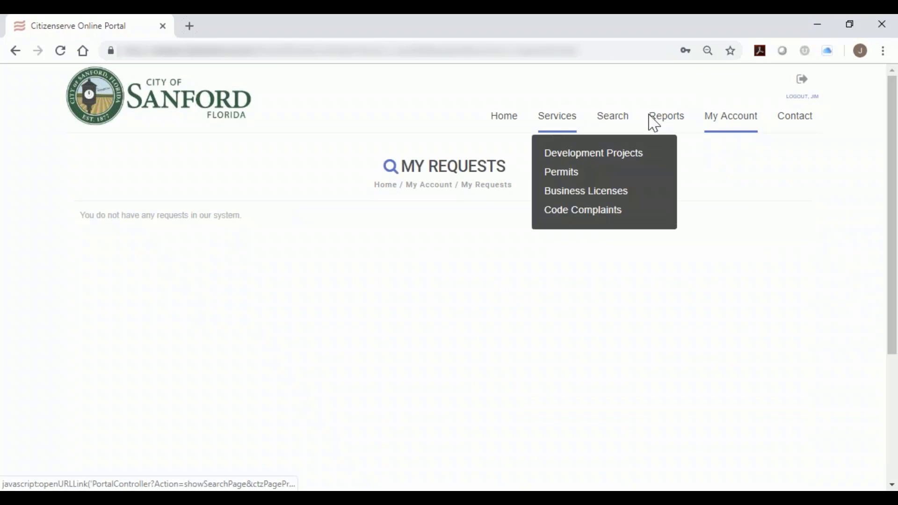
left_click(654, 124)
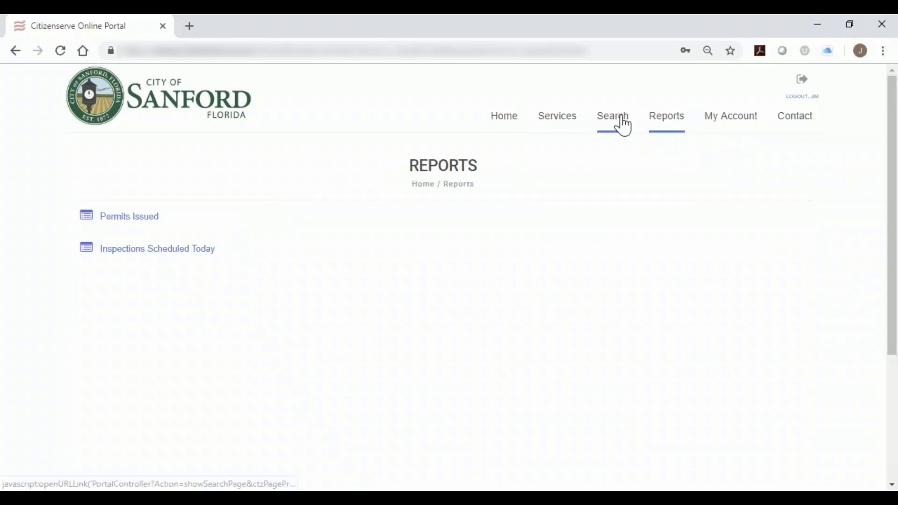
left_click(621, 124)
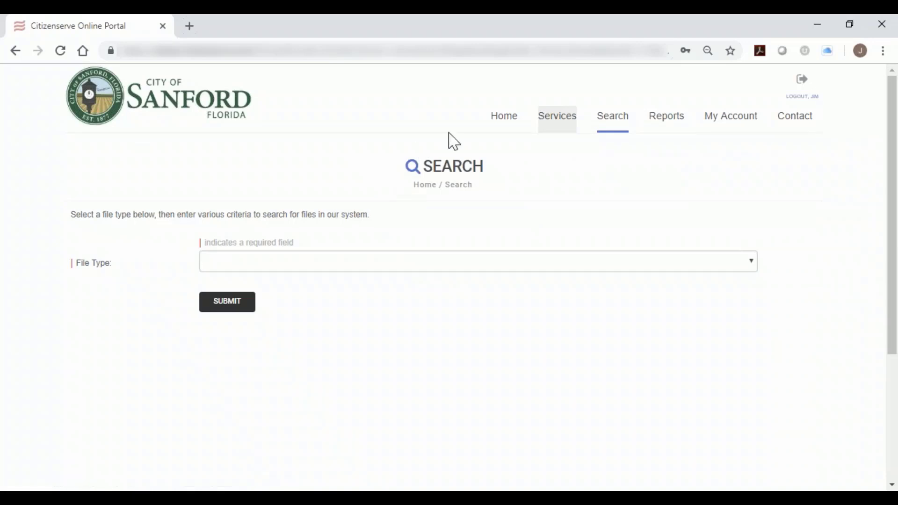
Return to the portal's home page and open the information page about development projects.
left_click(503, 124)
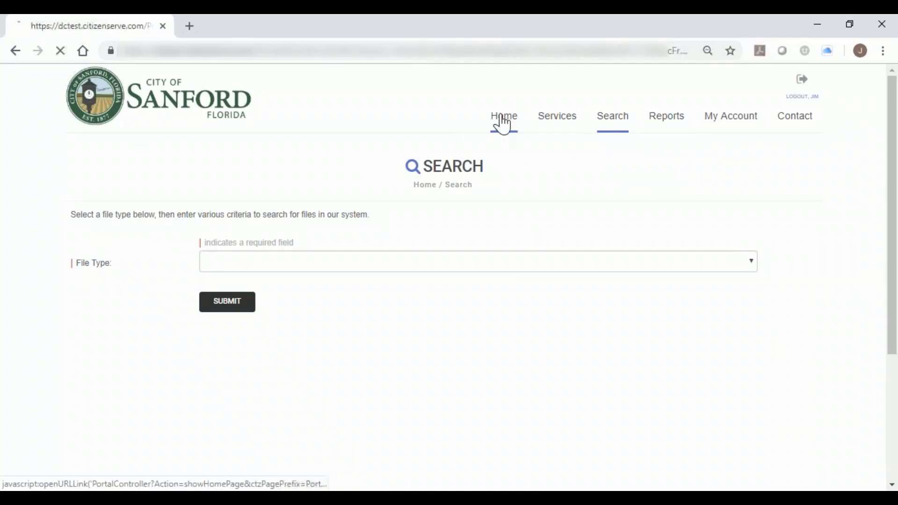
scroll(393, 262, "down", 3)
scroll(393, 267, "down", 4)
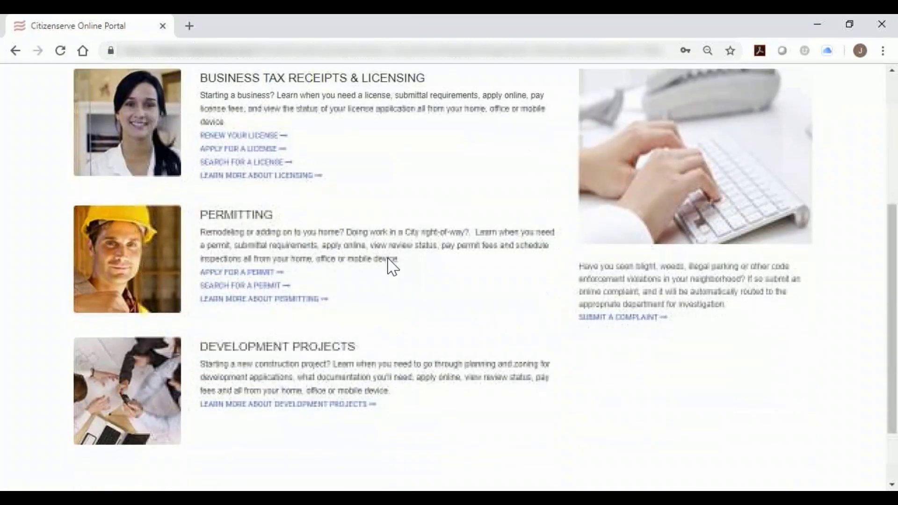
left_click_drag(203, 287, 375, 295)
left_click(287, 341)
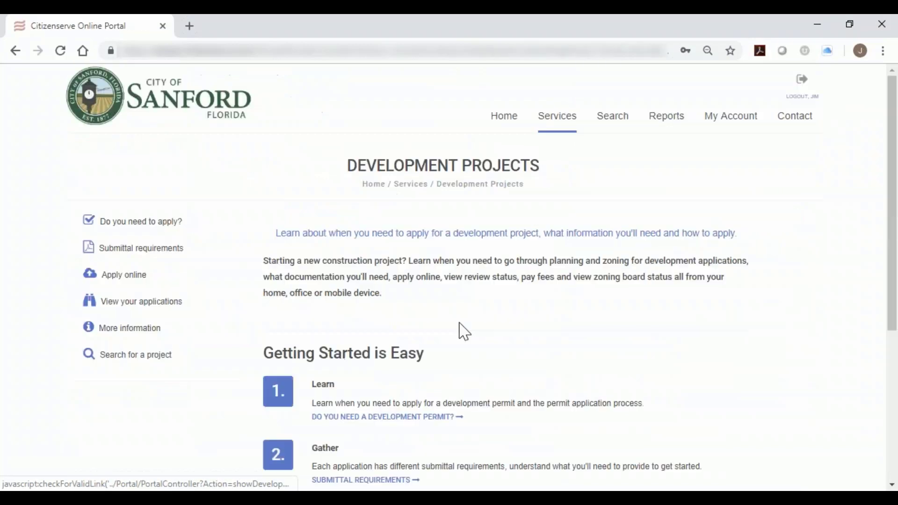
Highlight the Development Projects heading and review the getting-started steps and related services on the page.
scroll(449, 314, "down", 1)
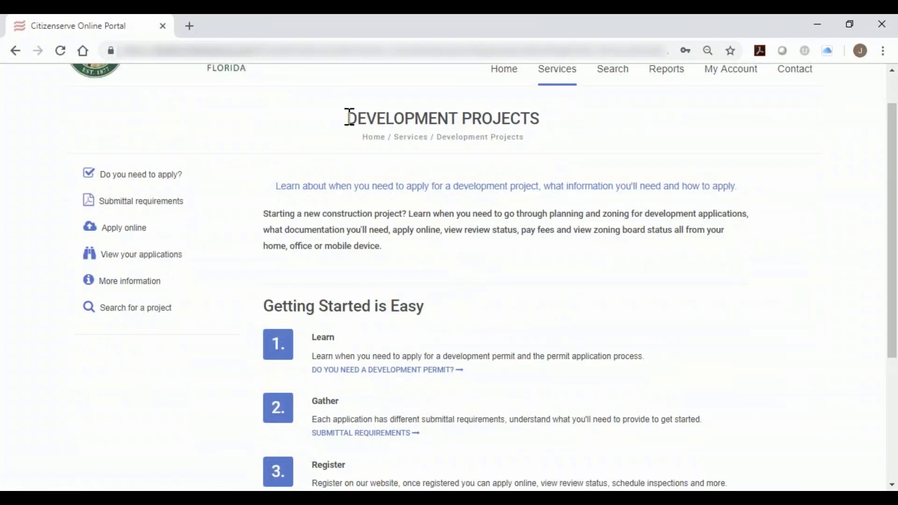
left_click_drag(346, 117, 543, 135)
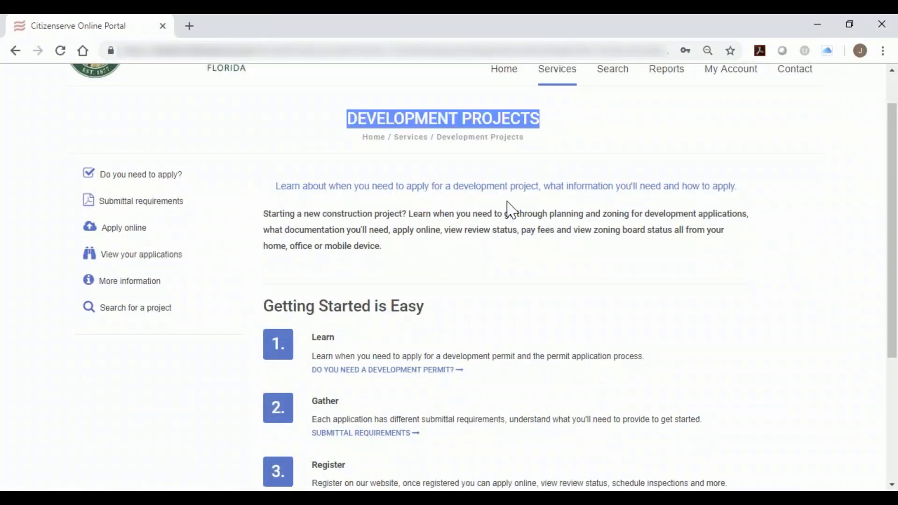
scroll(514, 235, "down", 2)
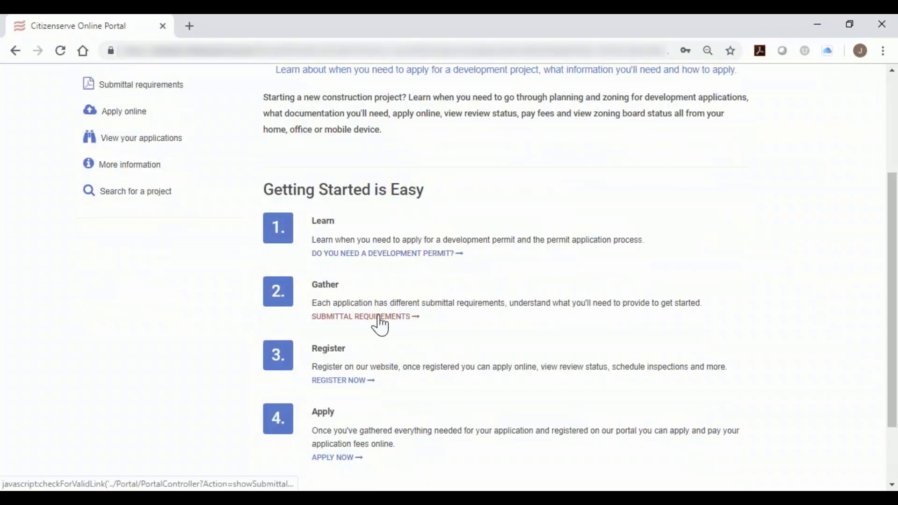
scroll(345, 394, "up", 2)
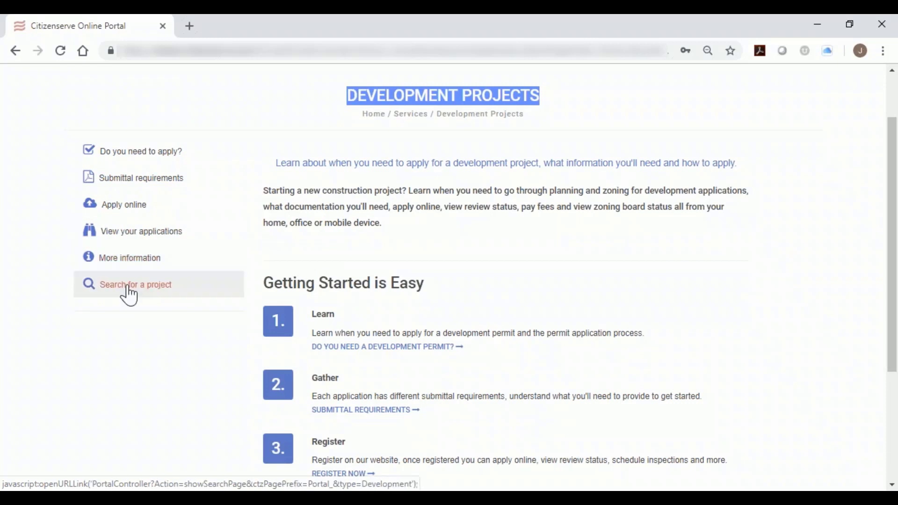
Start an online development application with Development Plan as both project type and sub type.
left_click(143, 205)
left_click(468, 237)
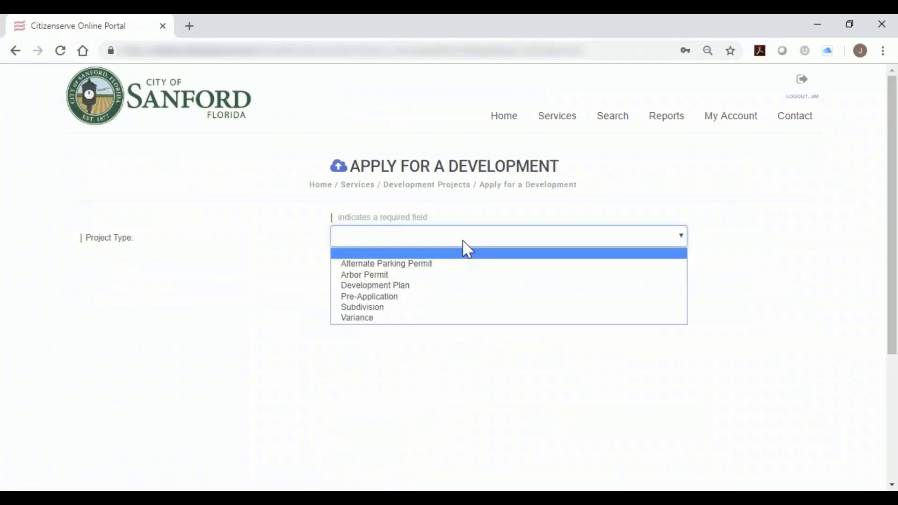
left_click(444, 286)
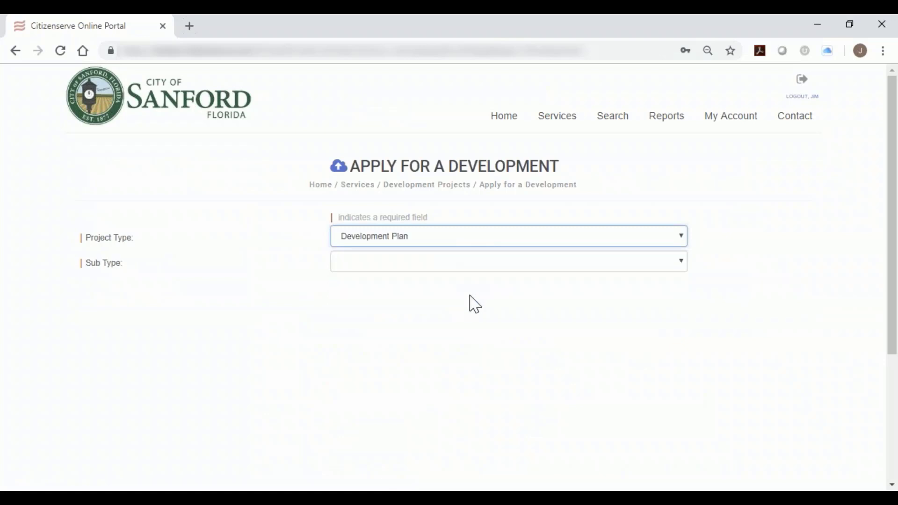
left_click(487, 266)
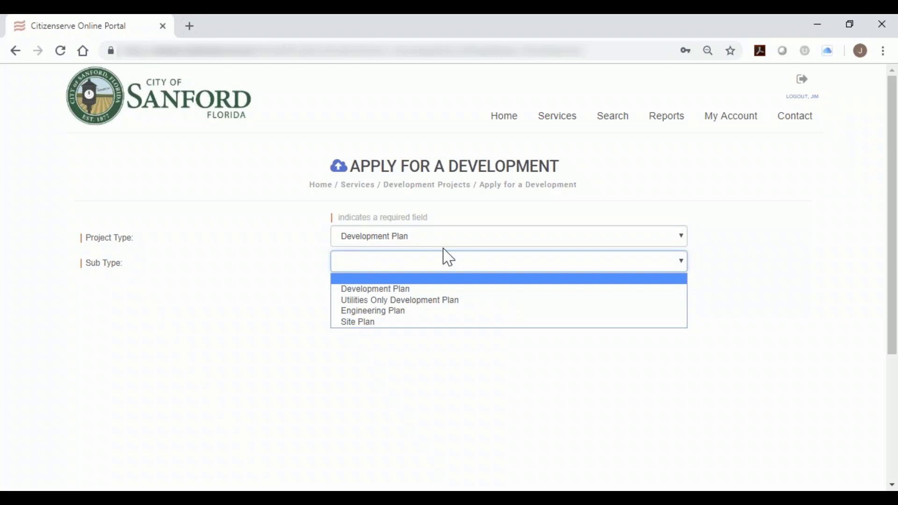
left_click(449, 290)
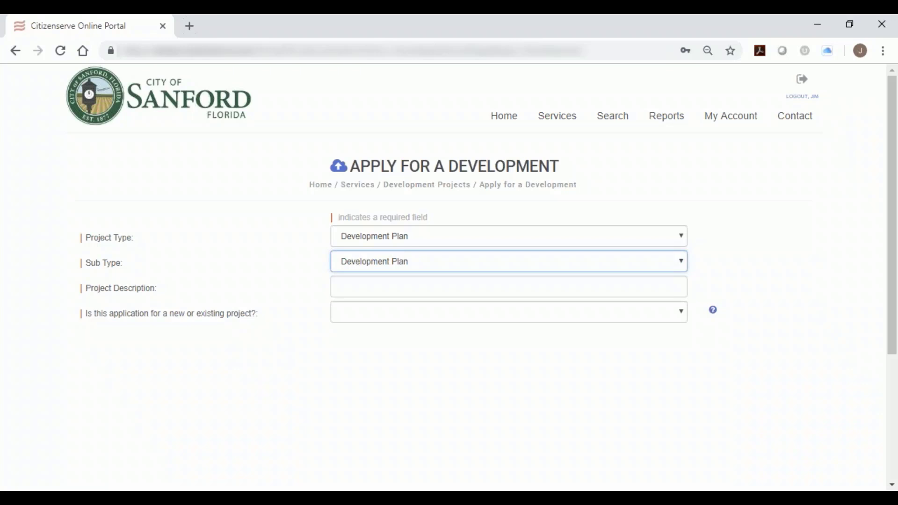
Enter the business park's name as the project description and mark the application as a new project.
left_click(341, 287)
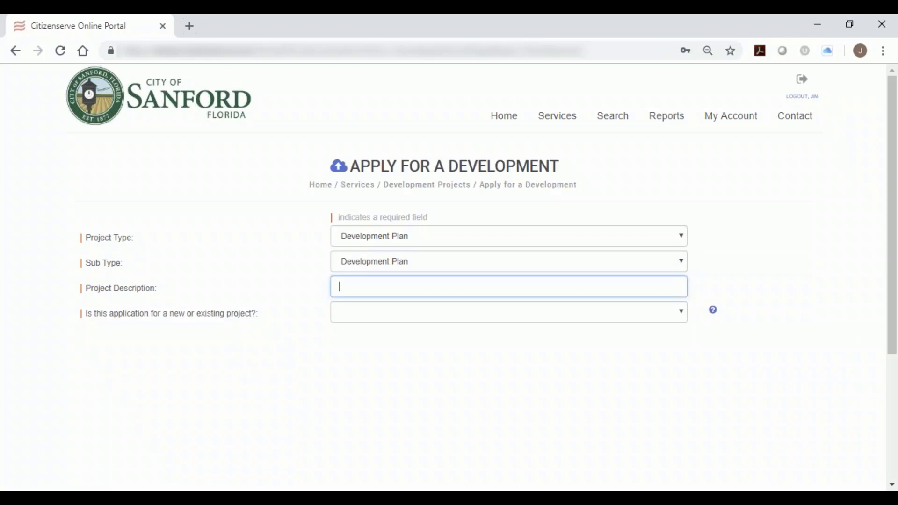
type("jim's business park")
left_click(467, 318)
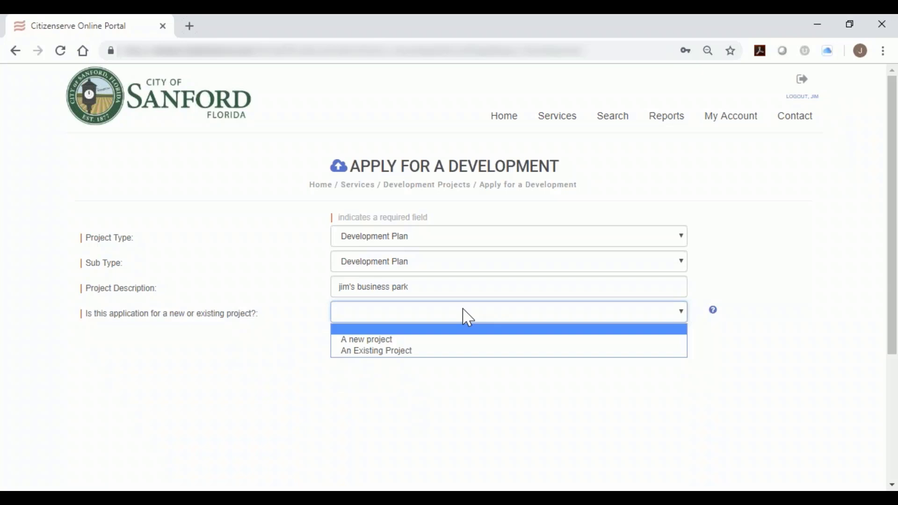
left_click(447, 340)
Enter the project's street address and look up the matching property for the application.
left_click(448, 337)
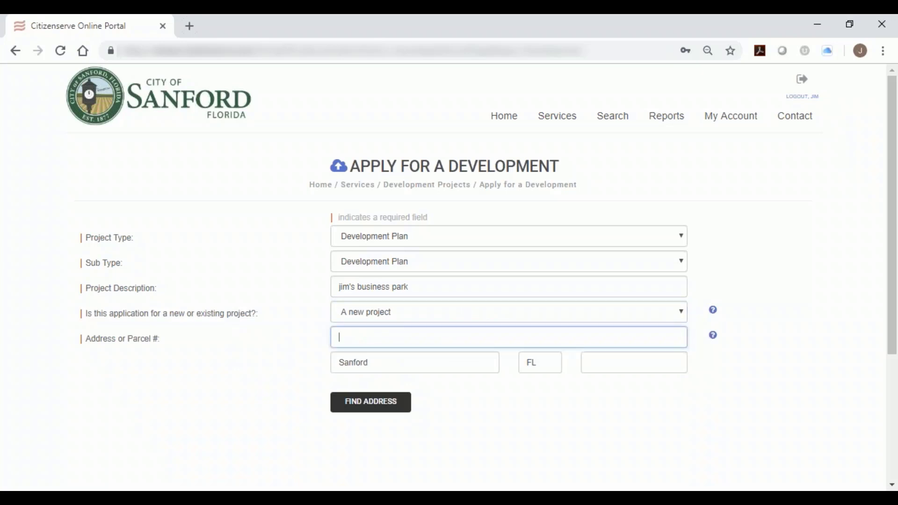
left_click(354, 407)
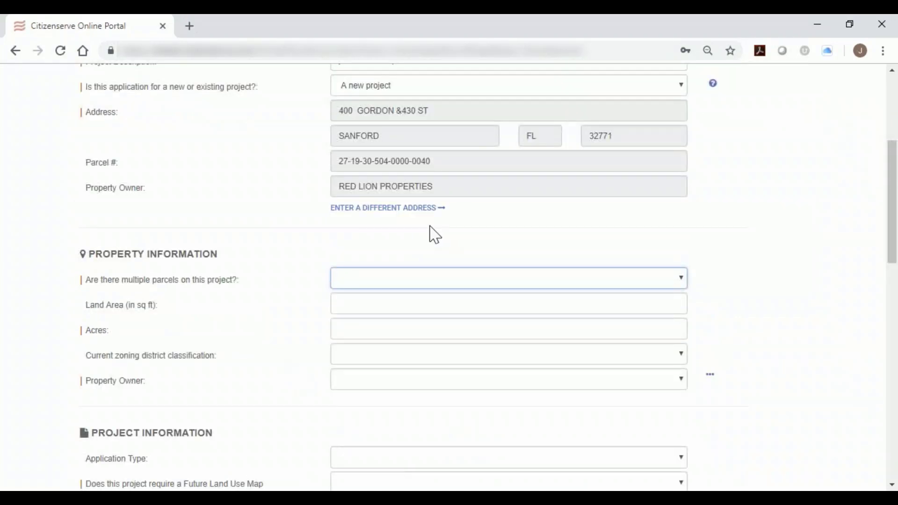
Review the application's address details, property and project questions, required submittal documents, and terms and conditions.
scroll(436, 234, "up", 3)
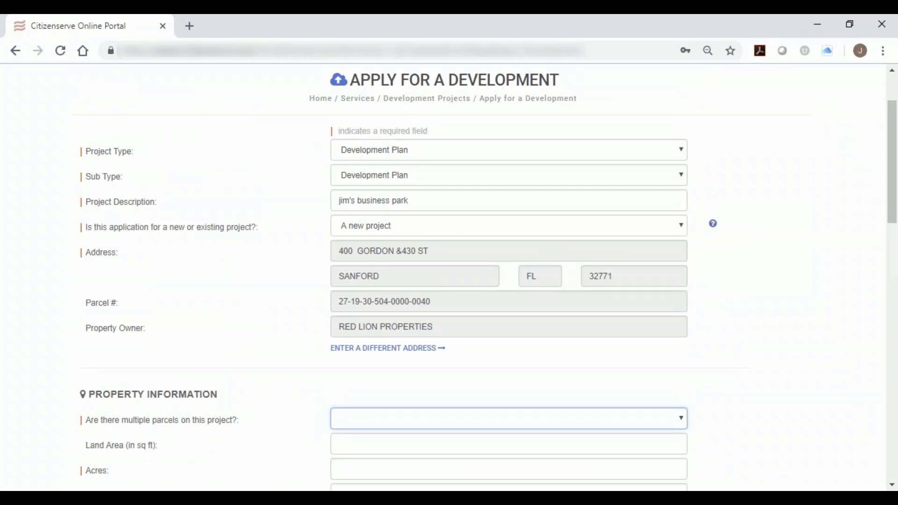
scroll(481, 231, "down", 3)
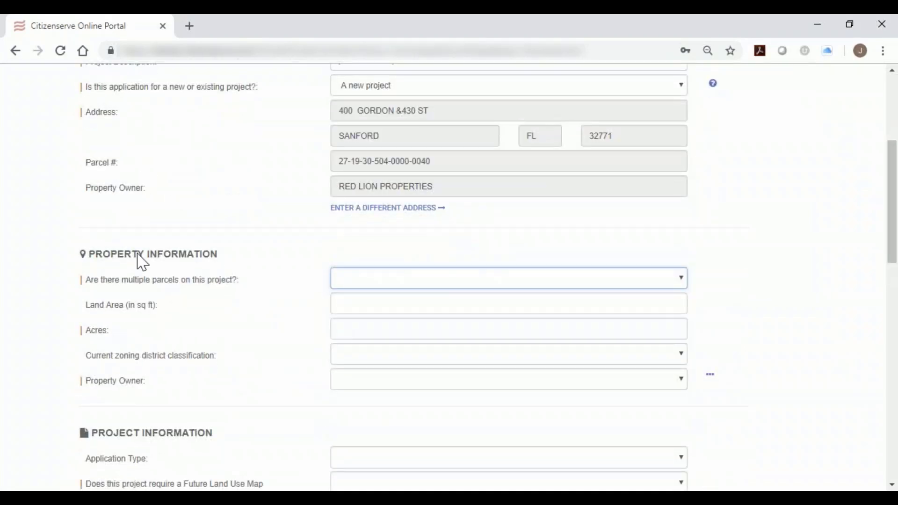
scroll(241, 256, "down", 3)
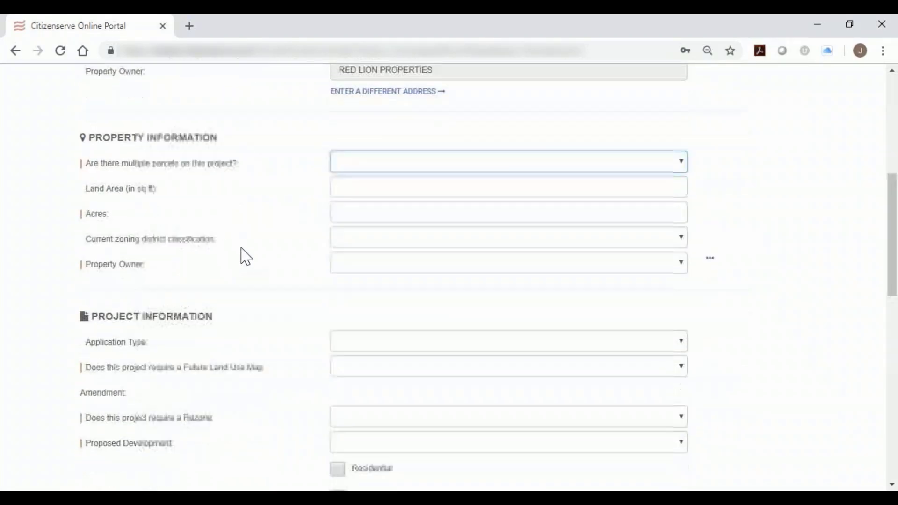
scroll(247, 257, "down", 4)
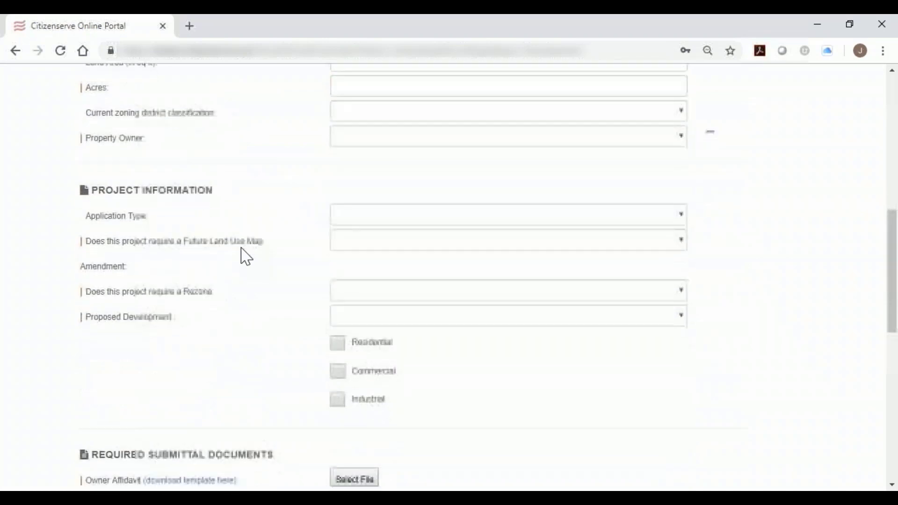
scroll(247, 257, "down", 5)
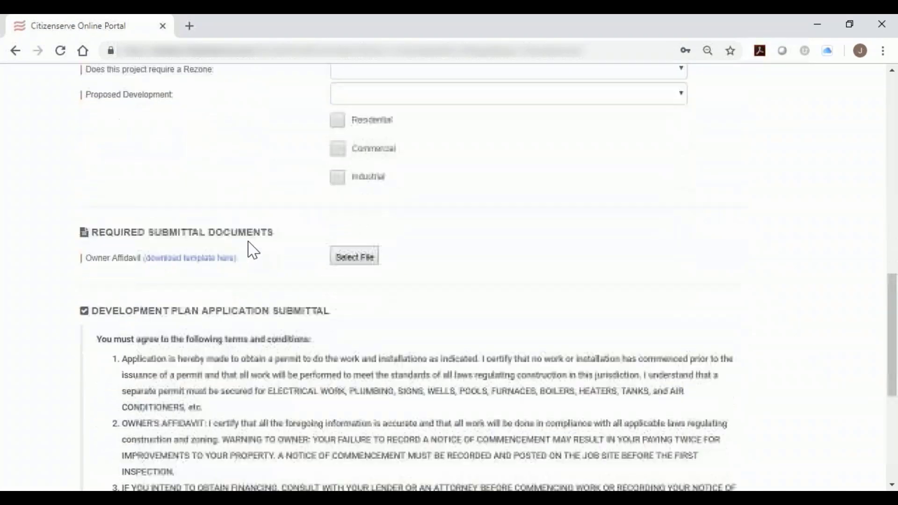
scroll(254, 249, "down", 3)
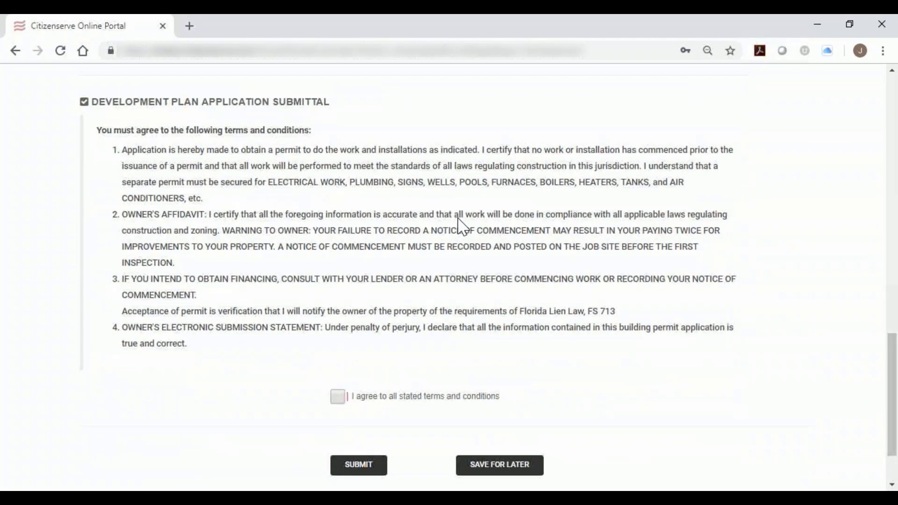
Reduce the browser to a narrow window to show the application's property information section in the mobile layout.
scroll(463, 228, "up", 6)
left_click(850, 23)
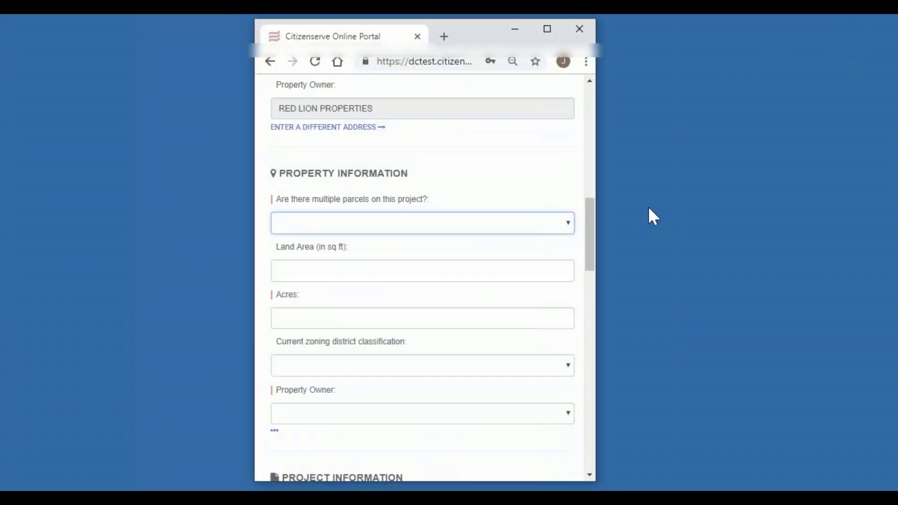
left_click_drag(595, 181, 590, 181)
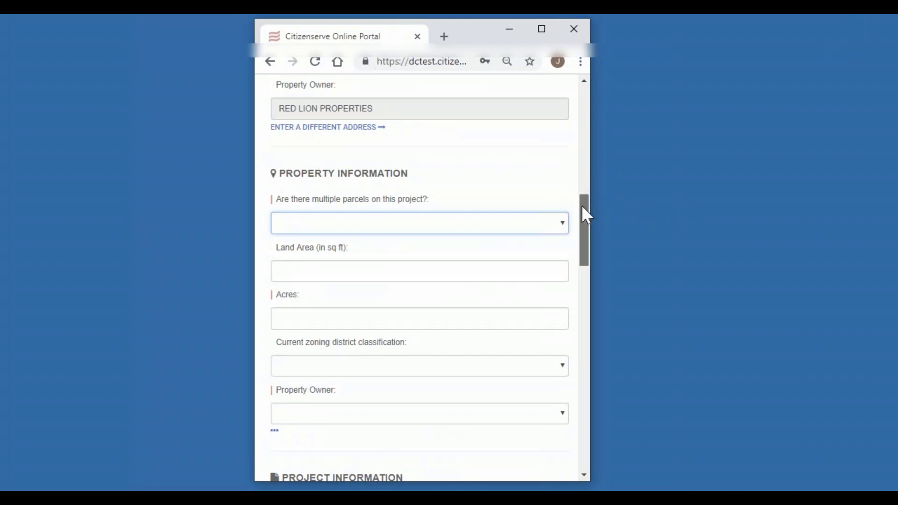
Restore the browser to full size and return to the application's Property Information section.
left_click_drag(586, 215, 585, 194)
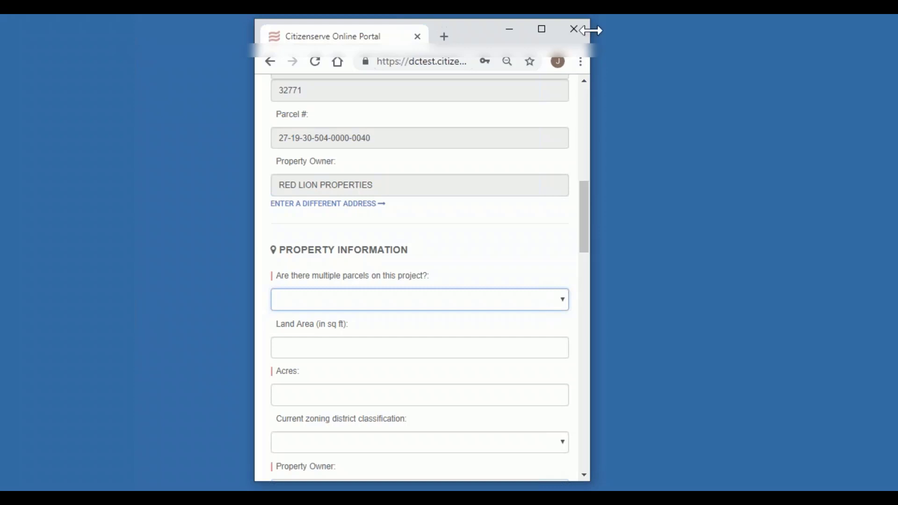
left_click(543, 31)
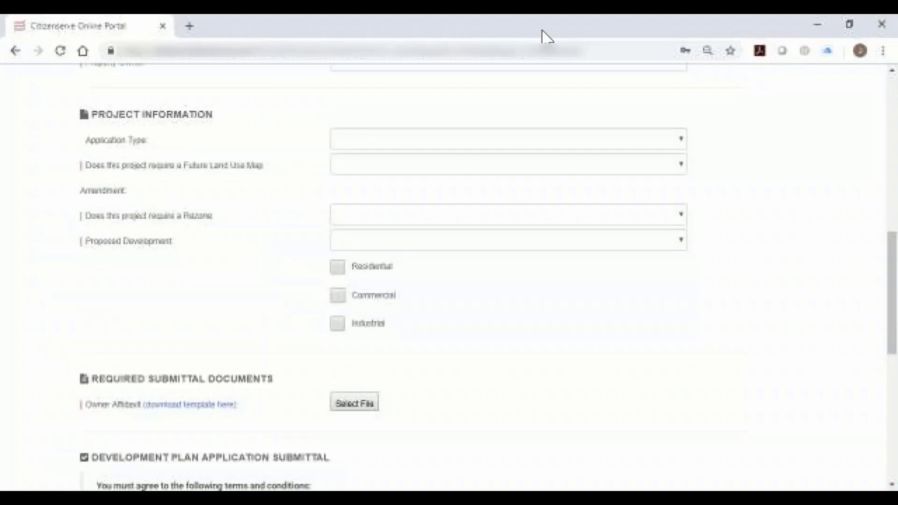
scroll(541, 125, "up", 3)
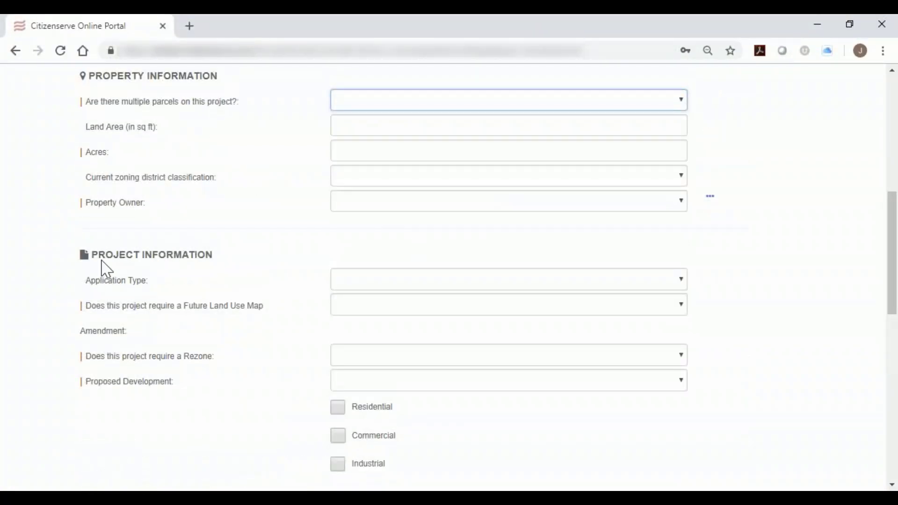
left_click_drag(98, 260, 186, 263)
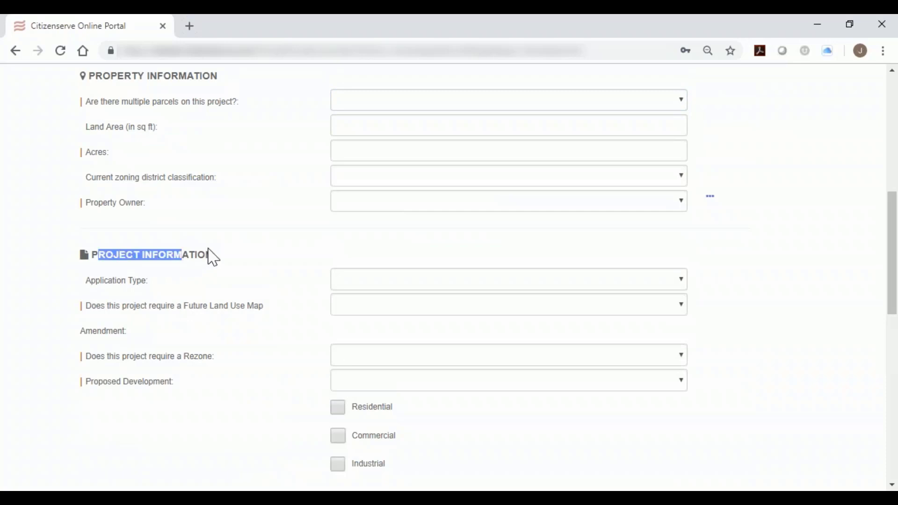
scroll(214, 255, "up", 3)
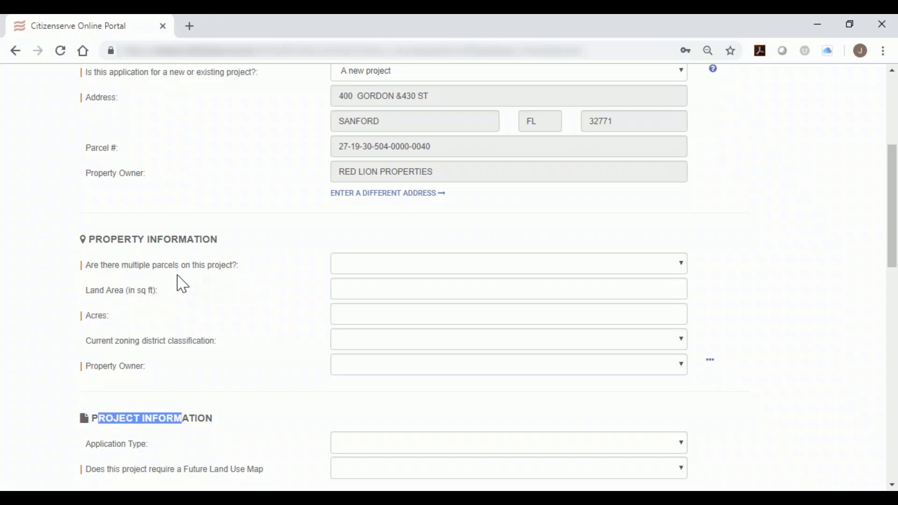
Answer the multiple parcels question with Yes to show its parcel list, and set the answer to No.
left_click(361, 268)
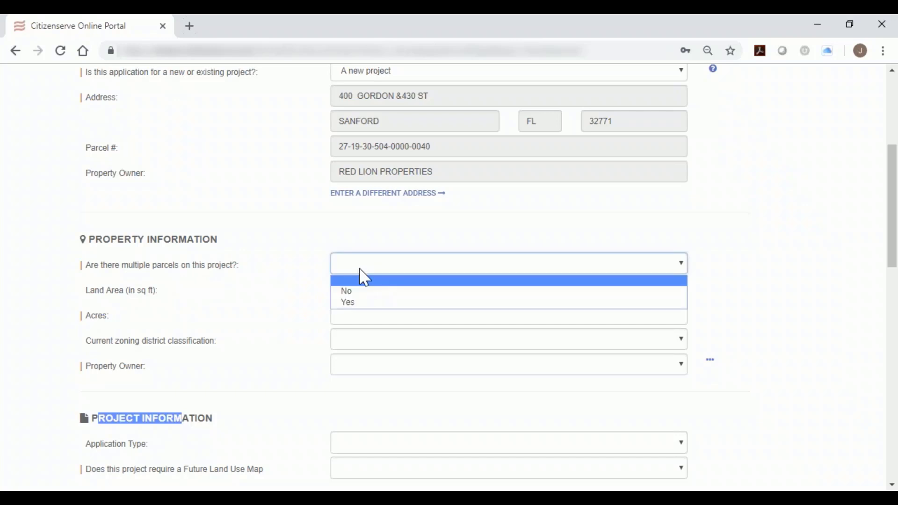
left_click(373, 305)
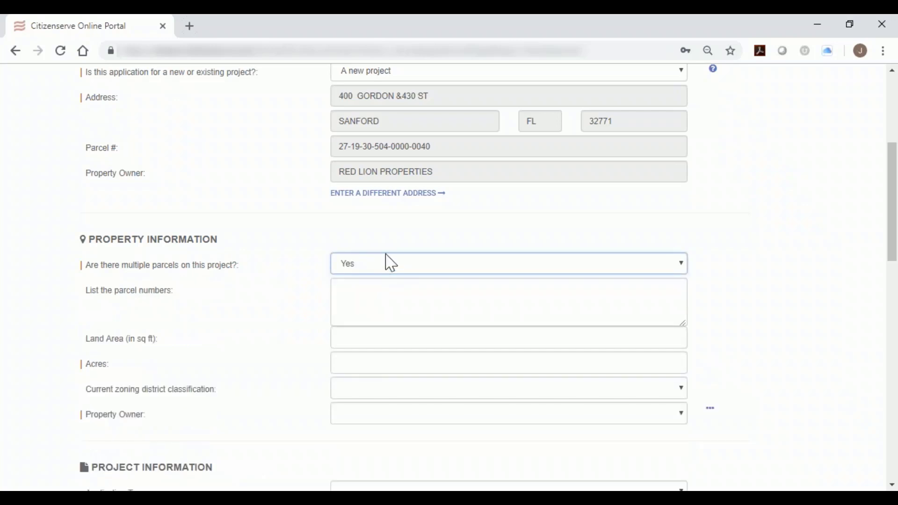
left_click(390, 266)
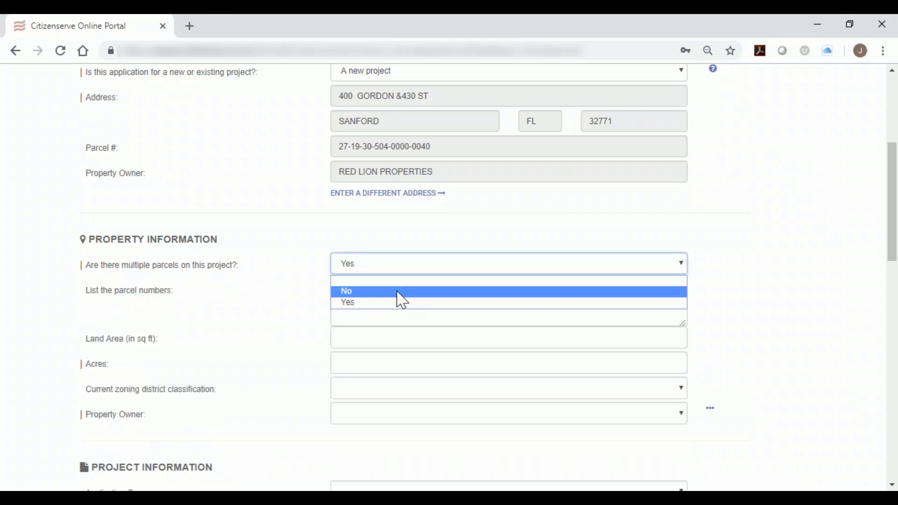
left_click(397, 292)
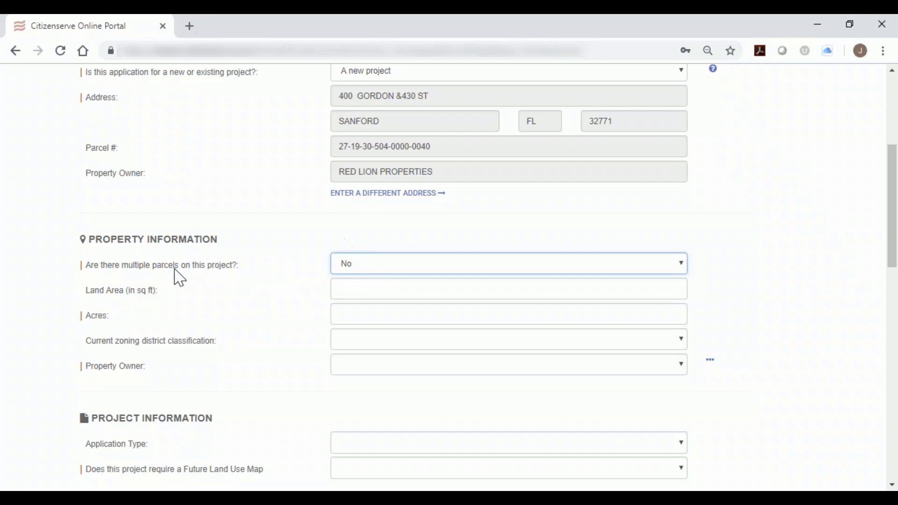
Try Yes for multiple parcels again to show the parcel numbers field, and return the answer to No.
left_click(95, 276)
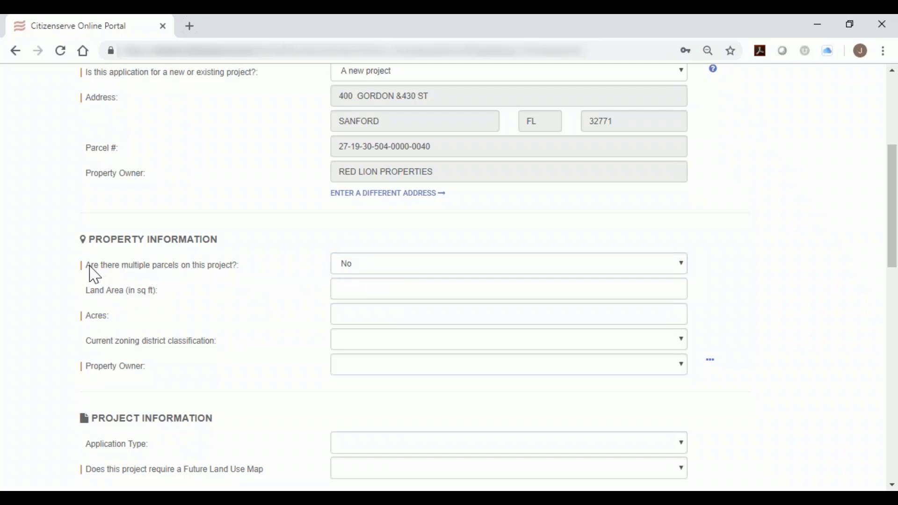
left_click_drag(90, 265, 240, 277)
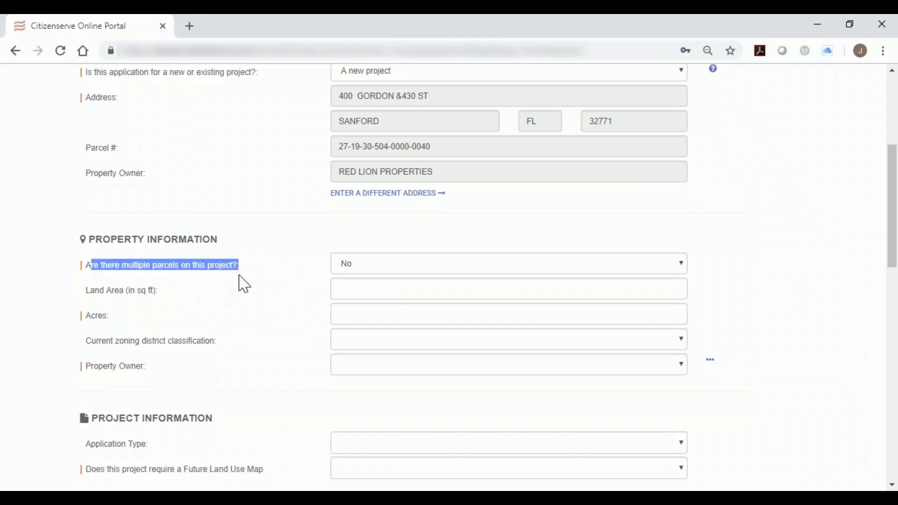
left_click(242, 283)
left_click(347, 267)
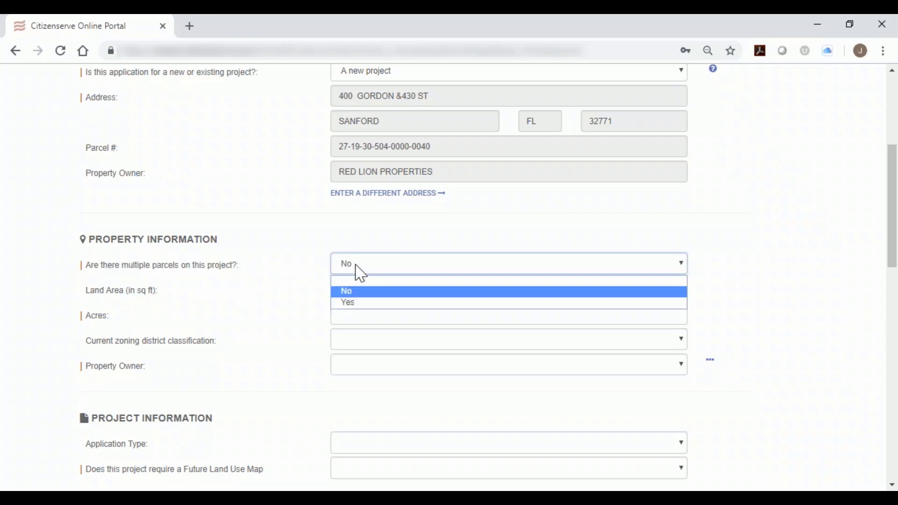
left_click(379, 311)
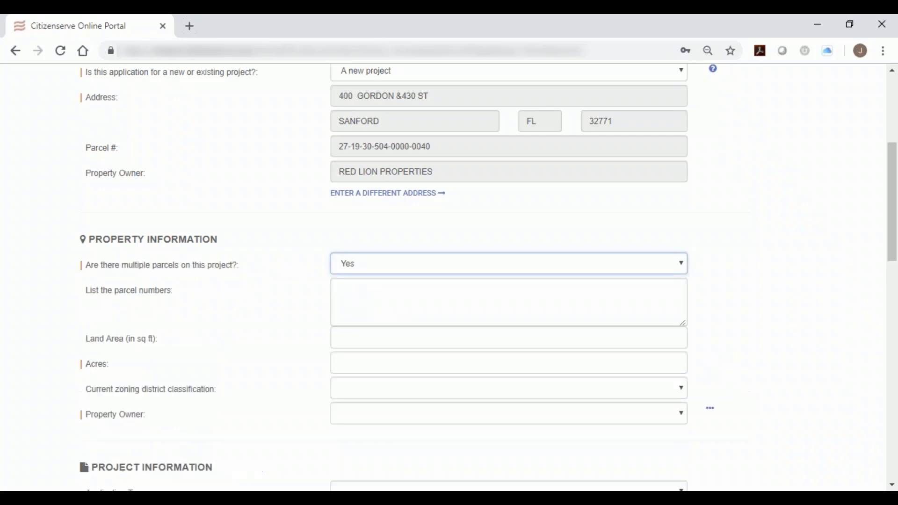
left_click(377, 298)
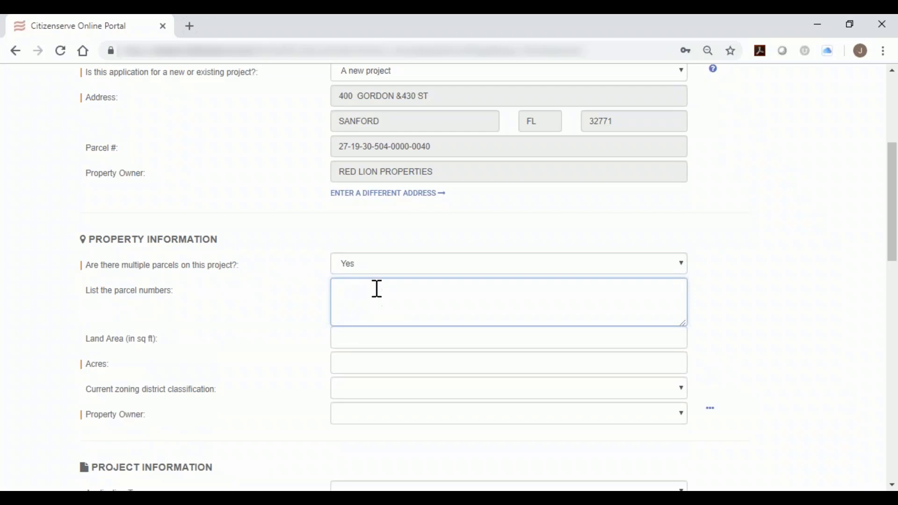
left_click(376, 271)
left_click(376, 293)
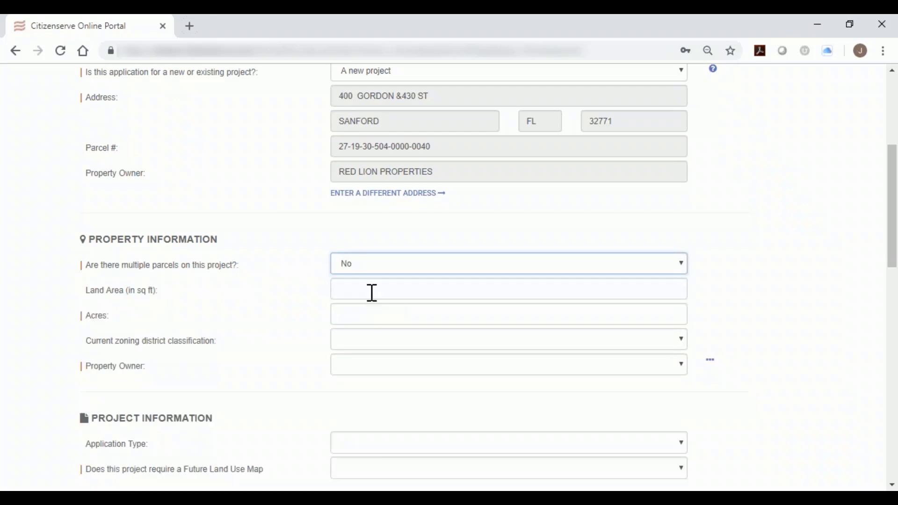
left_click(368, 318)
type("50")
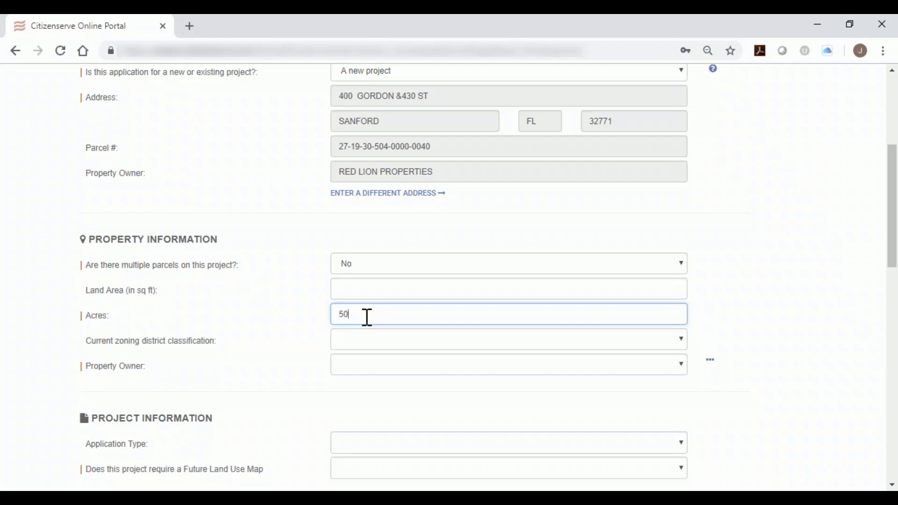
type("000")
key("BackSpace")
key("BackSpace")
key("BackSpace")
key("BackSpace")
key("BackSpace")
Enter a land area of 50,000 sq ft and an acreage of 3.
left_click(386, 291)
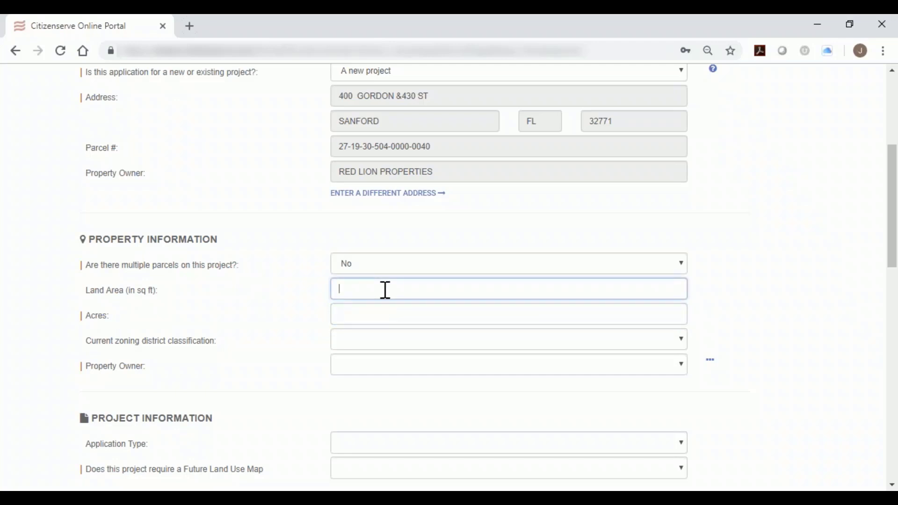
type("50,000")
left_click(388, 321)
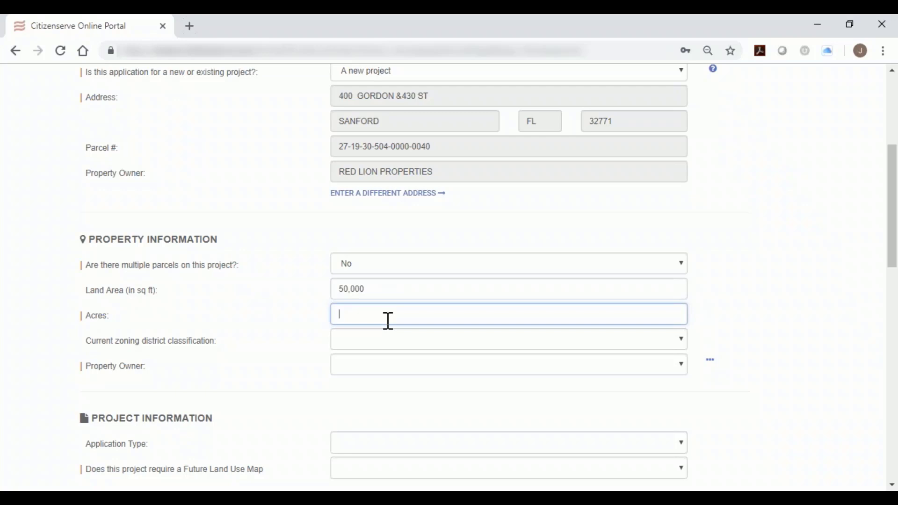
type("3")
Set the current zoning district classification to PD Planned Development and the property owner to RED LION PROPERTIES.
left_click(405, 348)
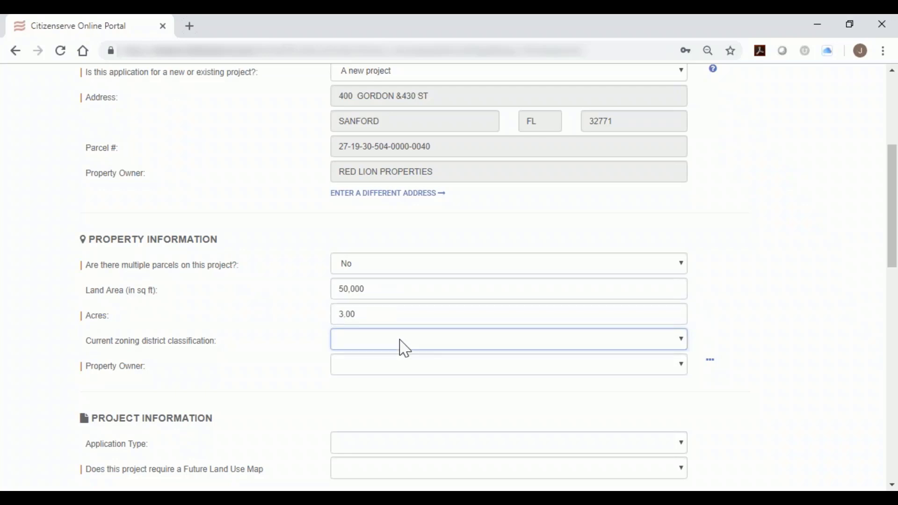
left_click(405, 349)
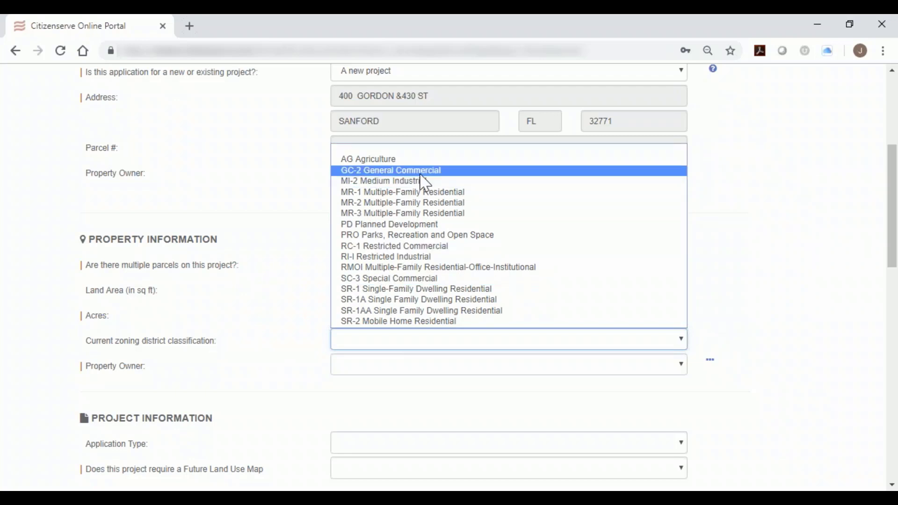
left_click(440, 226)
left_click(431, 360)
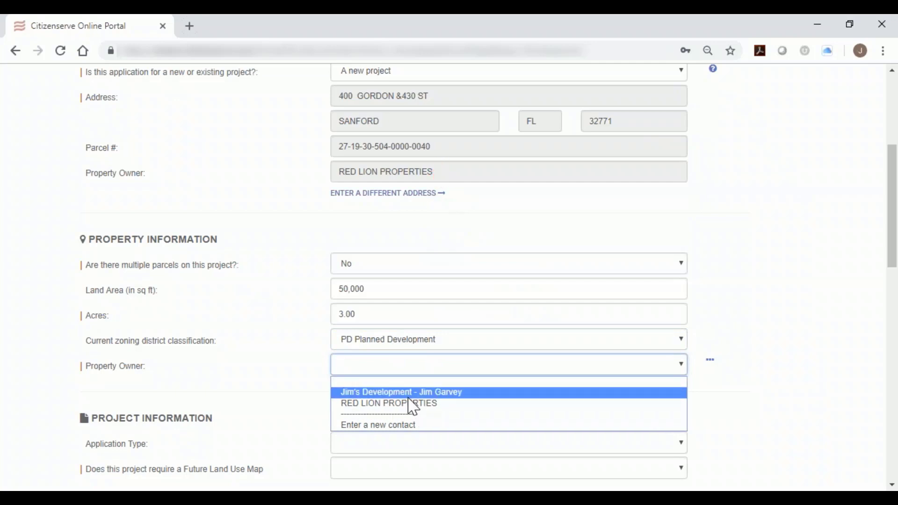
left_click(440, 404)
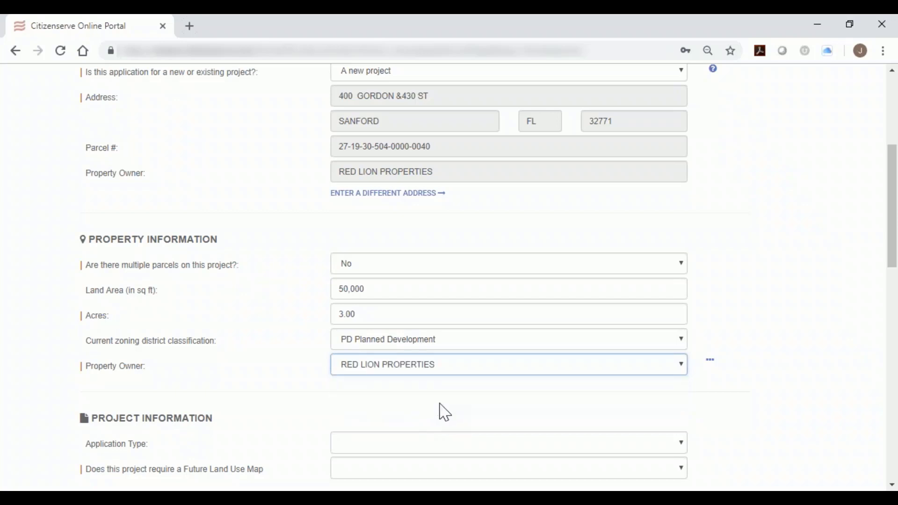
Set the application type to Development Plan in the Project Information section, checking the other available plan types.
scroll(445, 412, "down", 3)
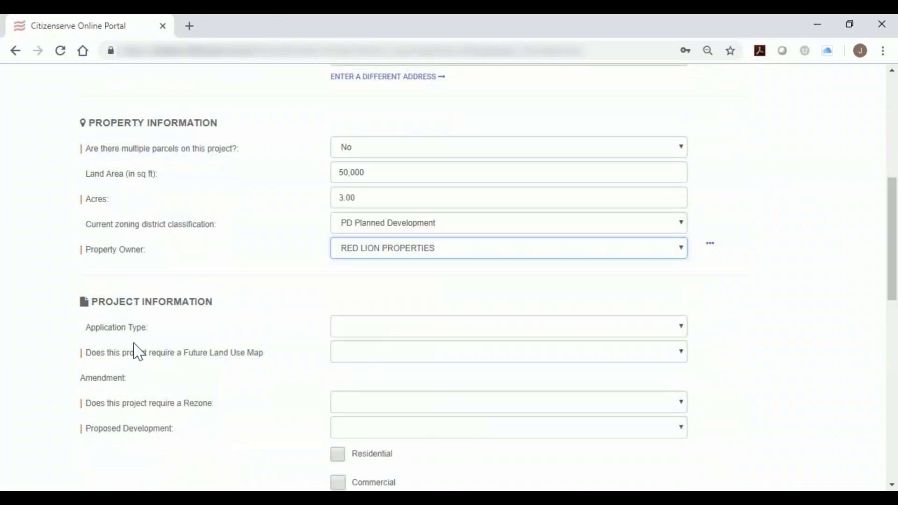
left_click(97, 309)
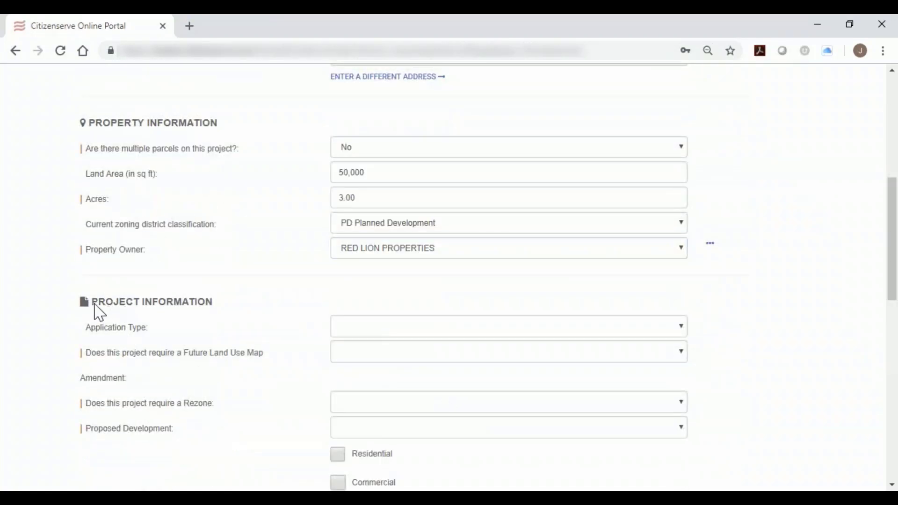
scroll(202, 271, "down", 2)
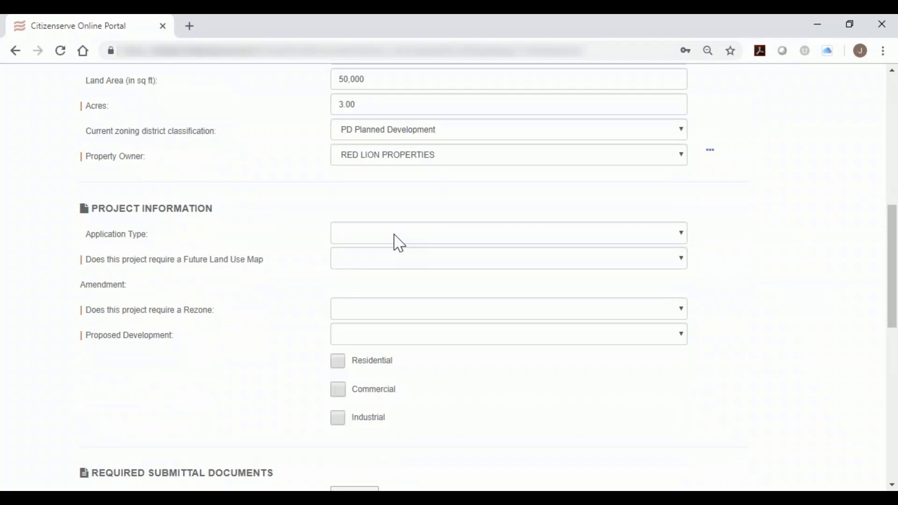
left_click(399, 240)
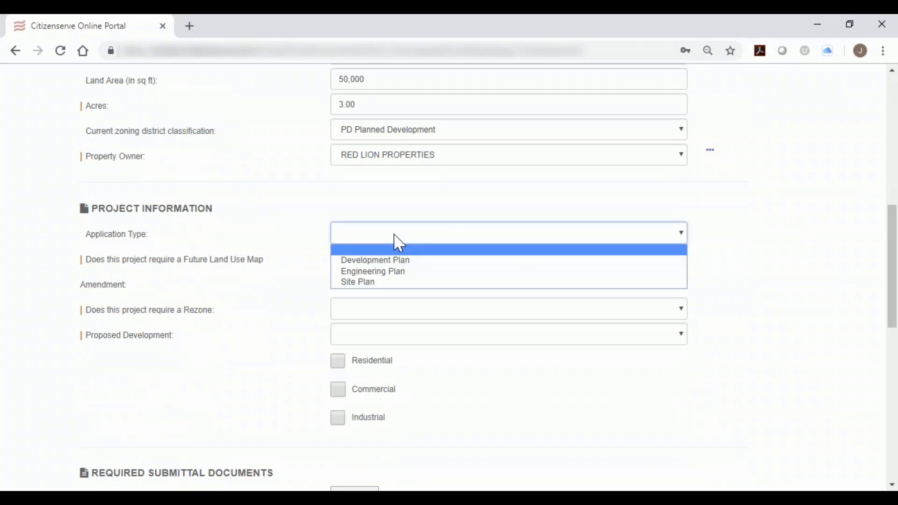
left_click(421, 262)
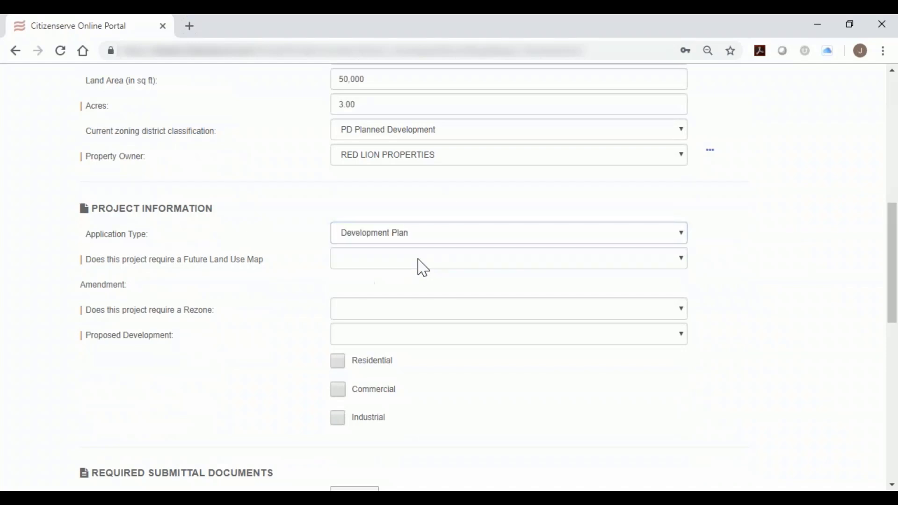
left_click(418, 253)
left_click(423, 237)
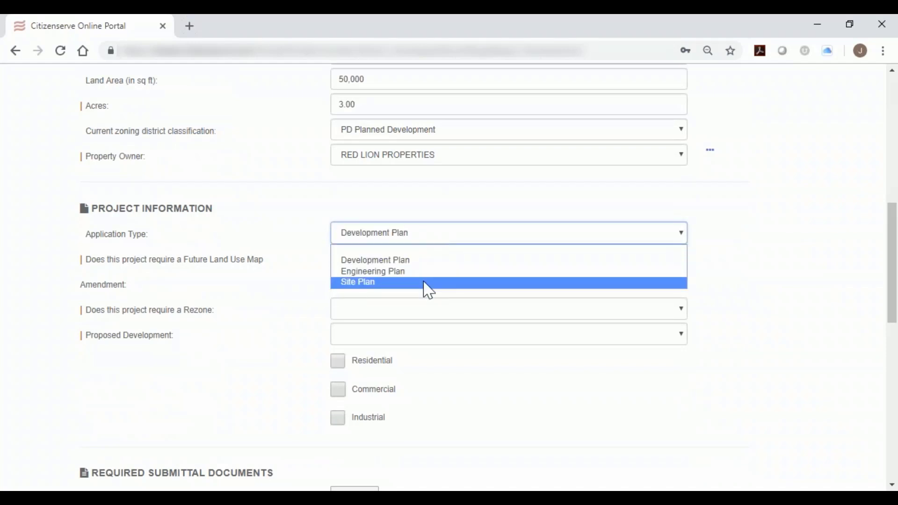
left_click(443, 265)
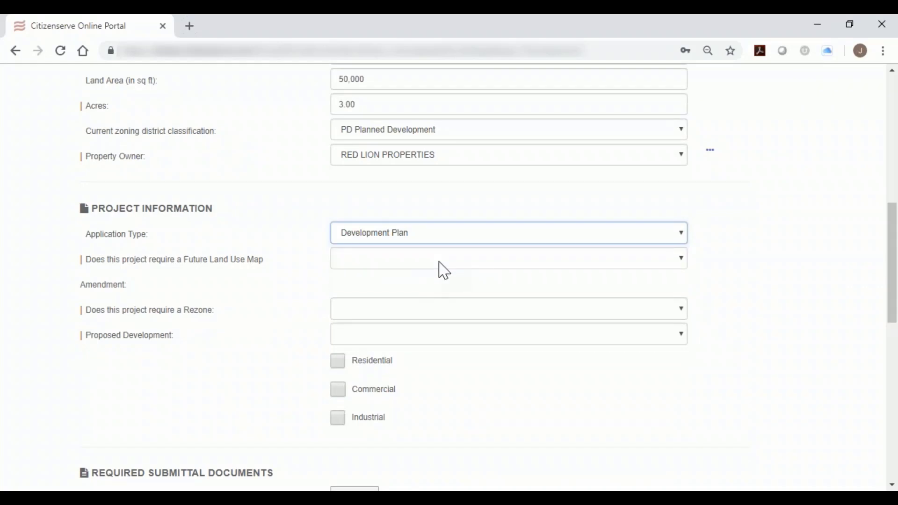
Answer Yes to requiring a Future Land Use Map Amendment and No to requiring a Rezone.
left_click(442, 269)
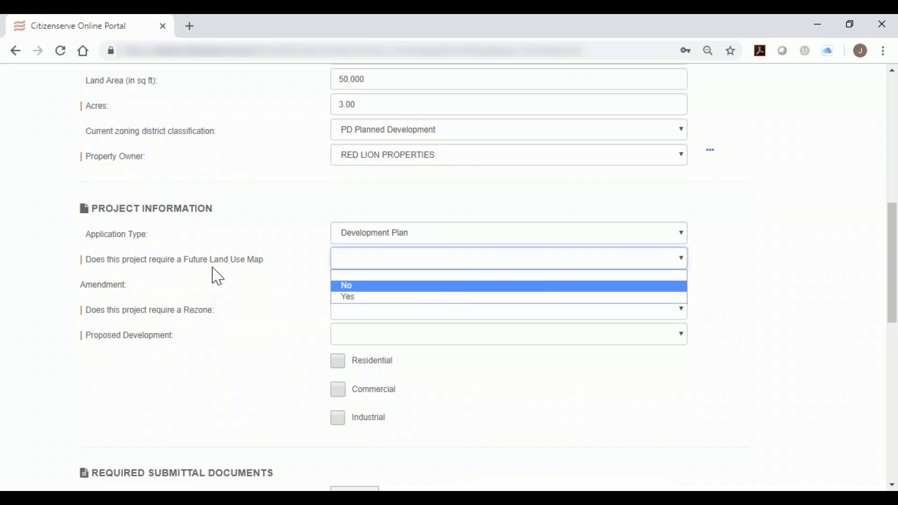
left_click(346, 298)
left_click(367, 260)
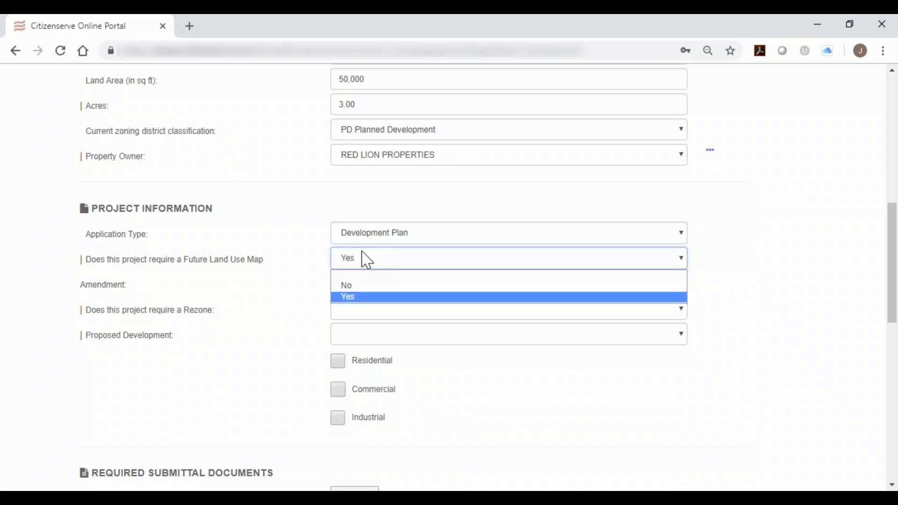
left_click(381, 297)
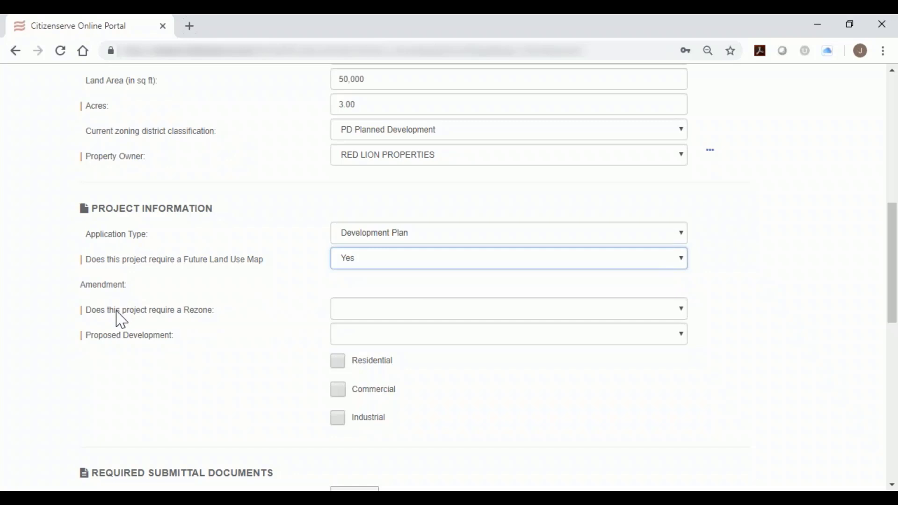
left_click(401, 311)
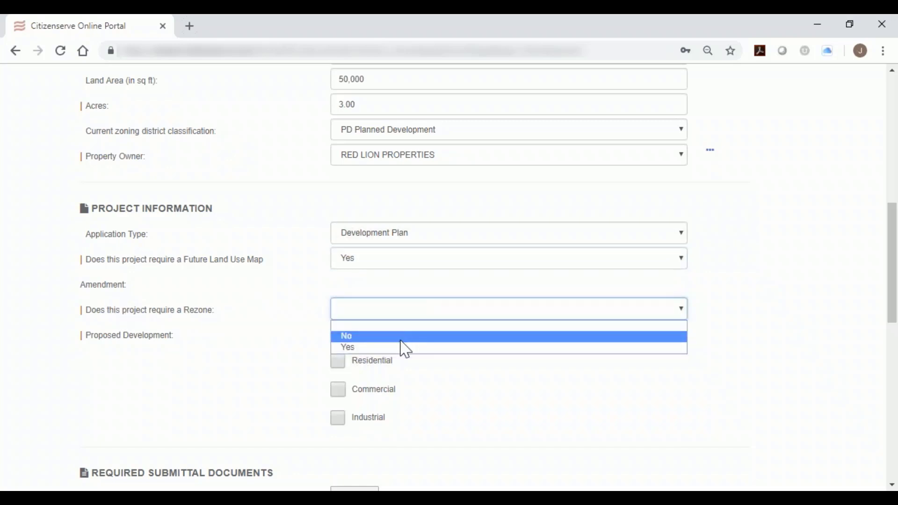
left_click(406, 349)
left_click(410, 310)
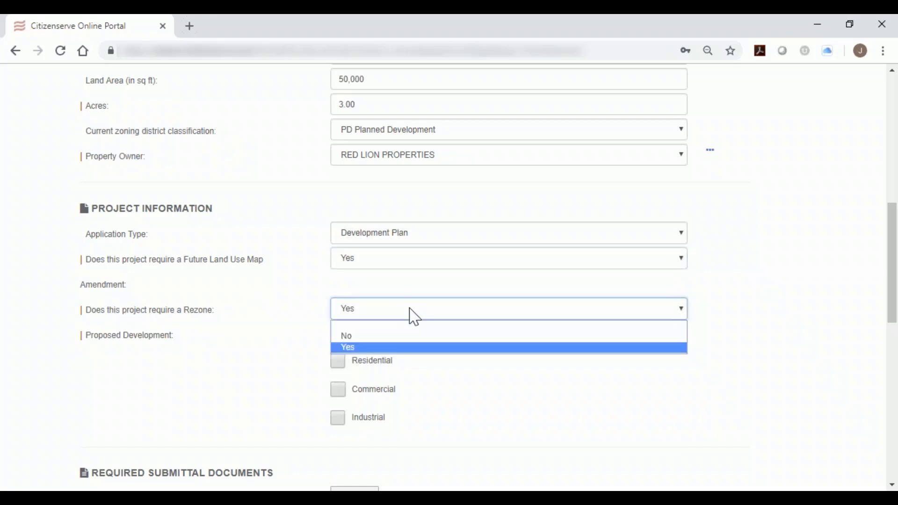
left_click(420, 337)
Answer No to requiring a Rezone and set the proposed development to Mixed Use with Commercial selected.
left_click(419, 336)
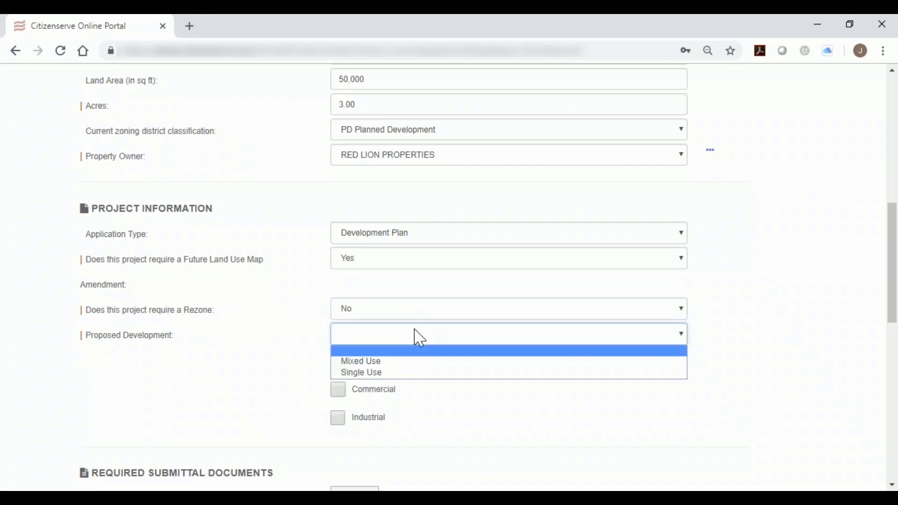
left_click(420, 363)
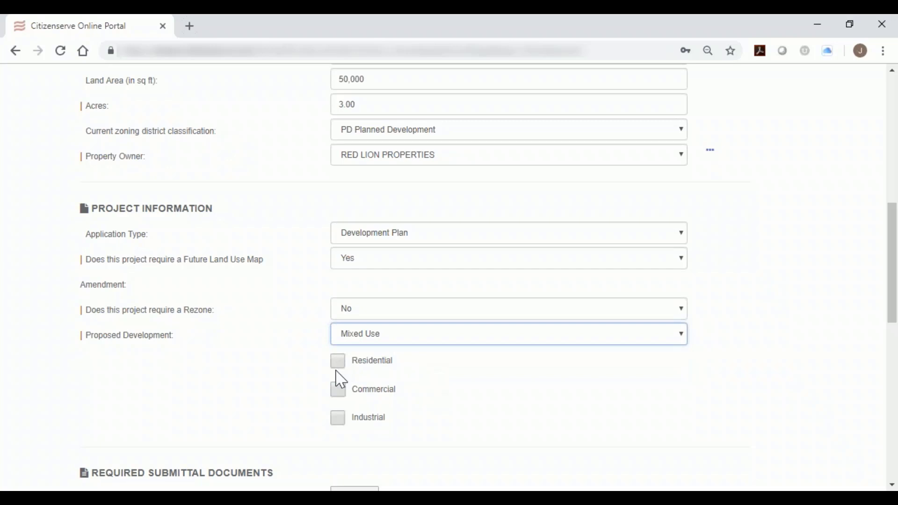
left_click(338, 390)
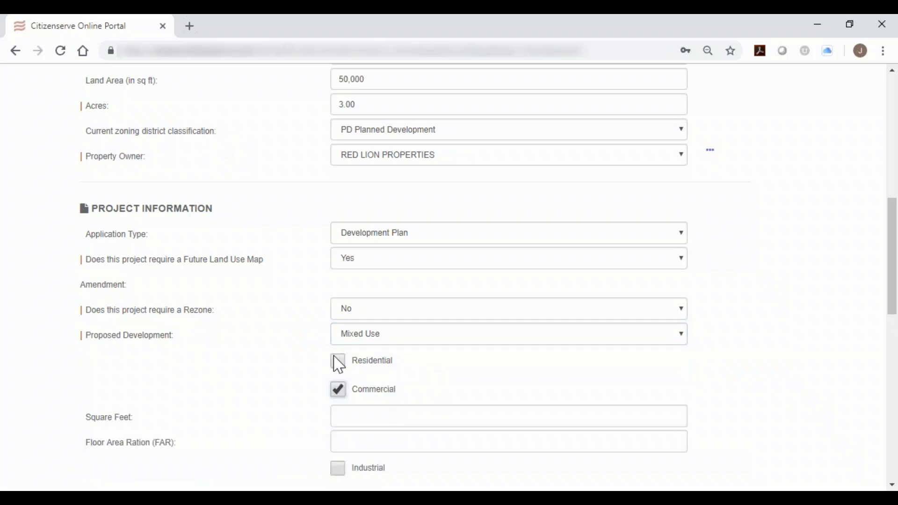
Select the Residential and Industrial uses to inspect their extra fields, and clear both again.
scroll(390, 355, "up", 1)
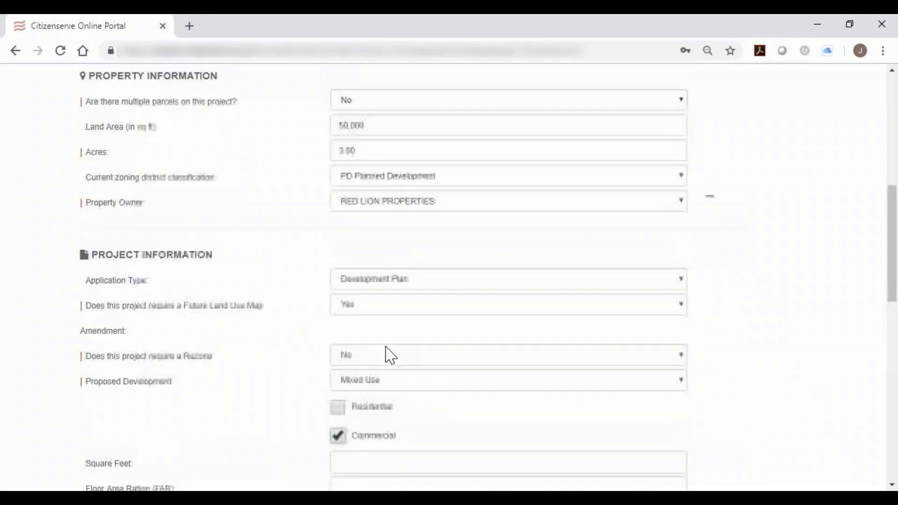
scroll(387, 353, "down", 2)
left_click(337, 292)
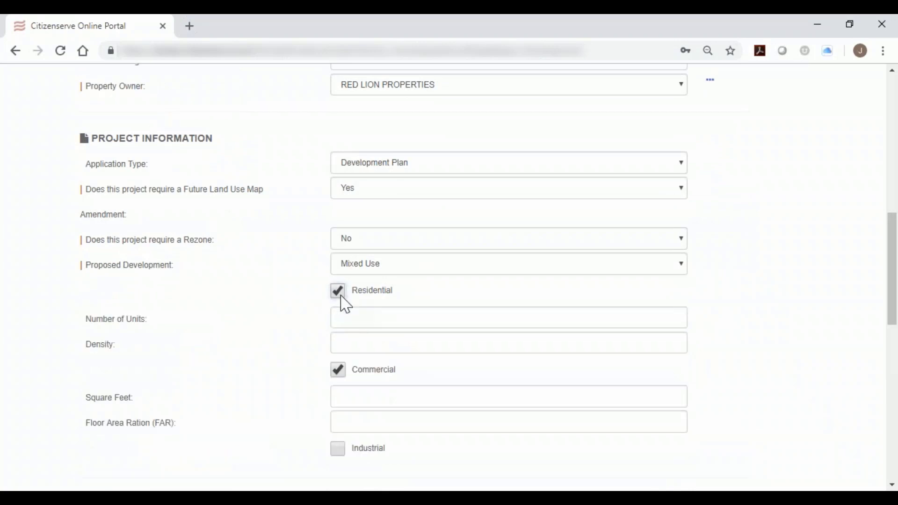
scroll(343, 363, "down", 1)
left_click(338, 405)
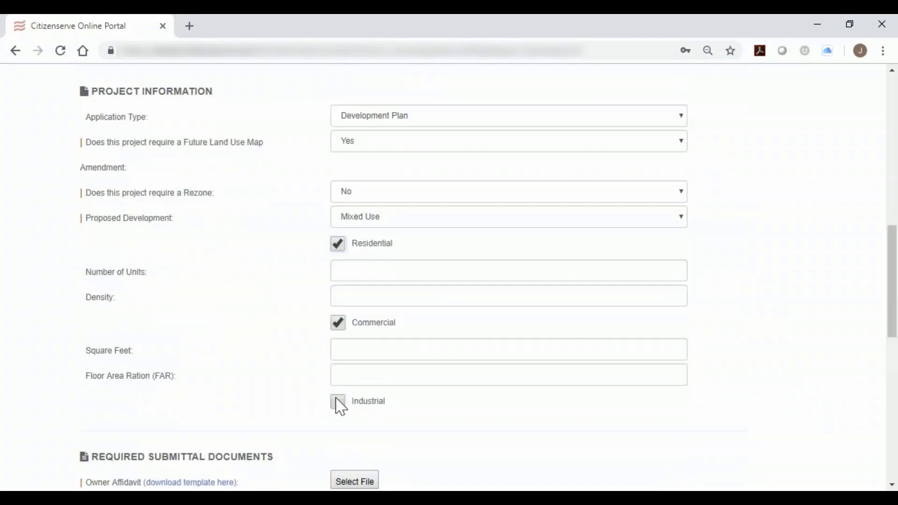
scroll(341, 407, "up", 1)
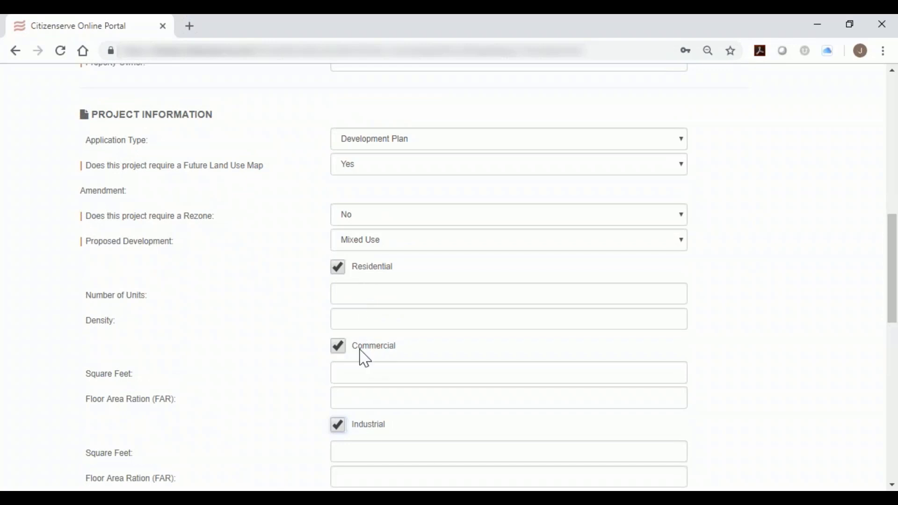
left_click(337, 269)
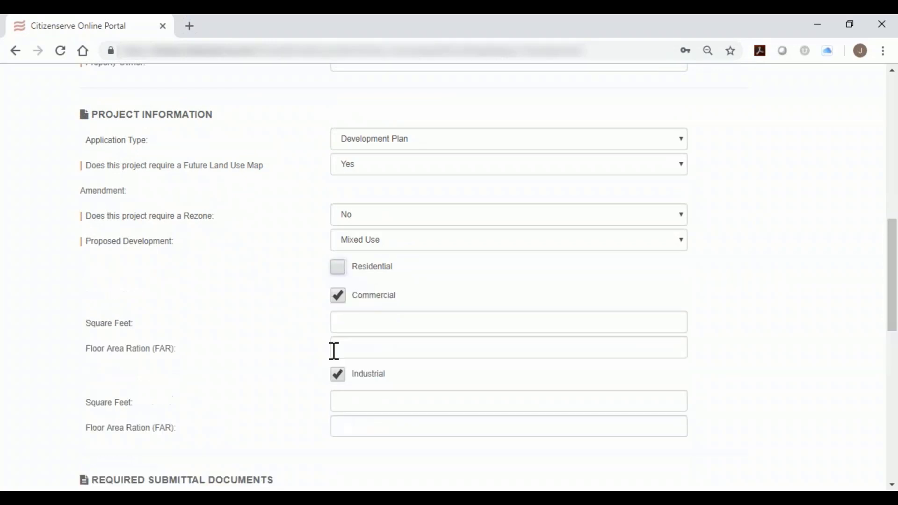
left_click(338, 376)
Enter 60,000 square feet for the Commercial use, leaving its floor area ratio empty.
left_click(362, 320)
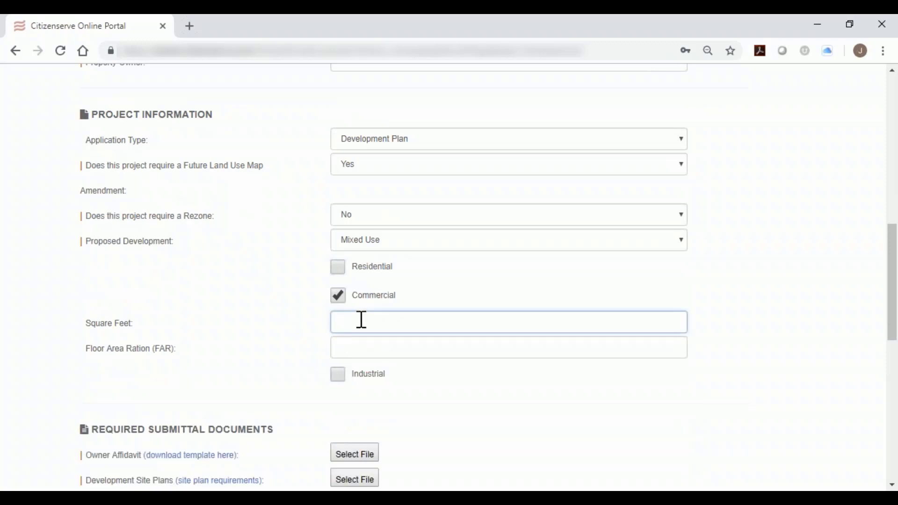
type("60000")
left_click(405, 347)
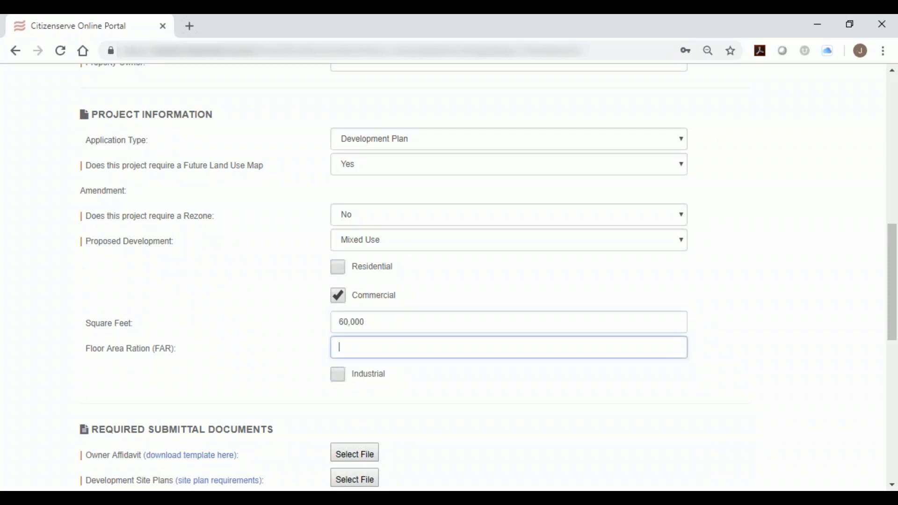
Review the Property Information section and the Required Submittal Documents section of the application.
scroll(409, 353, "down", 3)
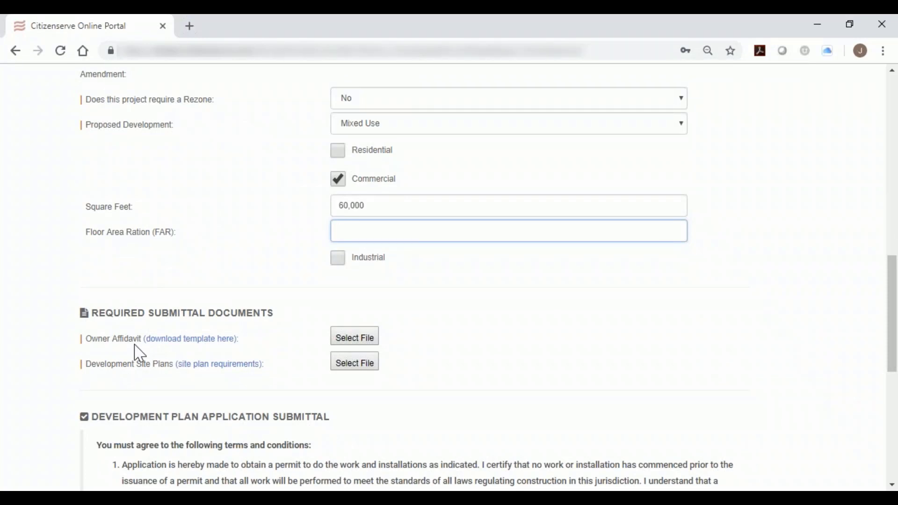
scroll(156, 196, "up", 10)
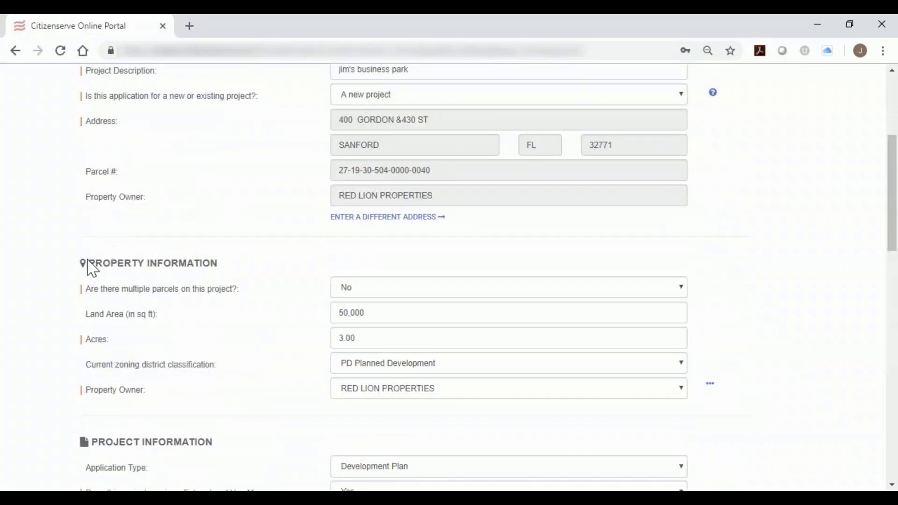
left_click_drag(88, 263, 214, 272)
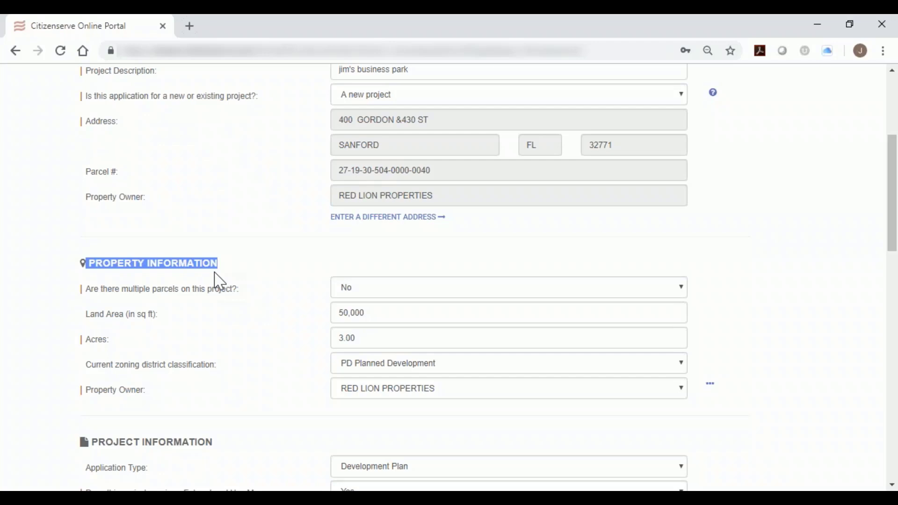
scroll(365, 255, "down", 10)
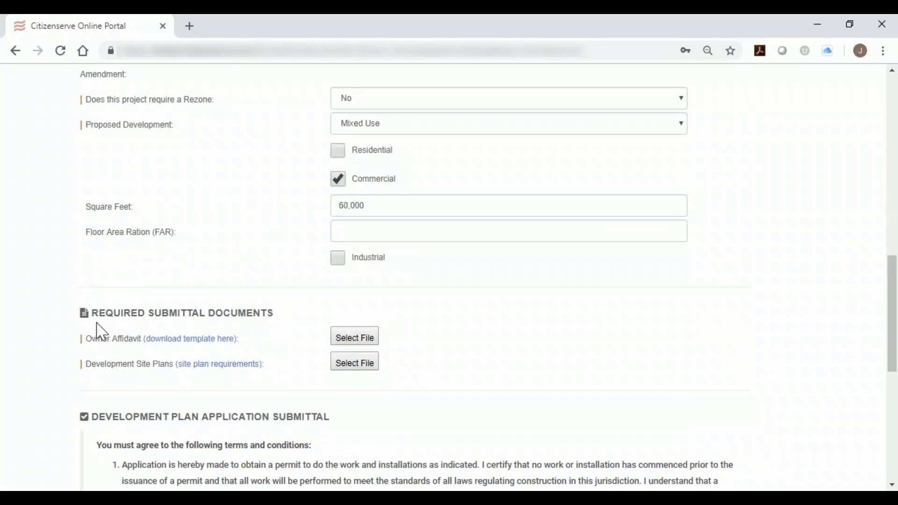
left_click_drag(94, 318, 279, 329)
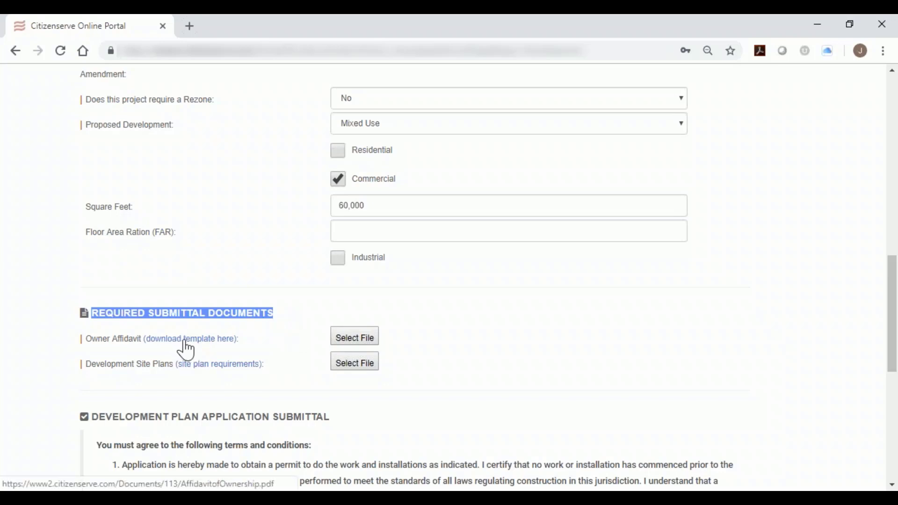
Open the Owner Affidavit template and read through both pages down to the notary section.
left_click_drag(87, 340, 141, 344)
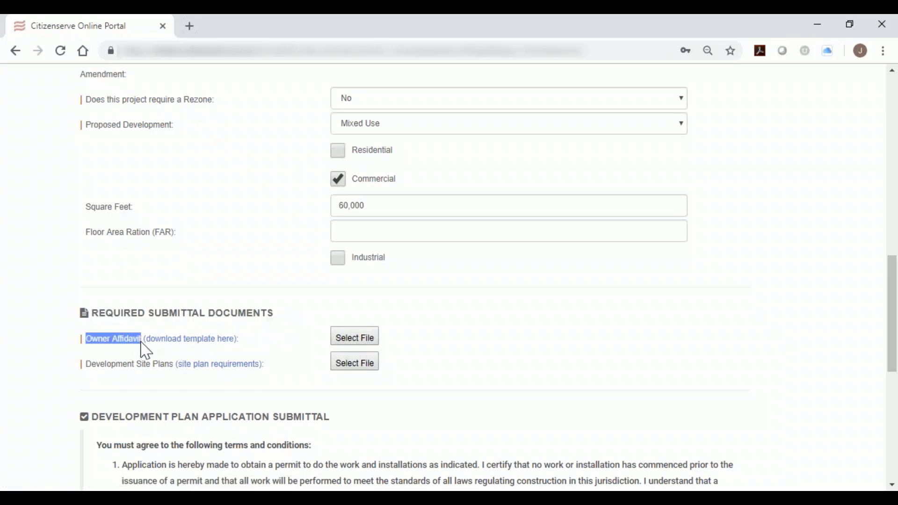
left_click(189, 343)
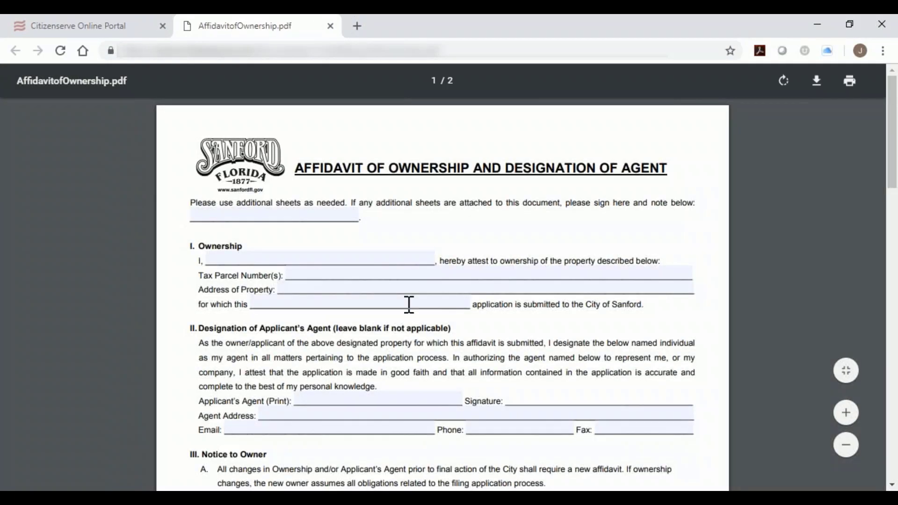
scroll(458, 435, "down", 8)
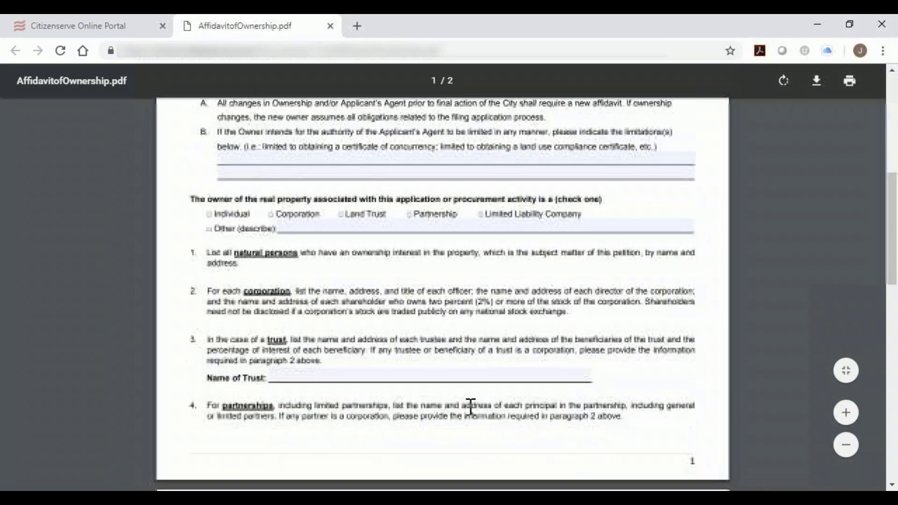
scroll(470, 407, "down", 10)
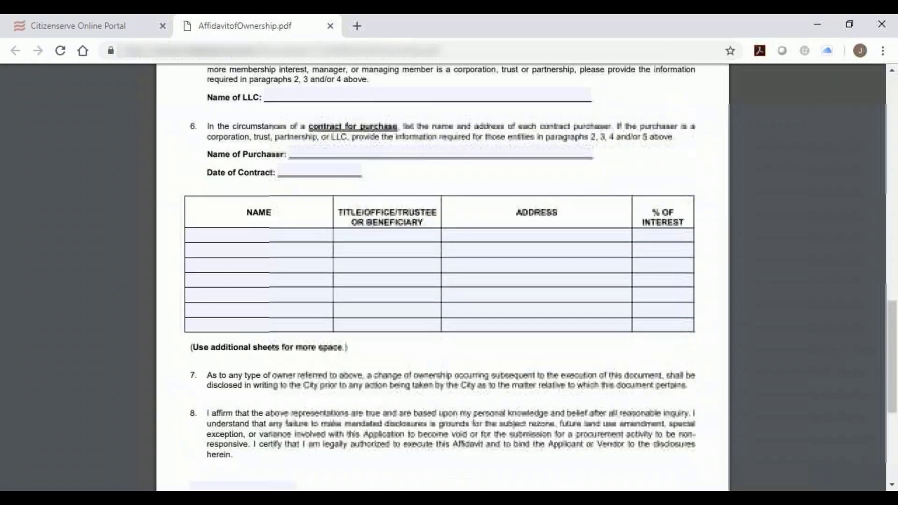
scroll(380, 373, "down", 6)
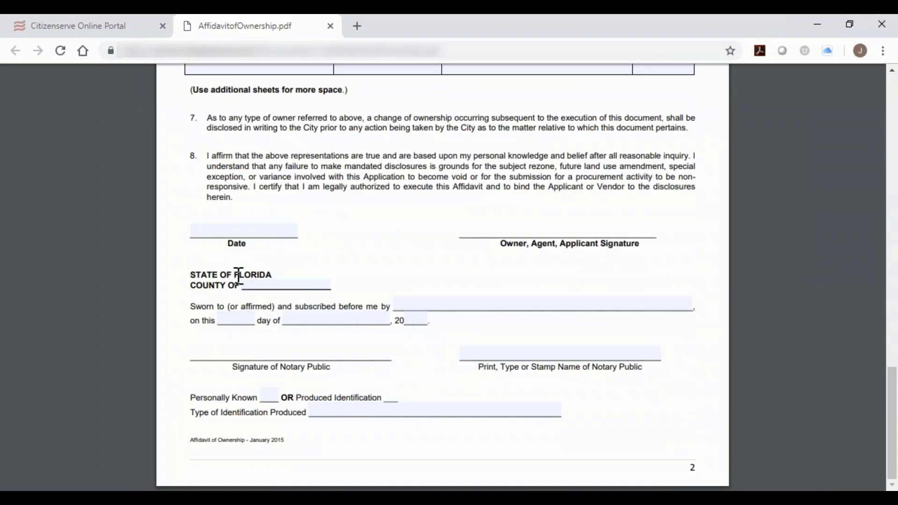
left_click_drag(237, 276, 251, 276)
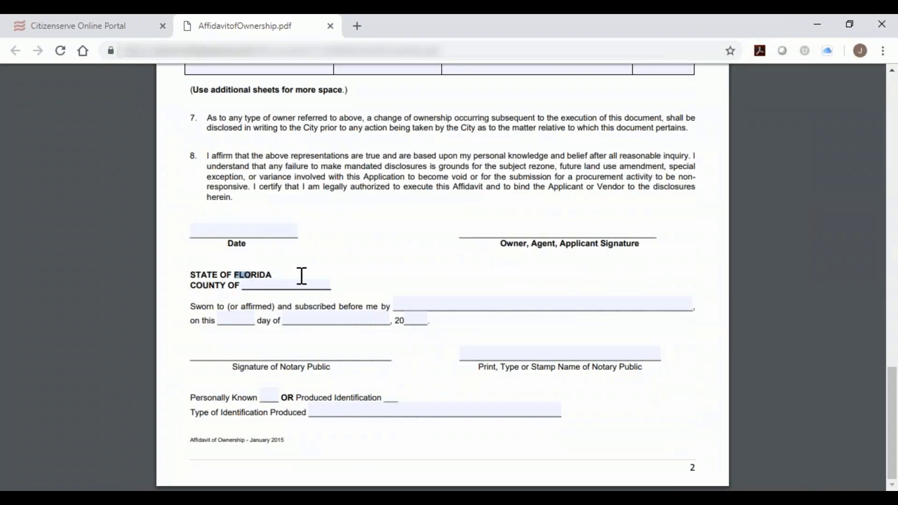
Return to the application form and attach Application.pdf as the Owner Affidavit.
left_click(119, 28)
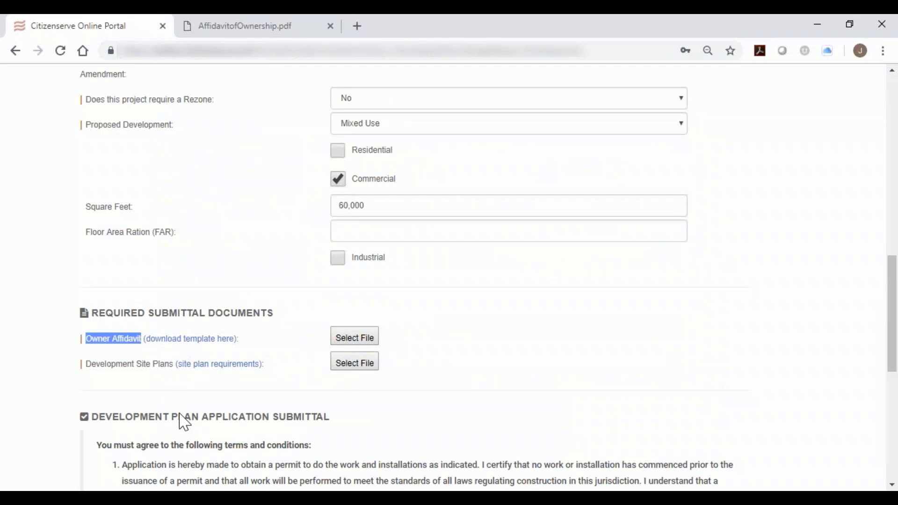
left_click(352, 339)
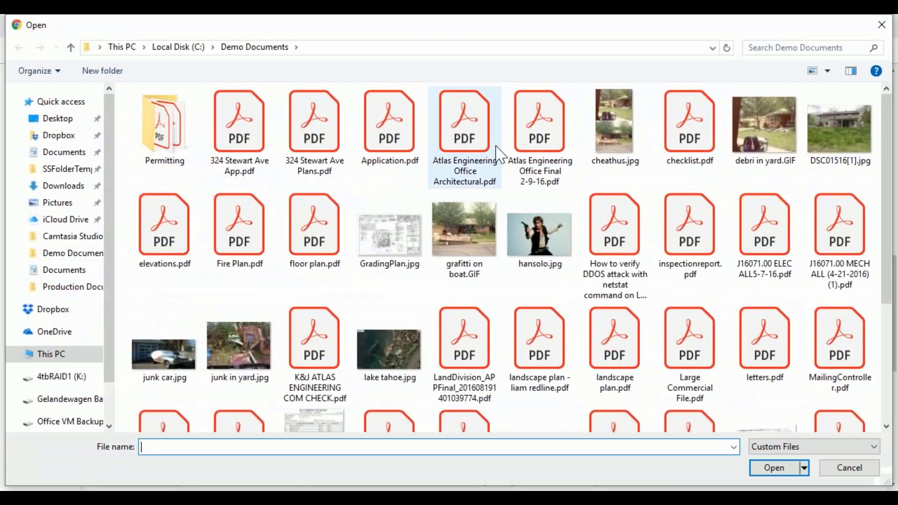
left_click(381, 139)
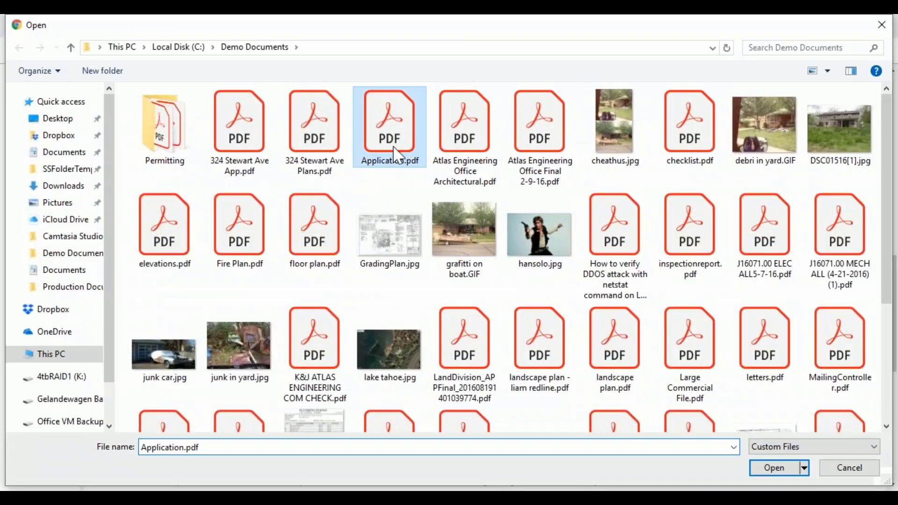
left_click(769, 468)
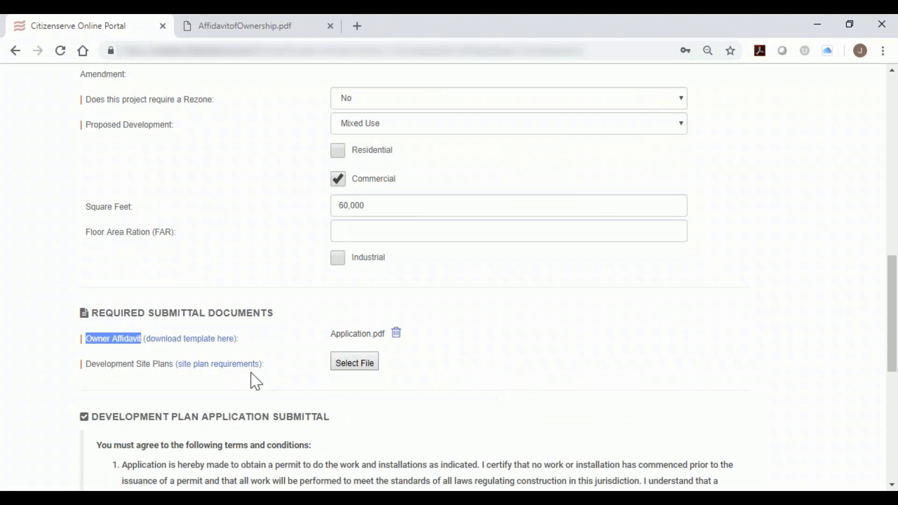
Attach elevations.pdf, landscape plan.pdf, soil report.pdf and subdivision site plan.pdf together as the Development Site Plans.
left_click(356, 368)
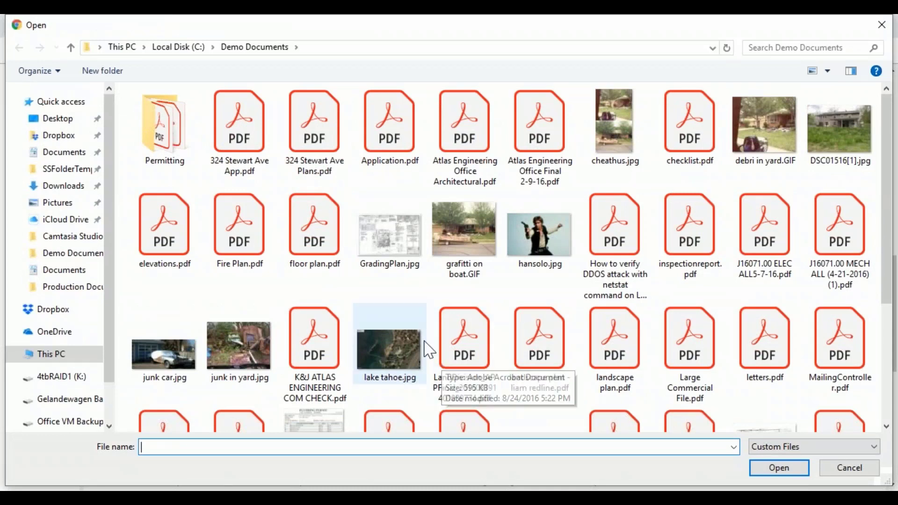
left_click(181, 258)
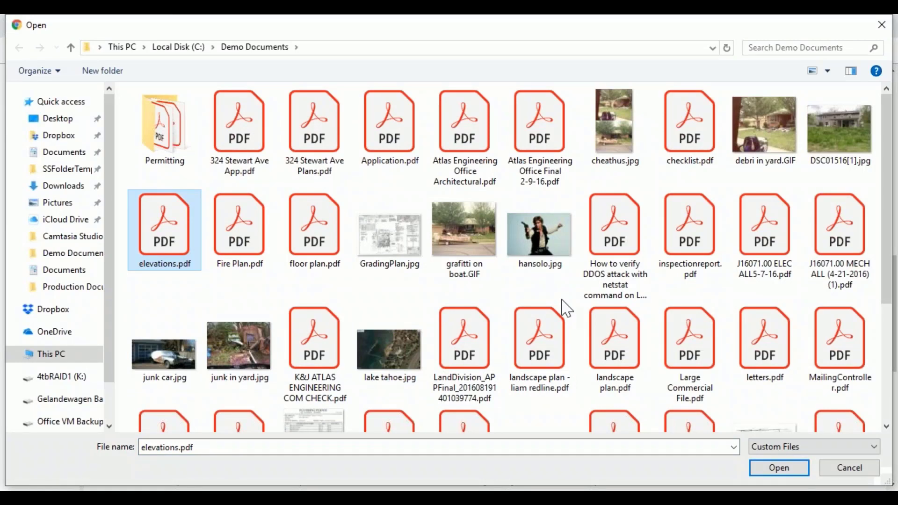
left_click(640, 343, "ctrl")
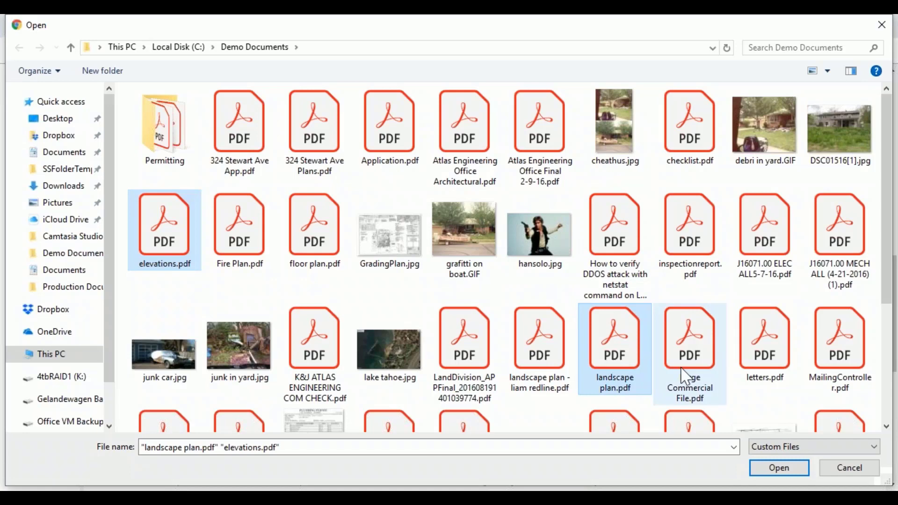
scroll(685, 376, "down", 2)
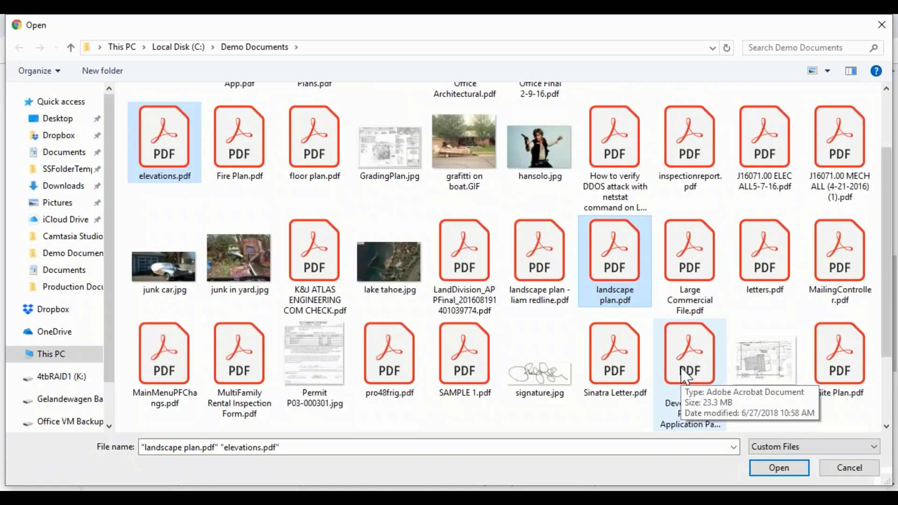
scroll(686, 376, "down", 2)
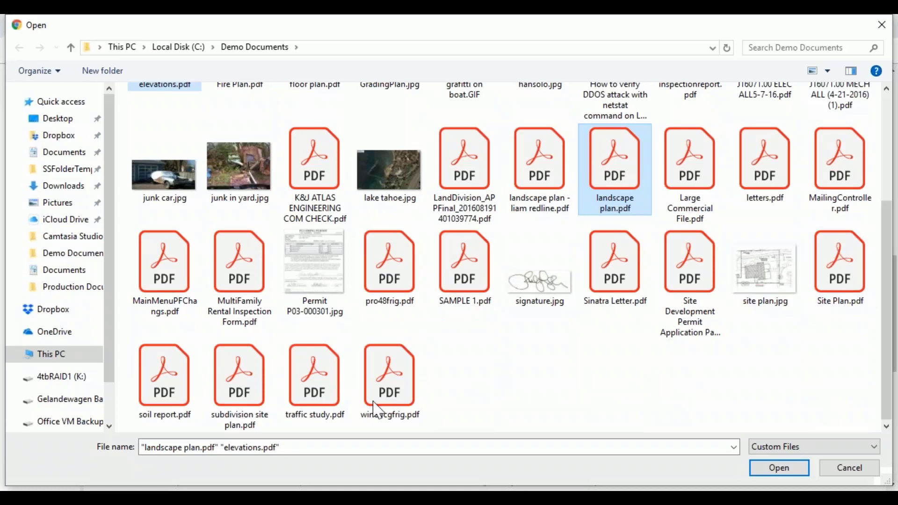
left_click(237, 391, "ctrl")
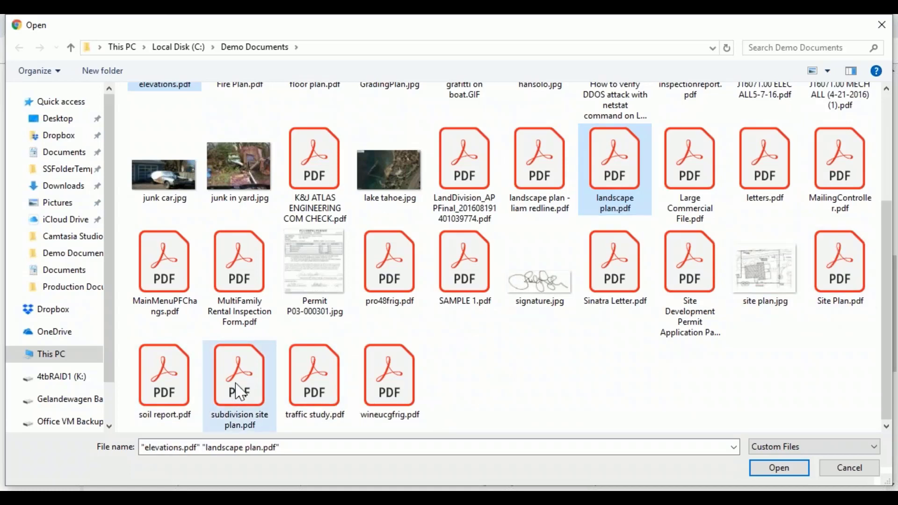
left_click(177, 395, "ctrl")
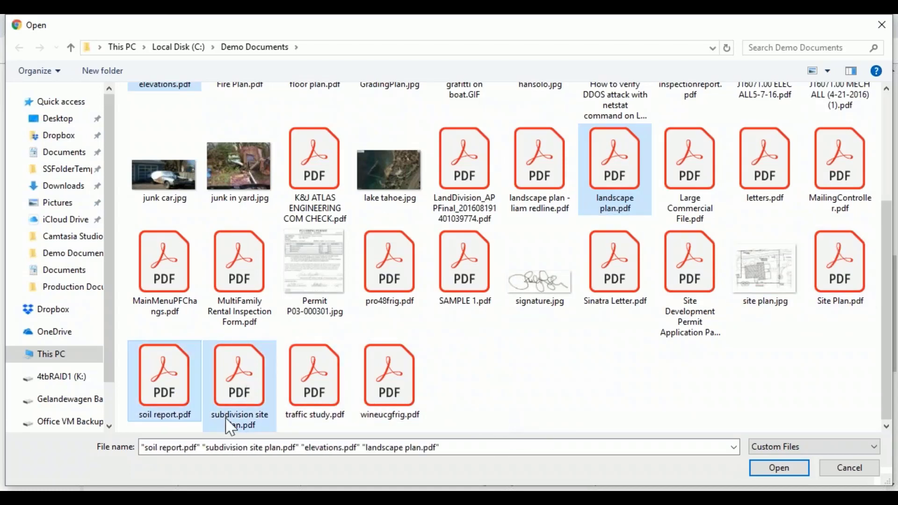
left_click(779, 468)
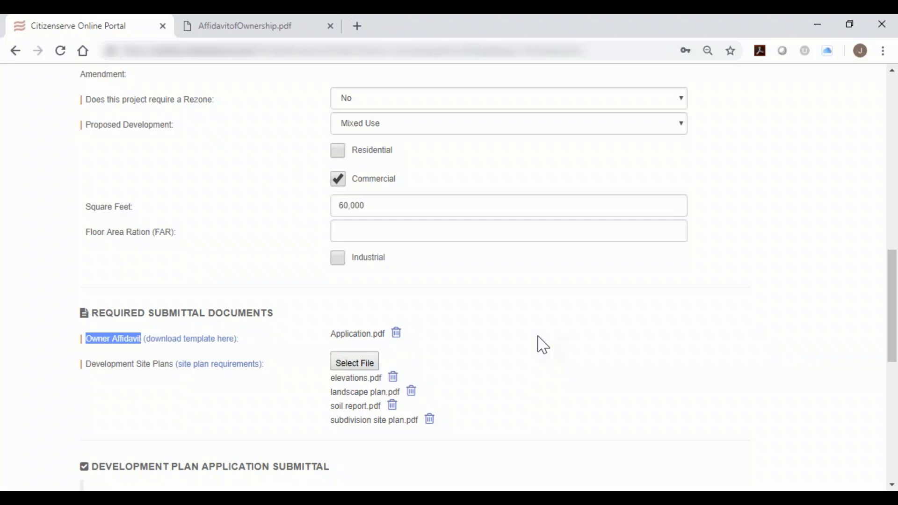
Agree to all stated terms and conditions, submit the Development Plan application and acknowledge the receipt message.
scroll(542, 345, "down", 3)
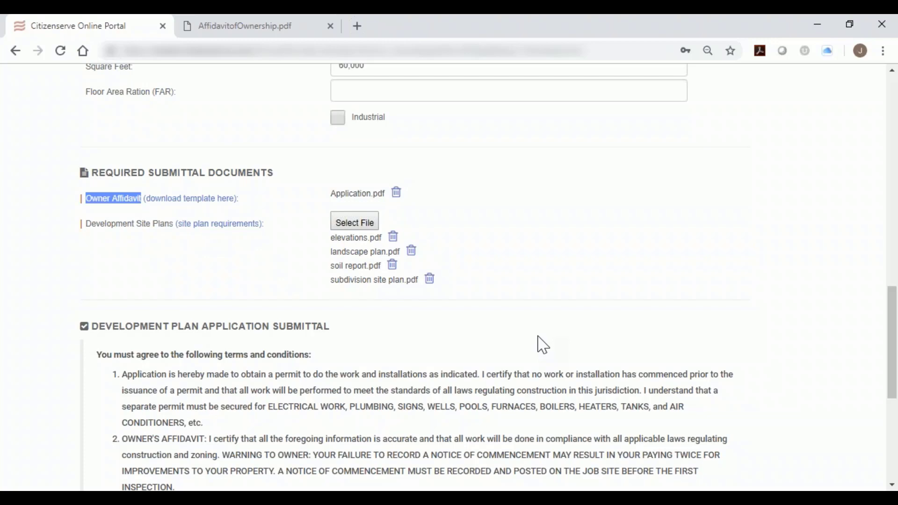
scroll(457, 326, "down", 5)
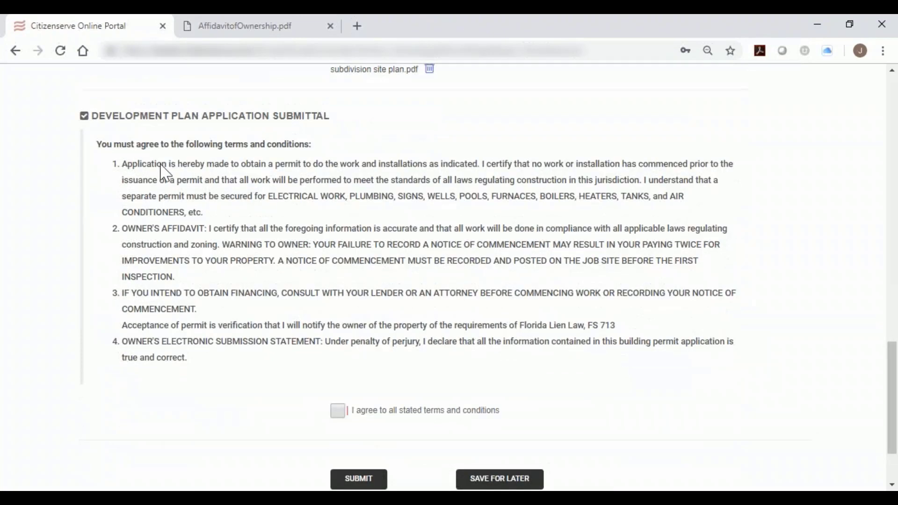
left_click_drag(92, 117, 343, 378)
left_click(343, 378)
scroll(342, 272, "down", 1)
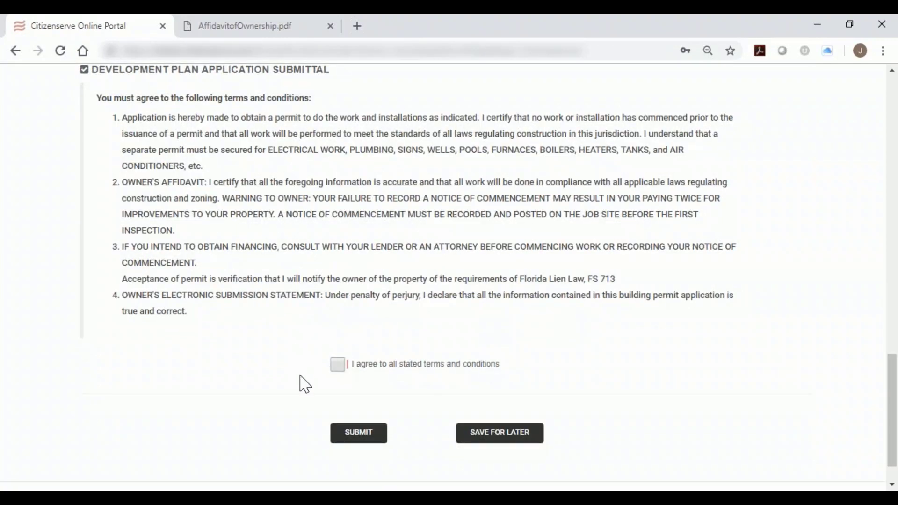
left_click(343, 369)
left_click(358, 433)
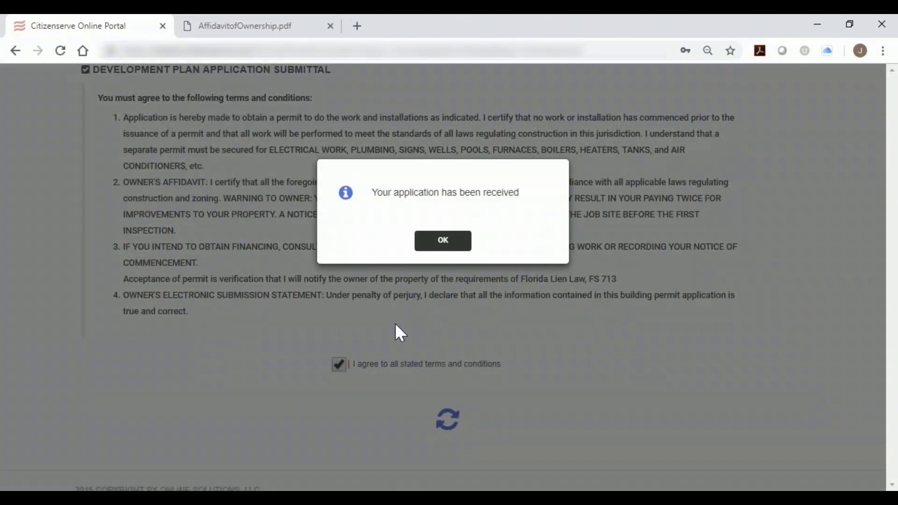
left_click(439, 242)
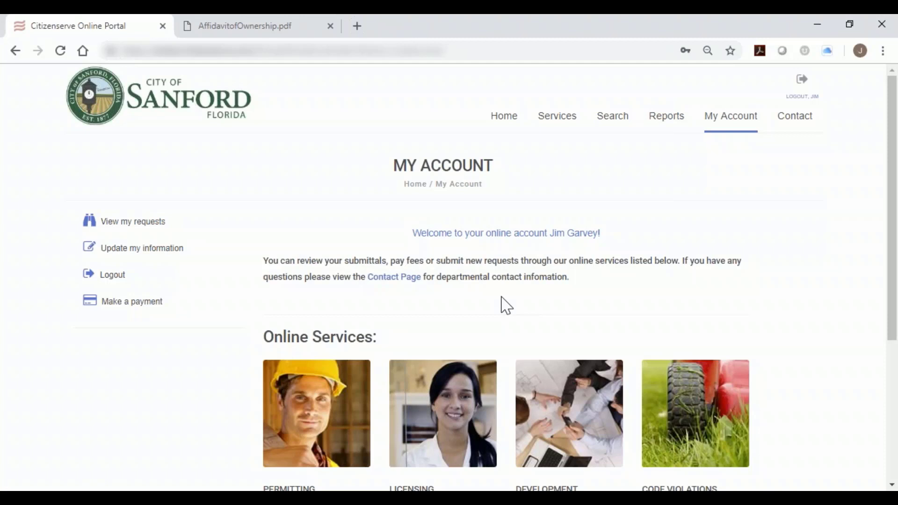
Open the submitted Development Plan from the account's requests and review its property, project and submittal document details.
left_click(139, 228)
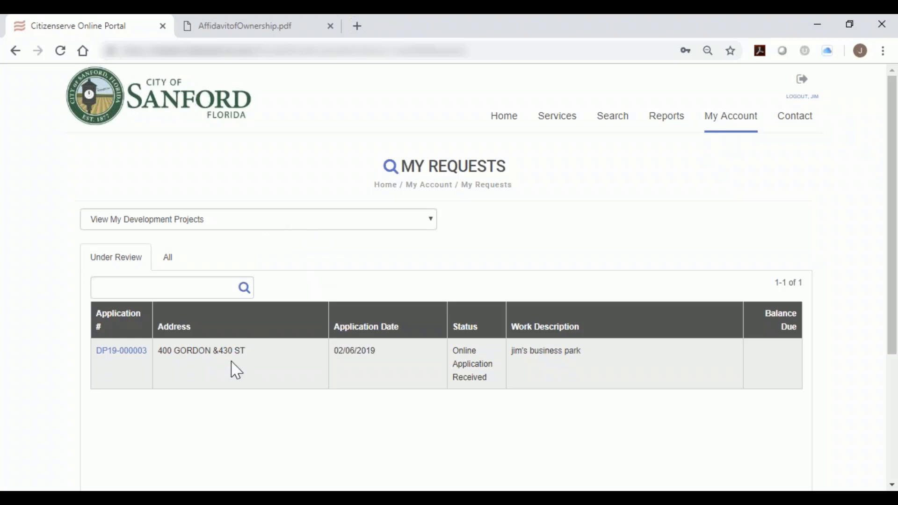
left_click(126, 352)
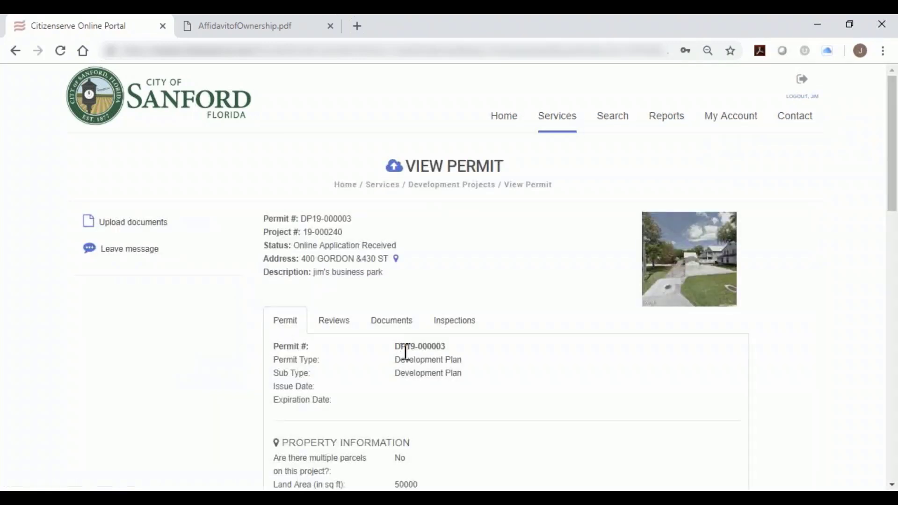
scroll(413, 357, "down", 5)
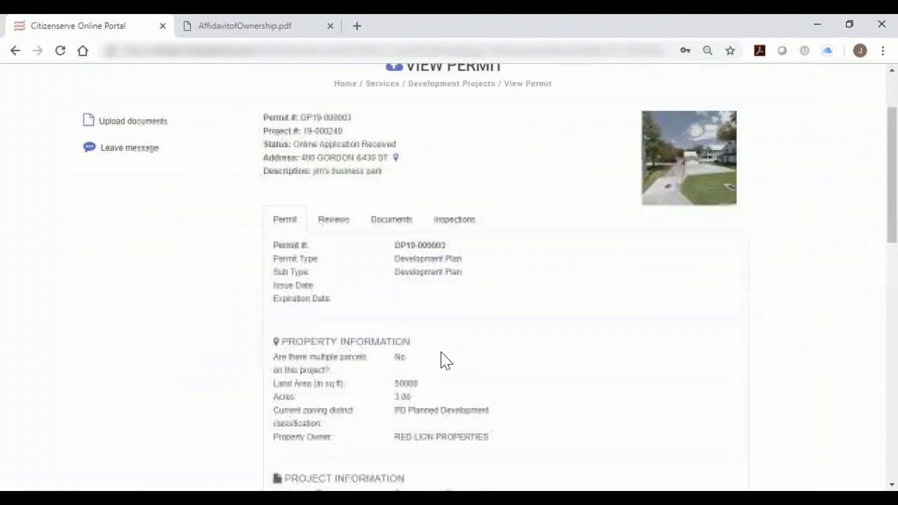
scroll(594, 364, "down", 5)
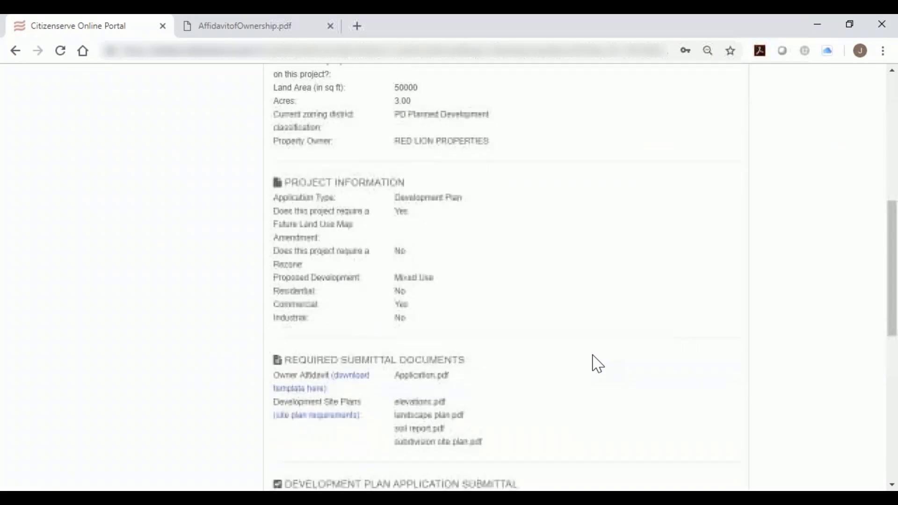
scroll(582, 367, "up", 10)
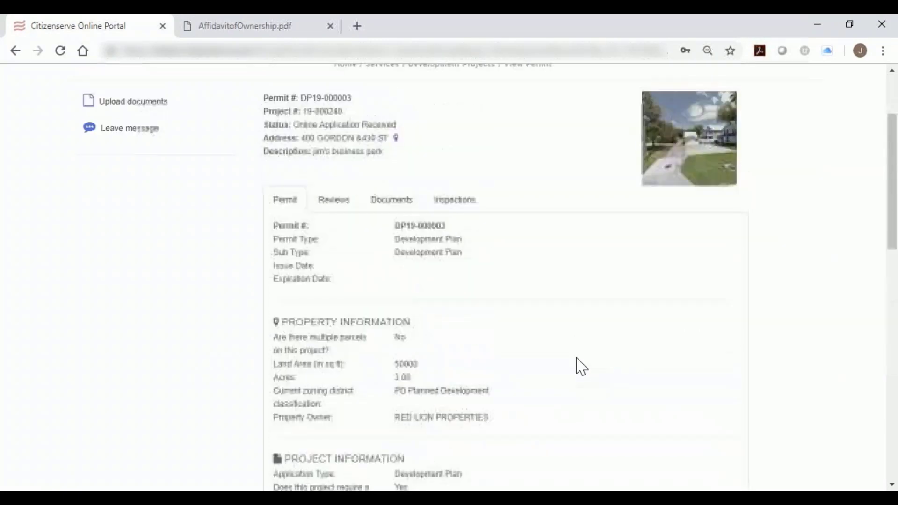
Look through the permit's review tasks with their departments and statuses, and check its Documents list.
left_click(334, 251)
scroll(387, 297, "down", 4)
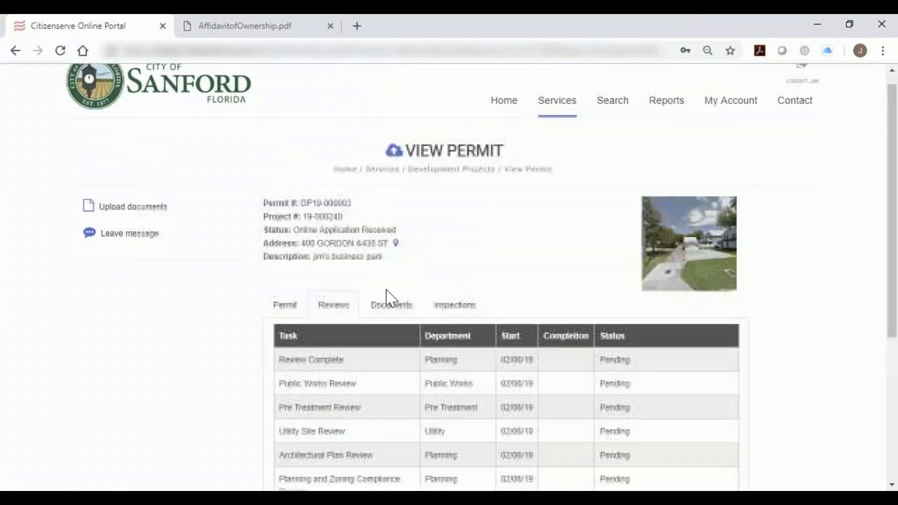
scroll(391, 298, "down", 1)
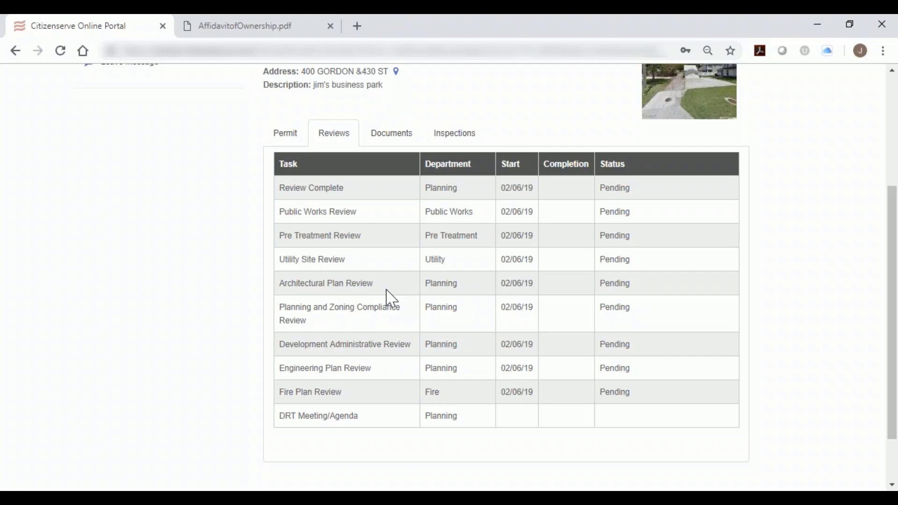
left_click(396, 135)
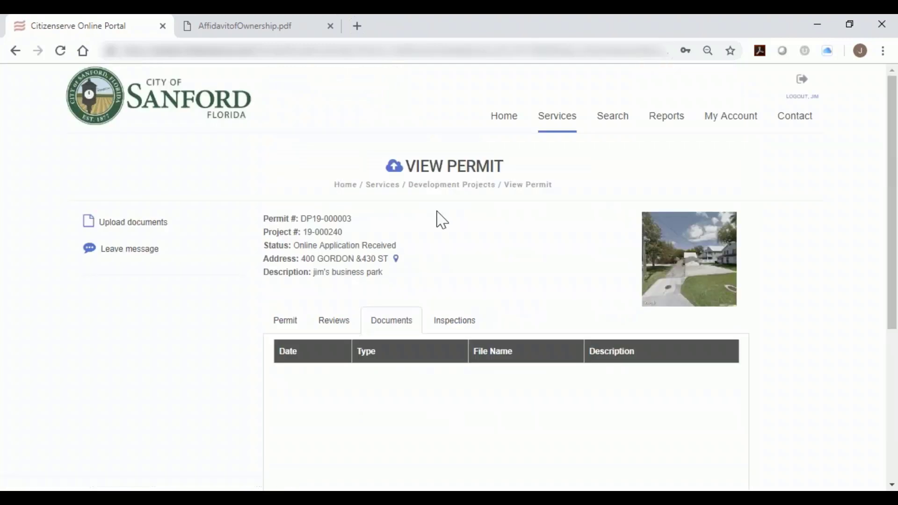
Return to the permit's review tasks and highlight the DRT Meeting/Agenda task and the Public Works Review start date.
left_click(335, 326)
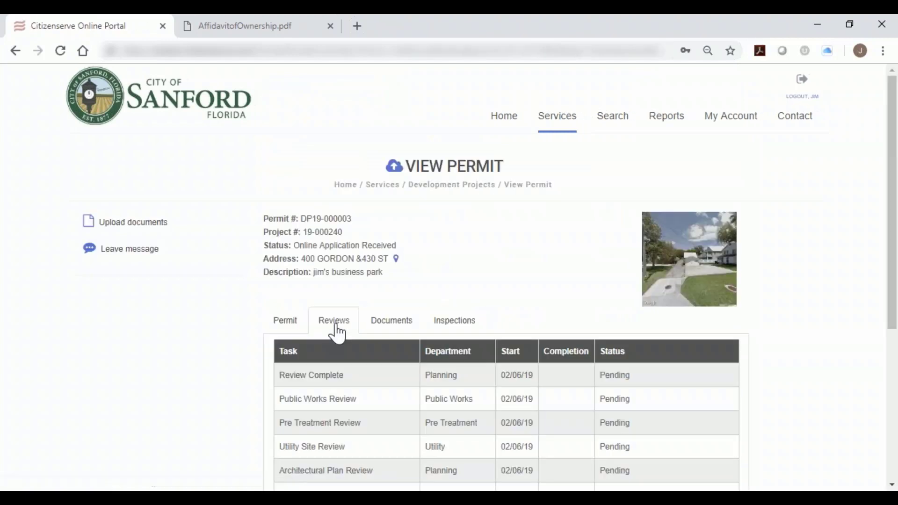
scroll(425, 327, "down", 4)
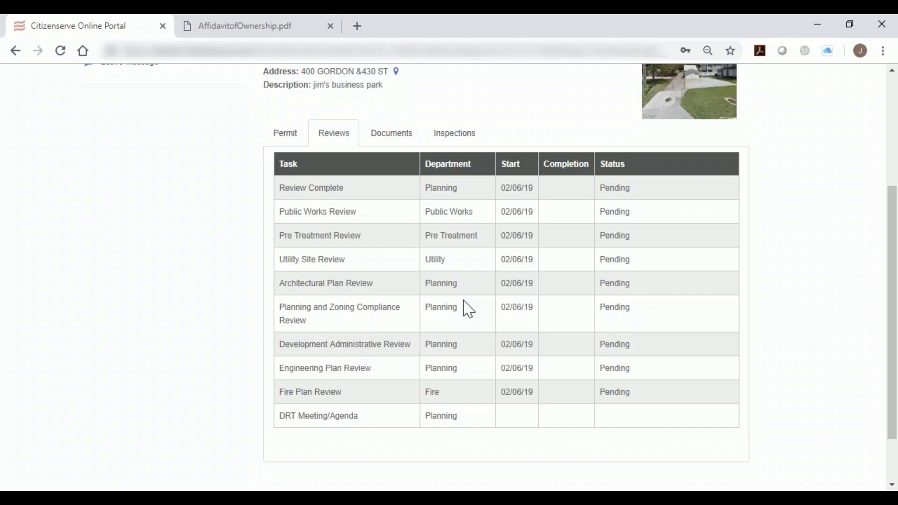
left_click_drag(366, 416, 283, 417)
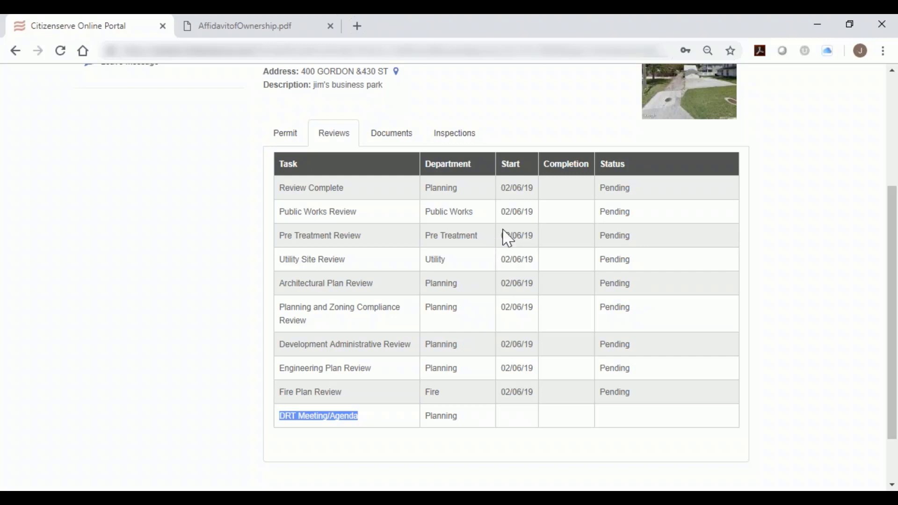
left_click_drag(533, 189, 500, 213)
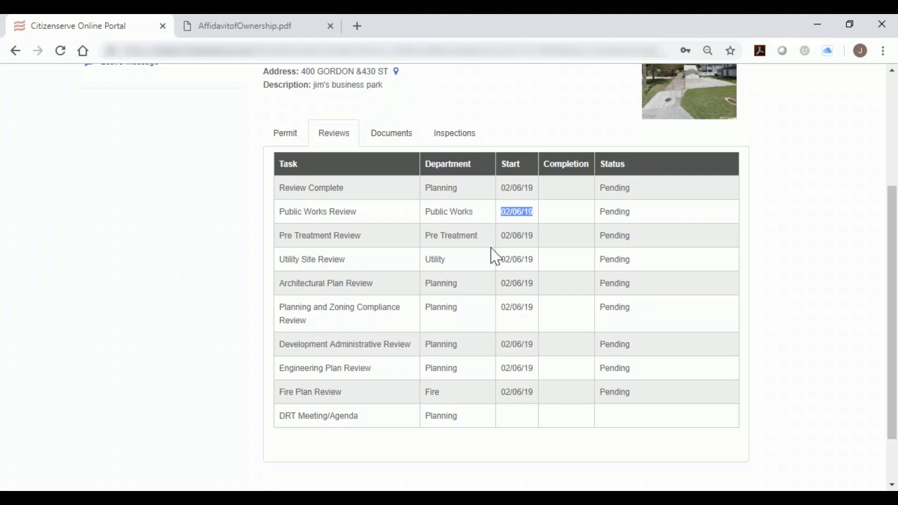
left_click_drag(358, 416, 291, 427)
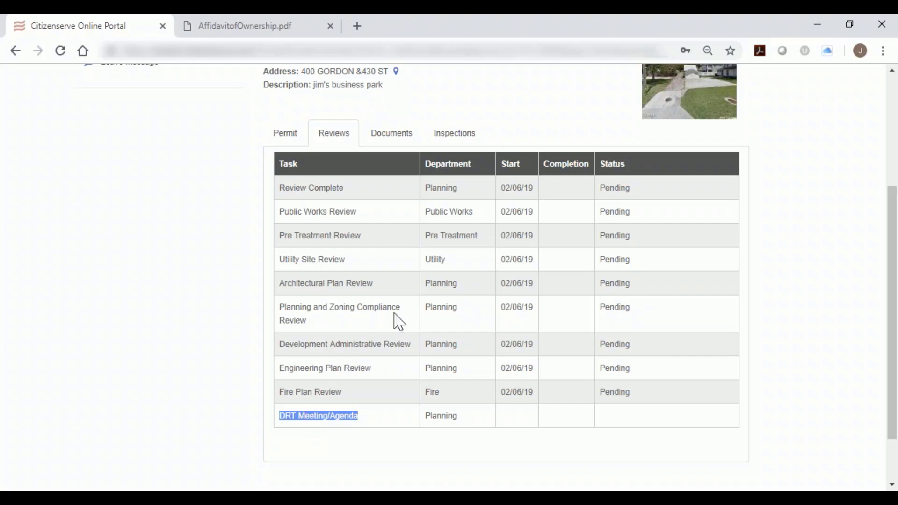
View the permit's Documents list and its Inspections list.
scroll(399, 322, "up", 2)
left_click(393, 202)
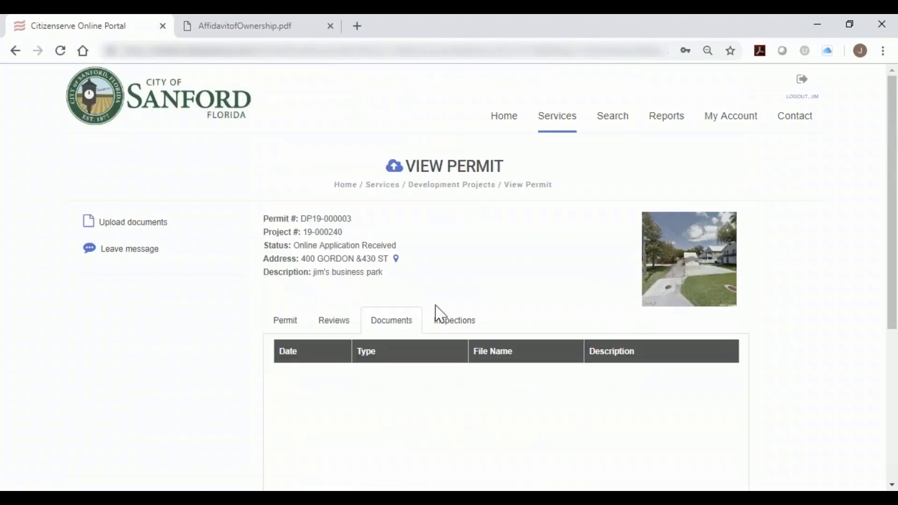
mouse_move(373, 325)
left_mouse_down()
mouse_move(411, 320)
mouse_move(390, 322)
left_mouse_up()
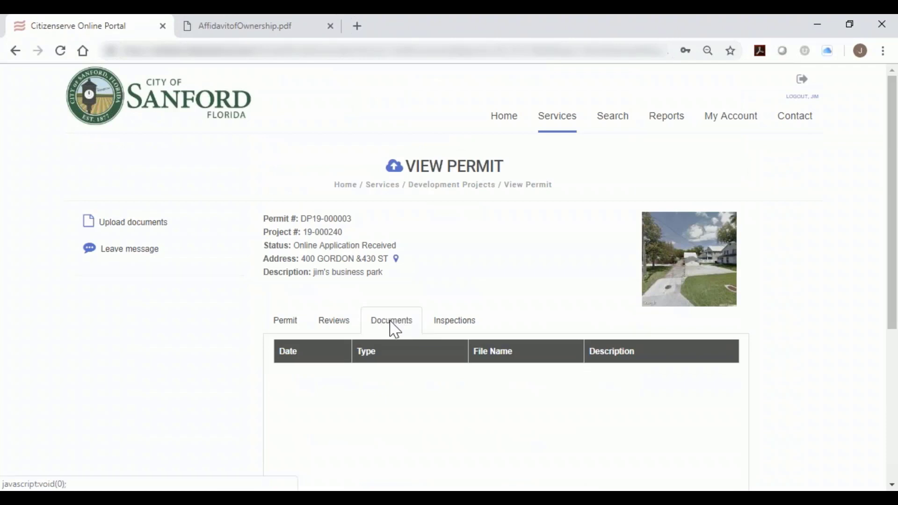
left_click(454, 328)
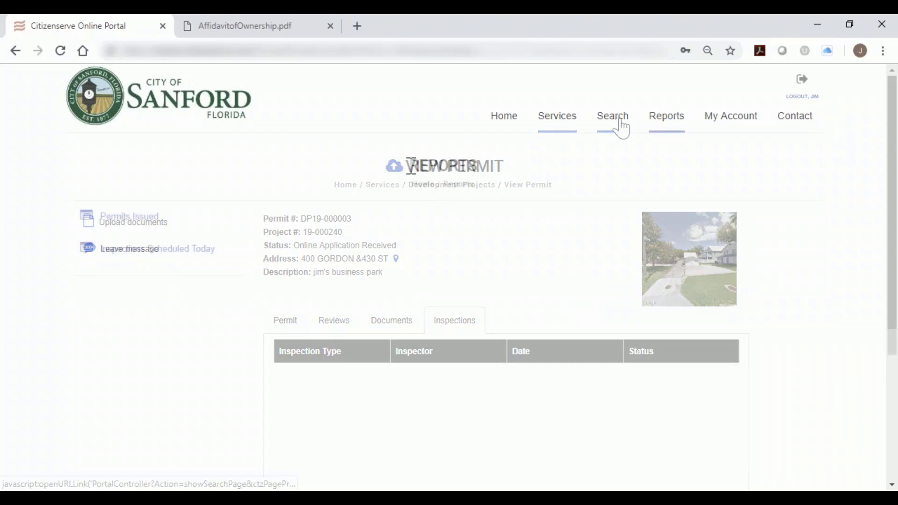
Run the Permits Issued report for the period from 10/08/2018 to 02/06/2019.
left_click_drag(410, 166, 477, 172)
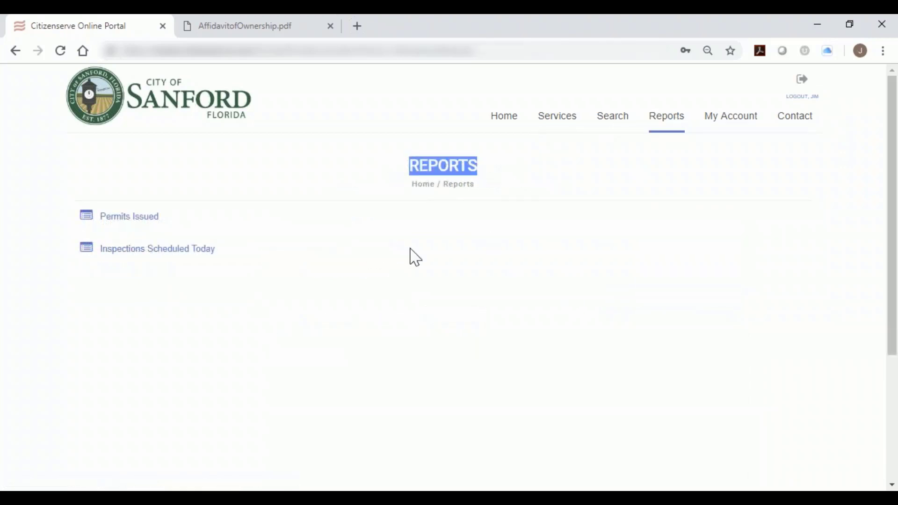
left_click(140, 217)
left_click(257, 220)
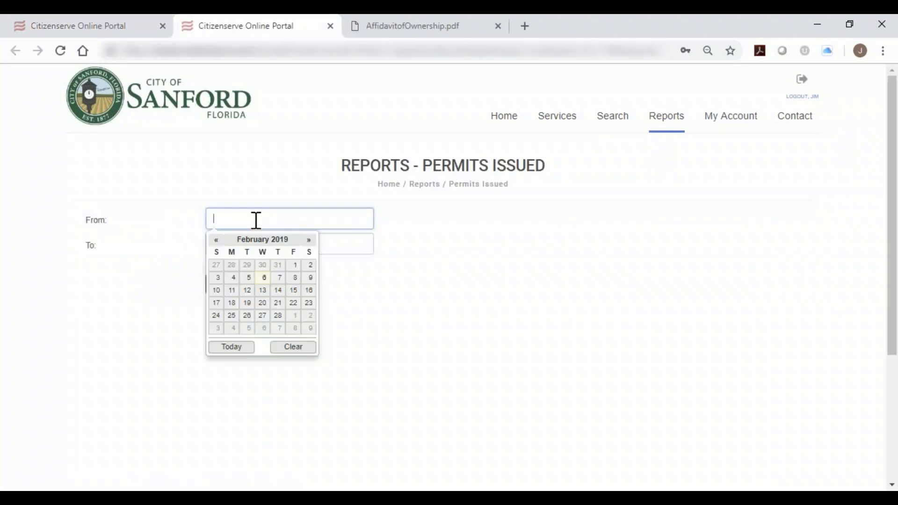
left_click(216, 240)
left_click(216, 240)
left_click(216, 240)
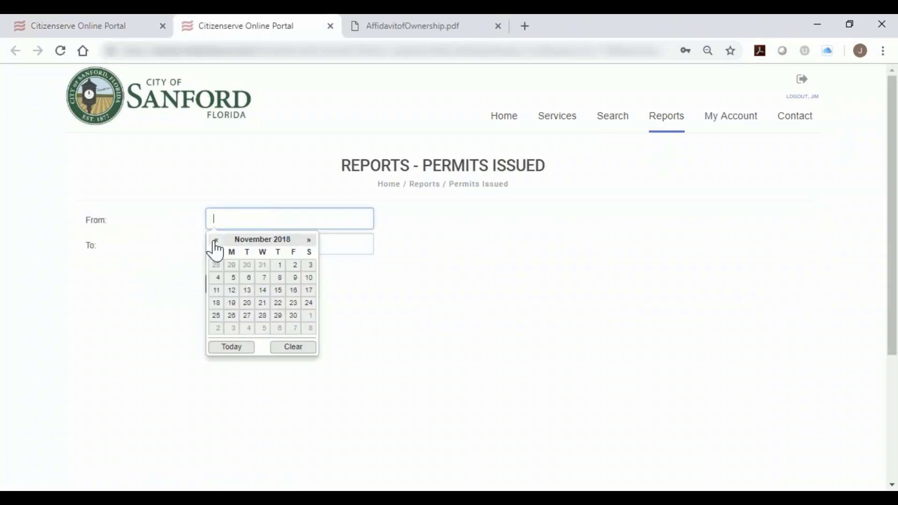
left_click(216, 240)
left_click(216, 278)
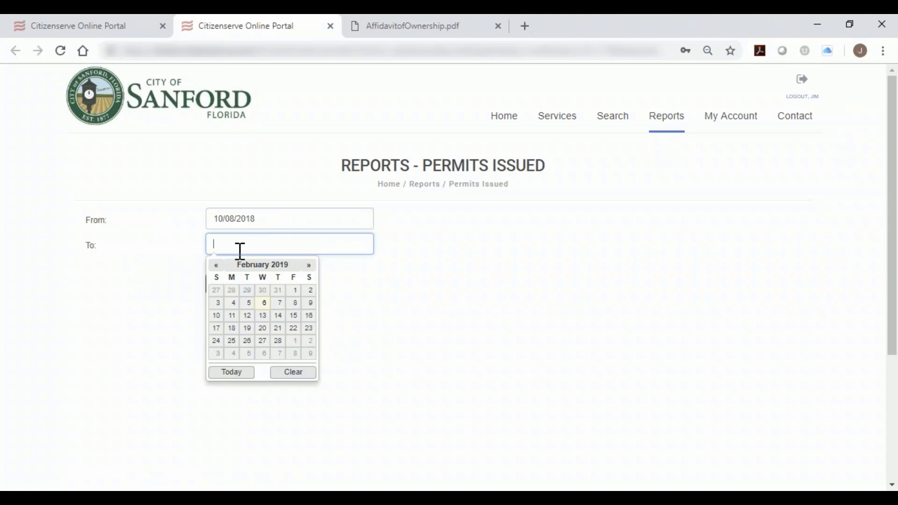
left_click(264, 302)
left_click(233, 283)
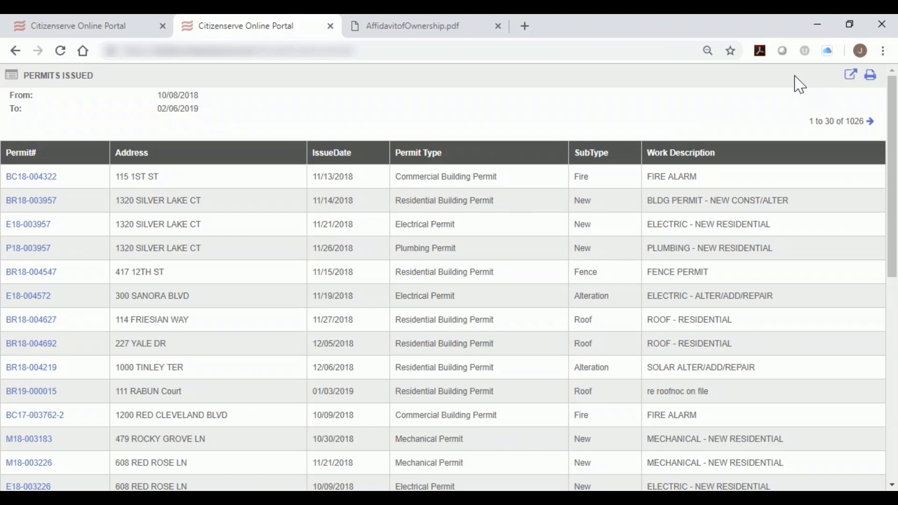
Return to the online portal's home page and look over the online services and code enforcement complaints sections.
left_click(119, 28)
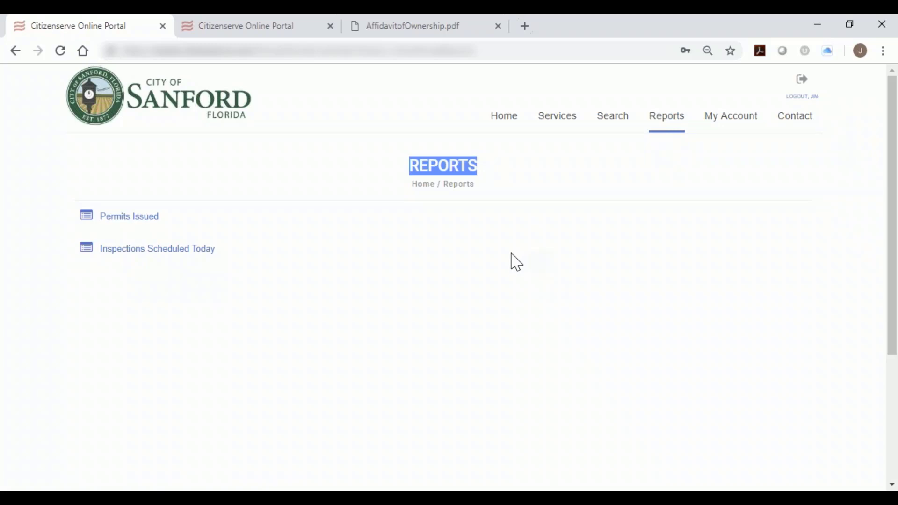
left_click(165, 115)
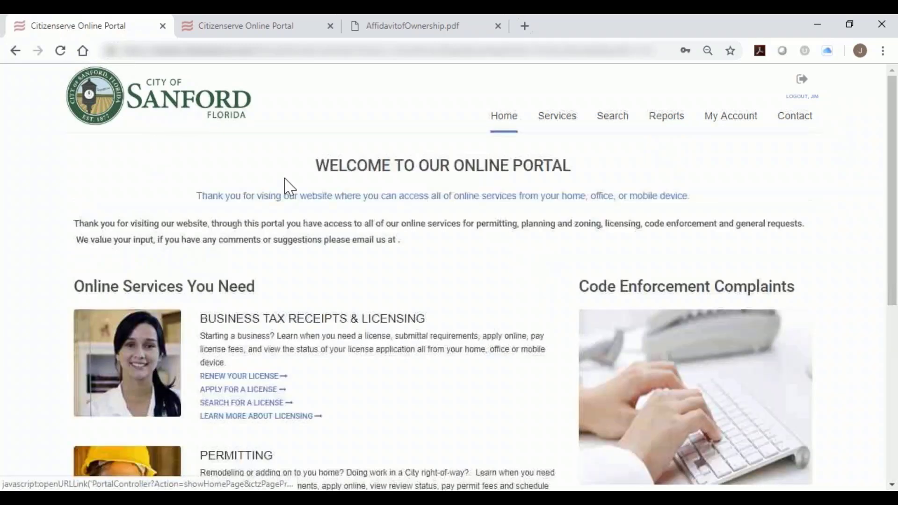
scroll(402, 248, "down", 3)
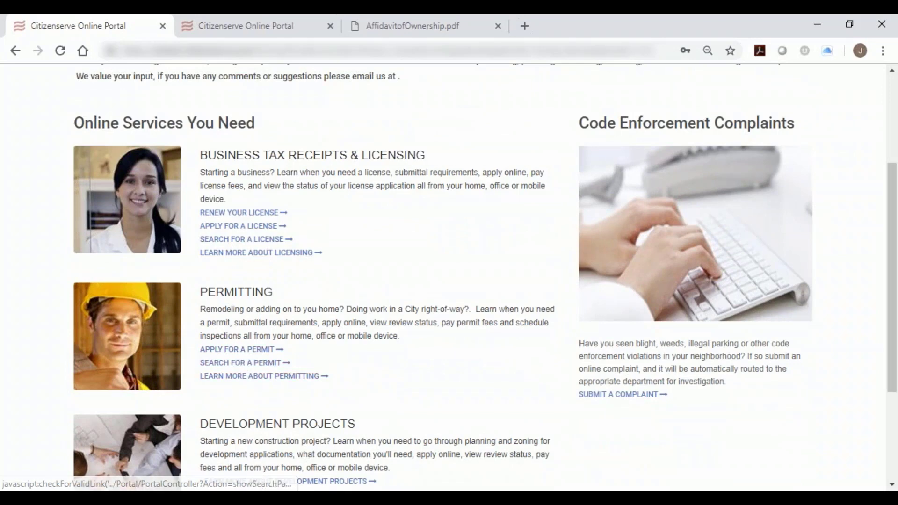
scroll(307, 361, "down", 1)
scroll(307, 361, "up", 5)
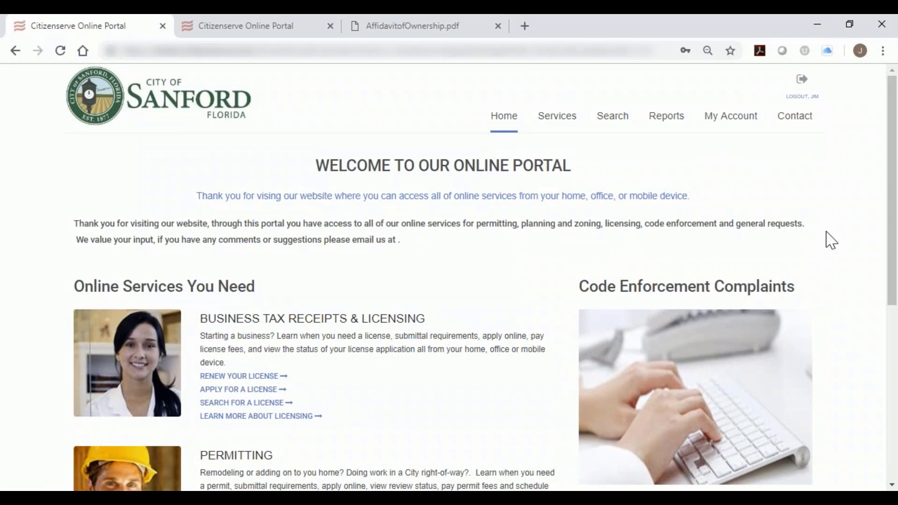
Leave the public portal, sign in to the Citizenserve staff site and dismiss the offer to save the login.
left_click(823, 24)
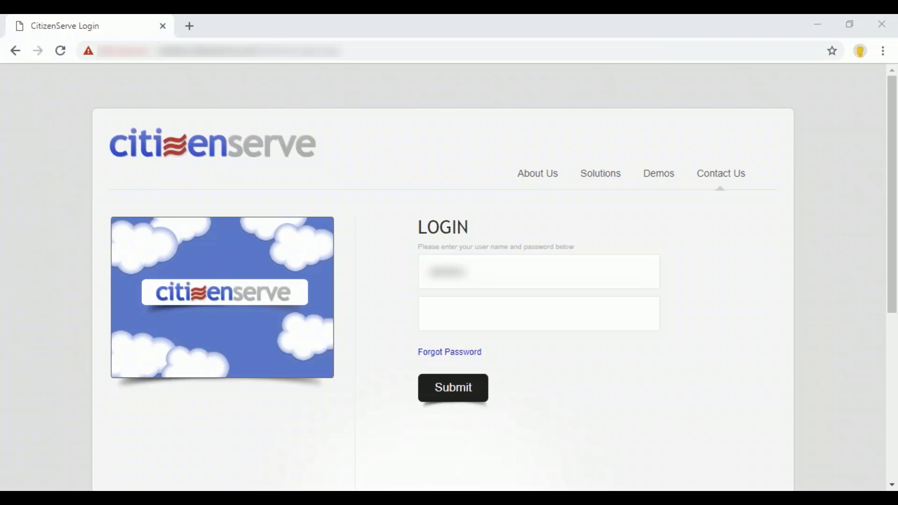
left_click(465, 388)
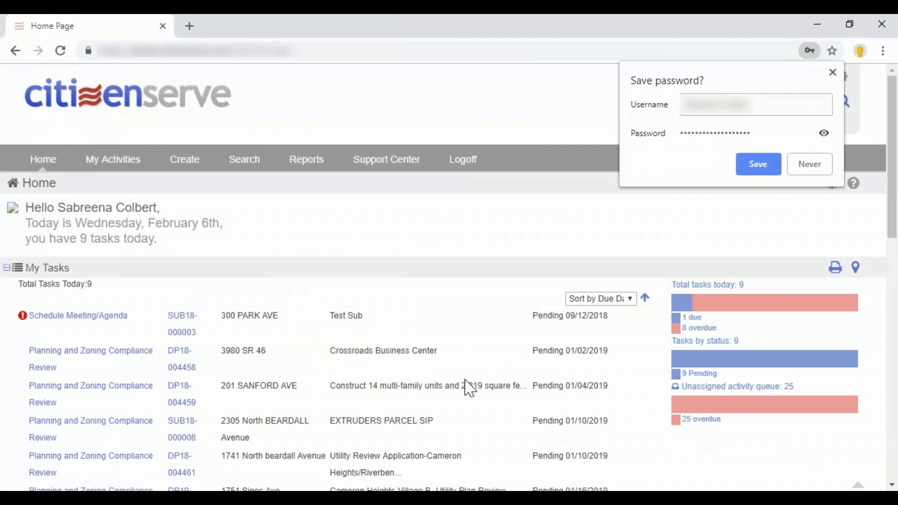
left_click(833, 72)
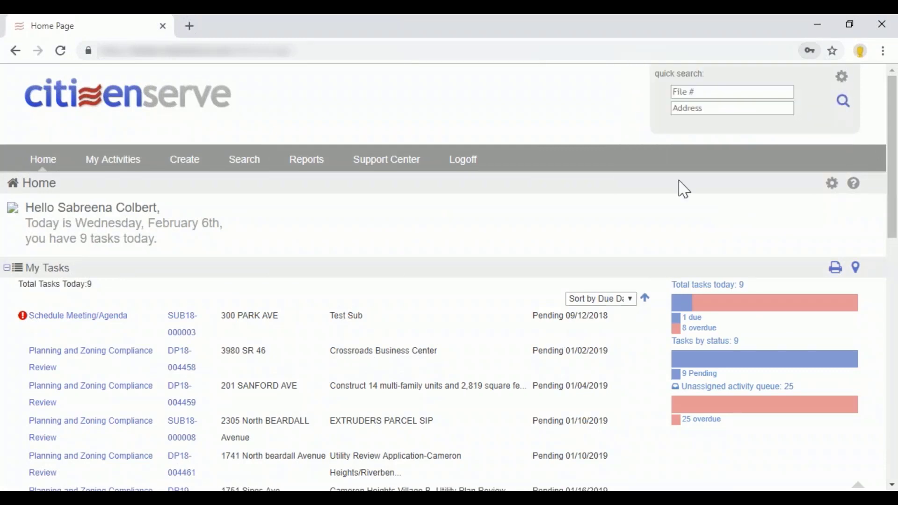
Examine the staff home page with its My Tasks, My Calendar and My Metrics sections.
key("ctrl+minus")
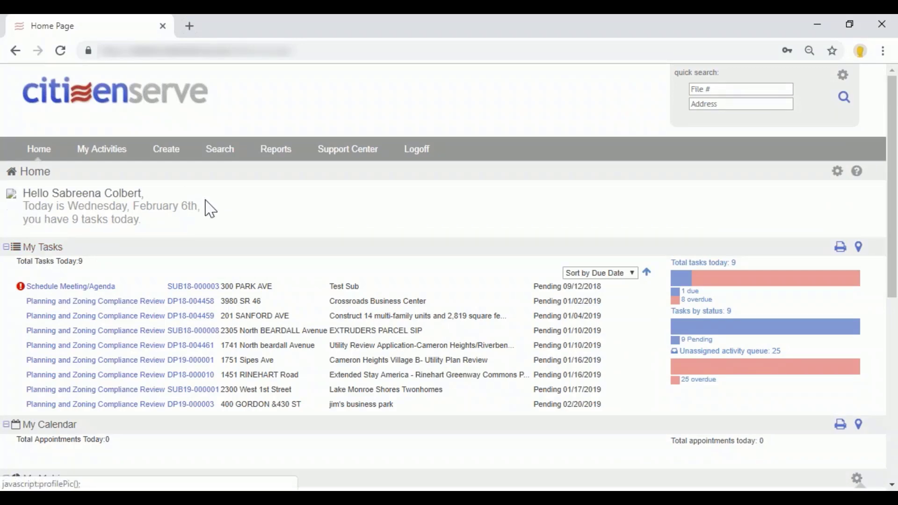
scroll(498, 201, "down", 1)
scroll(499, 201, "up", 1)
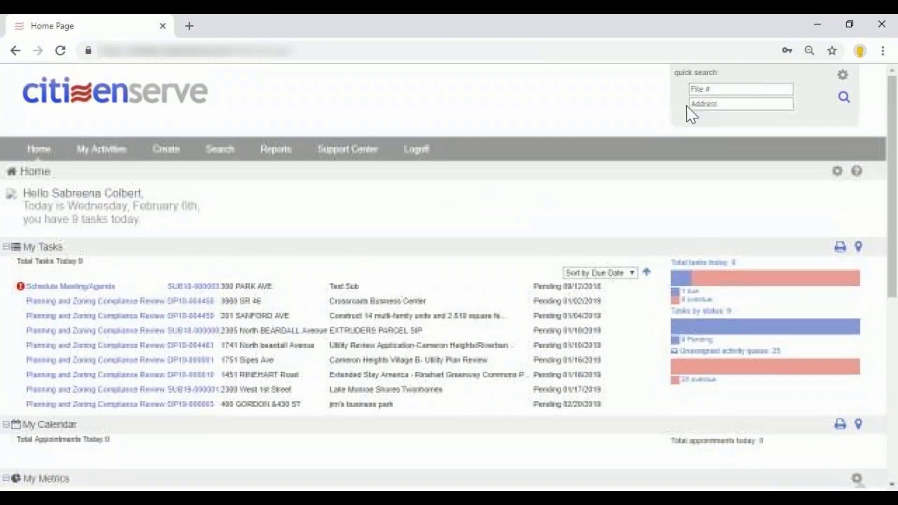
Look over the selectable quick search fields, such as License Number and ROW Name, and close the settings without saving.
left_click(845, 79)
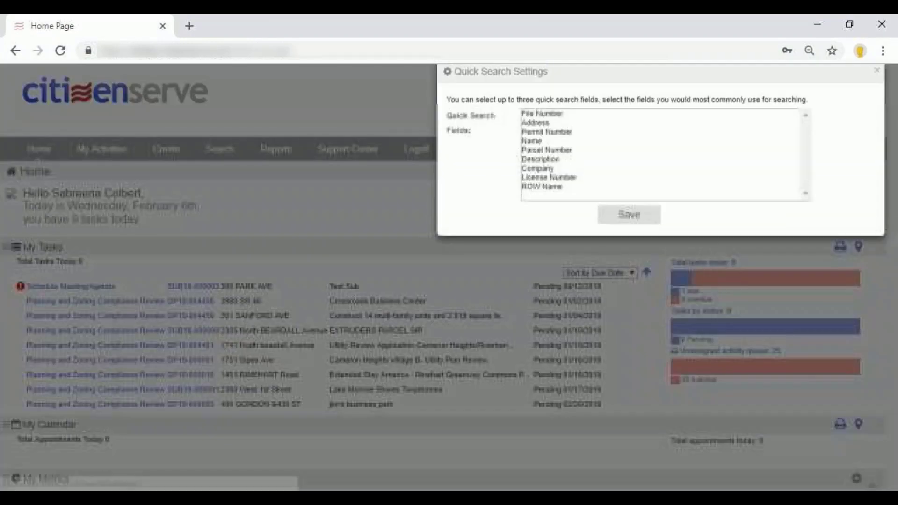
left_click(572, 188)
left_click(569, 179, "ctrl")
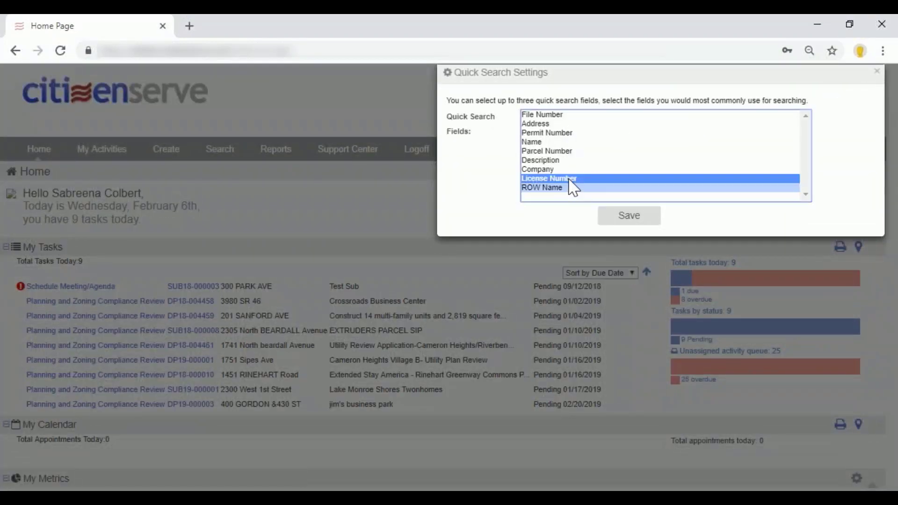
left_click(567, 188, "ctrl")
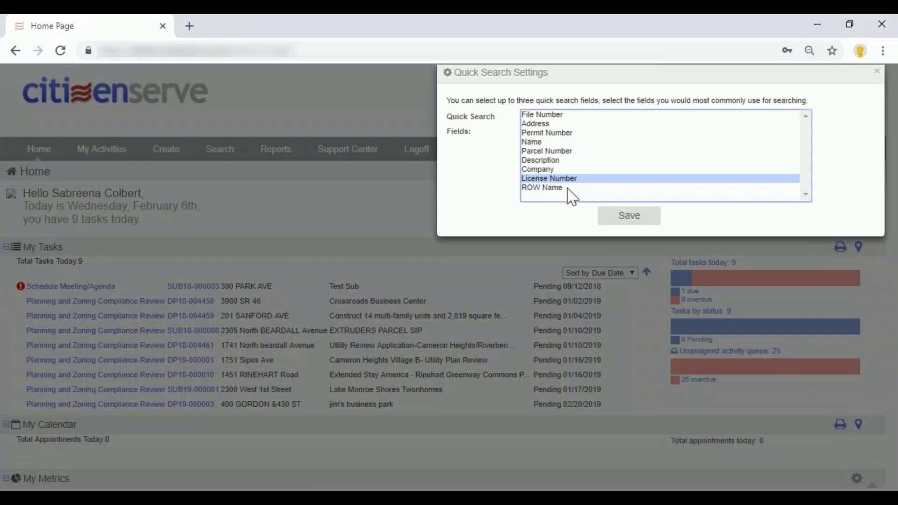
left_click(877, 71)
Move My Metrics to the first place in the home page display order and save the home page settings.
left_click(838, 171)
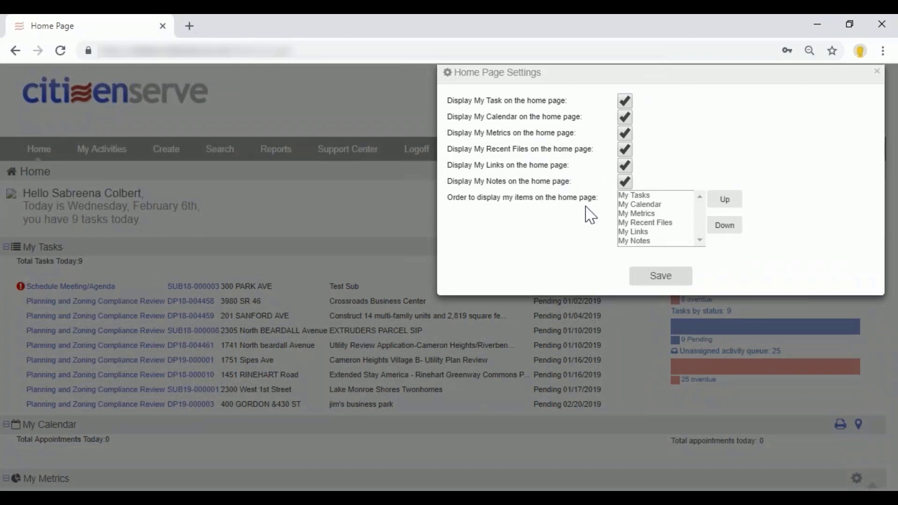
left_click(655, 214)
left_click(725, 199)
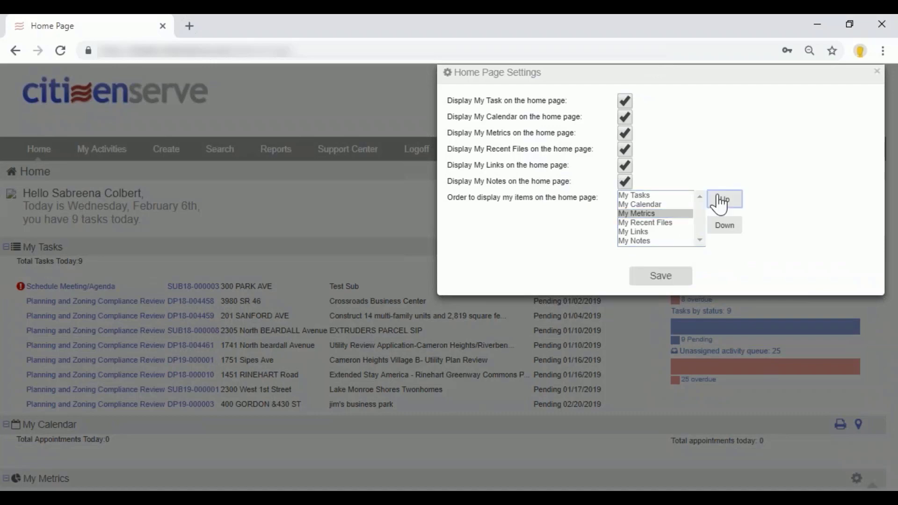
left_click(725, 199)
left_click(651, 288)
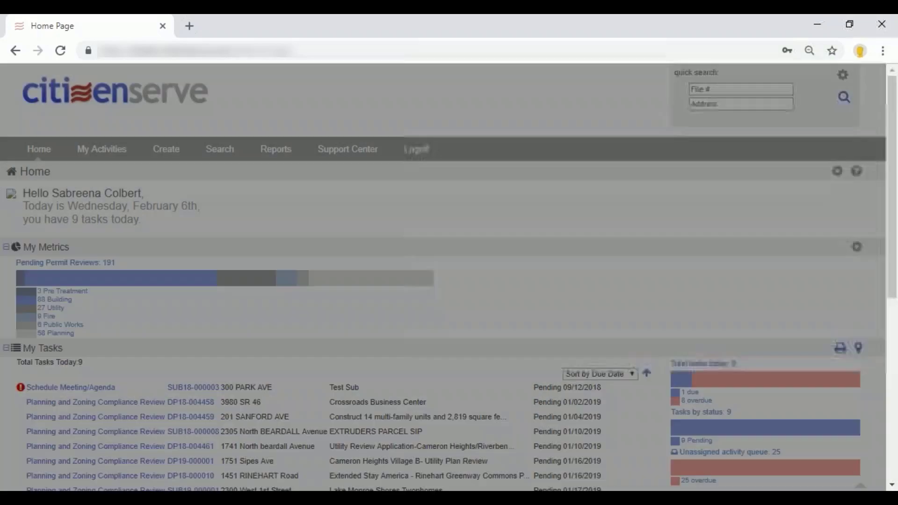
Review the list of pending Building permit reviews from My Metrics, including the Towns at White Cedar Cabana entry, and close it.
scroll(151, 262, "down", 2)
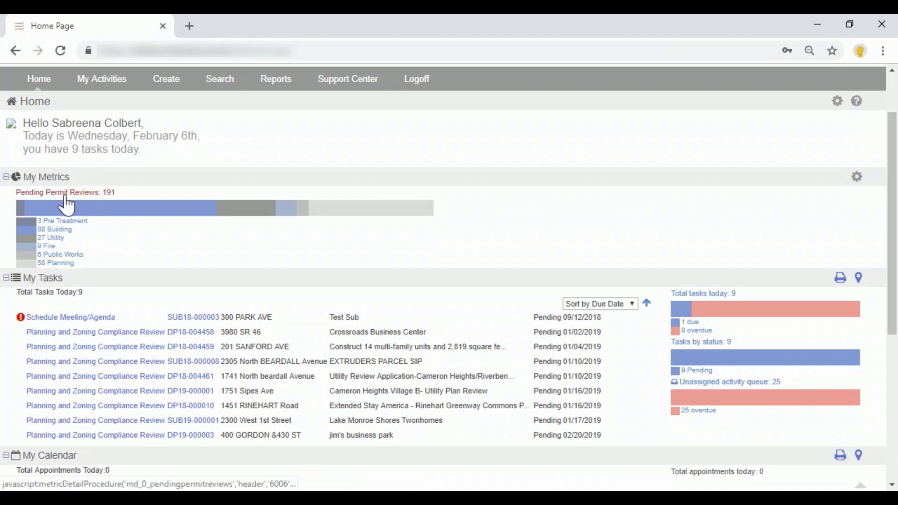
left_click(54, 230)
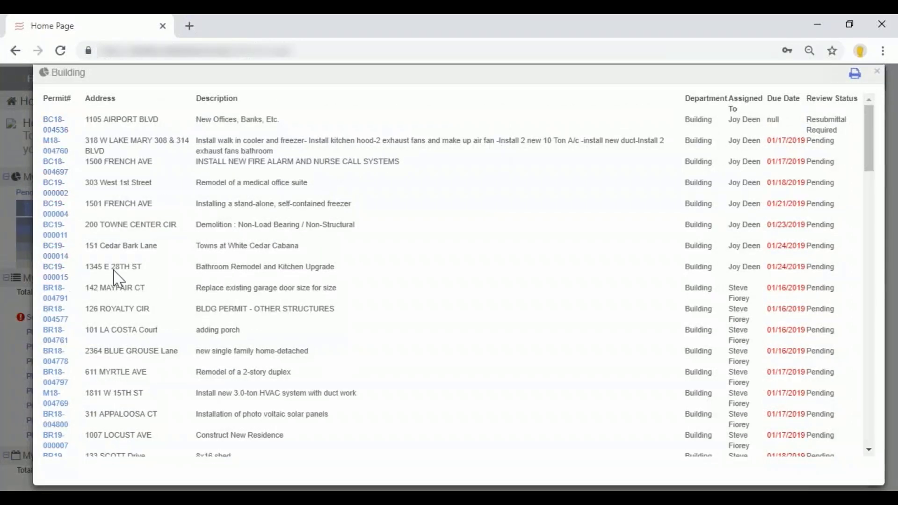
left_click_drag(196, 246, 309, 257)
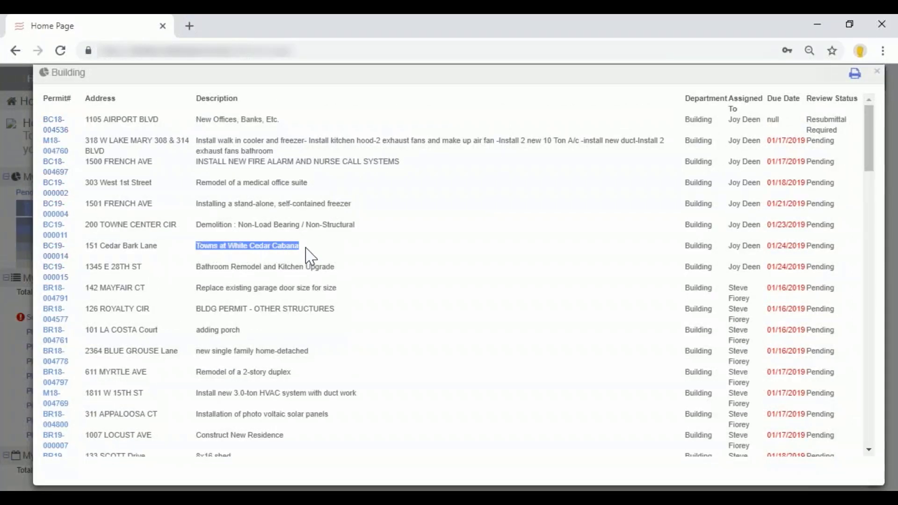
left_click(877, 72)
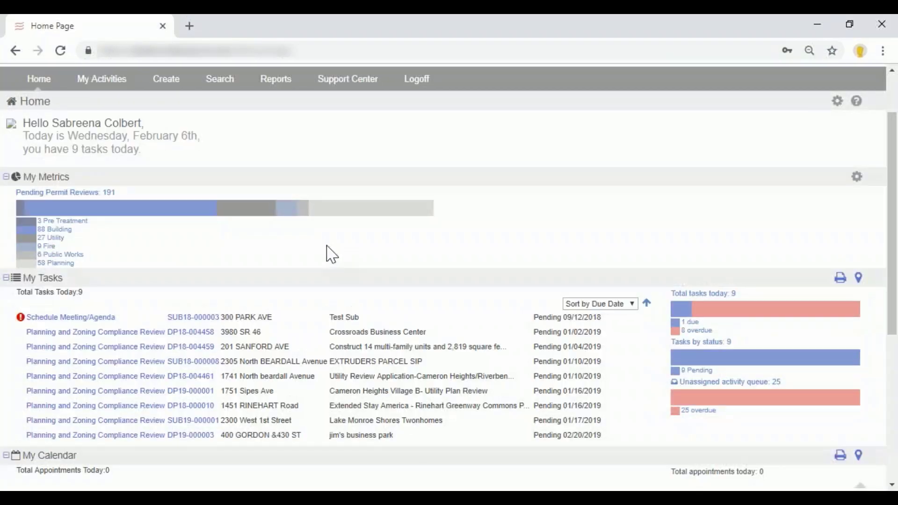
Add the Overdue Permit Reviews metric to My Metrics with period This Year and scope All, and save the settings.
left_click(857, 177)
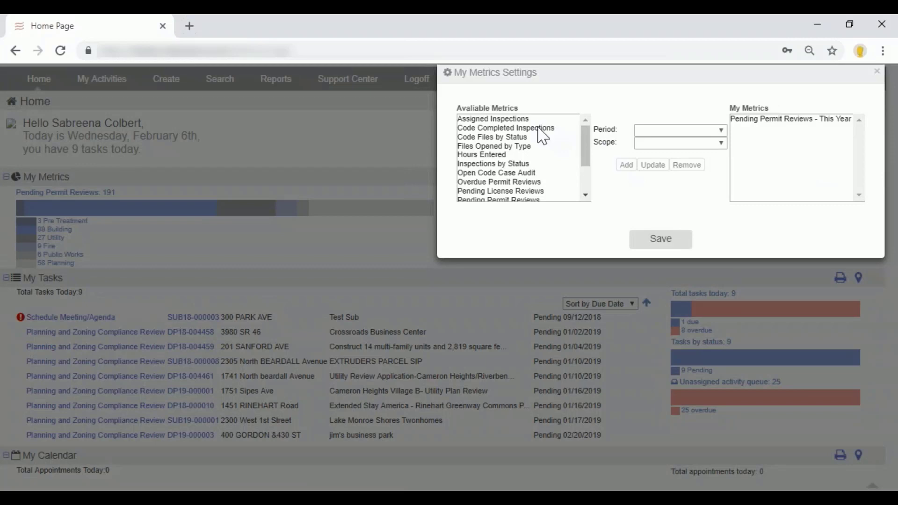
left_click_drag(586, 166, 560, 180)
left_click(517, 174)
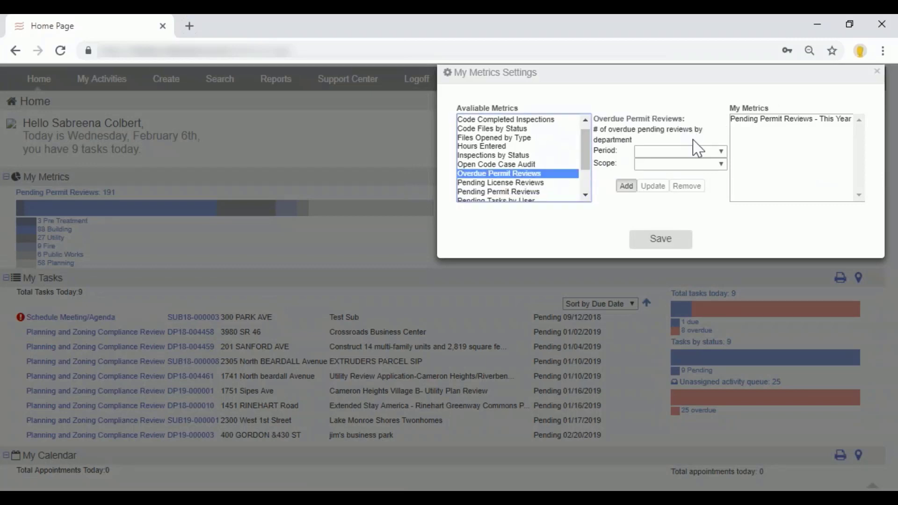
left_click(701, 152)
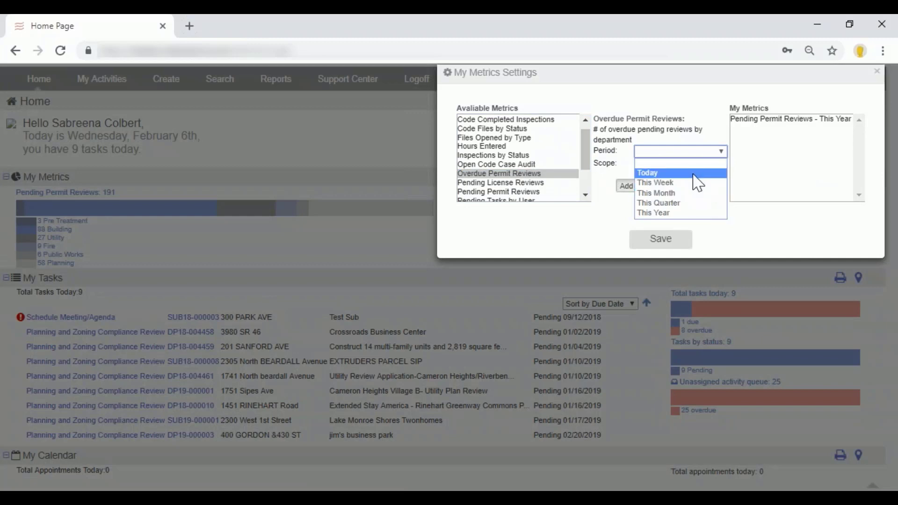
left_click(689, 213)
left_click(686, 164)
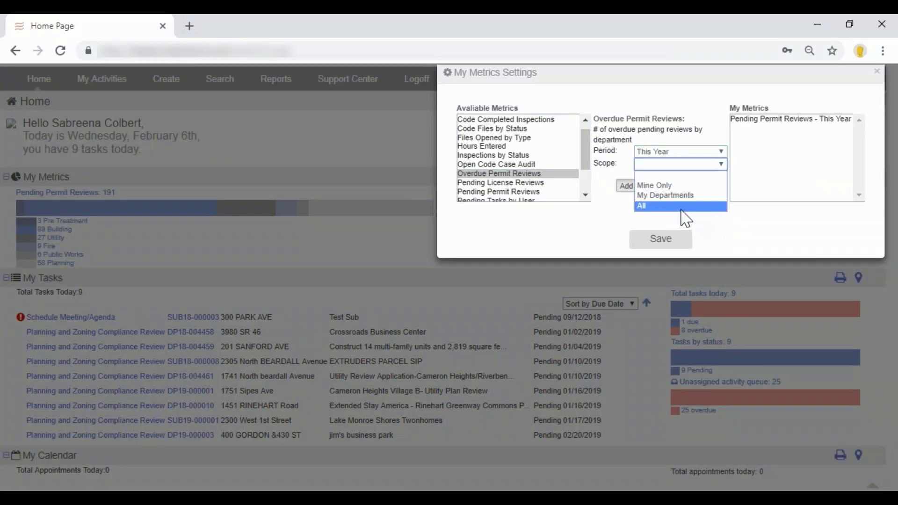
left_click(683, 209)
left_click(626, 186)
left_click(661, 238)
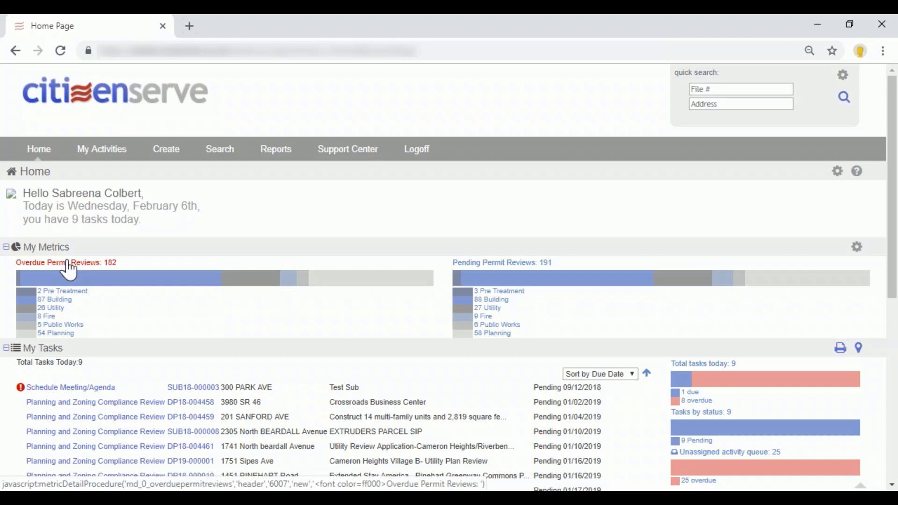
Read the description of the Permit Review Times metric in the My Metrics settings and close them without adding it.
left_click(857, 247)
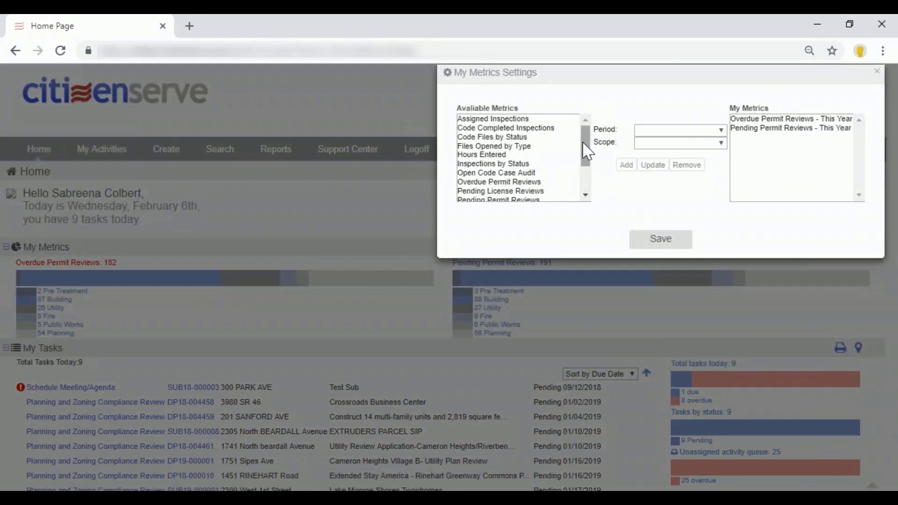
scroll(588, 152, "down", 1)
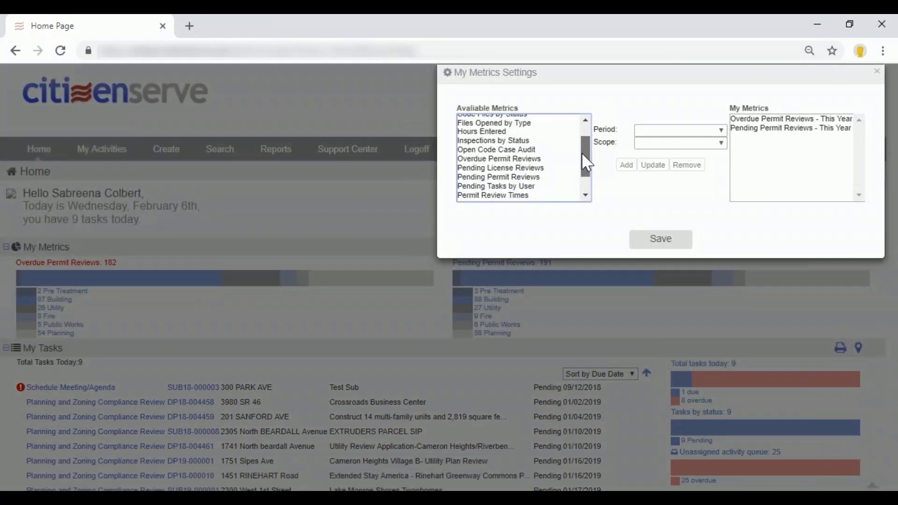
left_click(538, 196)
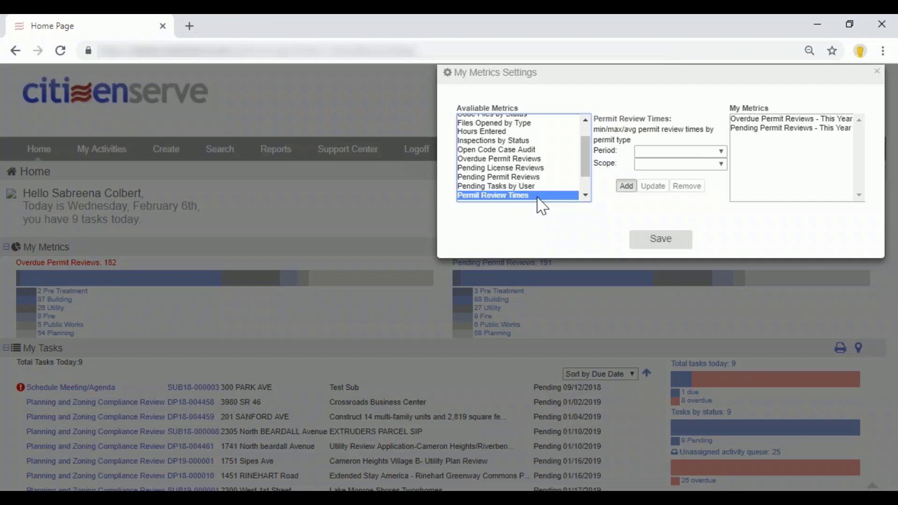
left_click(876, 74)
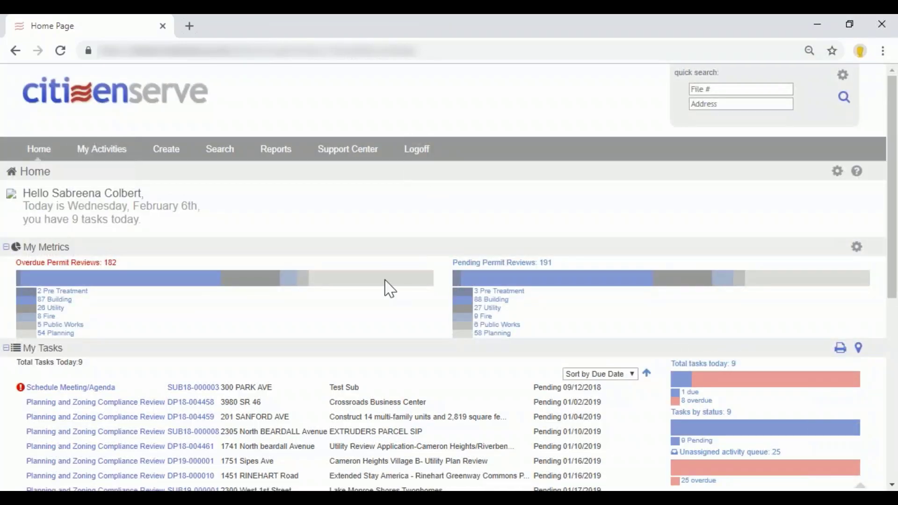
Read the project descriptions in the My Tasks list and check its sorting options, keeping Sort by Due Date.
scroll(370, 299, "down", 3)
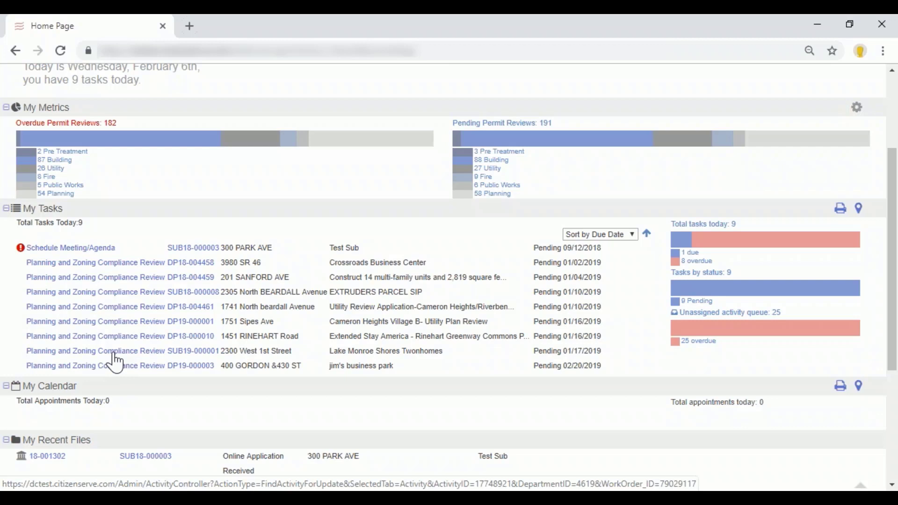
left_click_drag(330, 368, 411, 373)
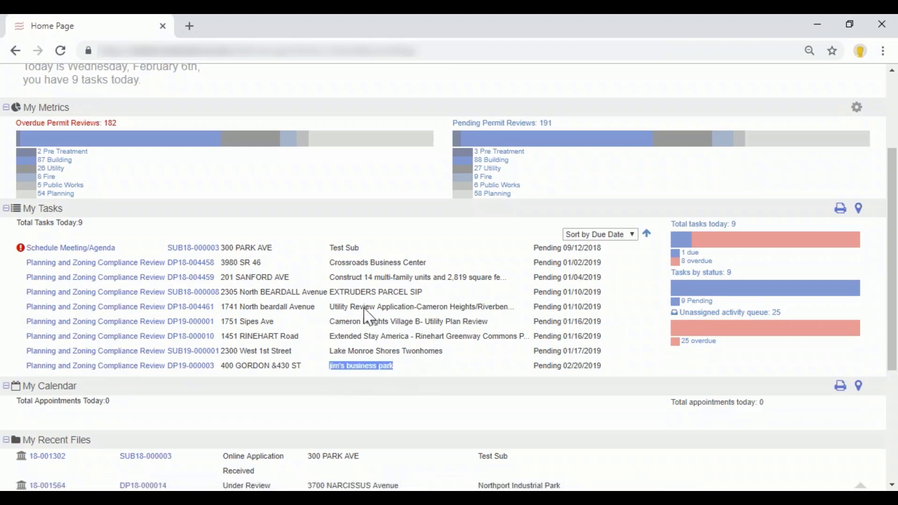
left_click_drag(329, 265, 423, 262)
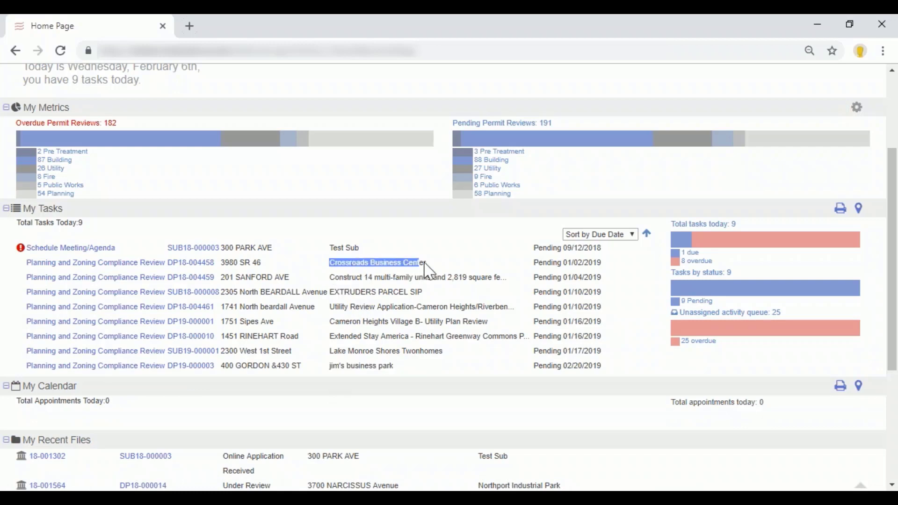
left_click_drag(330, 278, 496, 291)
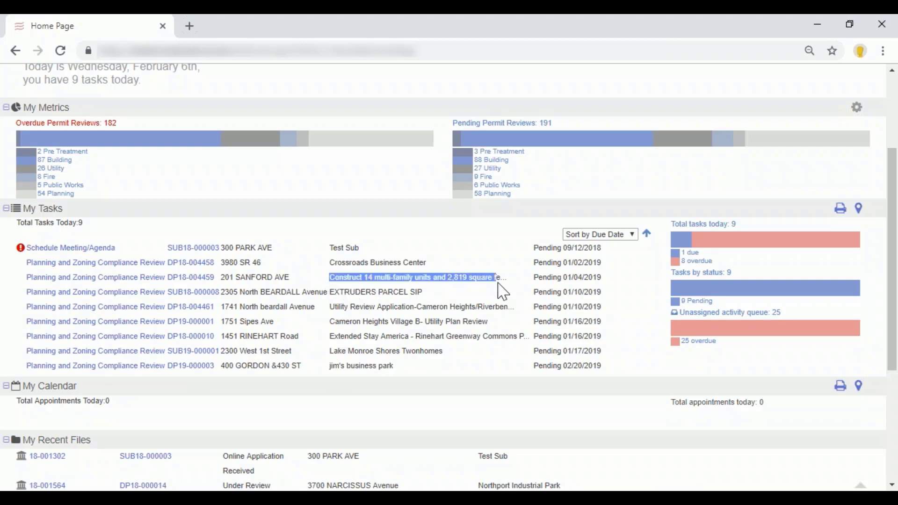
left_click(489, 311)
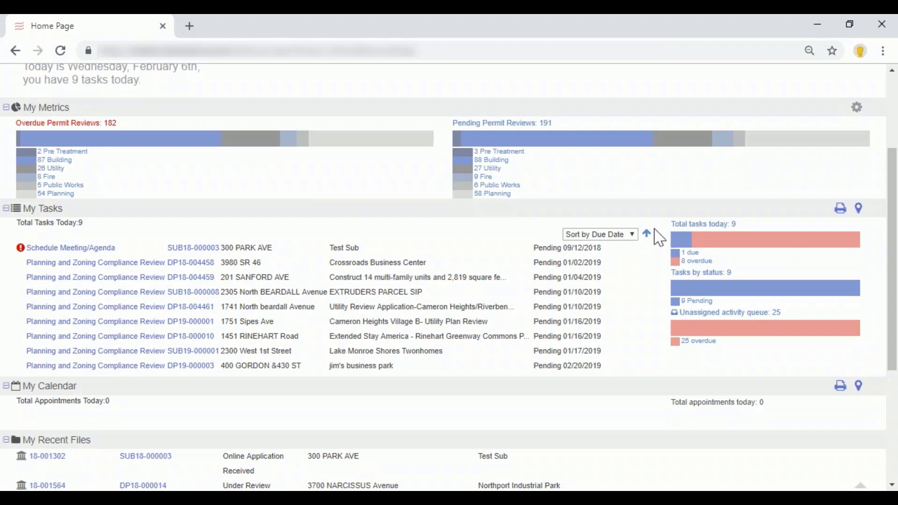
left_click(631, 234)
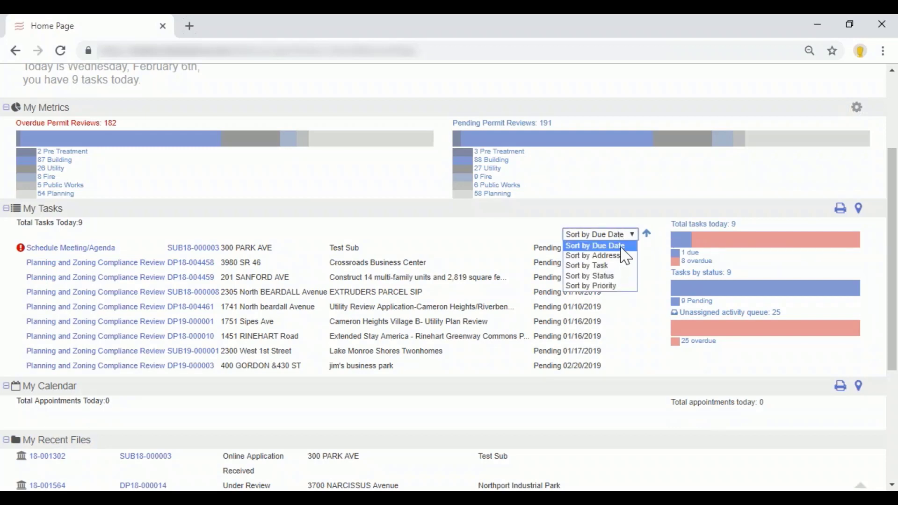
left_click(594, 246)
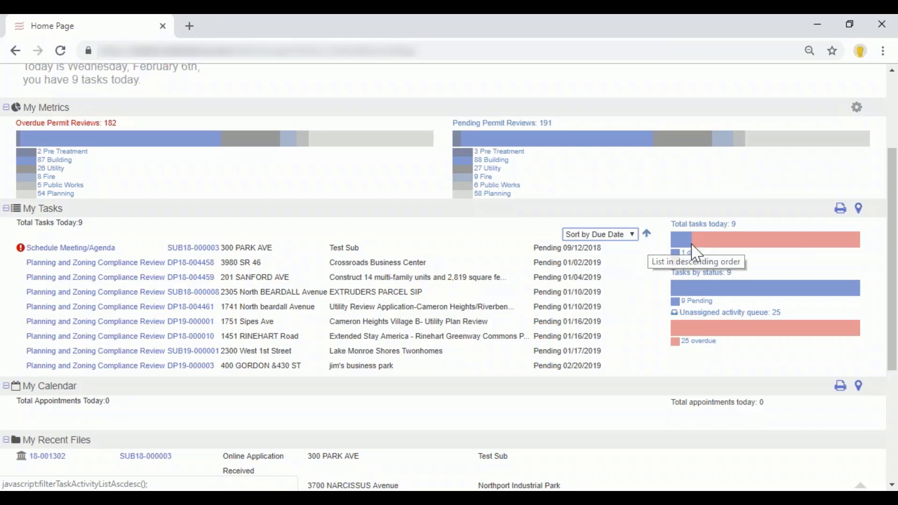
Show My Tasks on the map and view the marker details for the Lake Monroe Shores review at West 1st Street.
left_click(859, 209)
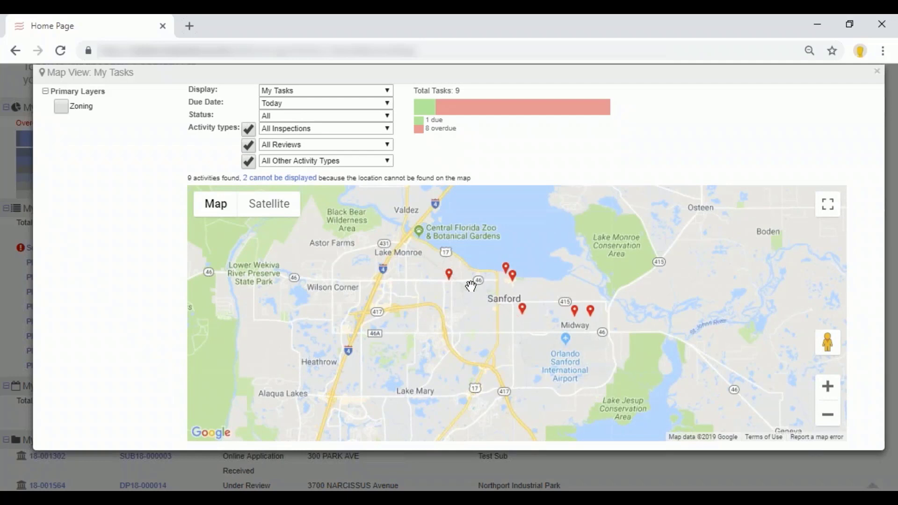
left_click(450, 276)
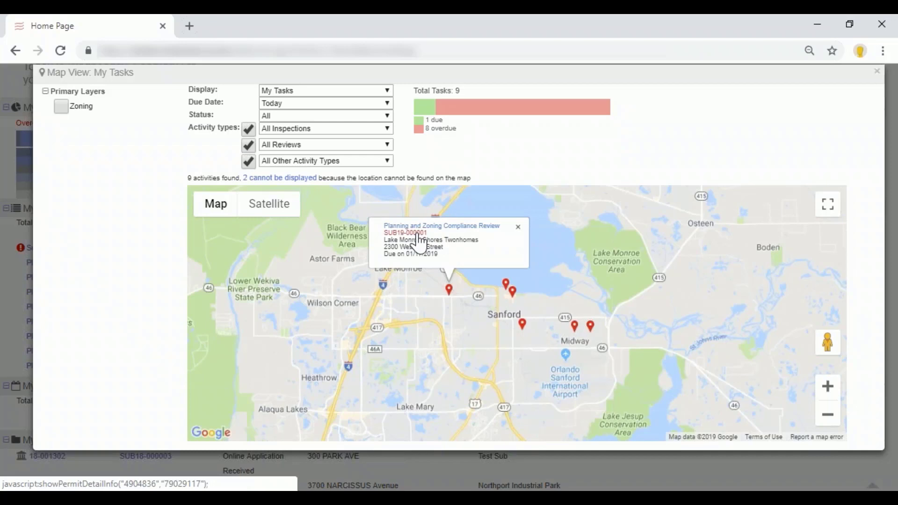
scroll(421, 294, "down", 2)
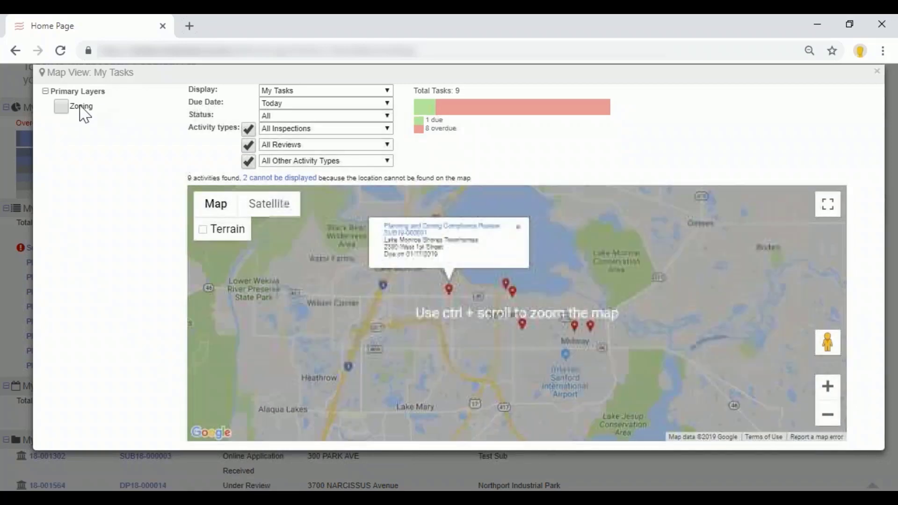
Turn on the Zoning layer and look up the zoning code of the area beside the task marker near Catalina Dr.
left_click(62, 107)
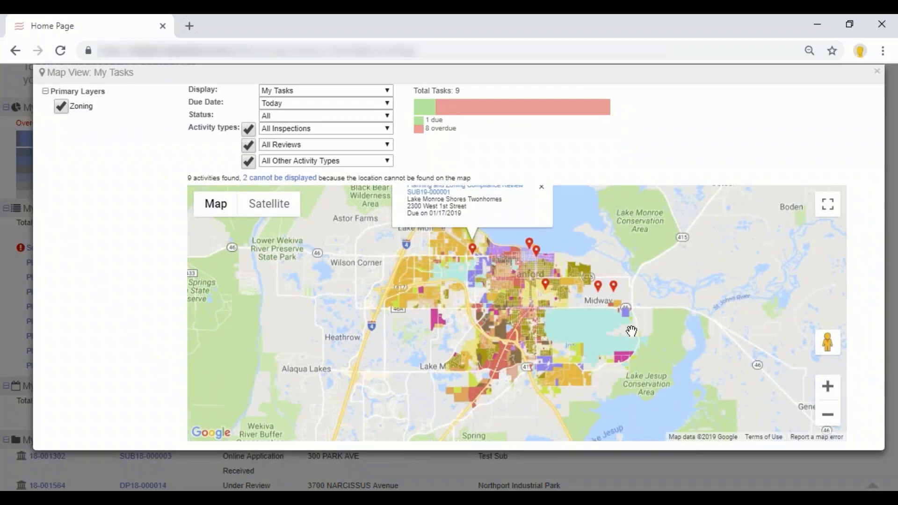
scroll(626, 332, "up", 3)
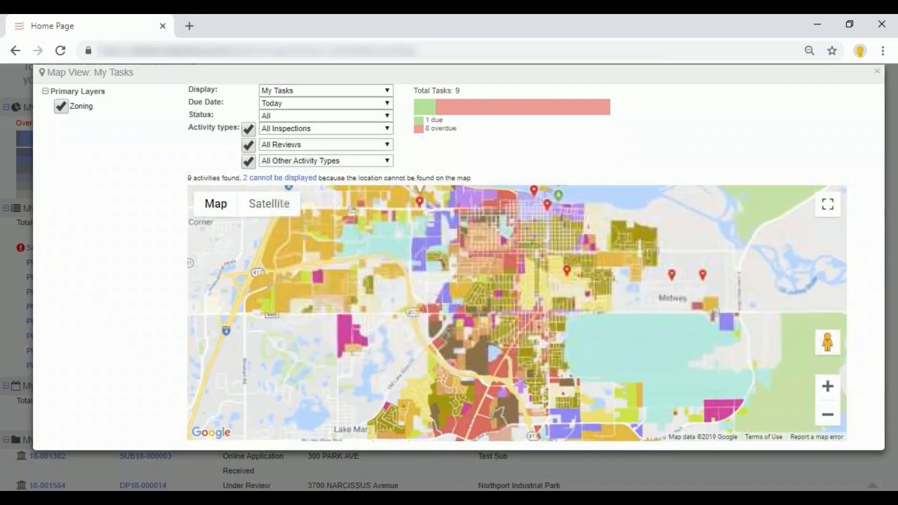
scroll(473, 315, "up", 3)
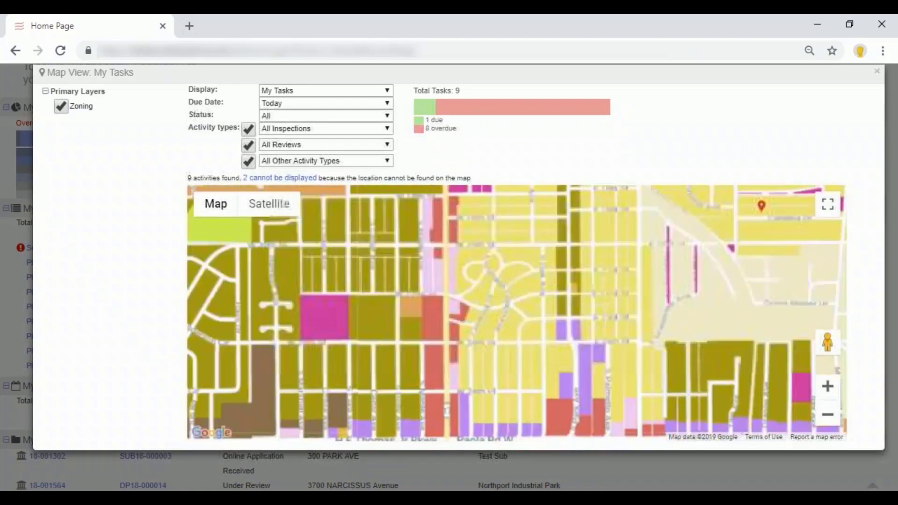
left_click_drag(778, 223, 701, 331)
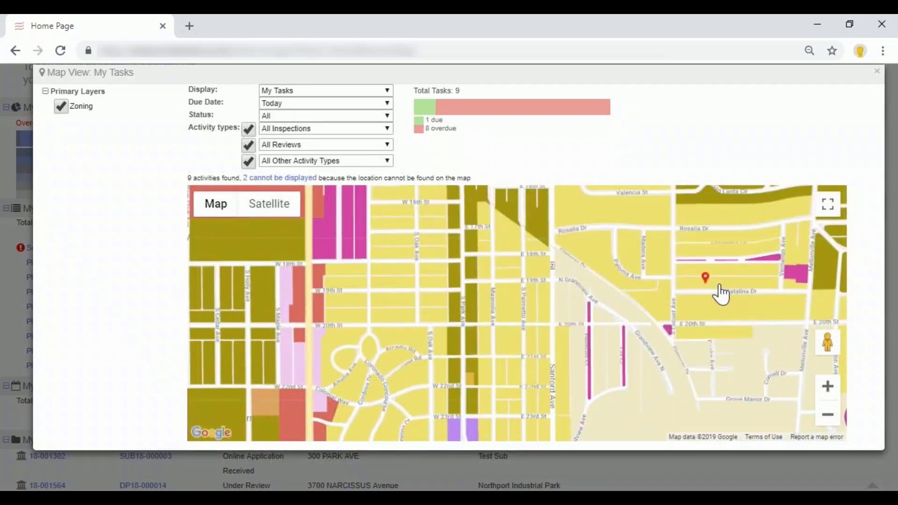
left_click(720, 287)
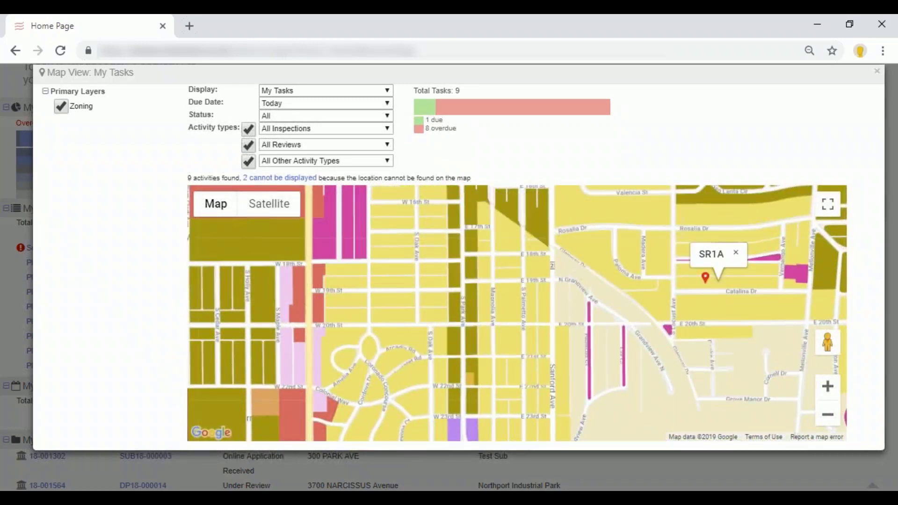
double_click(711, 254)
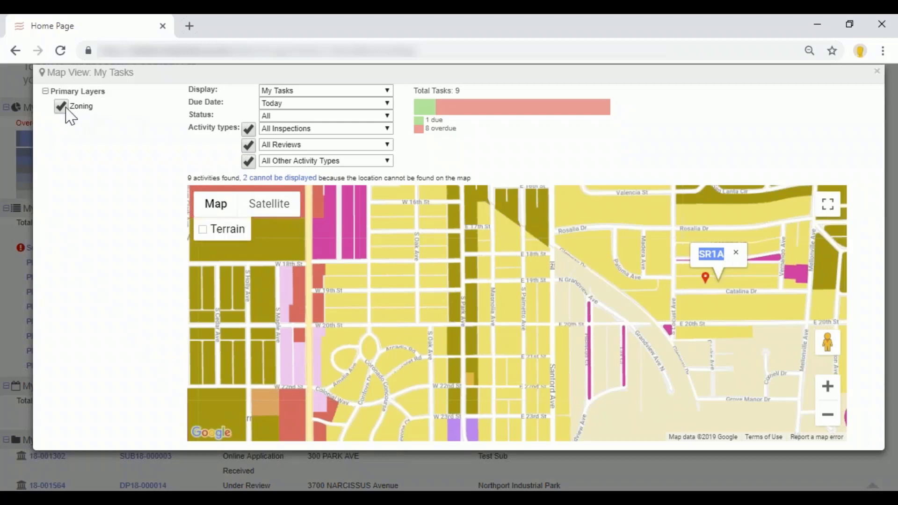
Turn off the Zoning layer, show the task map as satellite imagery and examine the property at the Catalina Dr marker.
left_click(63, 108)
left_click(274, 209)
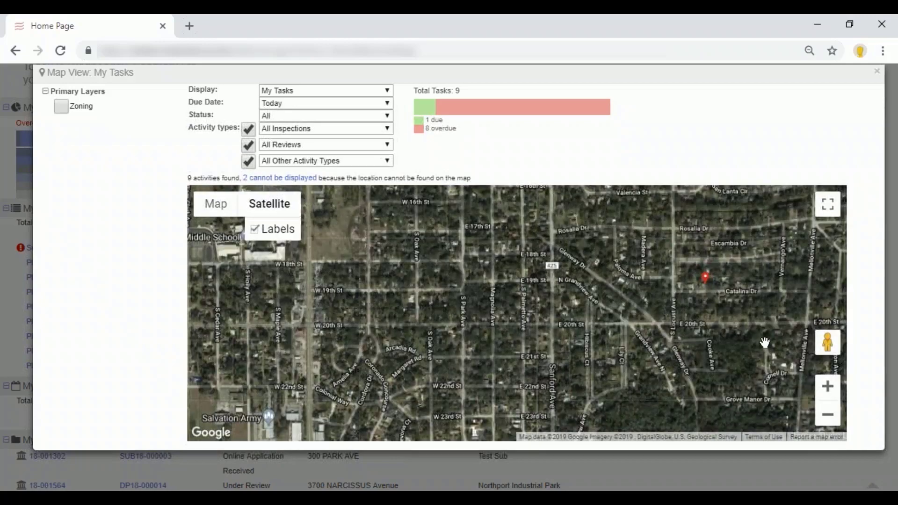
scroll(744, 335, "down", 2)
scroll(696, 301, "up", 3)
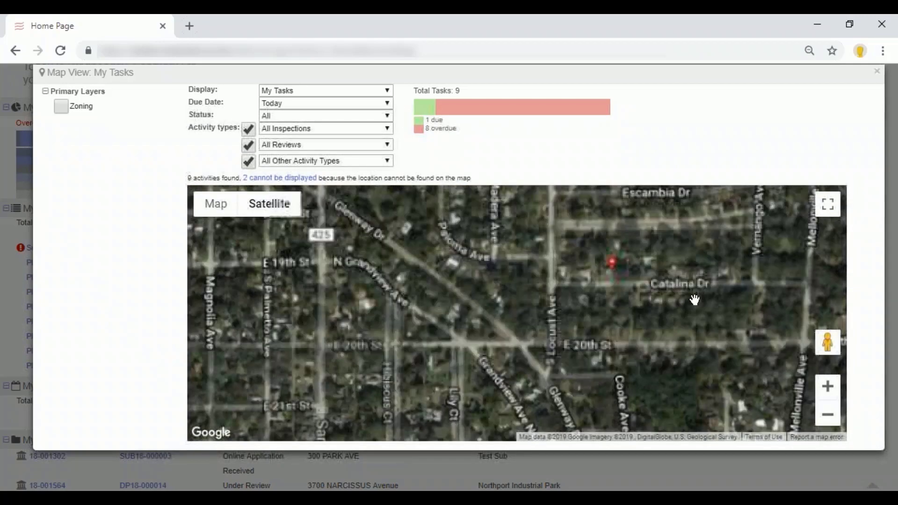
left_click_drag(573, 297, 585, 366)
scroll(586, 361, "up", 3)
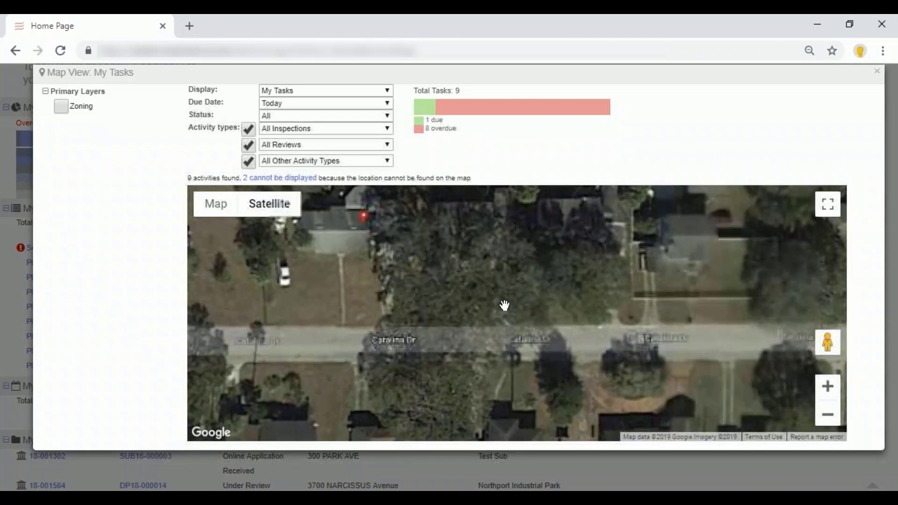
View the Catalina Dr property in Street View, look around along the street and close the task map.
left_click_drag(811, 338, 370, 381)
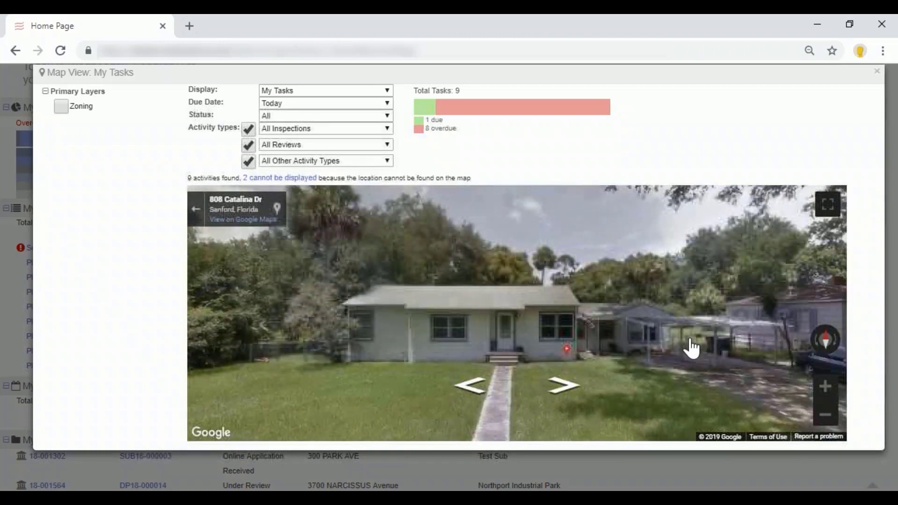
left_click_drag(706, 349, 511, 324)
left_click_drag(745, 315, 602, 297)
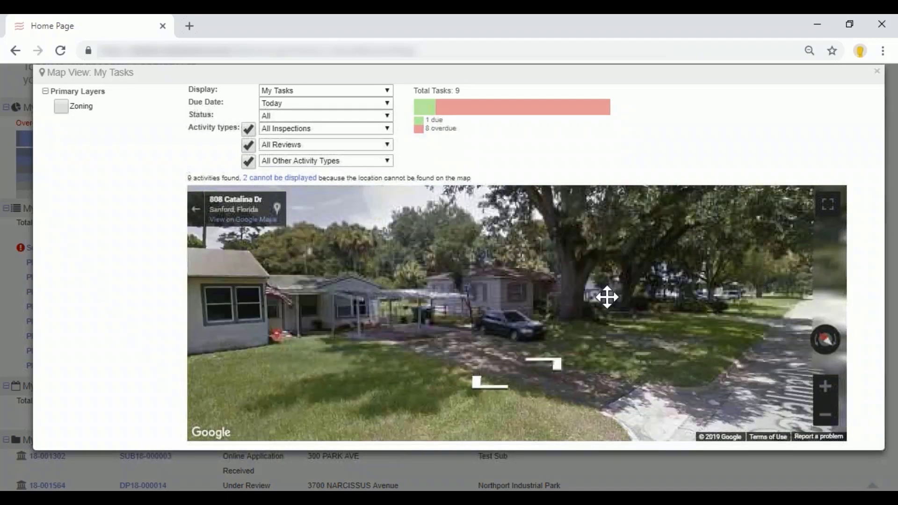
left_click_drag(706, 321, 595, 302)
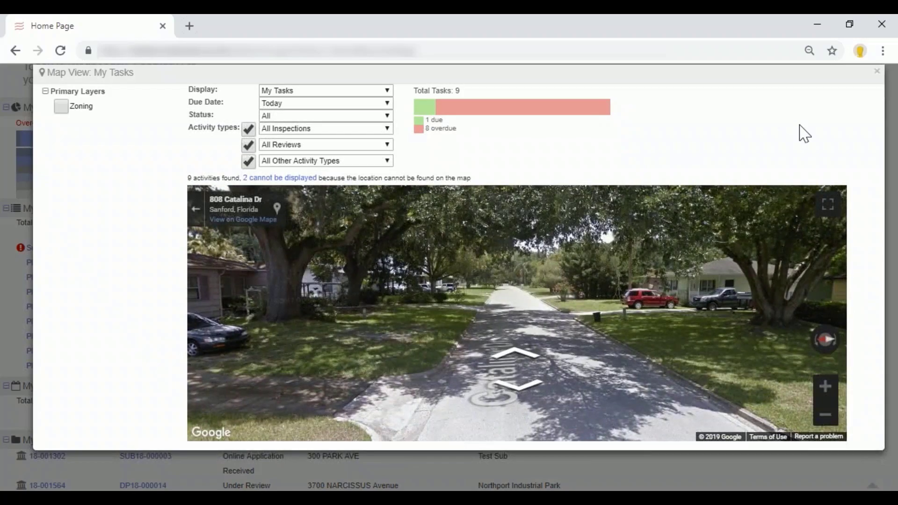
left_click(877, 71)
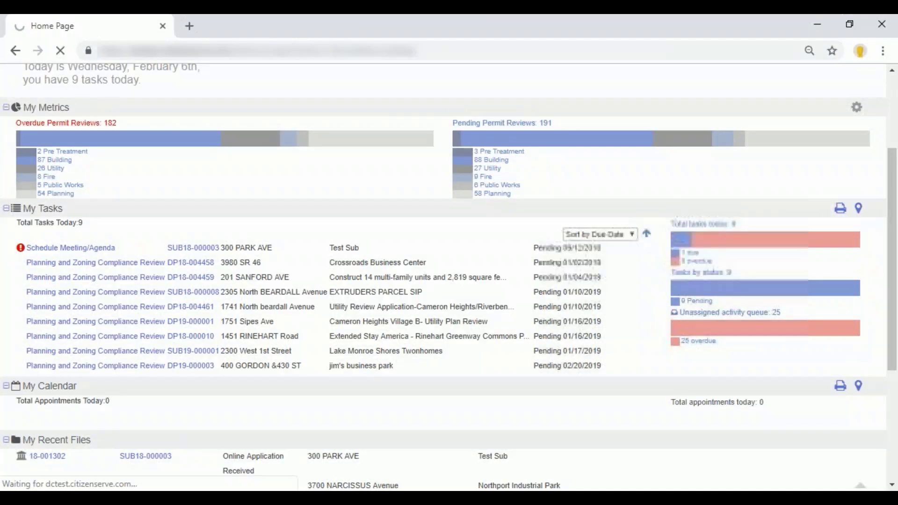
Open the Proximity Search map report from the standard reports.
scroll(683, 309, "down", 4)
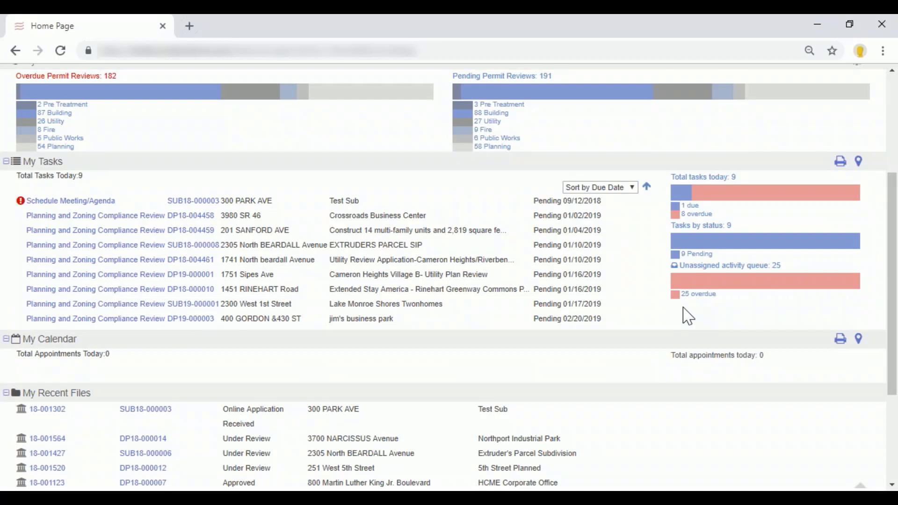
scroll(670, 310, "up", 4)
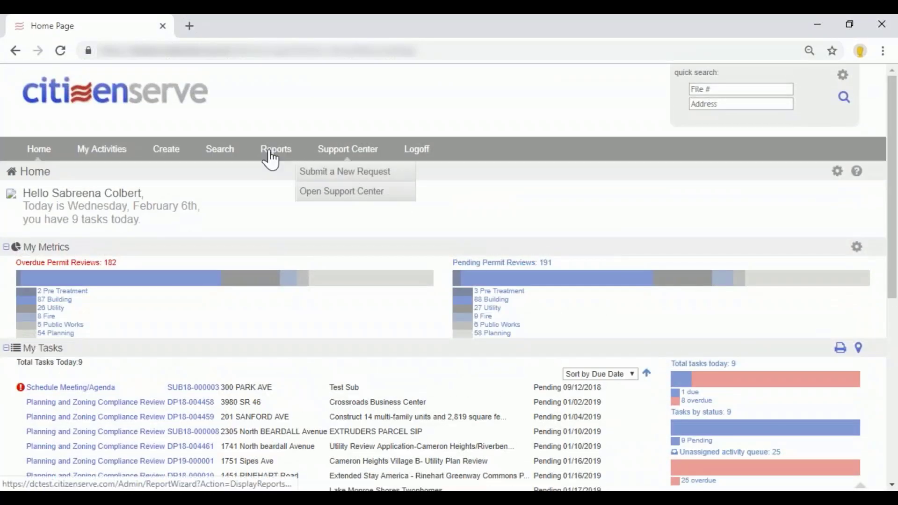
left_click(254, 147)
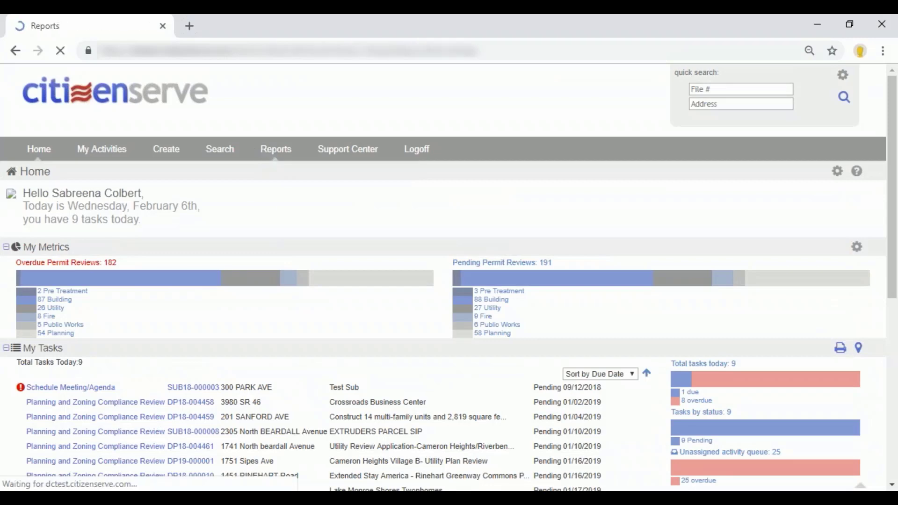
scroll(220, 298, "down", 2)
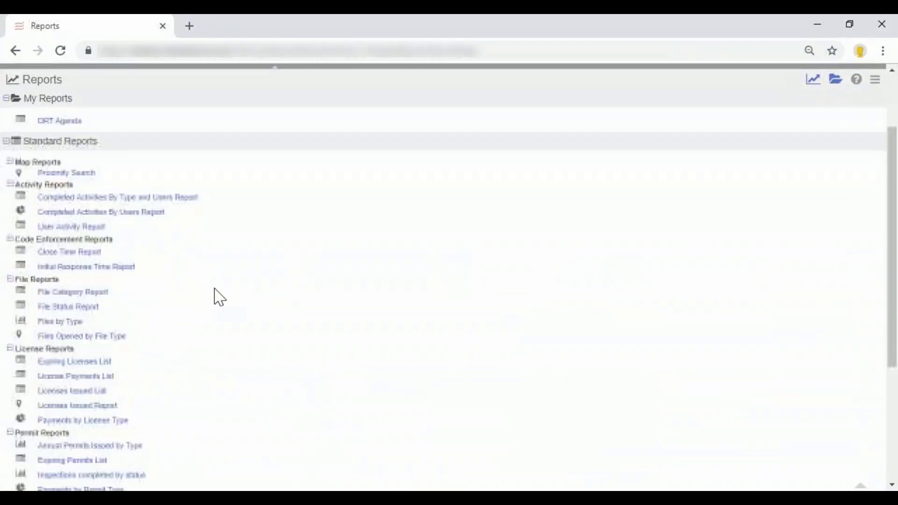
left_click(75, 172)
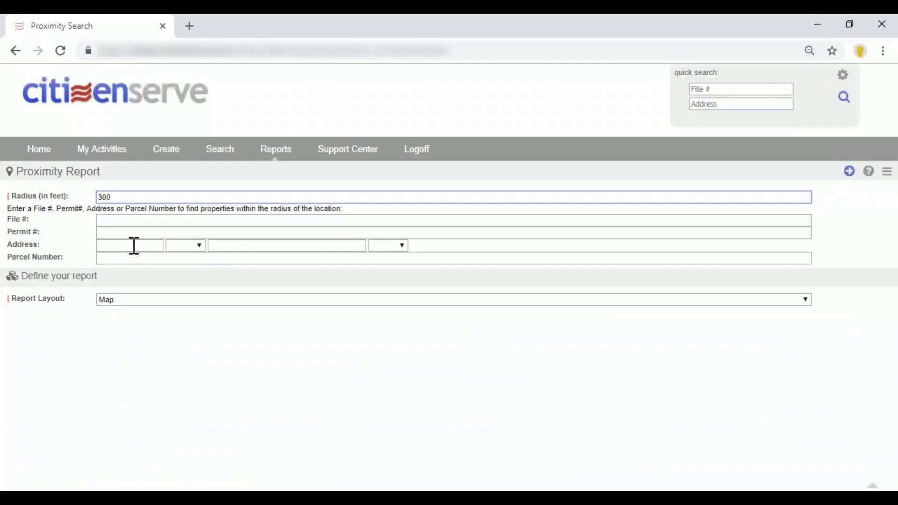
Try to map the properties surrounding an address on "gordan" by entering its street number and street name in the proximity report.
left_click(134, 246)
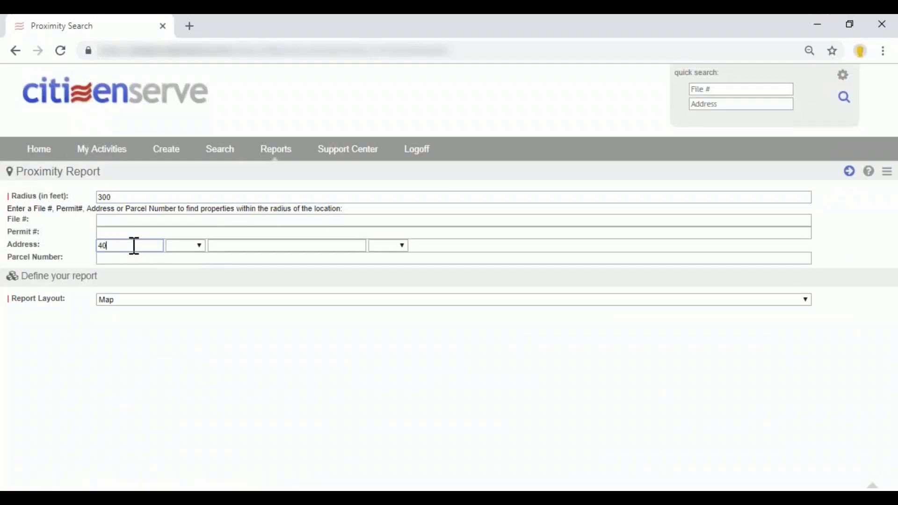
left_click(344, 246)
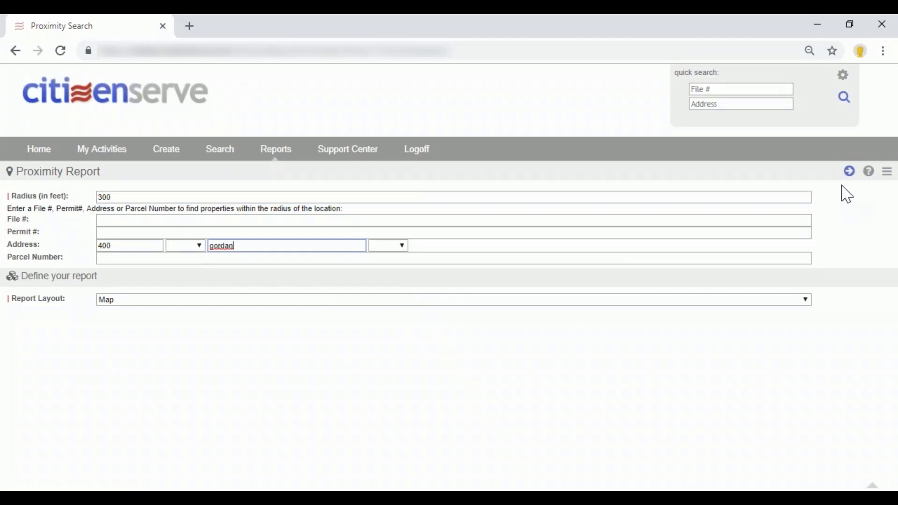
left_click(851, 172)
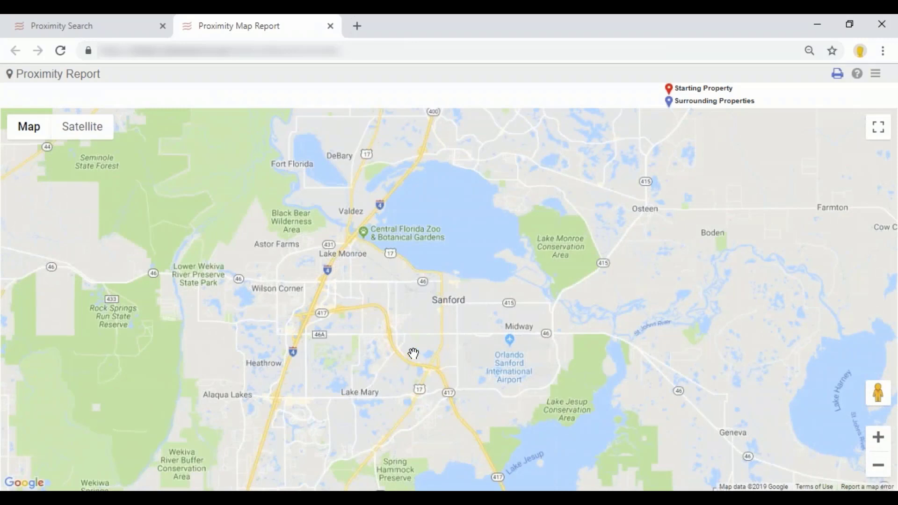
scroll(430, 361, "down", 1)
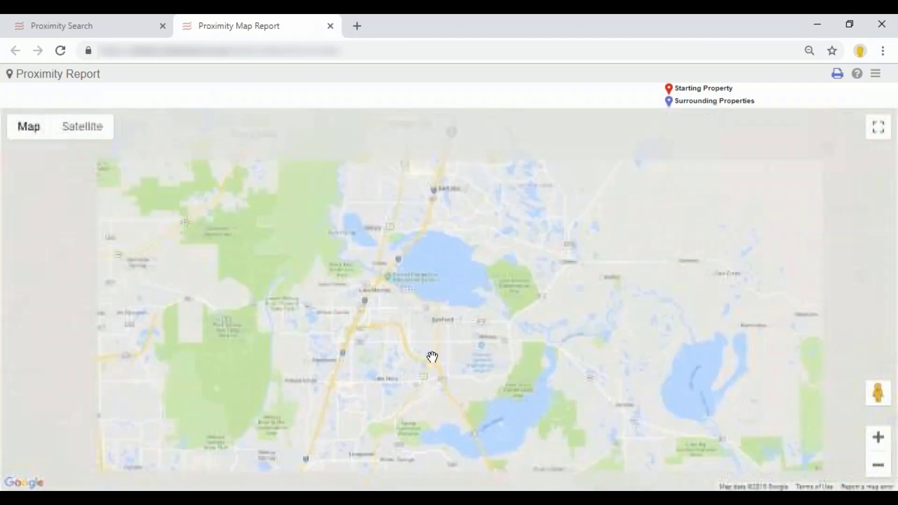
scroll(433, 361, "up", 1)
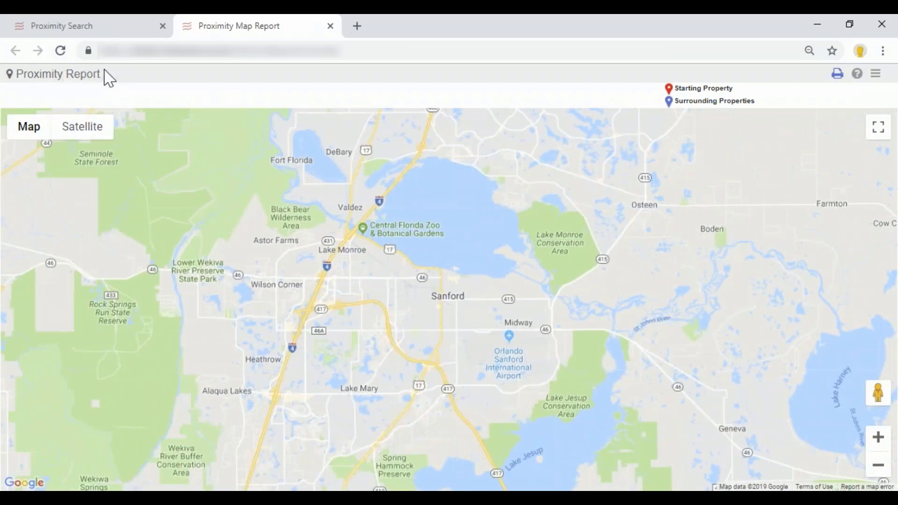
Reload the proximity map with the same form data and close the map report.
left_click(61, 51)
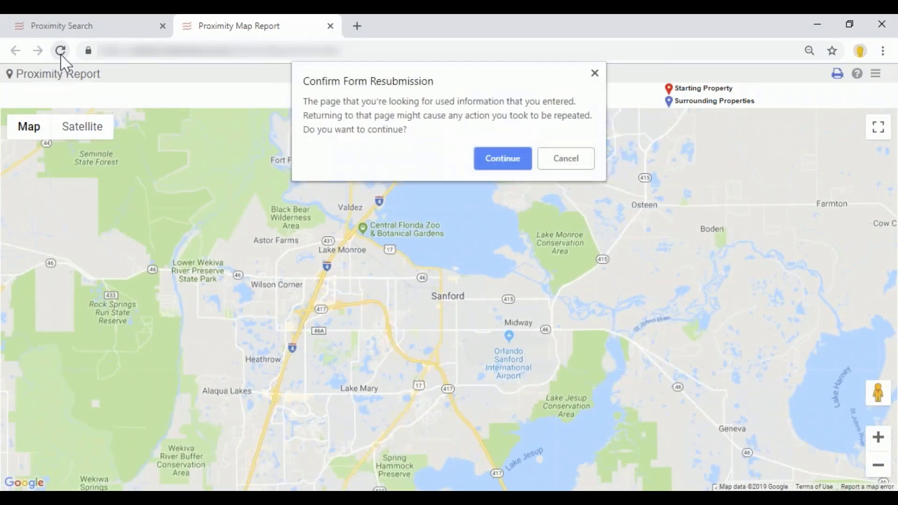
left_click(485, 161)
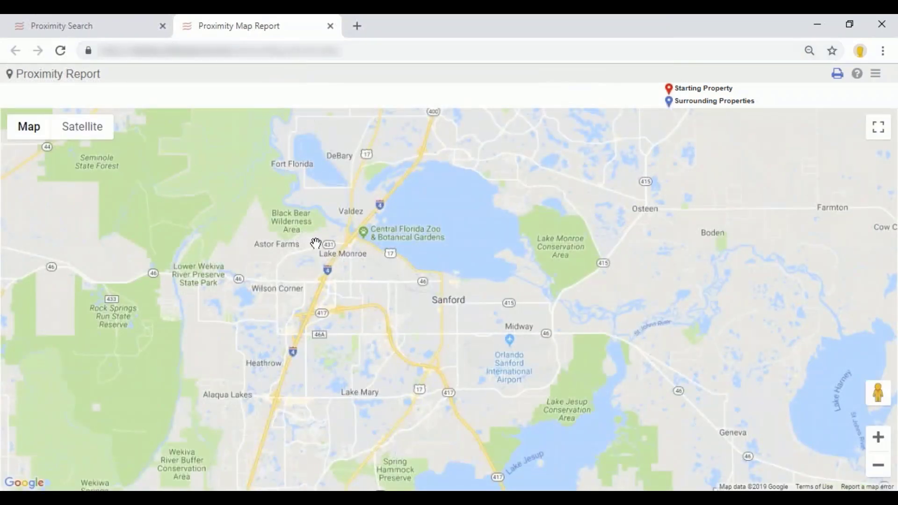
left_click(330, 26)
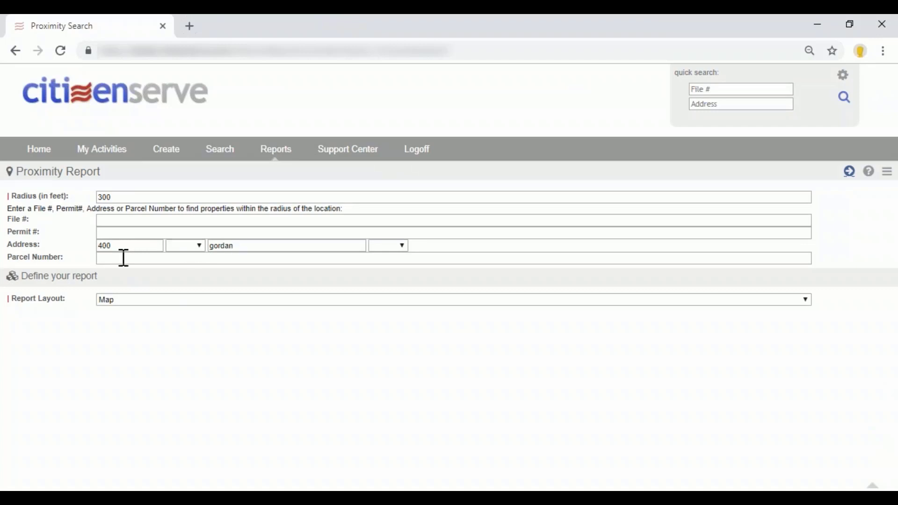
Try the proximity map with a different street number on "main", close it and check the available report layouts.
left_click_drag(116, 245, 70, 252)
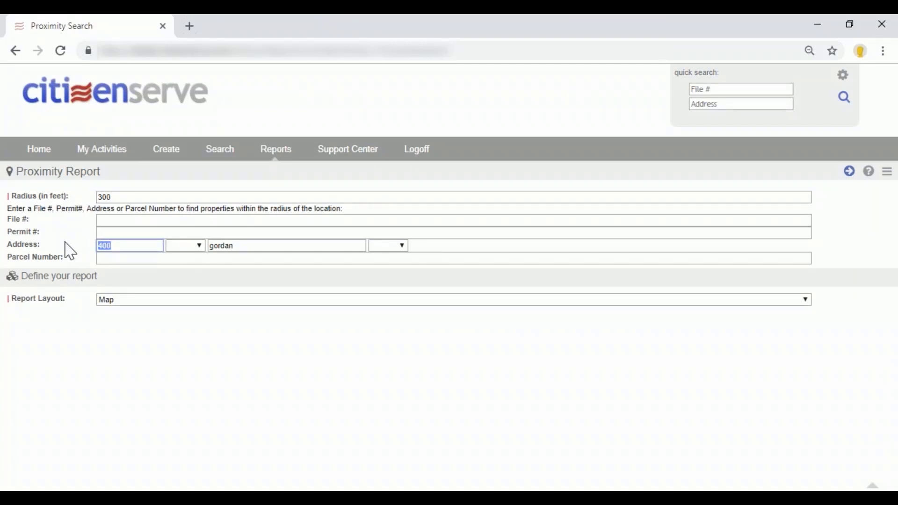
type("1")
key("Tab")
type("ma")
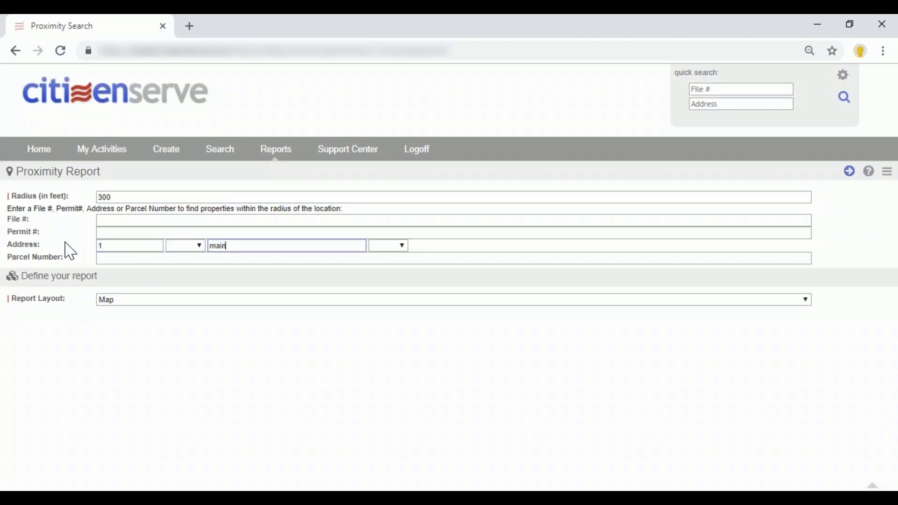
type("in")
left_click(850, 171)
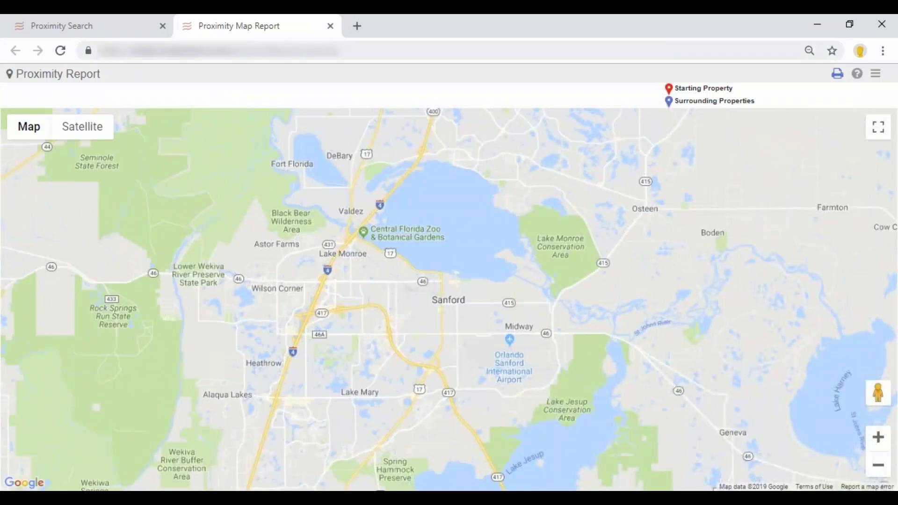
left_click(330, 26)
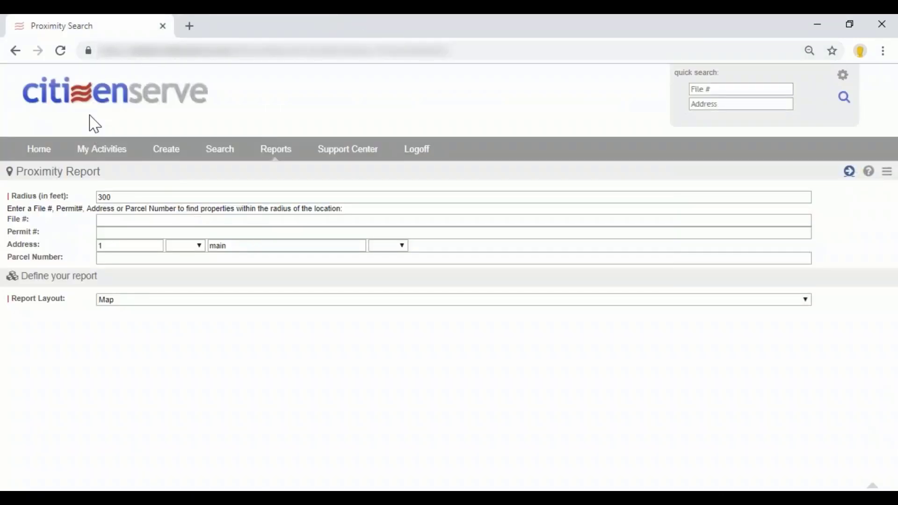
left_click(148, 301)
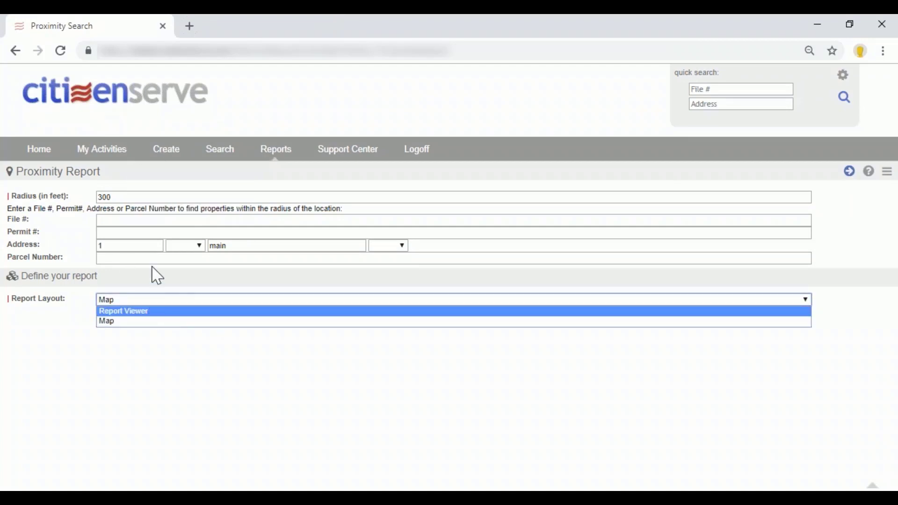
Return to the home page and look through the My Calendar, My Recent Files and My Links sections.
left_click(125, 91)
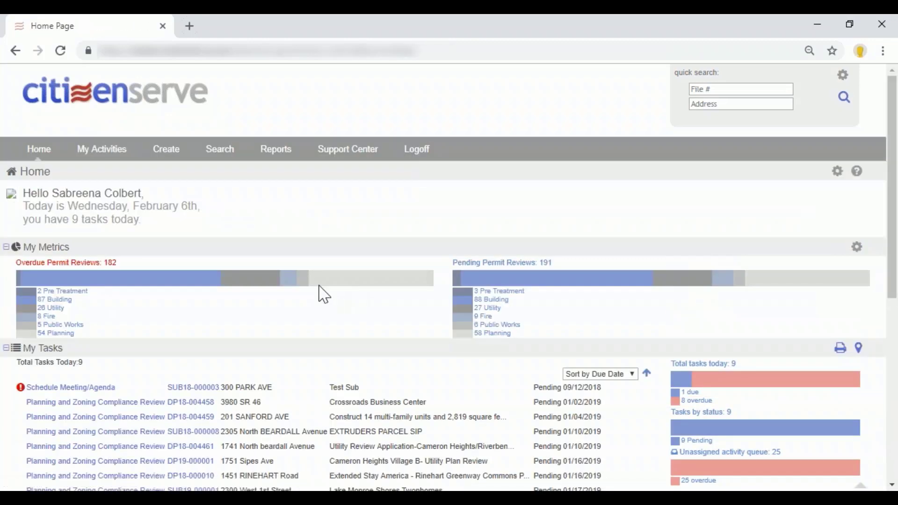
scroll(324, 295, "down", 3)
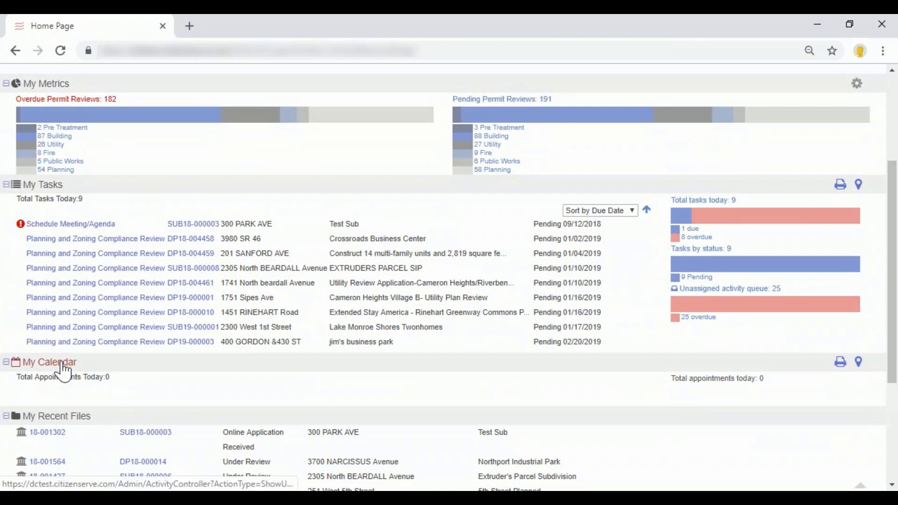
scroll(64, 369, "down", 1)
scroll(175, 275, "down", 1)
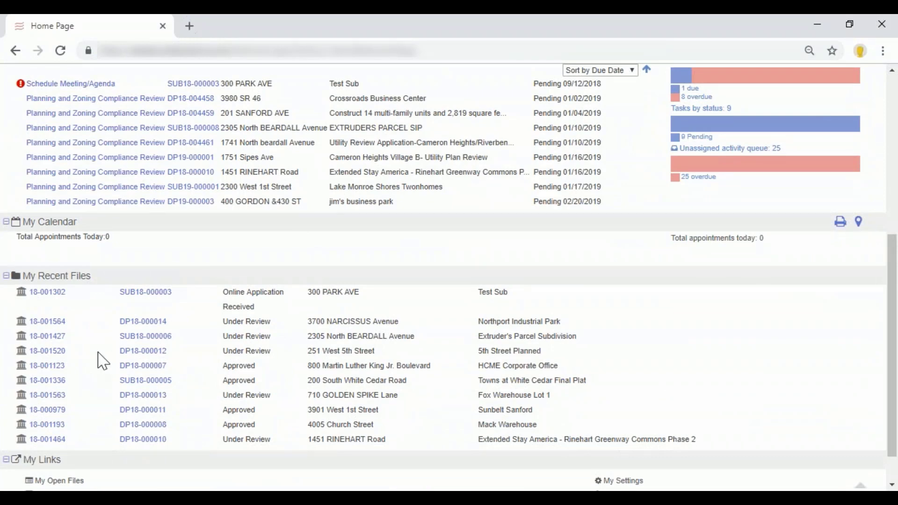
scroll(98, 393, "down", 1)
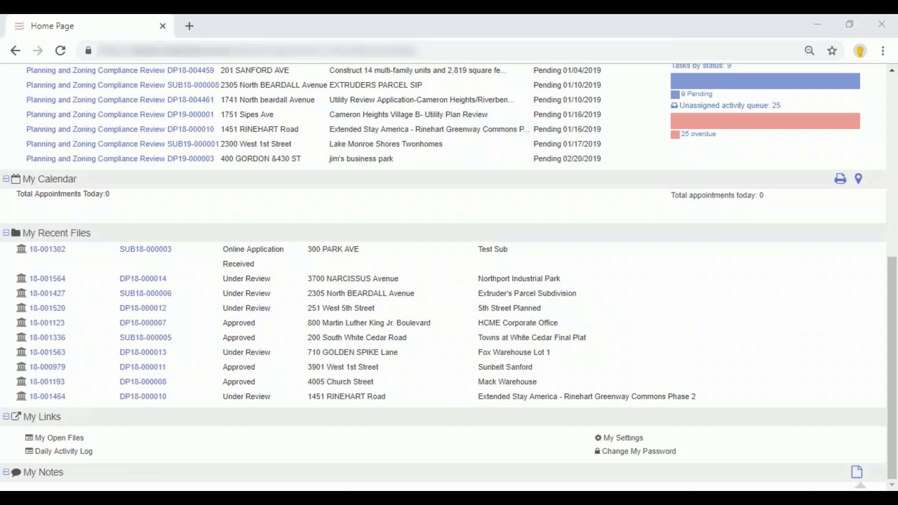
Switch to the Buena Vista Citizenserve site and open its Proximity Search report.
left_click_drag(337, 489, 298, 62)
double_click(298, 62)
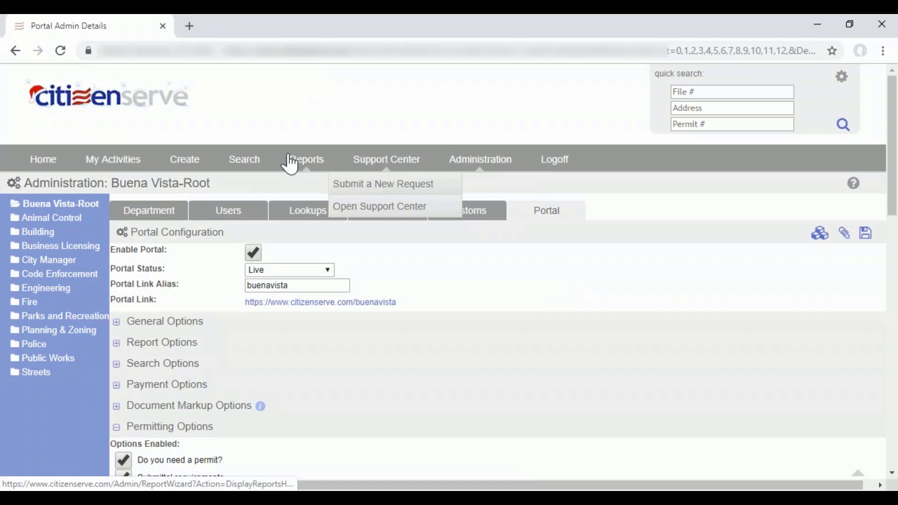
left_click(302, 166)
scroll(338, 303, "down", 7)
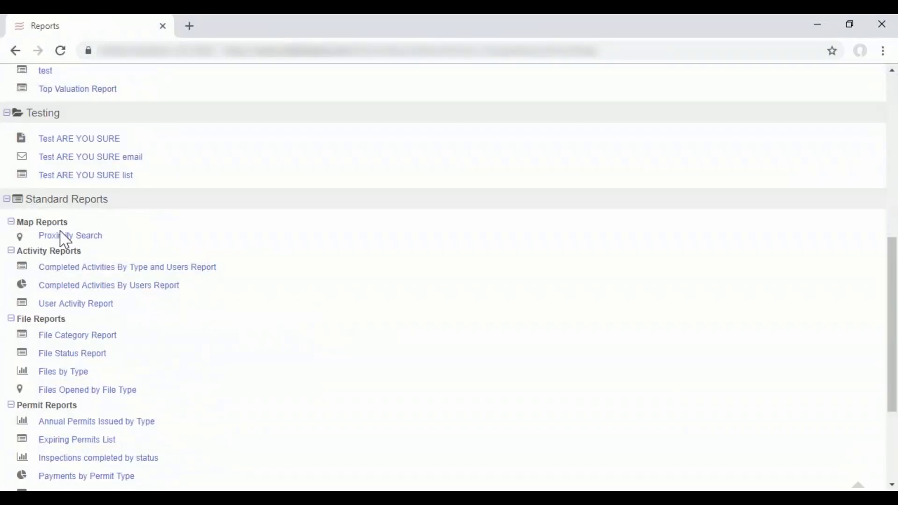
left_click(66, 237)
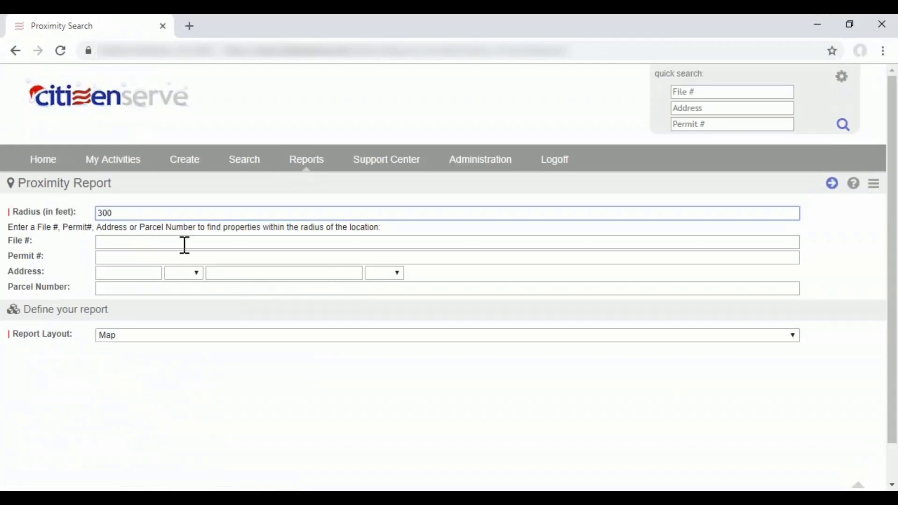
Enter the property's street number and the street name "baker", keep the Map report layout, and run the proximity report.
left_click(134, 272)
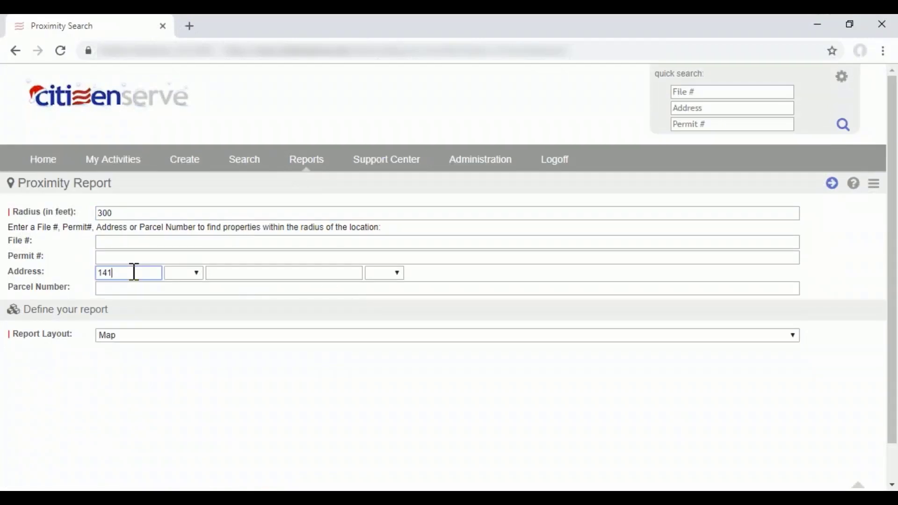
key("Tab")
key("Tab")
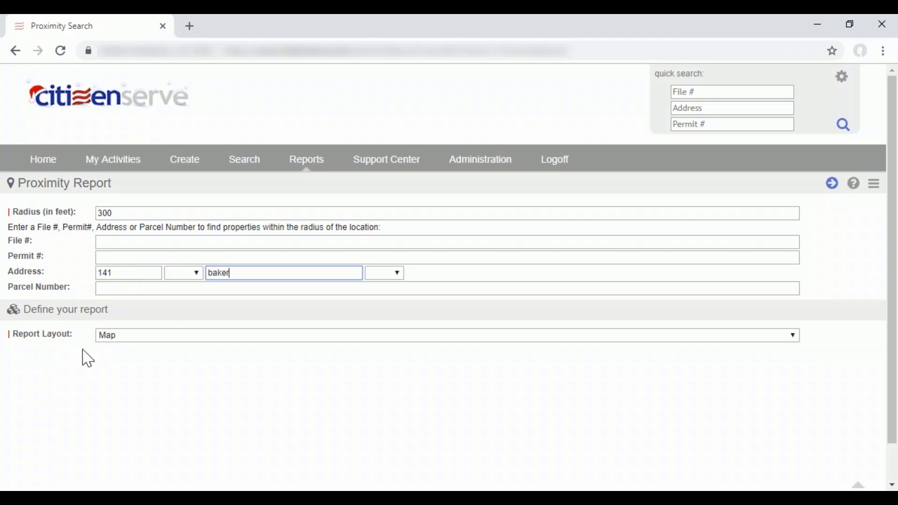
left_click(132, 339)
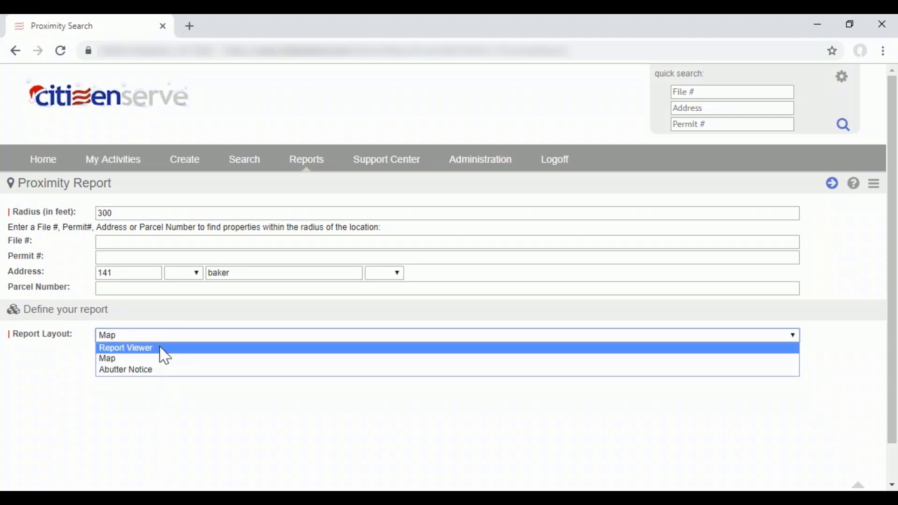
left_click(162, 364)
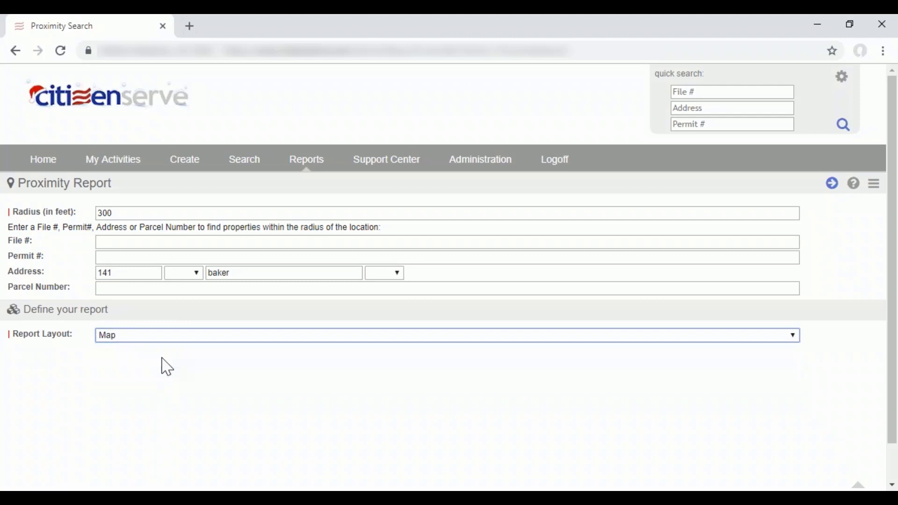
left_click(834, 187)
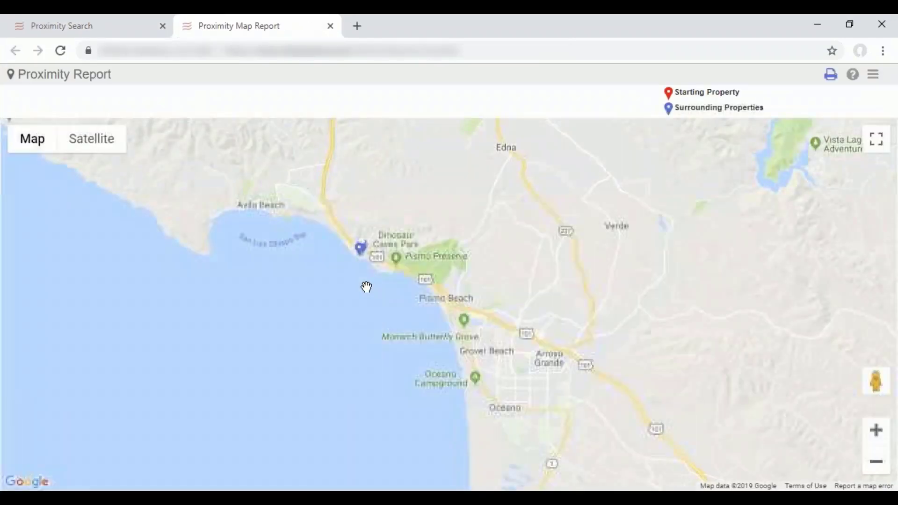
Examine the starting and surrounding properties on the proximity map in Satellite and Map views, and close the map report.
scroll(318, 251, "up", 3)
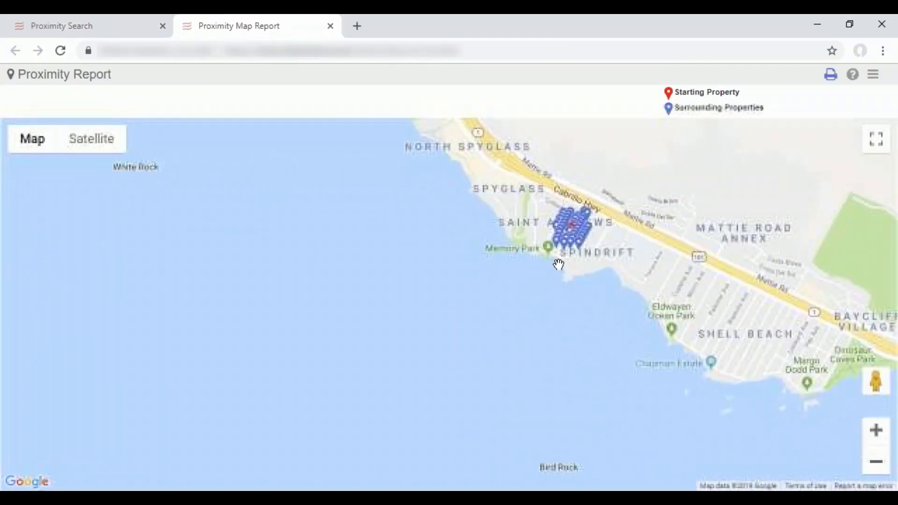
left_click_drag(558, 264, 542, 345)
scroll(543, 345, "up", 2)
left_click_drag(708, 295, 613, 371)
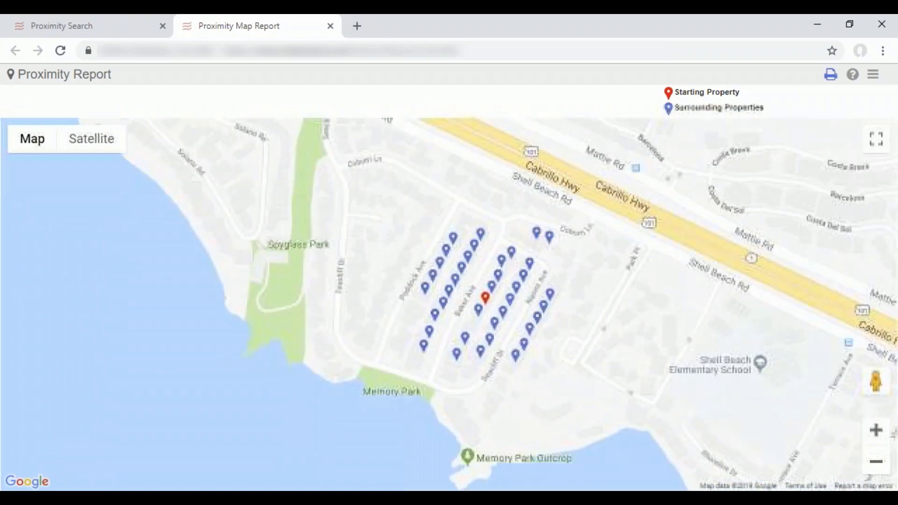
left_click(112, 149)
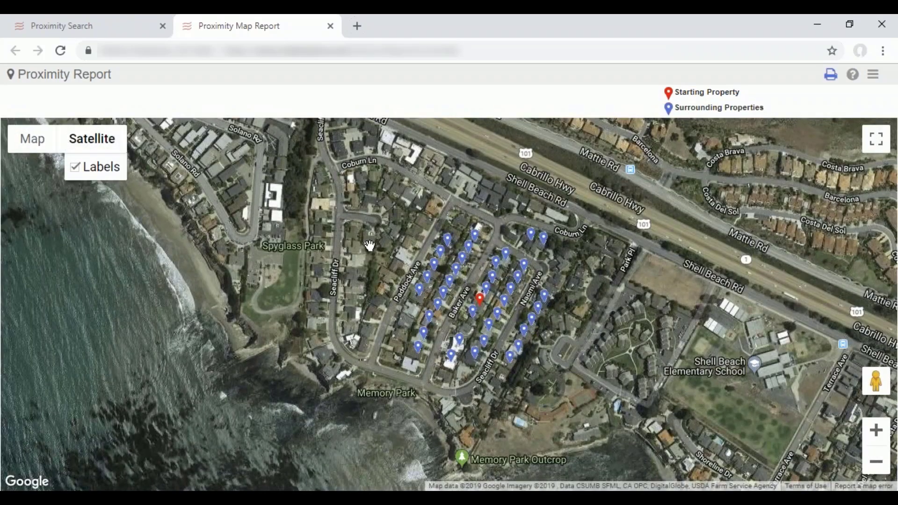
left_click(29, 142)
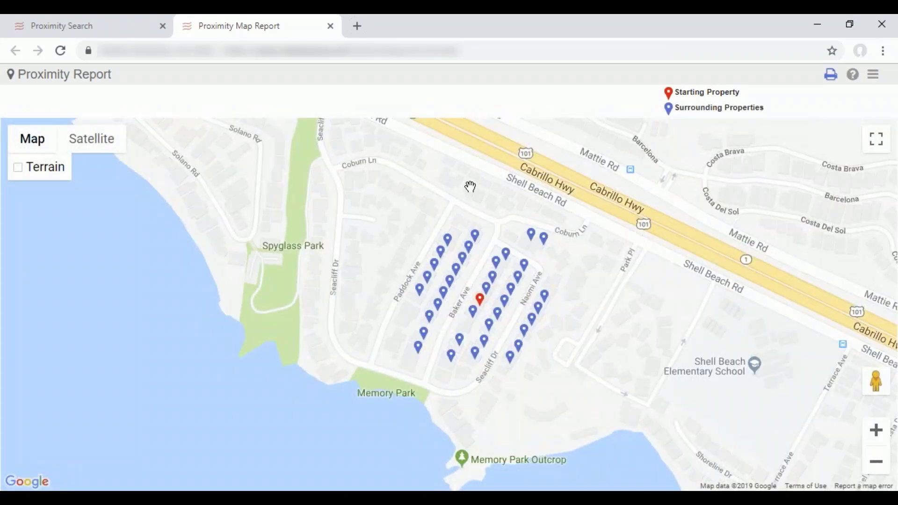
left_click(330, 26)
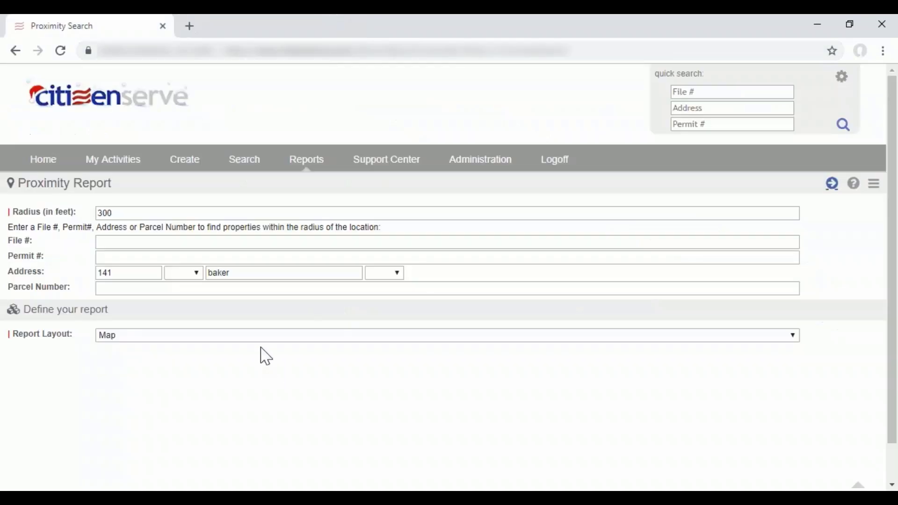
Run the proximity report in the Report Viewer layout, review the property owner list, and return to the report form.
left_click(262, 337)
left_click(269, 350)
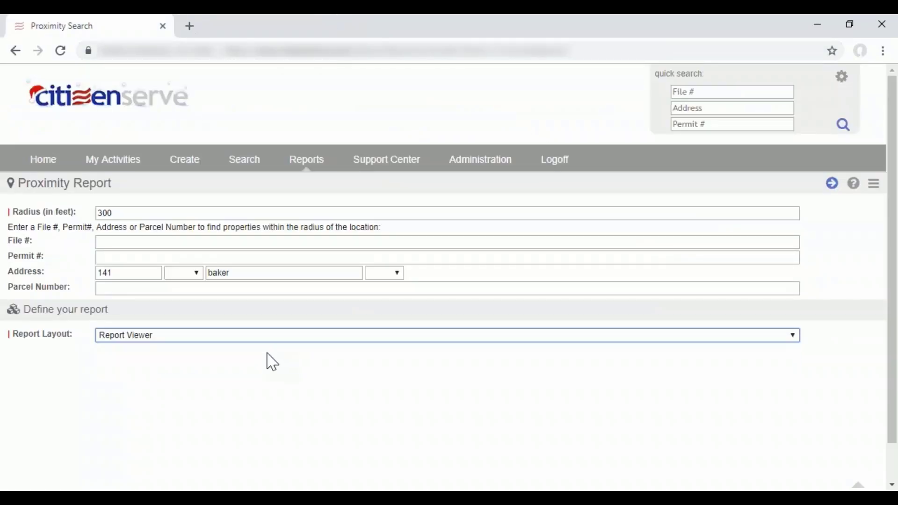
left_click(833, 184)
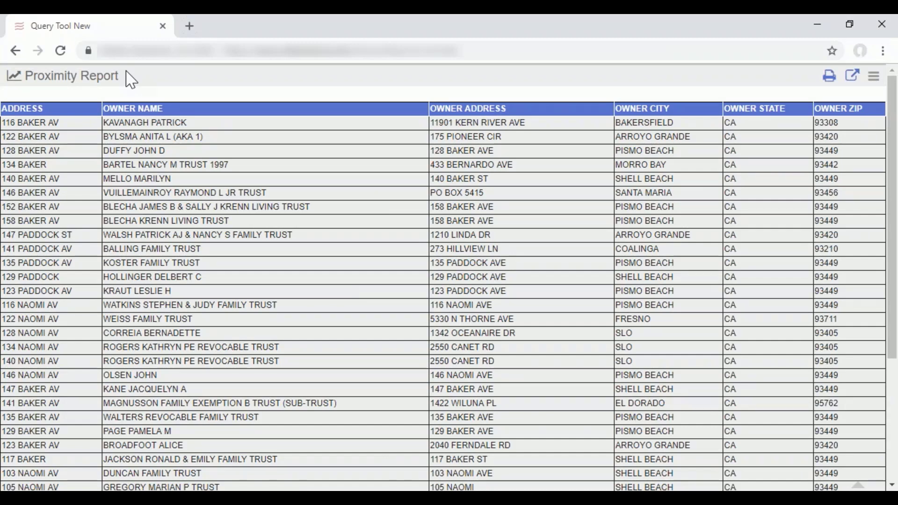
left_click(16, 50)
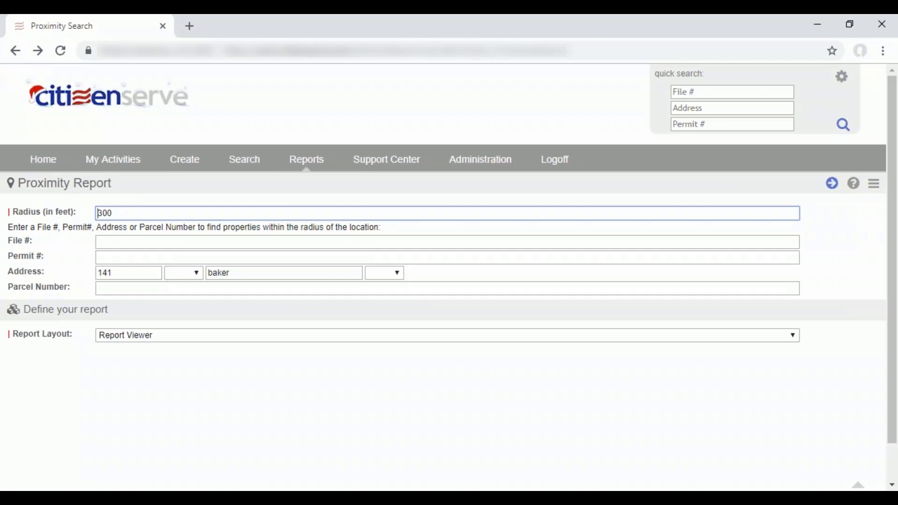
Generate the proximity report for the same address in the Abutter Notice layout.
left_click(189, 338)
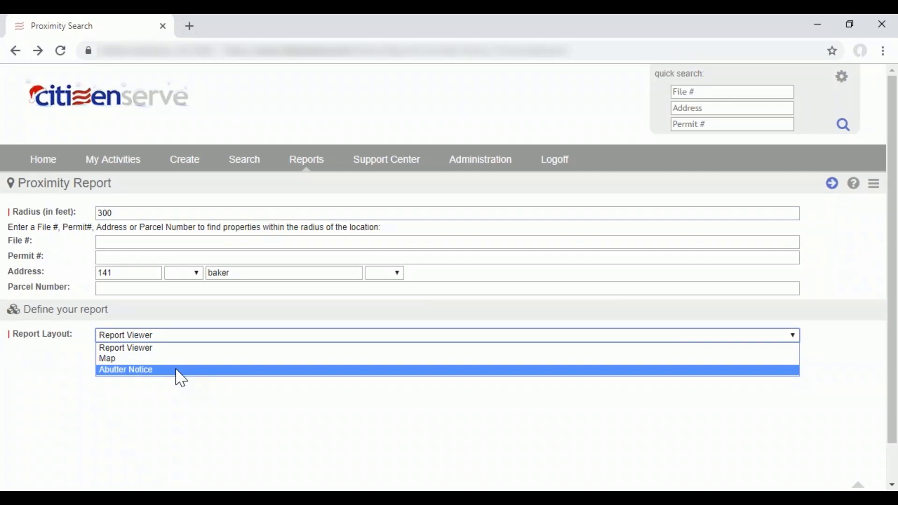
left_click(178, 372)
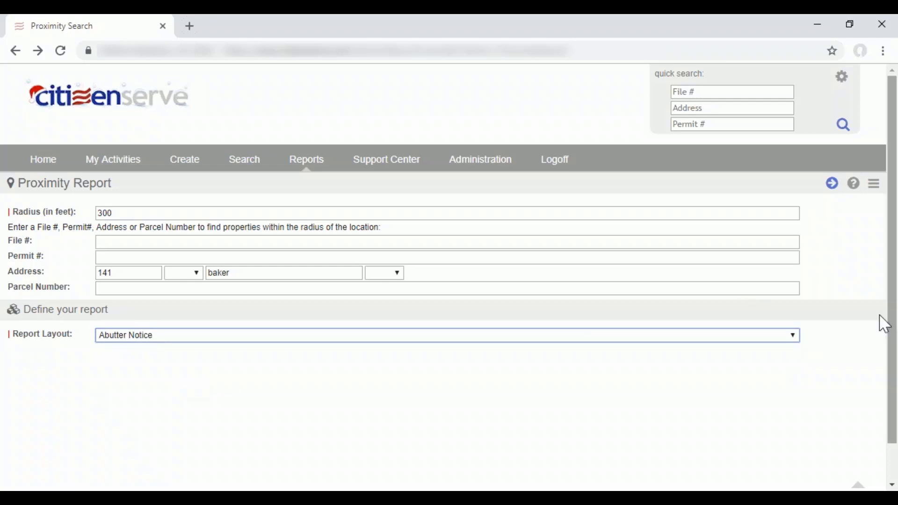
left_click(833, 184)
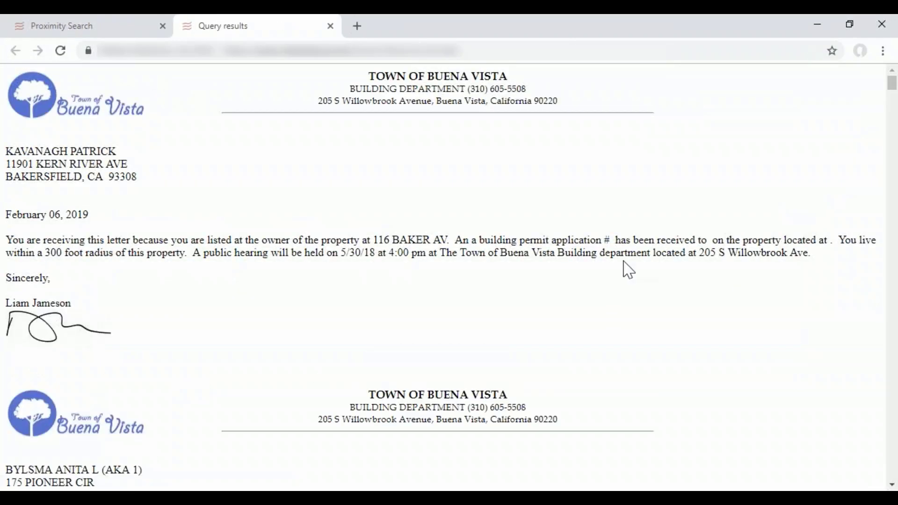
Check the print preview of the abutter letters, cancel printing and close the letters.
left_click(883, 52)
left_click(770, 212)
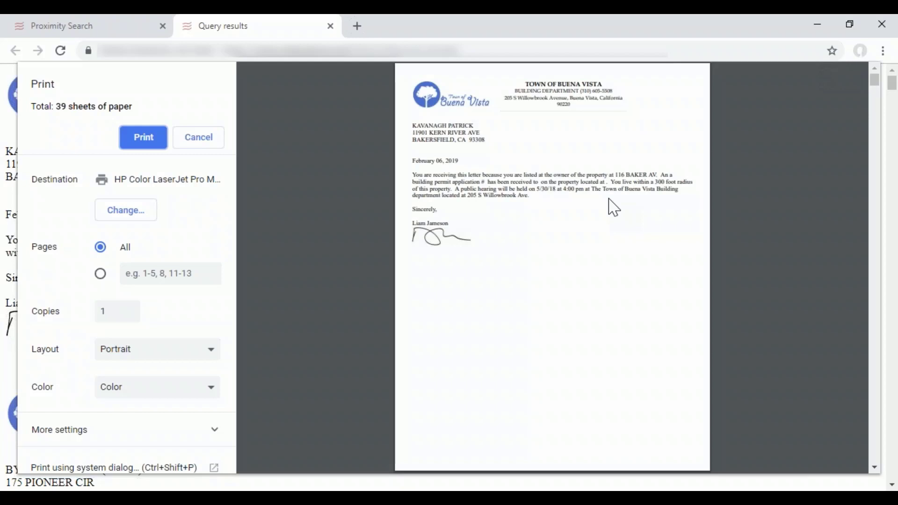
scroll(618, 249, "down", 15)
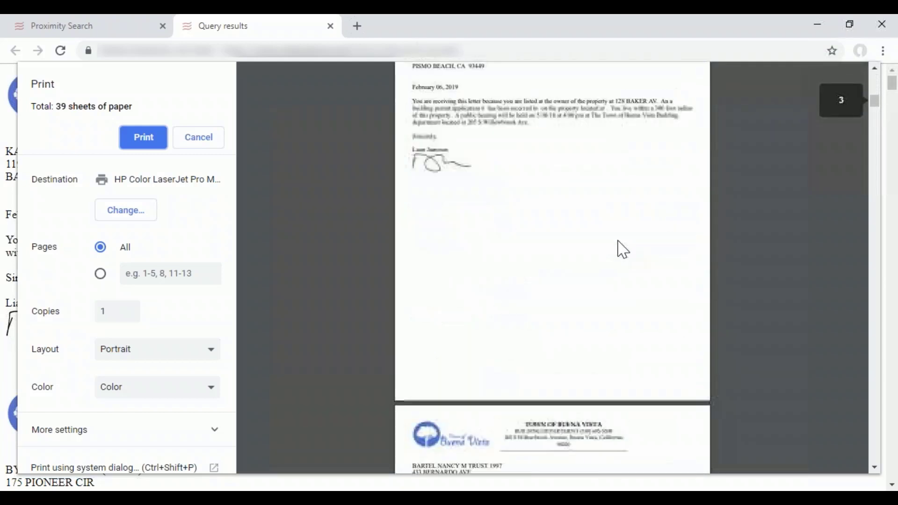
scroll(623, 250, "down", 10)
left_click(196, 140)
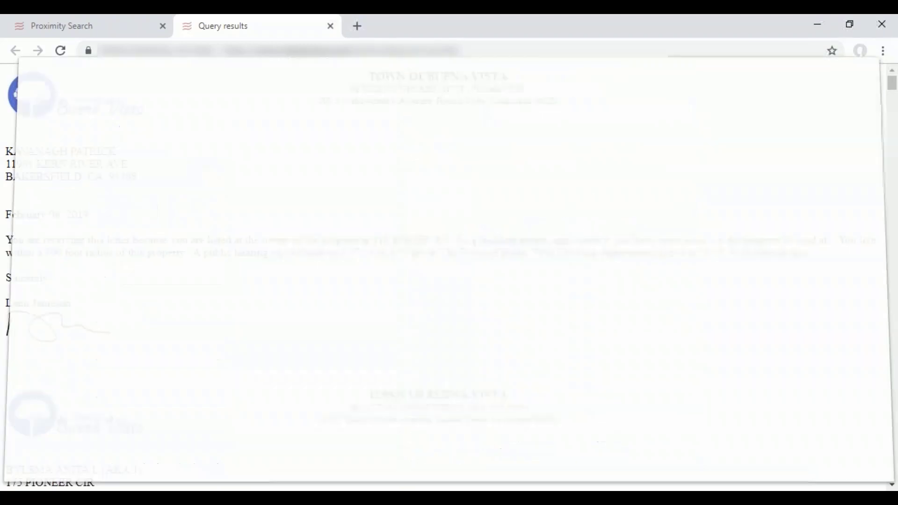
left_click(331, 27)
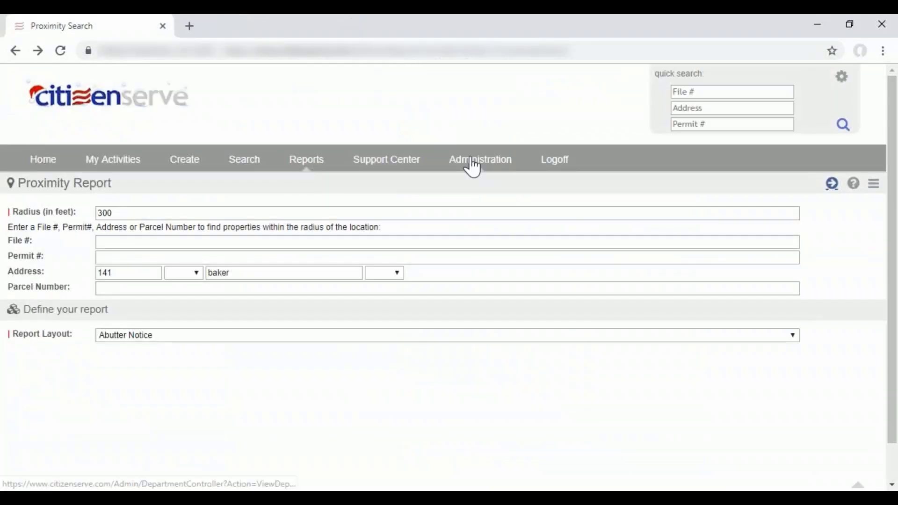
Open the Building department's lookups in Administration and list its Forms and Letters.
left_click(473, 161)
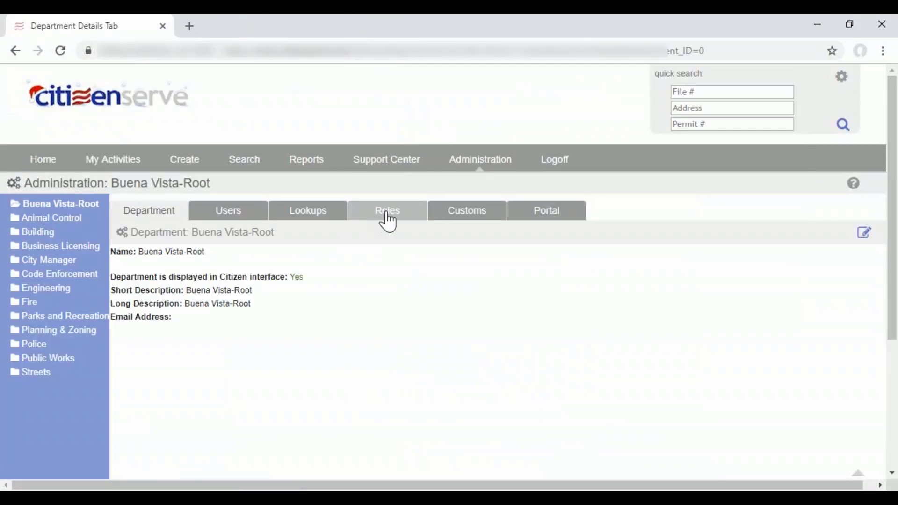
left_click(324, 219)
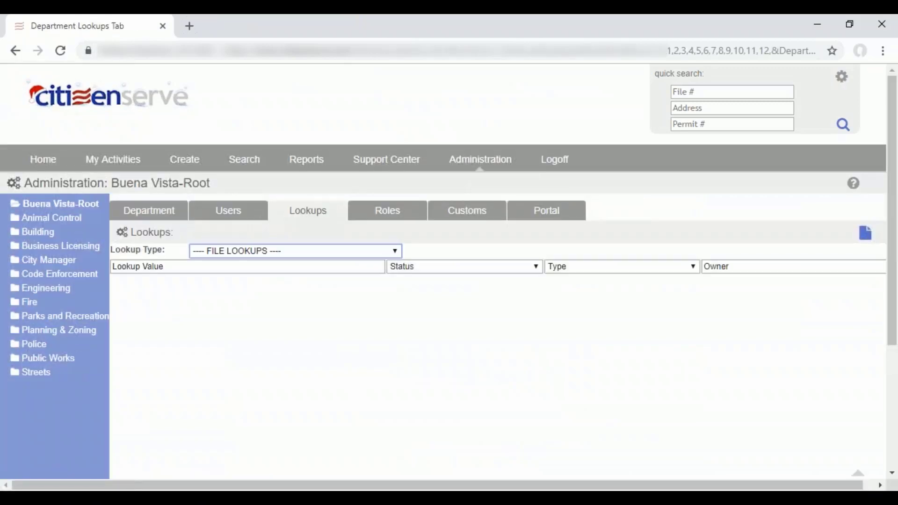
left_click(38, 241)
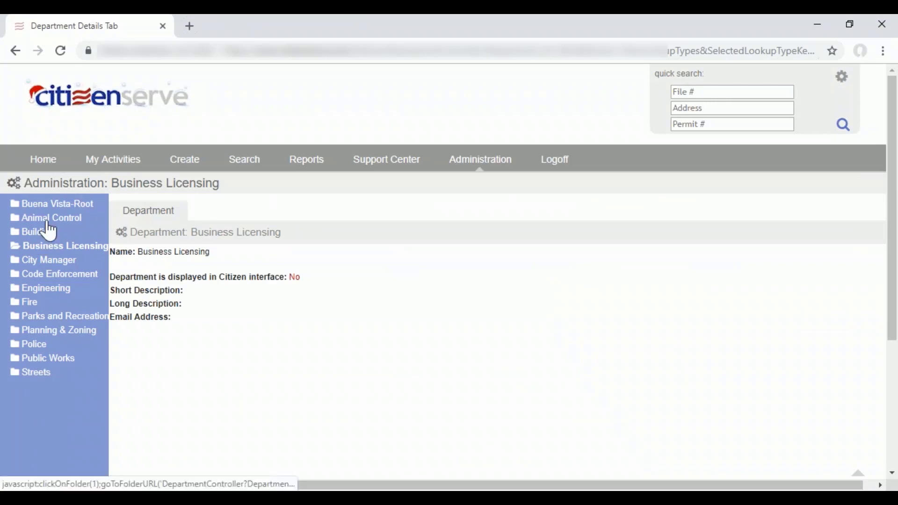
left_click(49, 232)
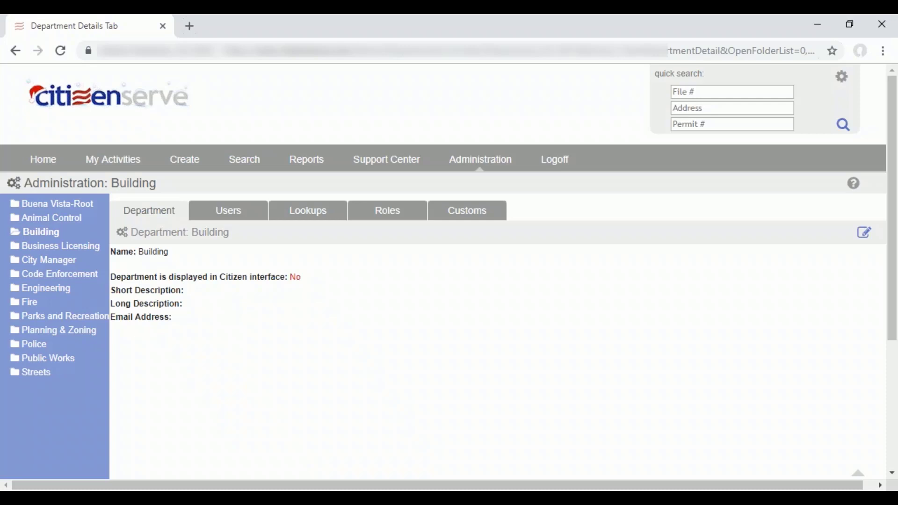
left_click(321, 215)
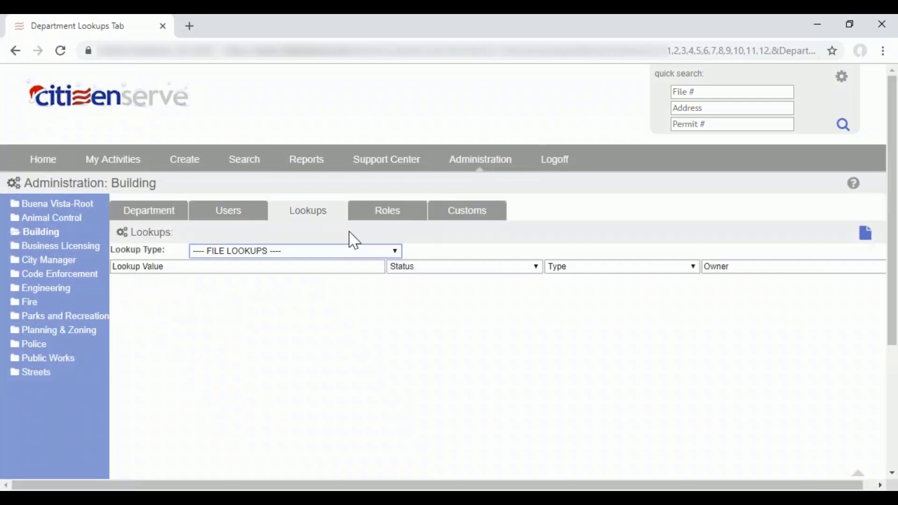
left_click(355, 251)
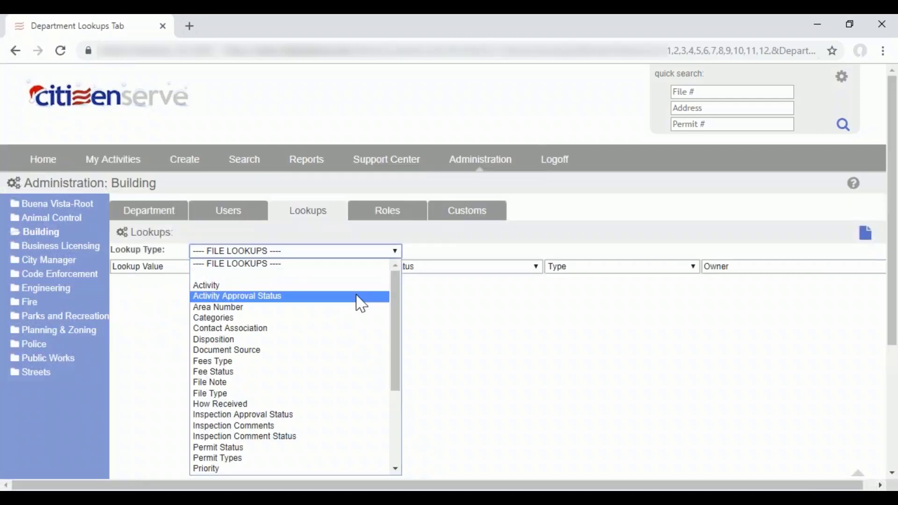
scroll(362, 304, "down", 4)
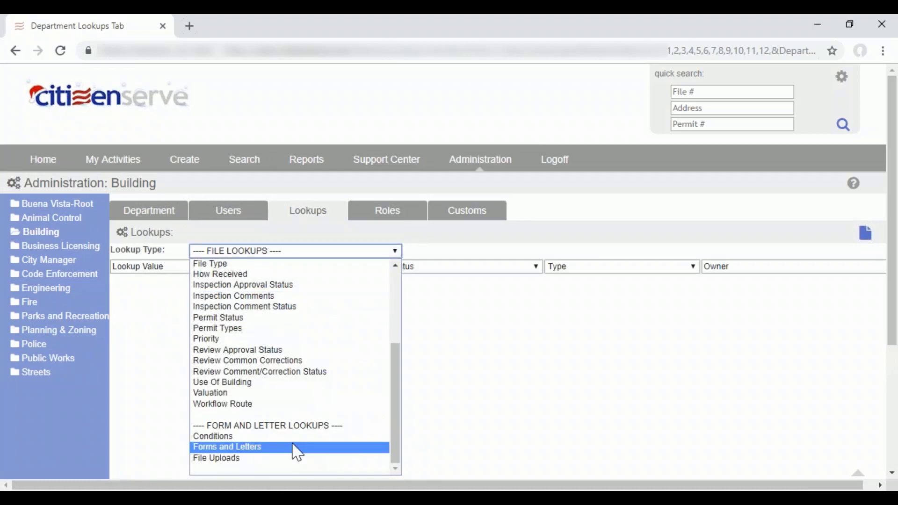
left_click(295, 448)
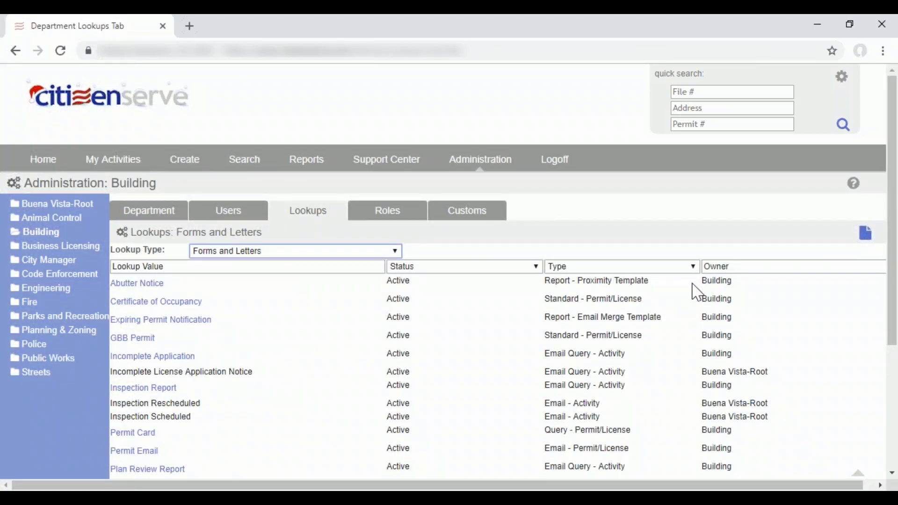
Check the owner of the Abutter Notice template and open the template for editing.
left_click_drag(704, 281, 755, 288)
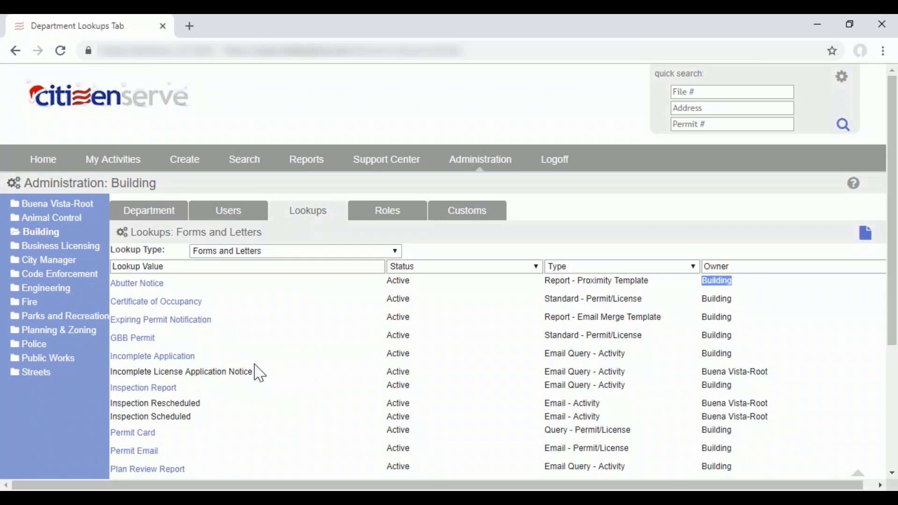
left_click(228, 373)
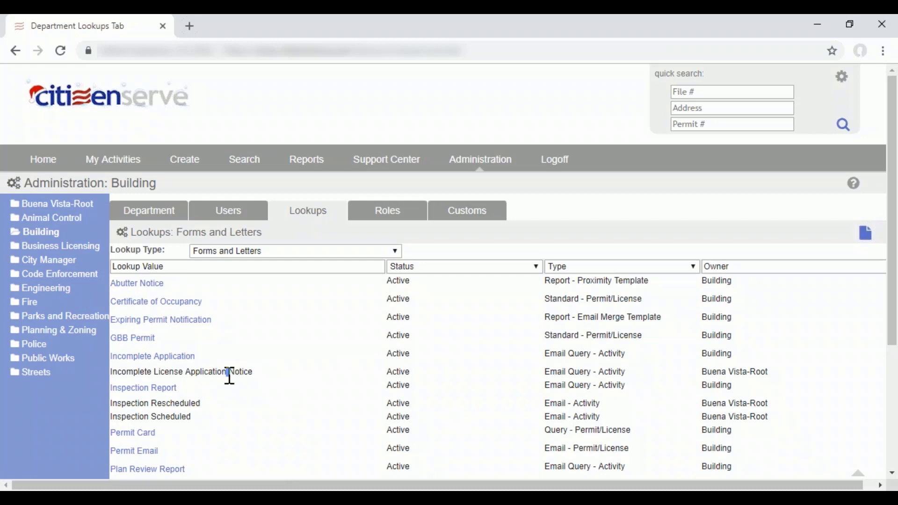
left_click(143, 287)
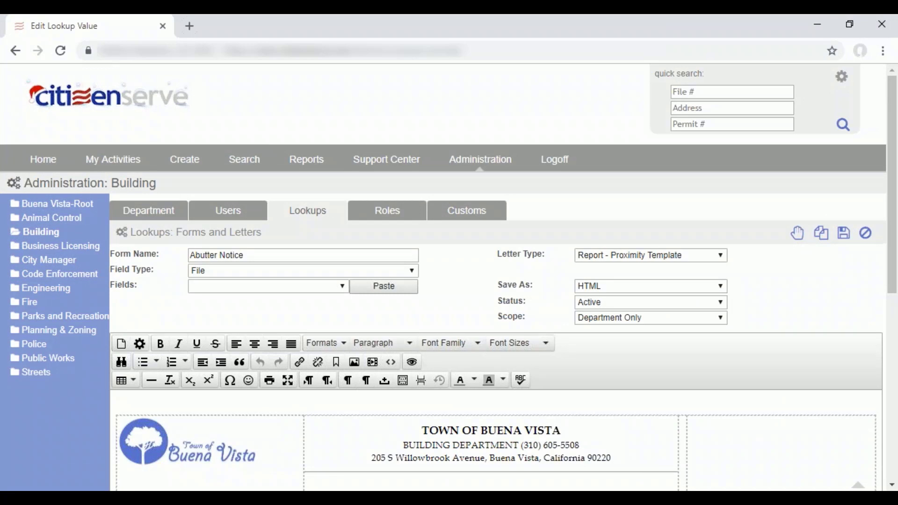
Examine the Abutter Notice template's available fields, field types, merge fields in the letter body, and letter types.
left_click(260, 289)
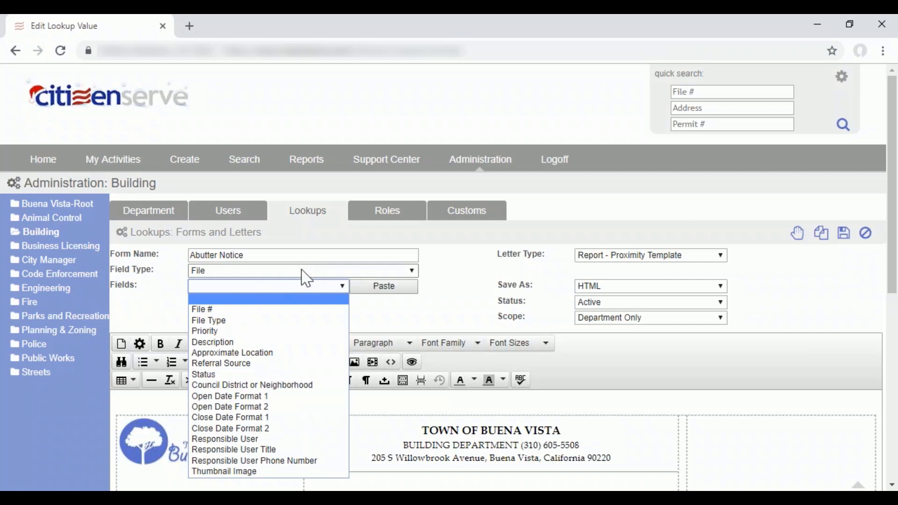
left_click(305, 278)
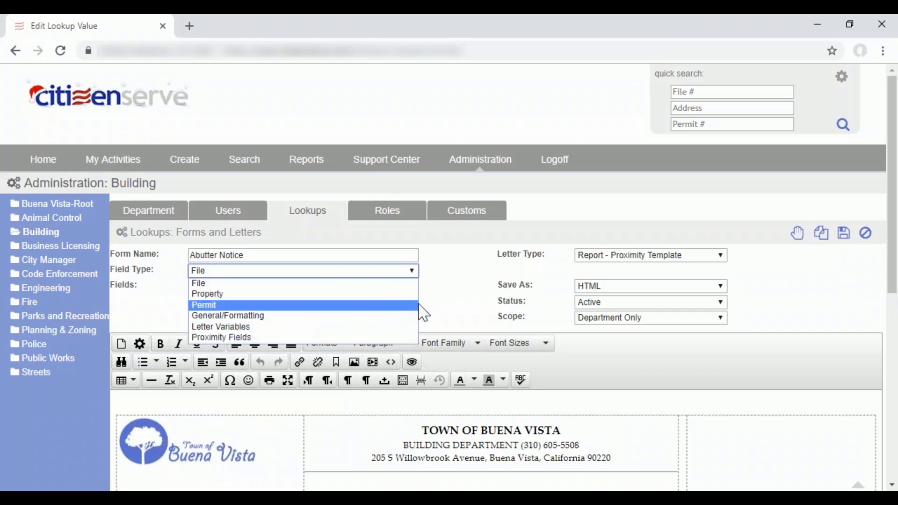
left_click(442, 317)
scroll(431, 340, "down", 5)
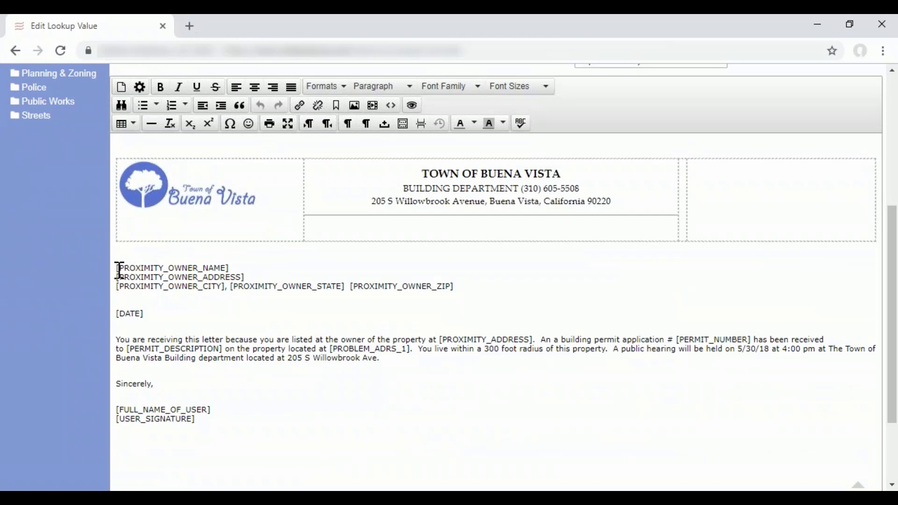
scroll(247, 354, "down", 1)
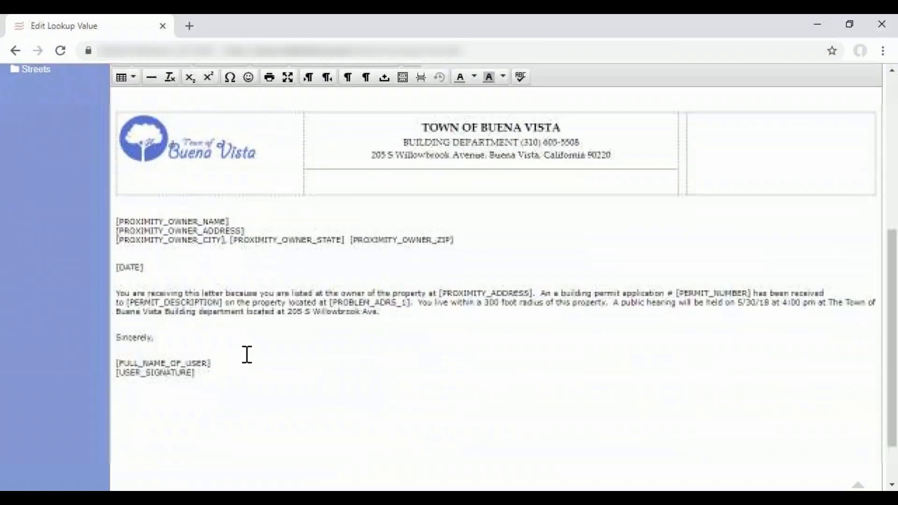
scroll(387, 259, "up", 5)
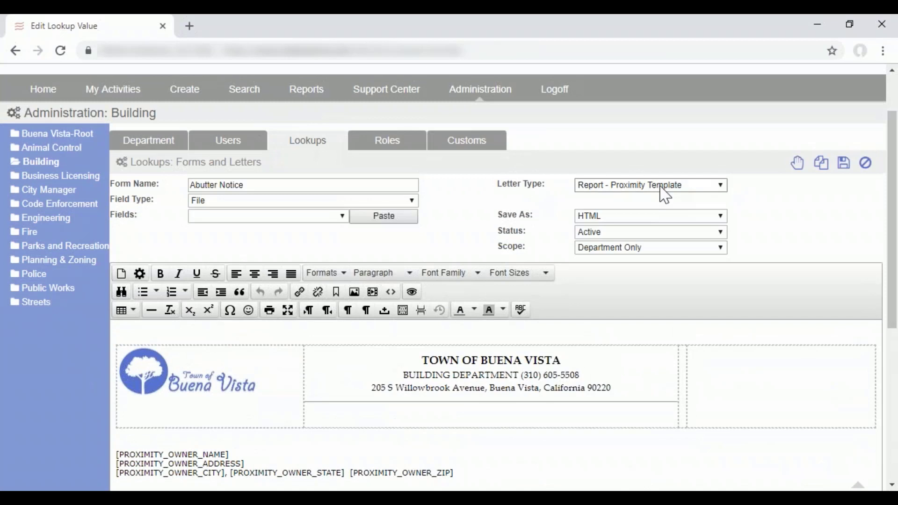
left_click(660, 188)
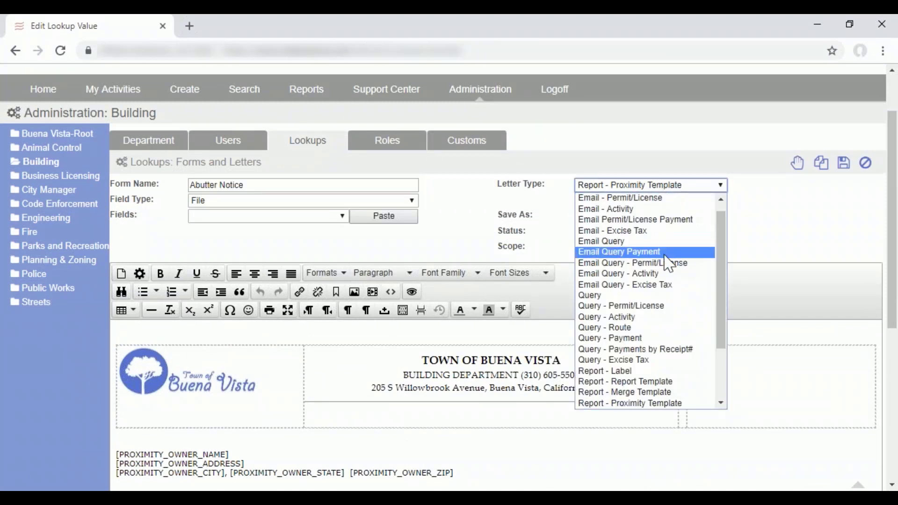
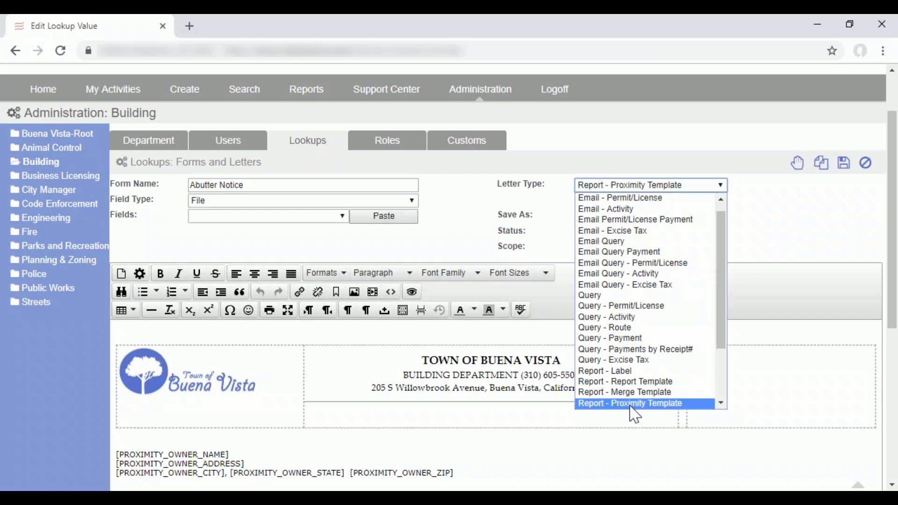
Insert the Legal Description property field on a new line below the proximity owner's city, state and ZIP, and delete it again.
left_click(764, 238)
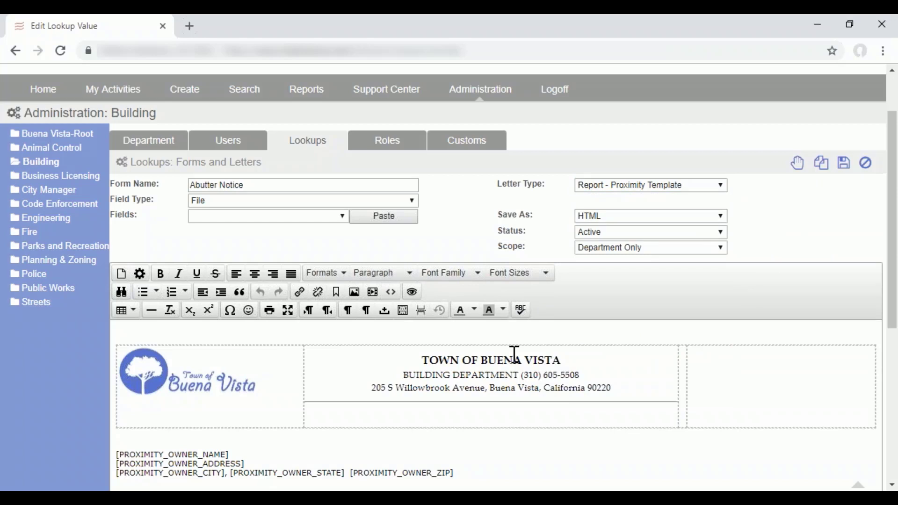
scroll(426, 414, "down", 2)
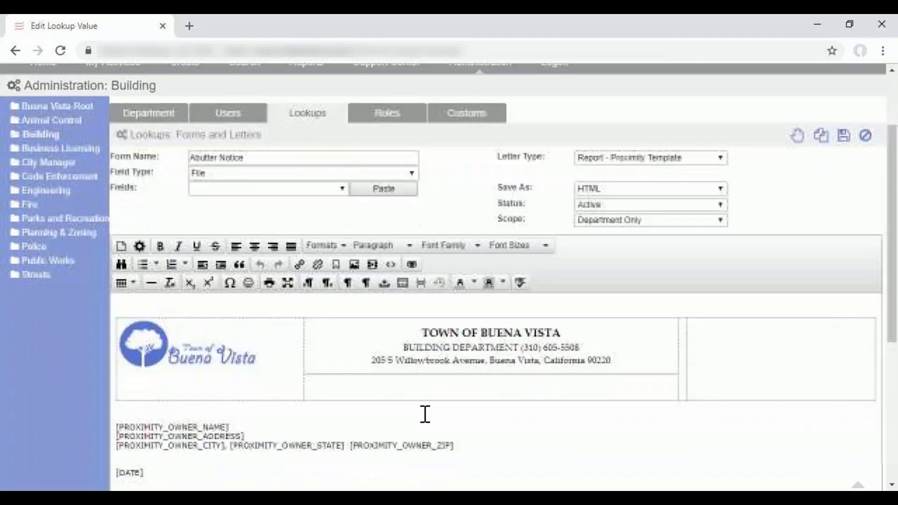
scroll(425, 415, "down", 2)
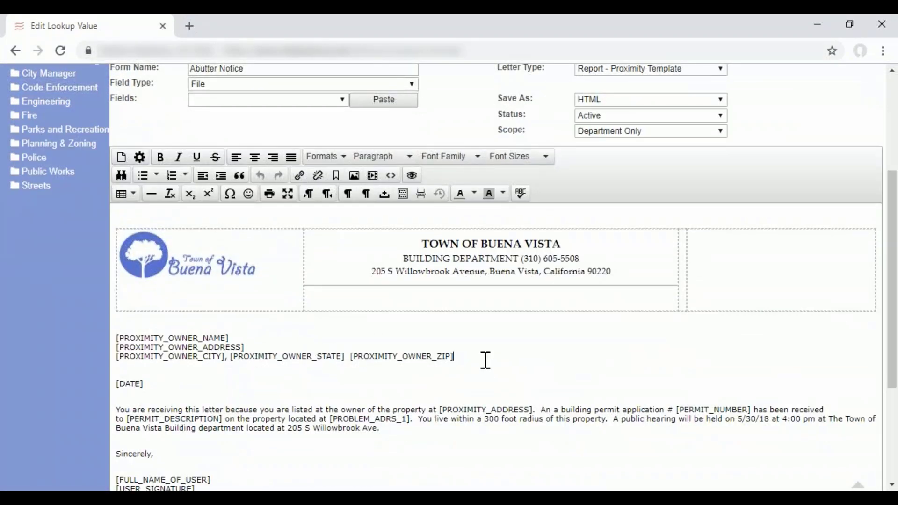
key("Return")
scroll(427, 291, "up", 3)
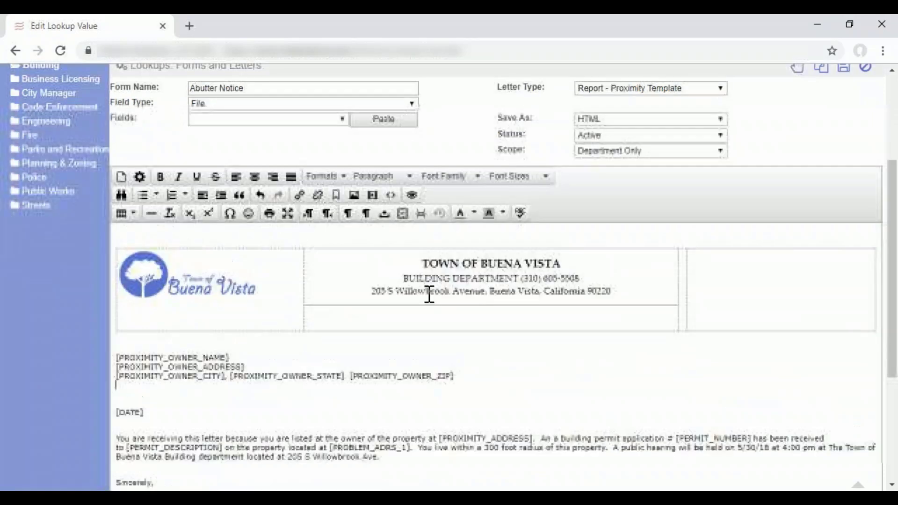
left_click(350, 156)
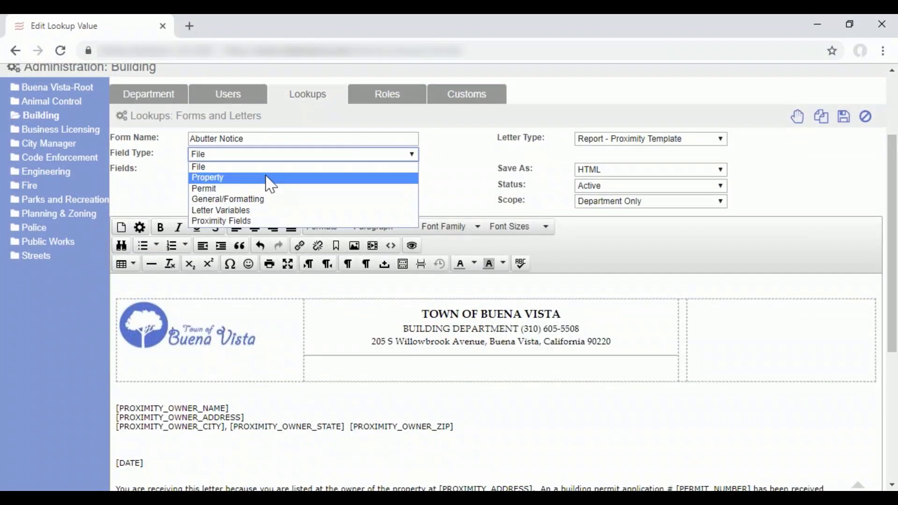
left_click(266, 177)
left_click(270, 171)
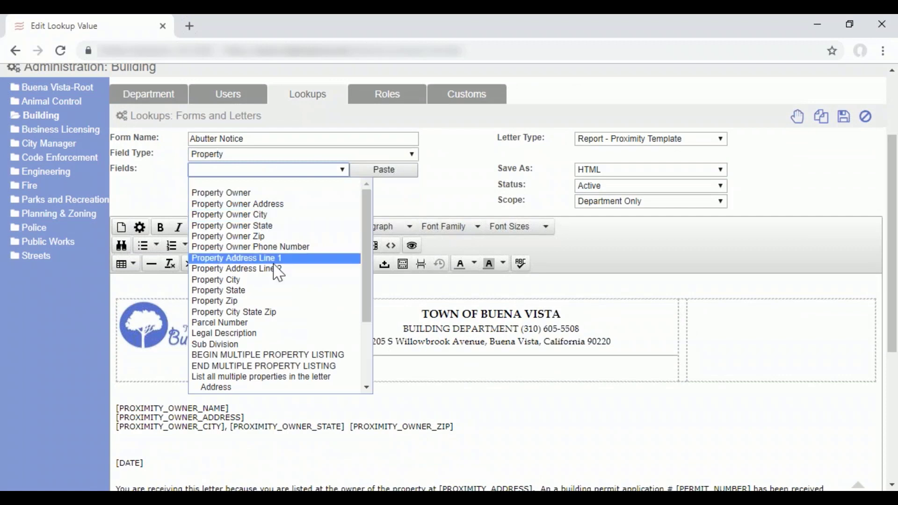
left_click(267, 333)
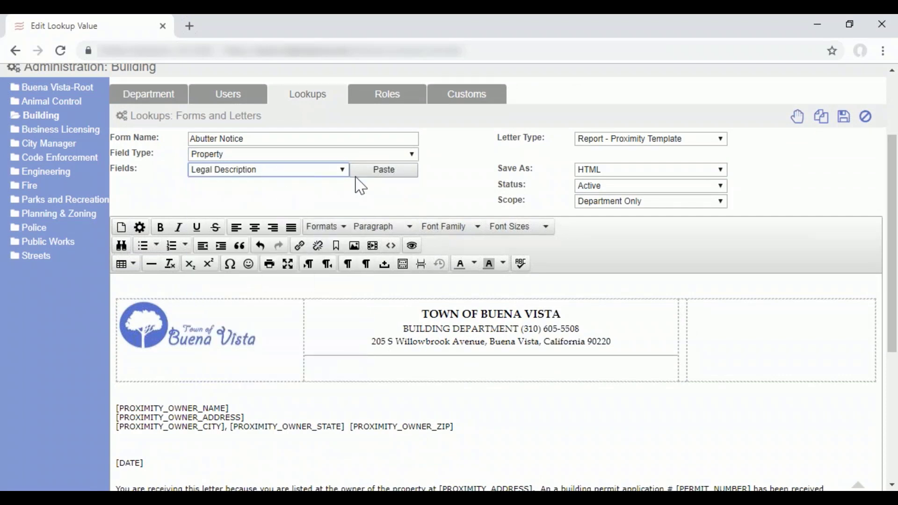
left_click(381, 171)
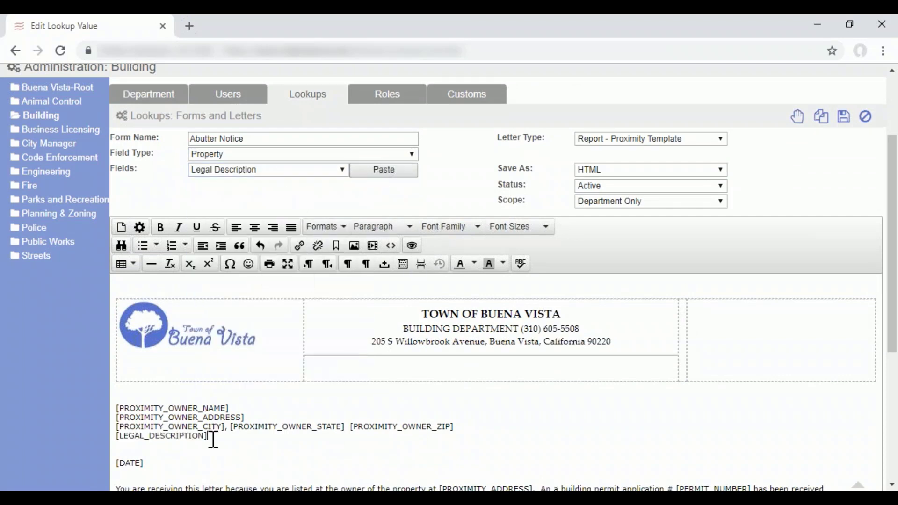
left_click_drag(209, 436, 117, 436)
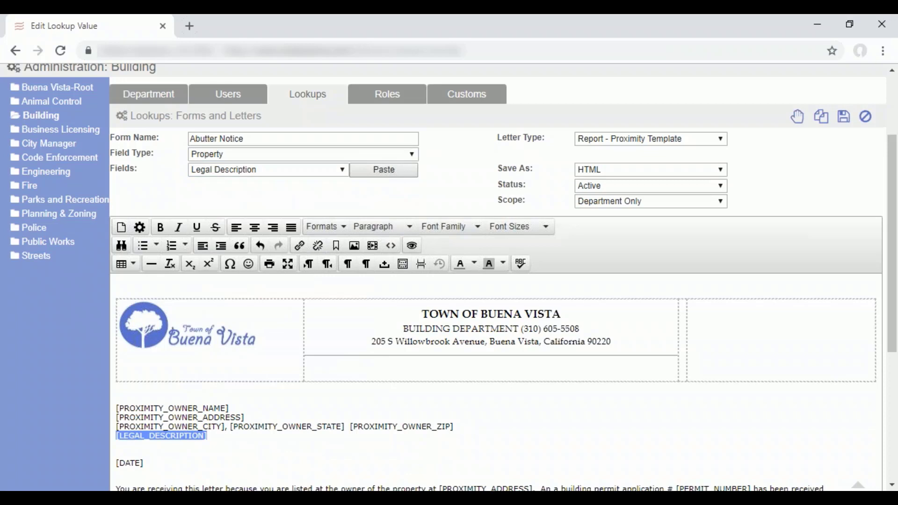
key("Delete")
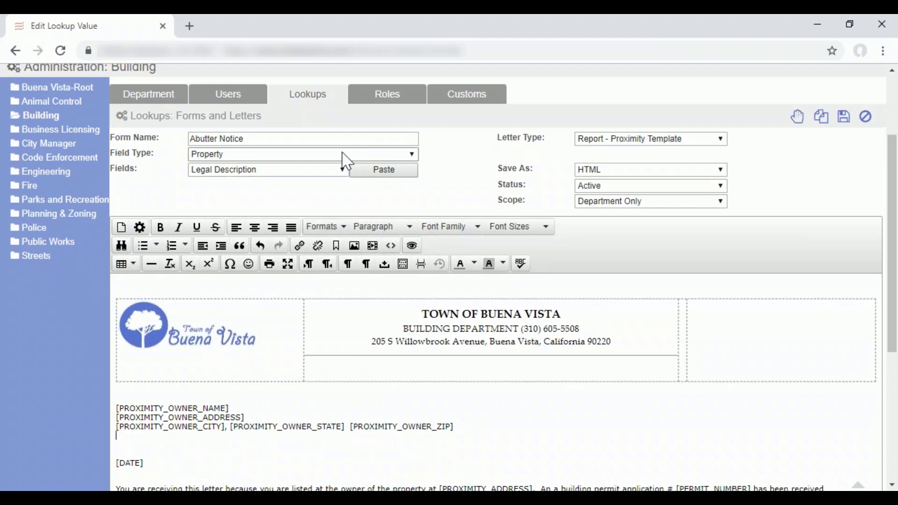
Check the template's field types and the available Property fields, and leave the Abutter Notice template without saving.
left_click(346, 157)
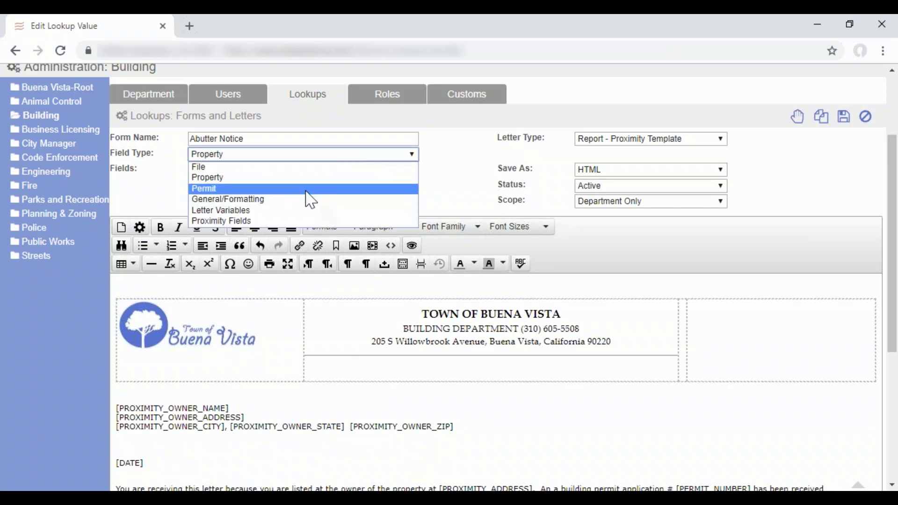
left_click(220, 178)
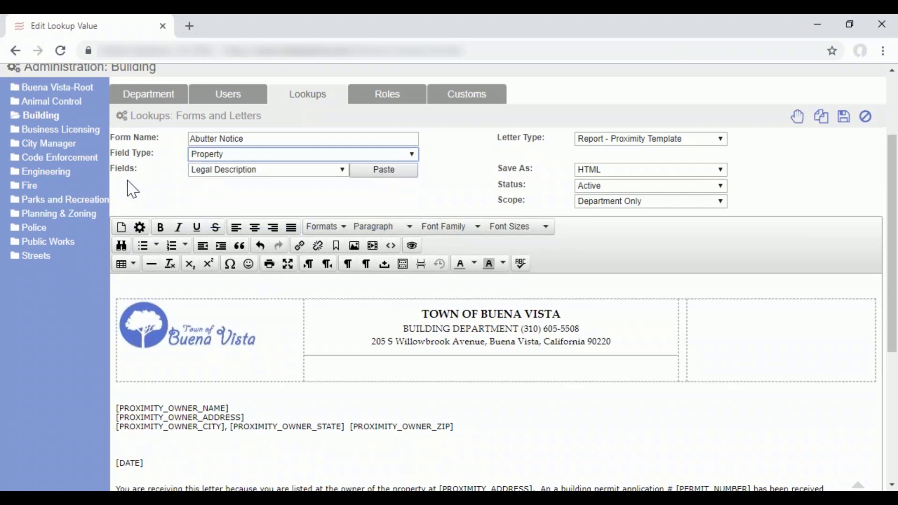
left_click(221, 177)
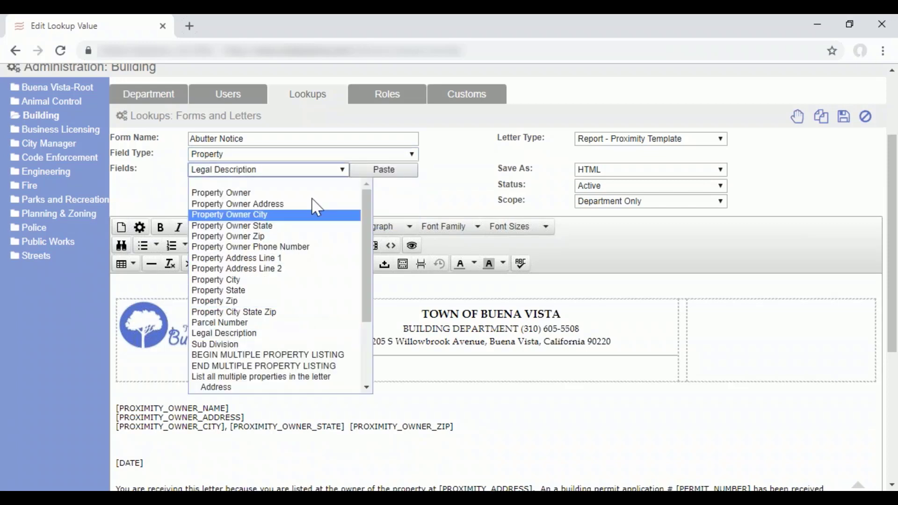
left_click(465, 186)
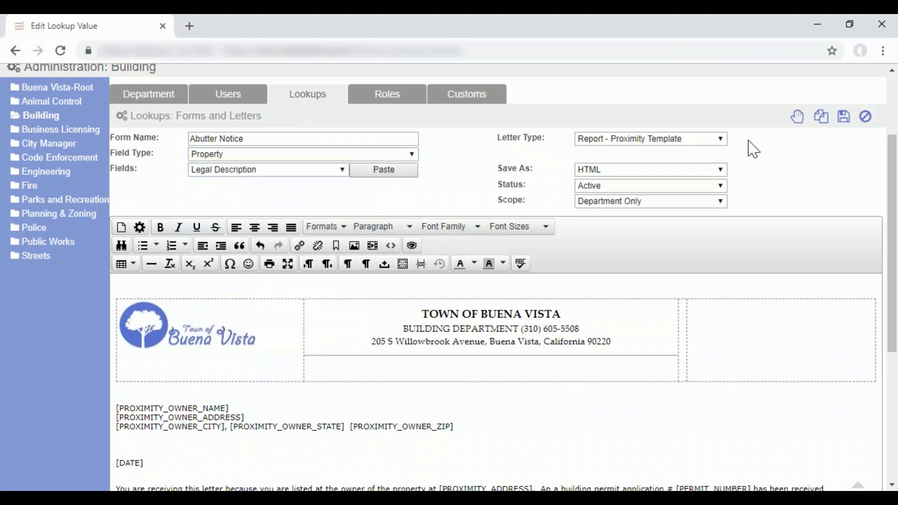
left_click(866, 117)
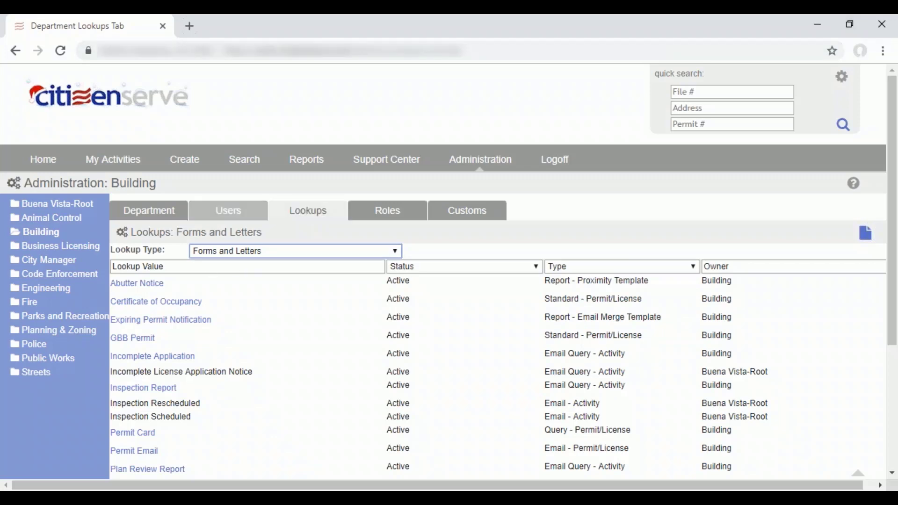
List the Building department's users and open the details of the third user in the list.
left_click(171, 214)
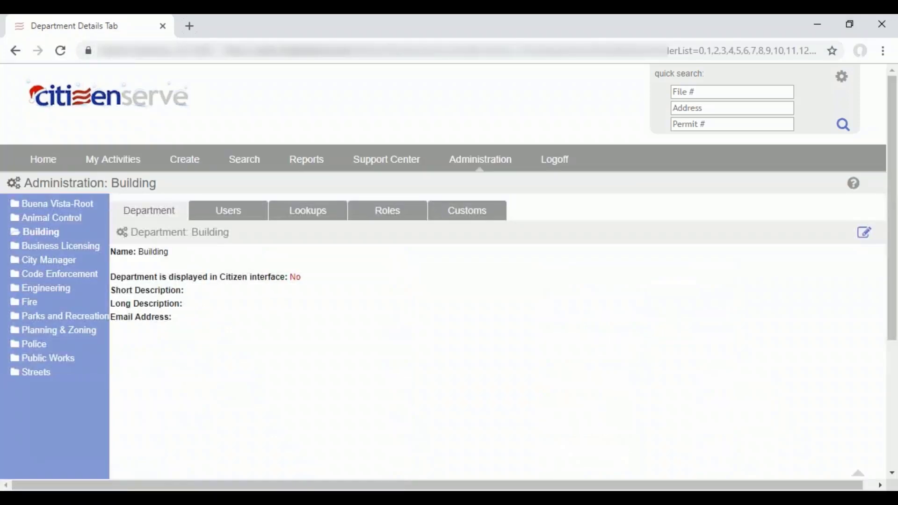
left_click(228, 218)
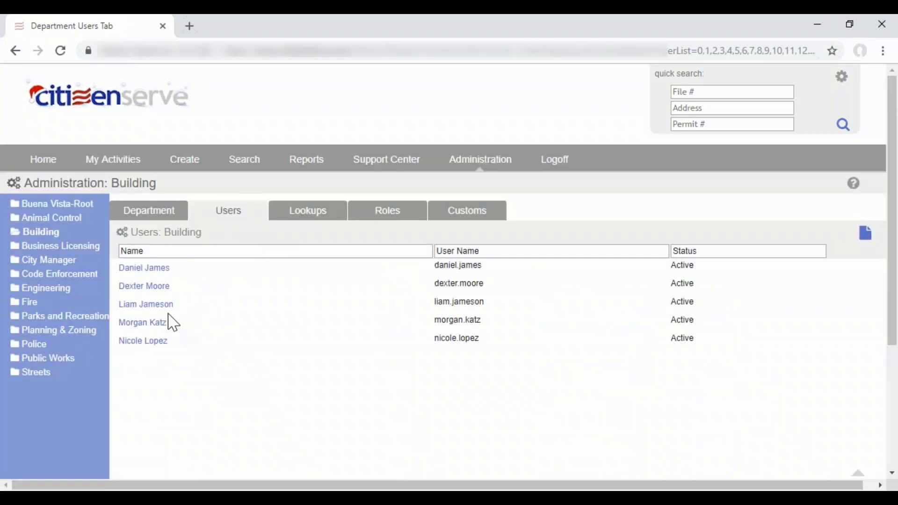
left_click(149, 305)
scroll(211, 311, "down", 4)
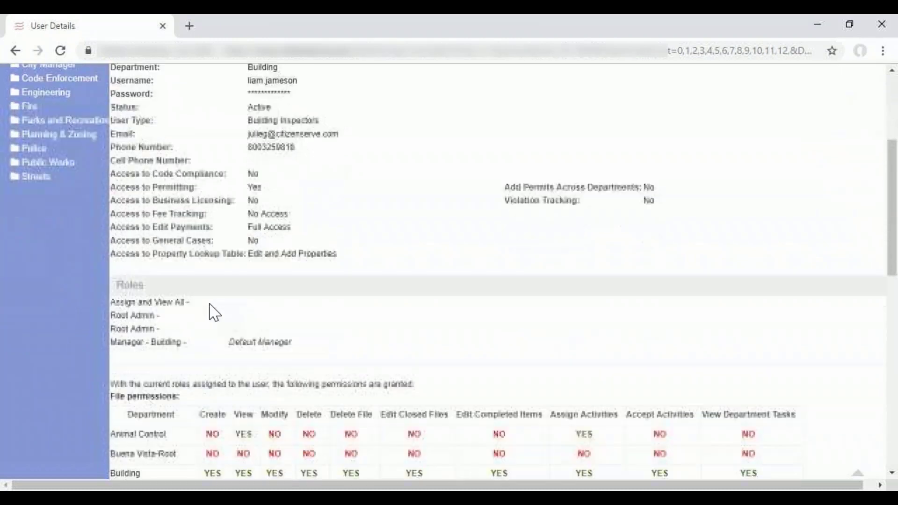
Examine the user's file permissions: the Building row, Business Licensing view access, Edit Closed Files and Edit Completed Items.
scroll(214, 313, "down", 6)
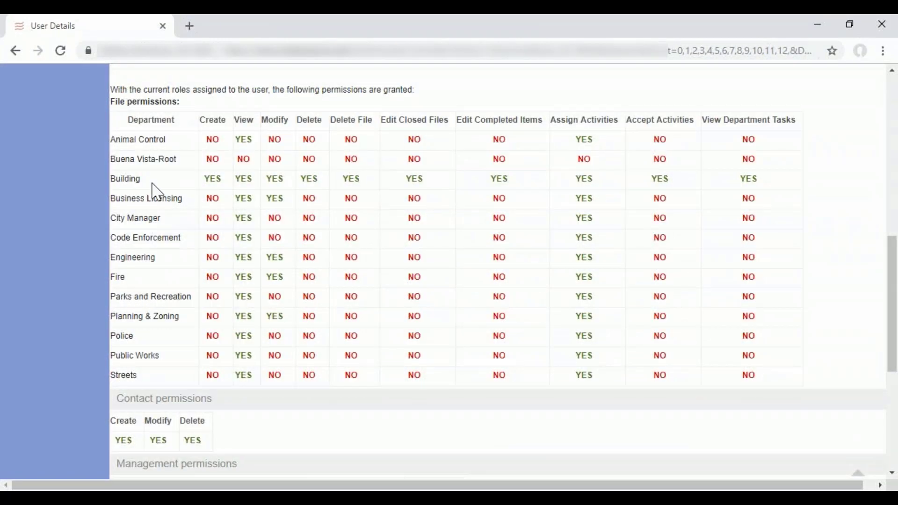
left_click_drag(140, 179, 808, 190)
left_click(120, 181)
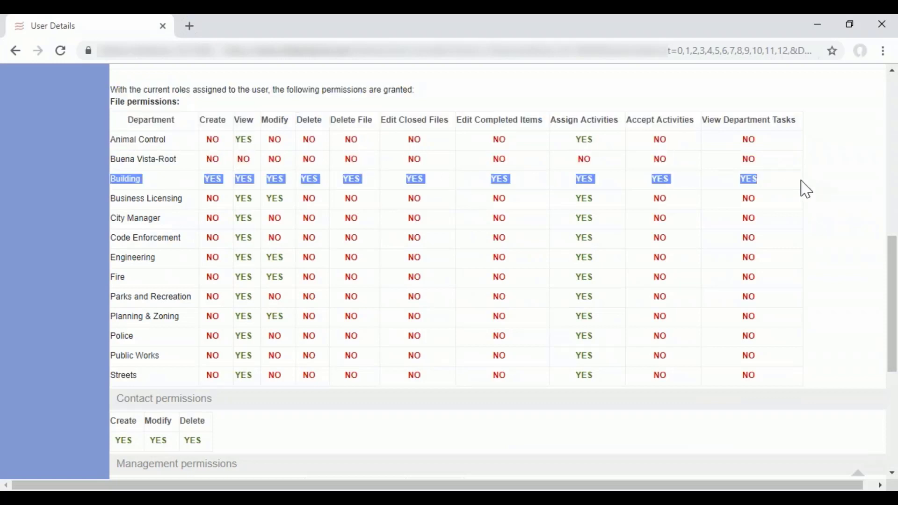
double_click(246, 199)
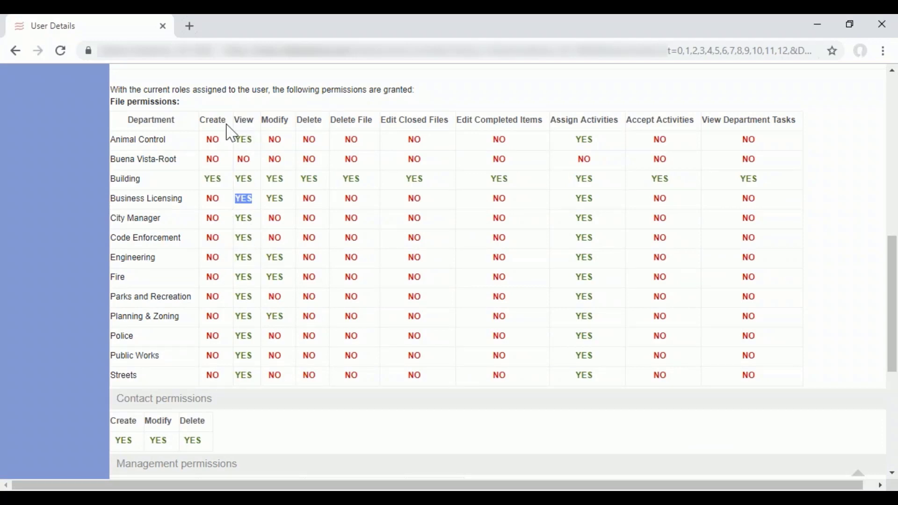
left_click_drag(450, 120, 383, 133)
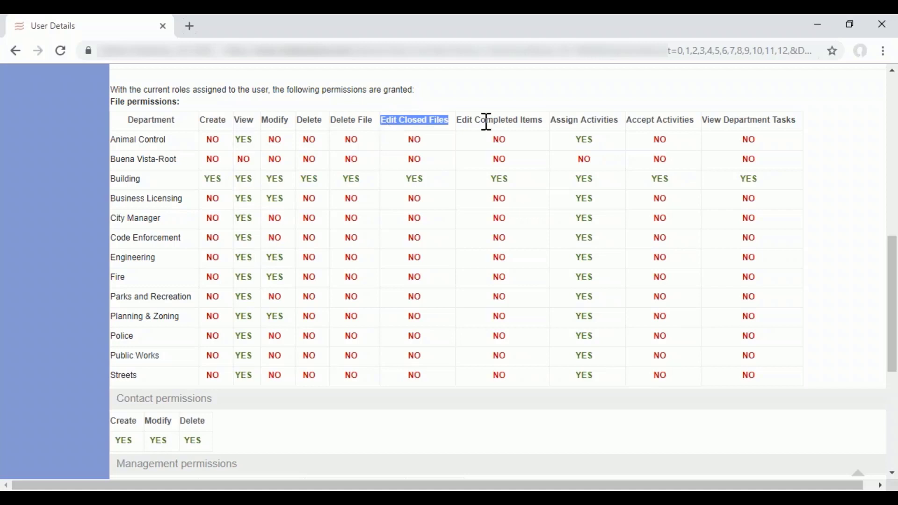
left_click_drag(538, 120, 457, 120)
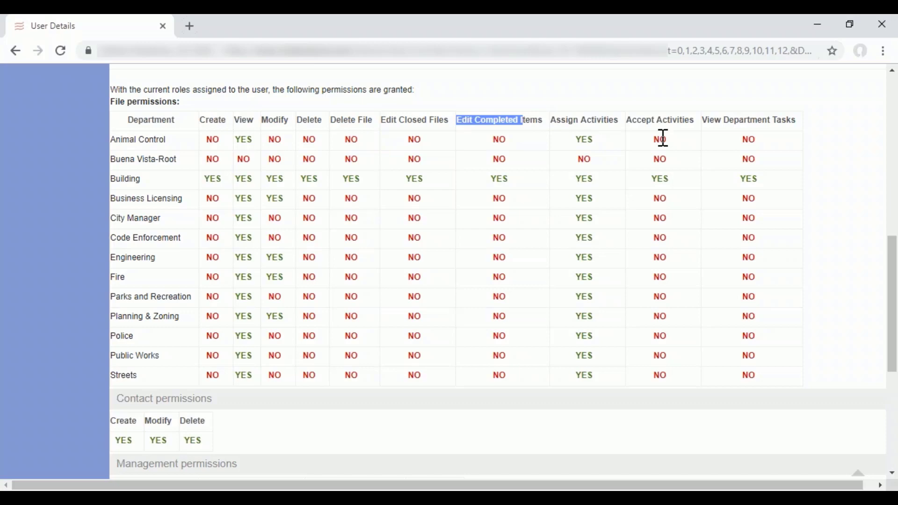
Examine the user's management permissions for Building and Business Licensing, including managing lookup options, managing user accounts and running reports.
scroll(510, 287, "down", 6)
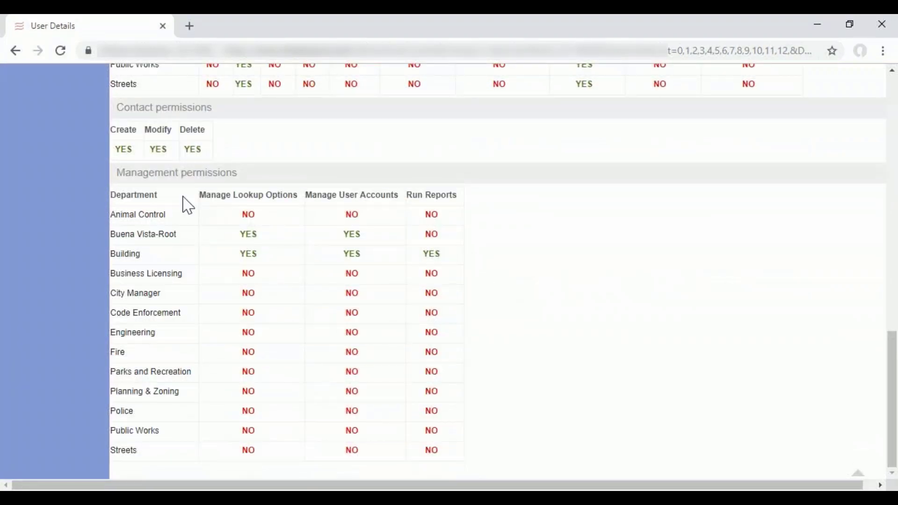
left_click_drag(116, 173, 221, 177)
left_click(242, 174)
left_click_drag(231, 257, 455, 264)
left_click_drag(225, 277, 465, 285)
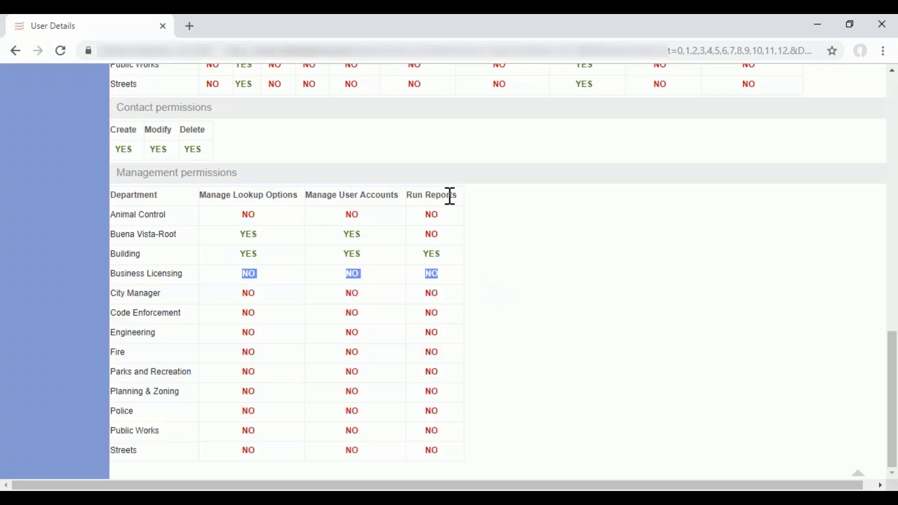
left_click_drag(458, 195, 201, 205)
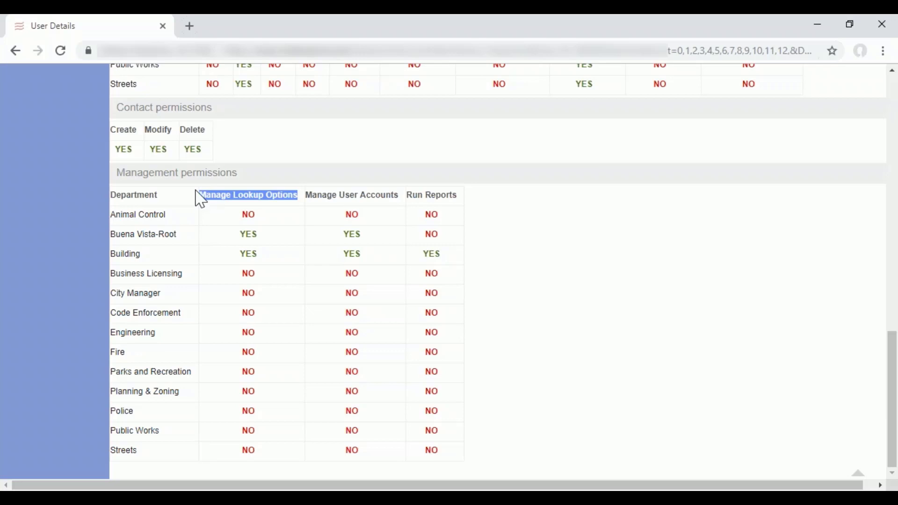
Move the user details window out of view to return to the Home page and open the jim's business park permit from My Tasks.
left_click(860, 31)
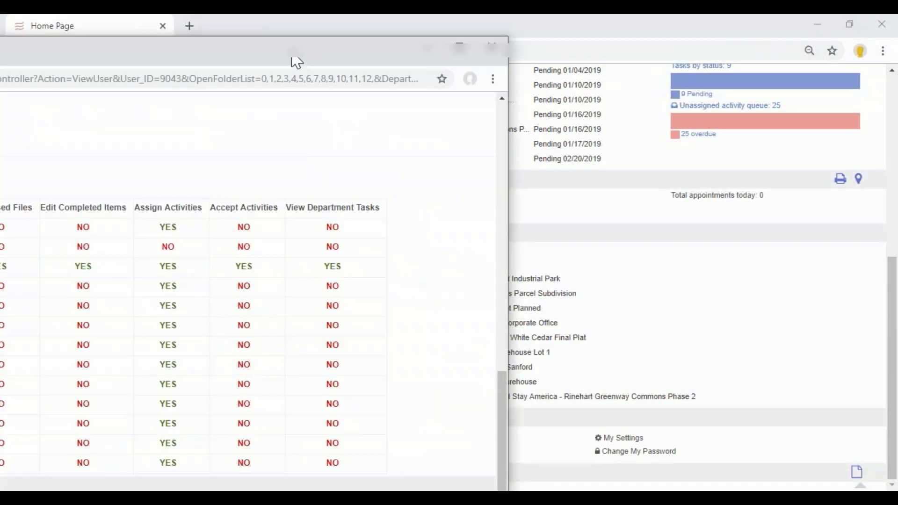
left_click_drag(295, 60, 763, 113)
left_click_drag(897, 118, 897, 183)
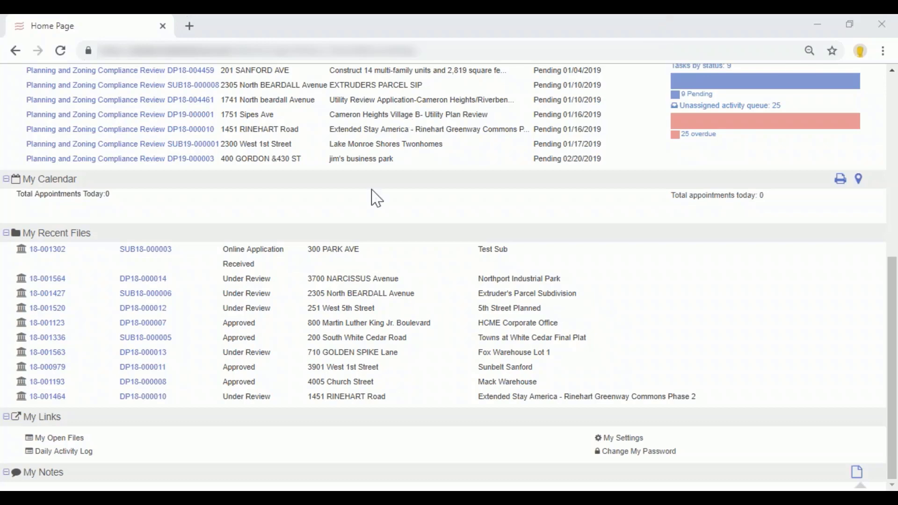
scroll(374, 195, "up", 3)
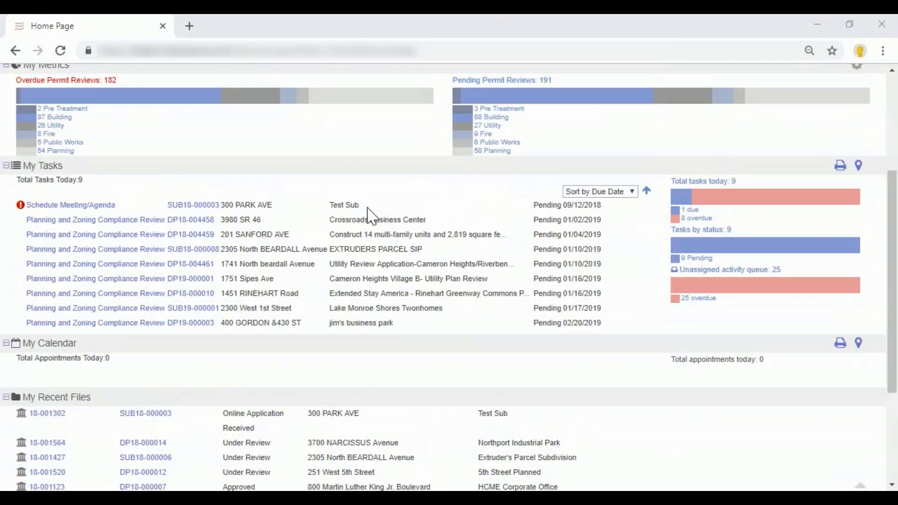
left_click(192, 328)
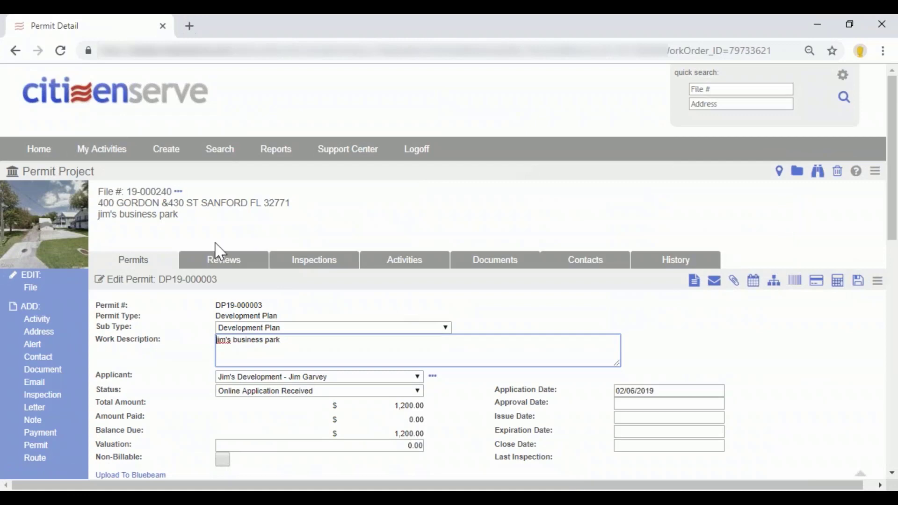
Review the jim's business park permit's project title, property information, project information and required submittal documents.
left_click_drag(100, 216, 180, 226)
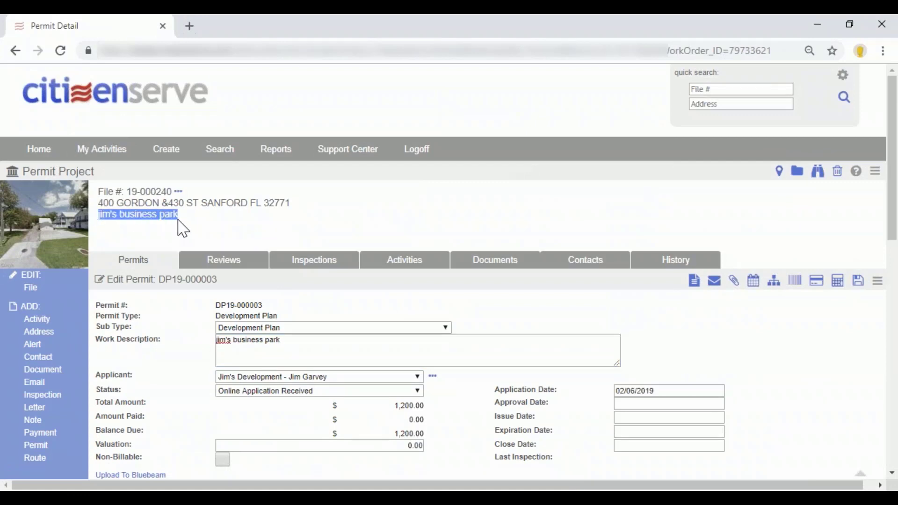
scroll(315, 217, "down", 1)
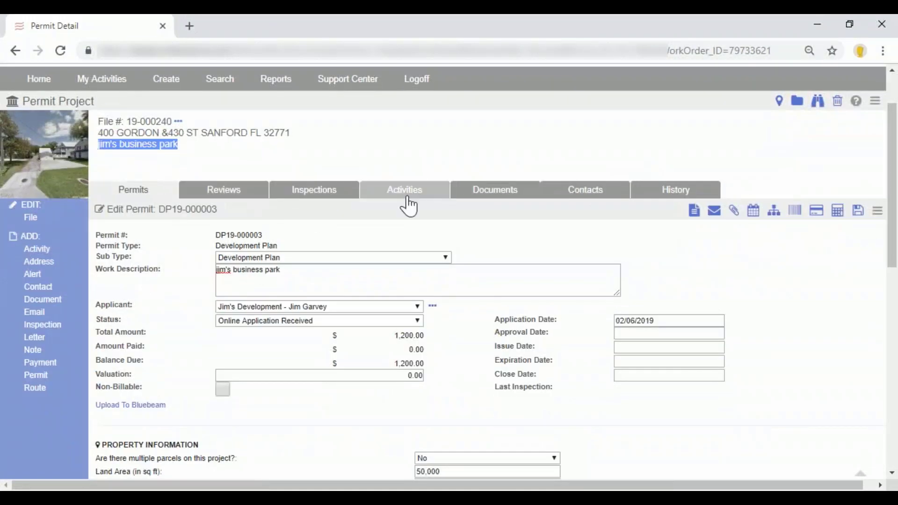
scroll(416, 215, "down", 4)
scroll(451, 214, "down", 3)
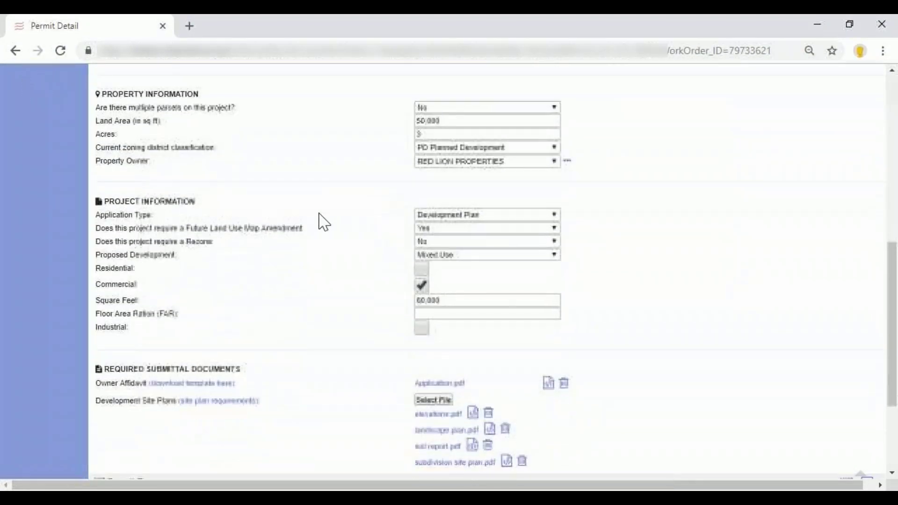
scroll(248, 178, "up", 2)
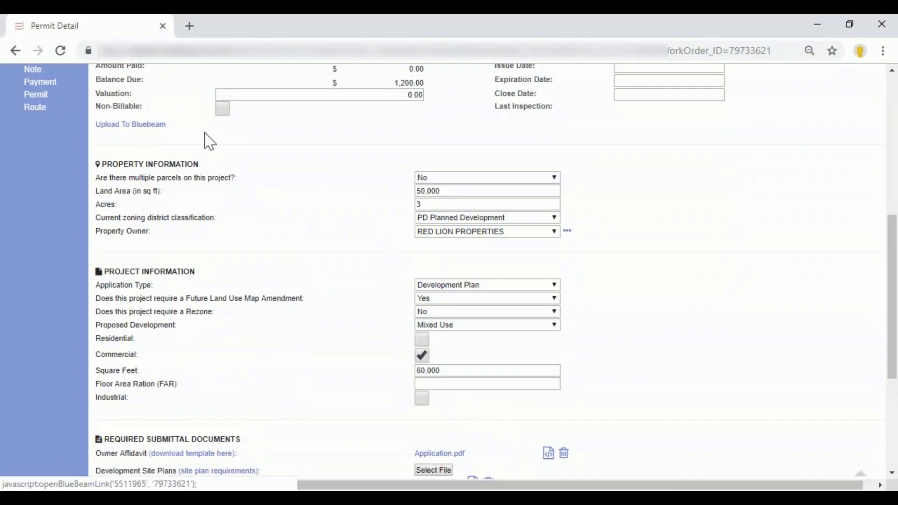
scroll(307, 171, "down", 1)
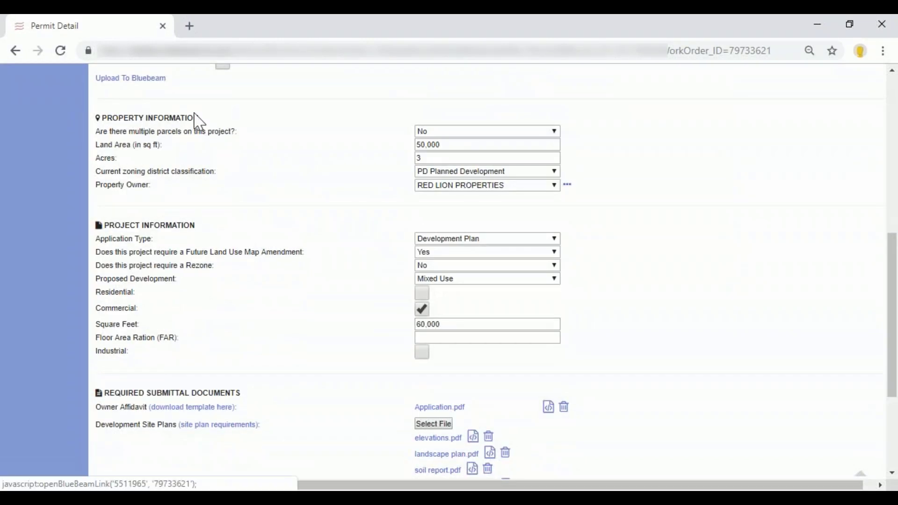
View the landscape plan.pdf from the permit's required submittal documents, closing the file once viewed.
scroll(251, 121, "down", 2)
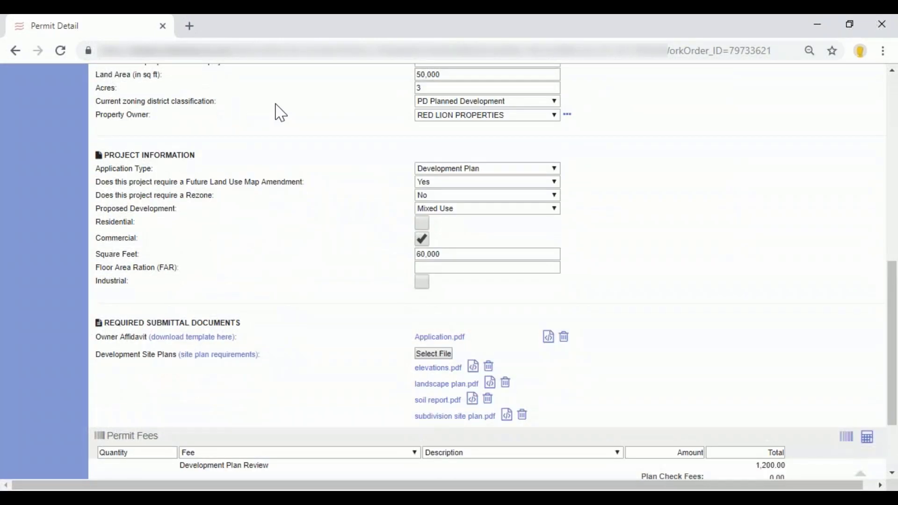
scroll(297, 141, "up", 2)
scroll(301, 145, "down", 3)
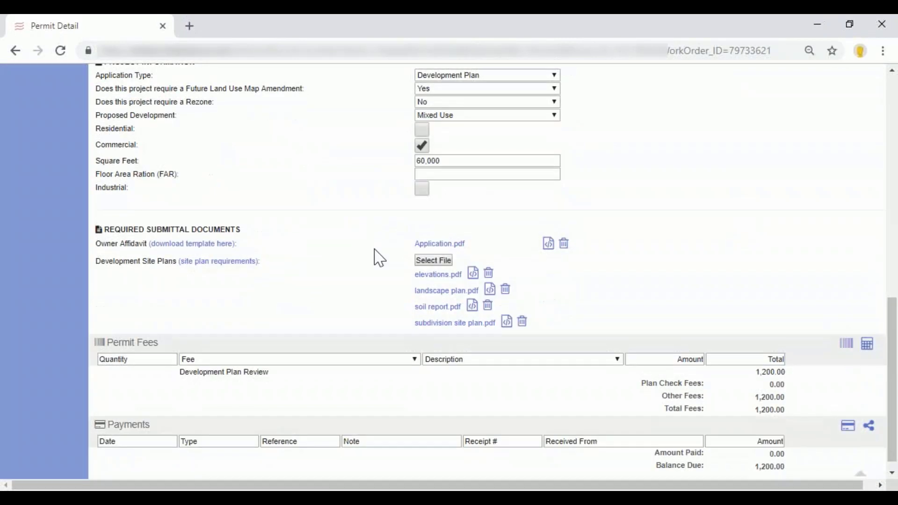
left_click(440, 291)
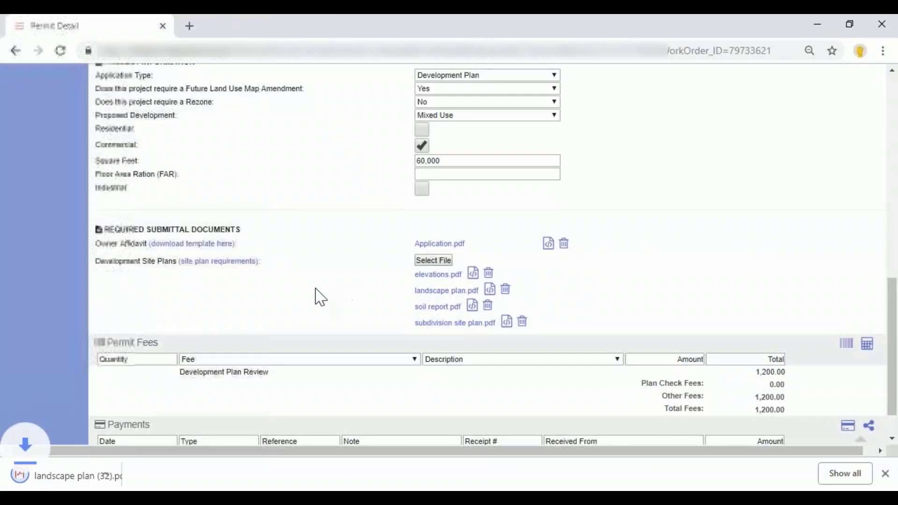
left_click(96, 481)
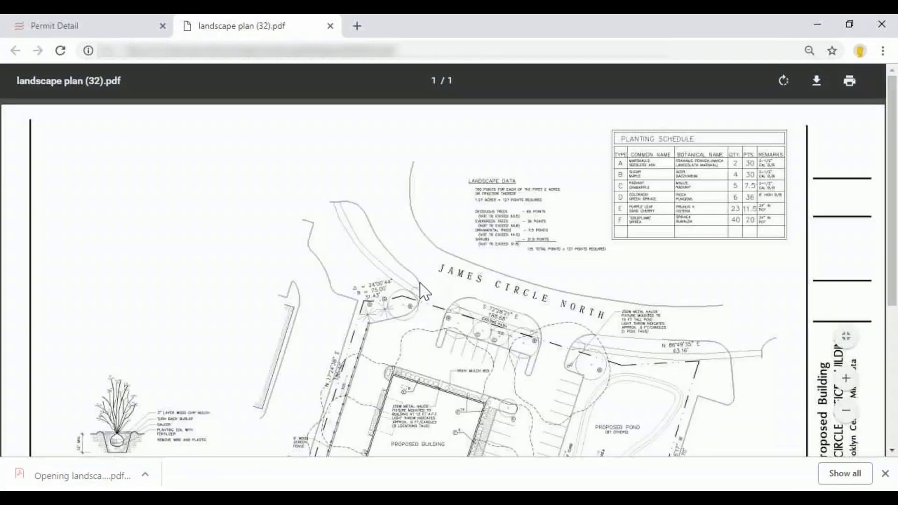
left_click(331, 27)
left_click(432, 260)
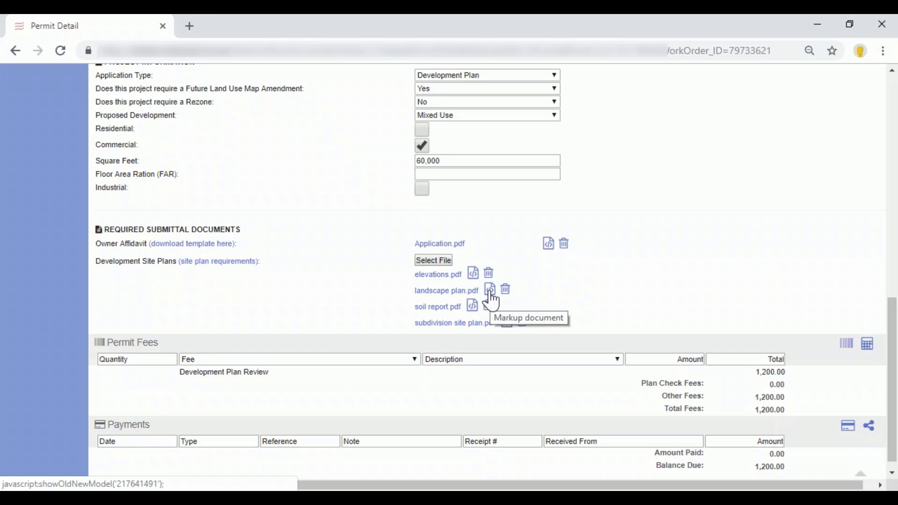
Examine the permit's fees and payments, highlighting the Development Plan Review fee.
scroll(493, 303, "down", 1)
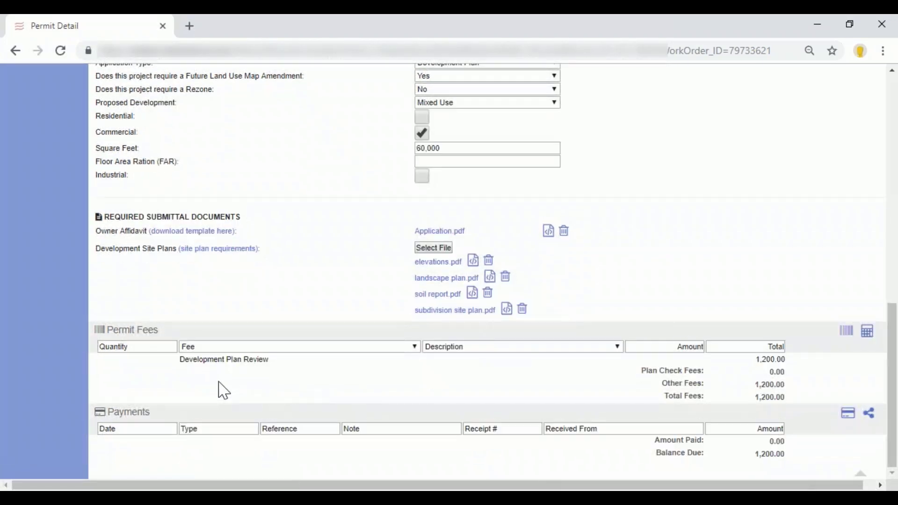
left_click_drag(181, 360, 267, 375)
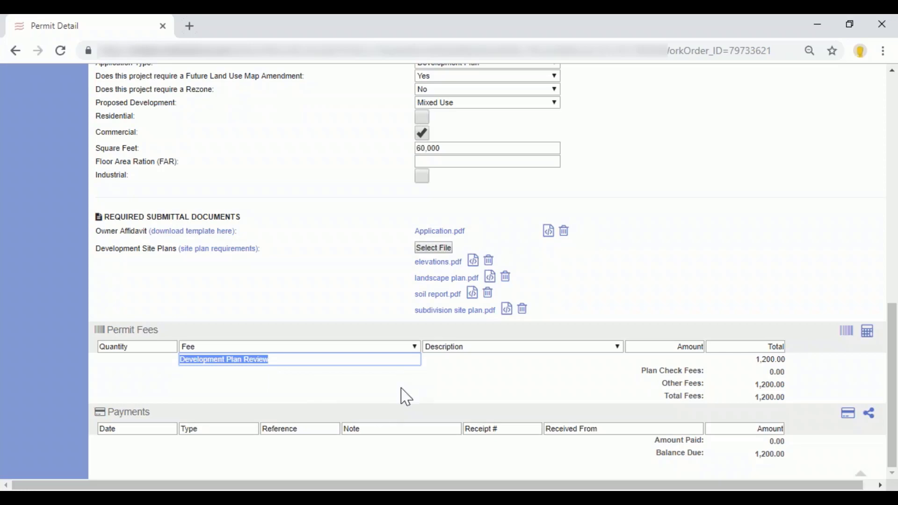
scroll(525, 351, "up", 10)
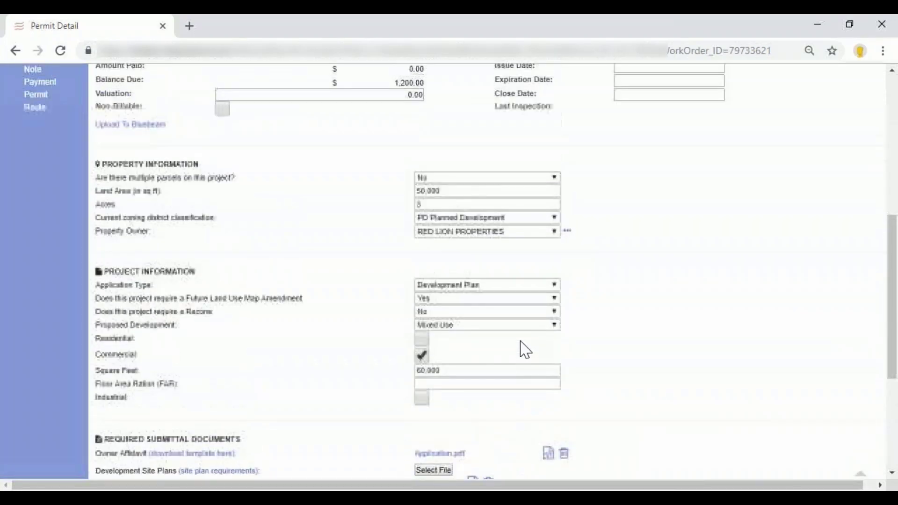
Examine the file's Development Plan Review activities and the form for adding a review route, closing the form without saving.
left_click(223, 157)
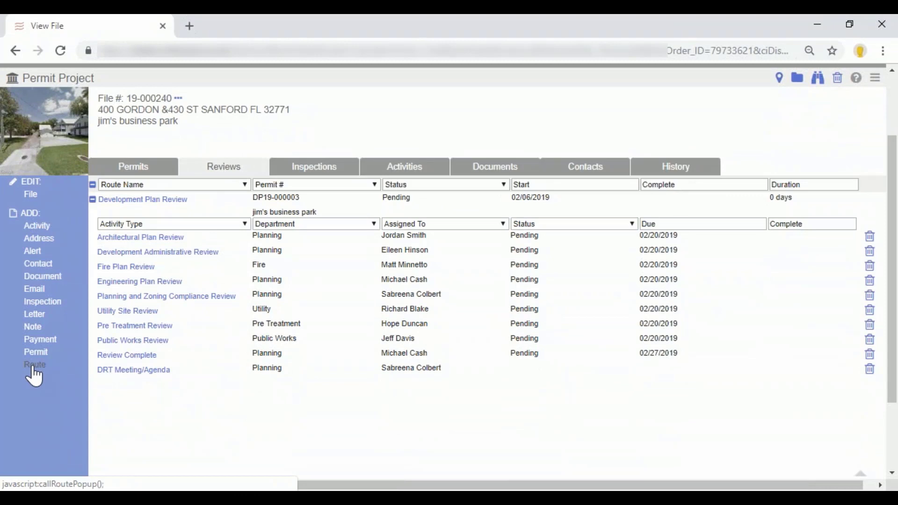
left_click(34, 367)
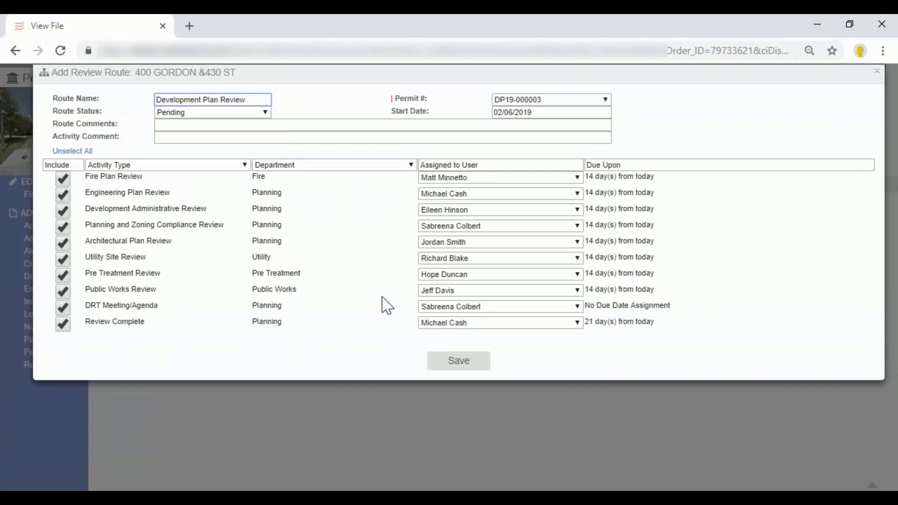
left_click(877, 71)
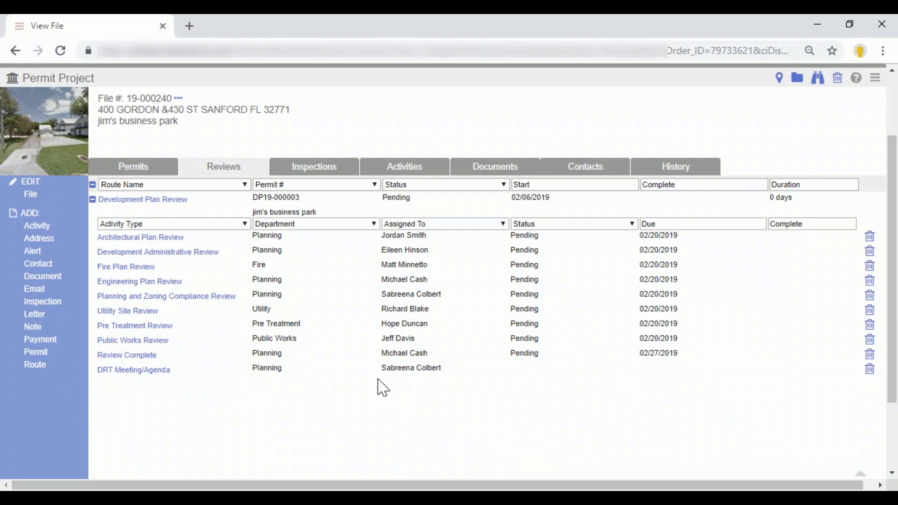
scroll(311, 250, "down", 1)
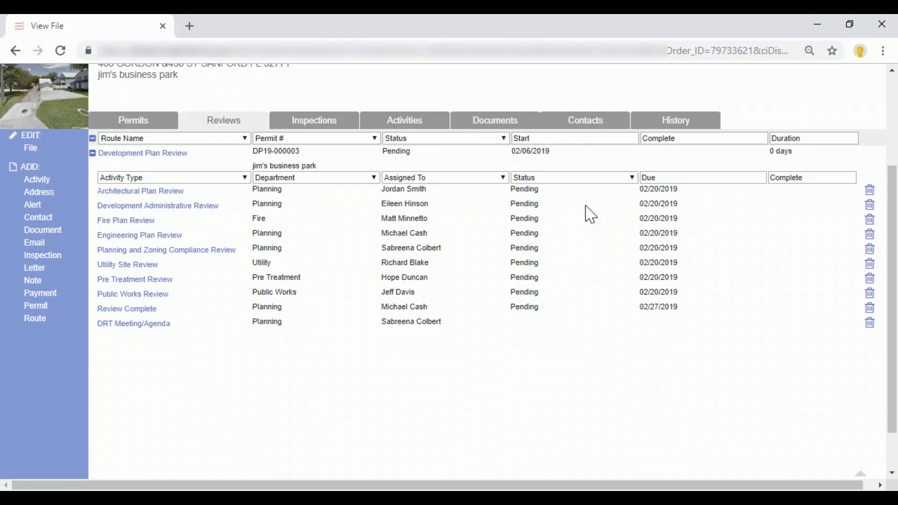
Start a new permit project and name it "jim's 2nd development".
scroll(541, 206, "up", 3)
mouse_move(172, 162)
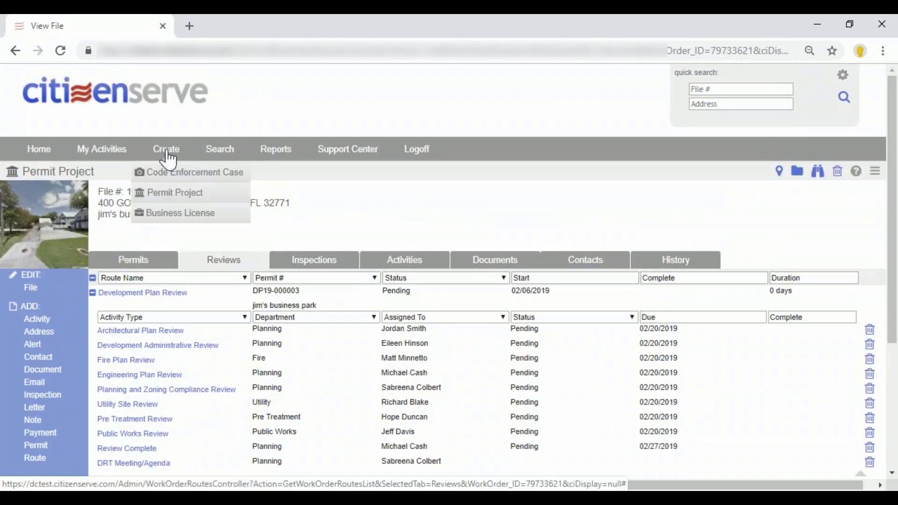
left_click(174, 196)
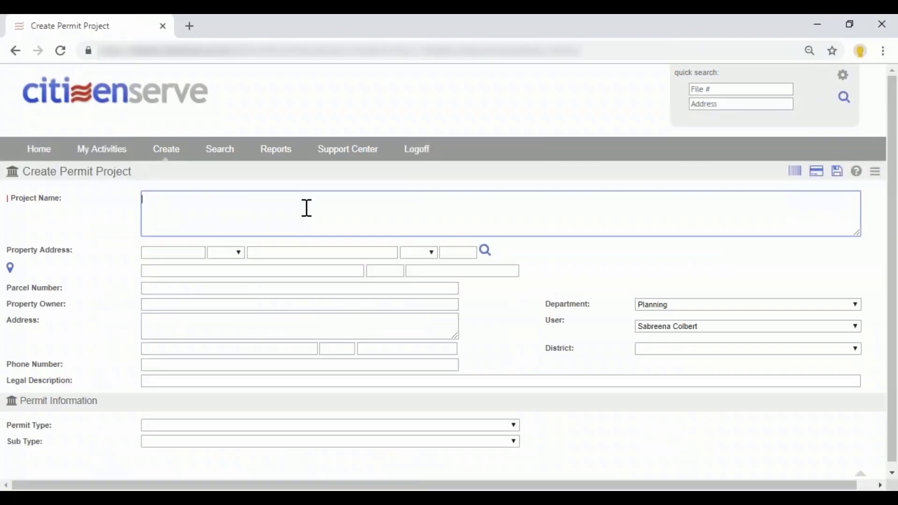
type("jim's 2nd cde")
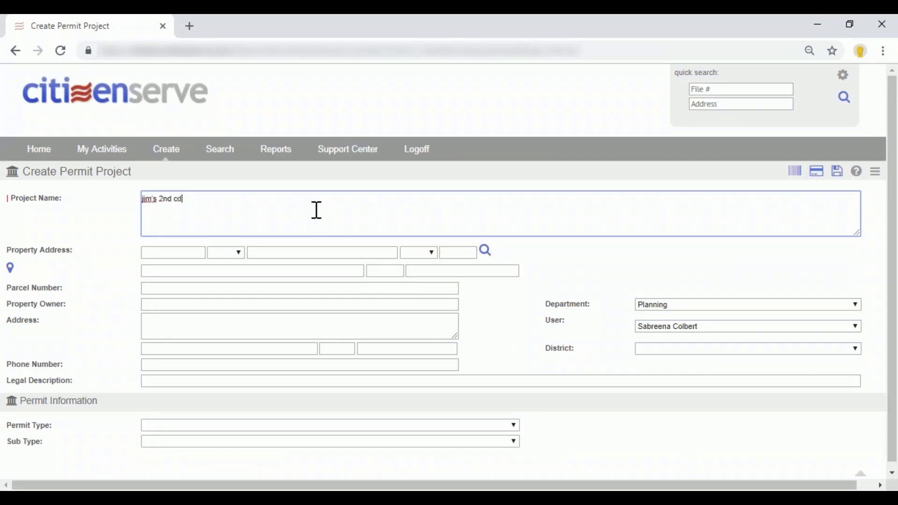
key("BackSpace")
key("BackSpace")
key("BackSpace")
type("develp")
key("BackSpace")
type("opment")
Search for the project's property by street number and street name, and fill in the details from the matching parcel.
left_click(166, 255)
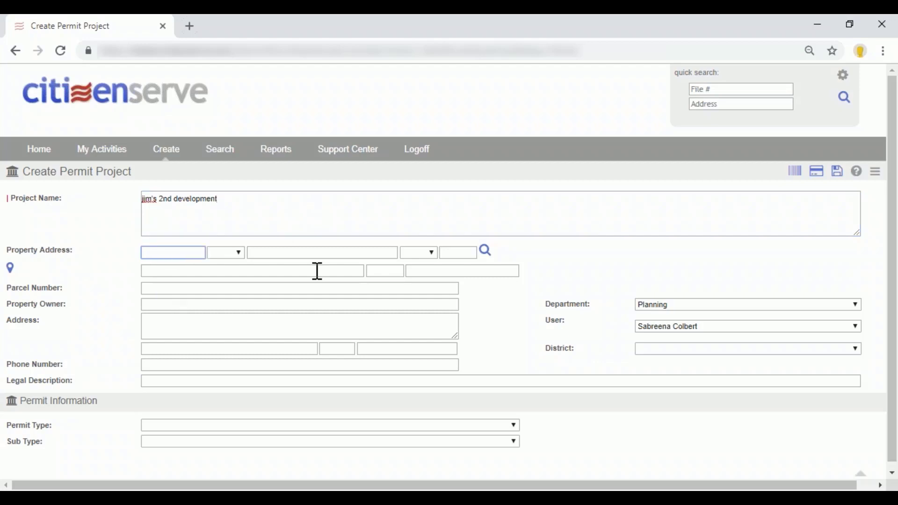
key("Tab")
key("Tab")
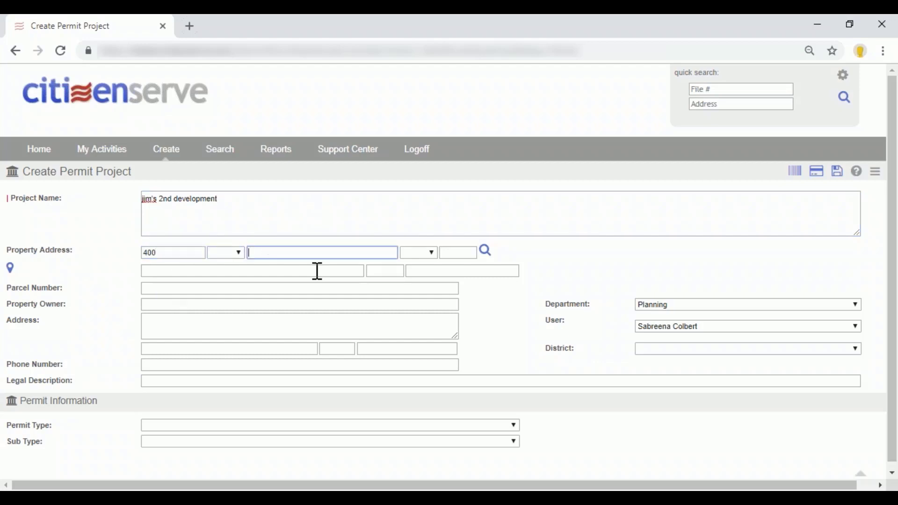
left_click(487, 252)
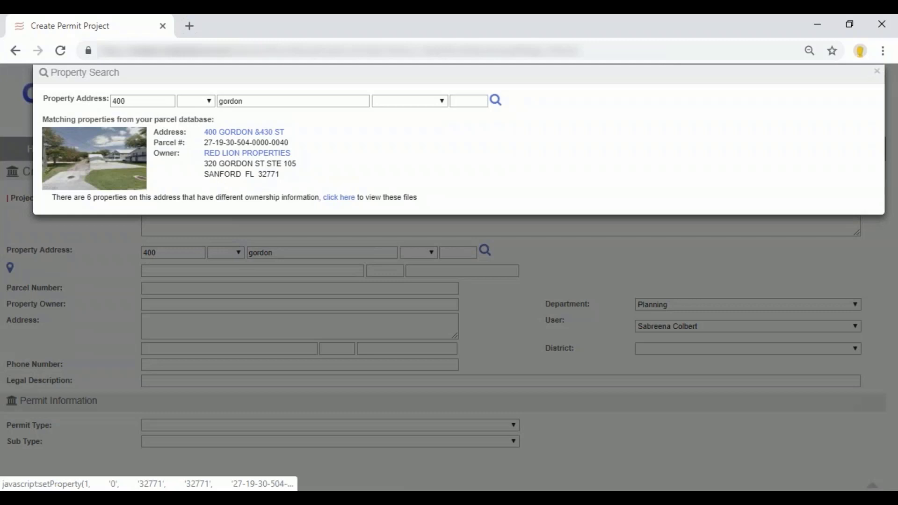
left_click(244, 132)
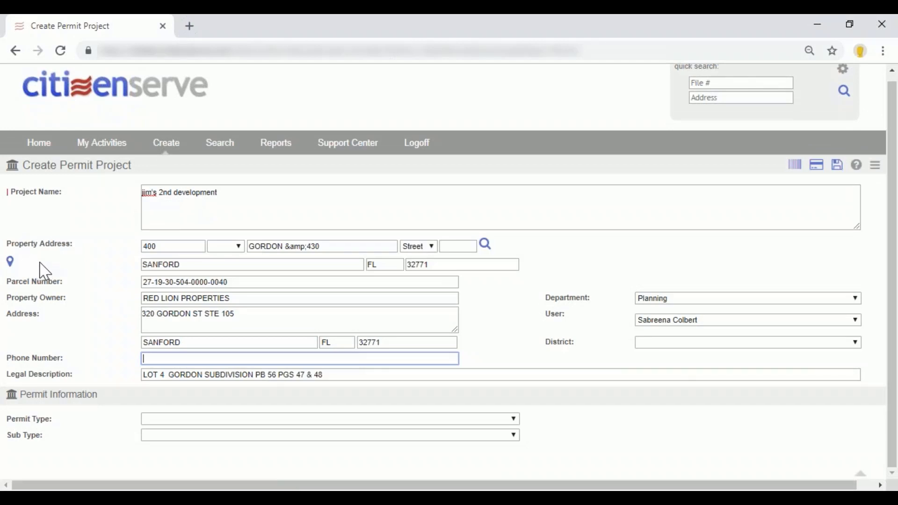
Open the property's map view and try moving the location marker to a nearby building.
left_click(12, 263)
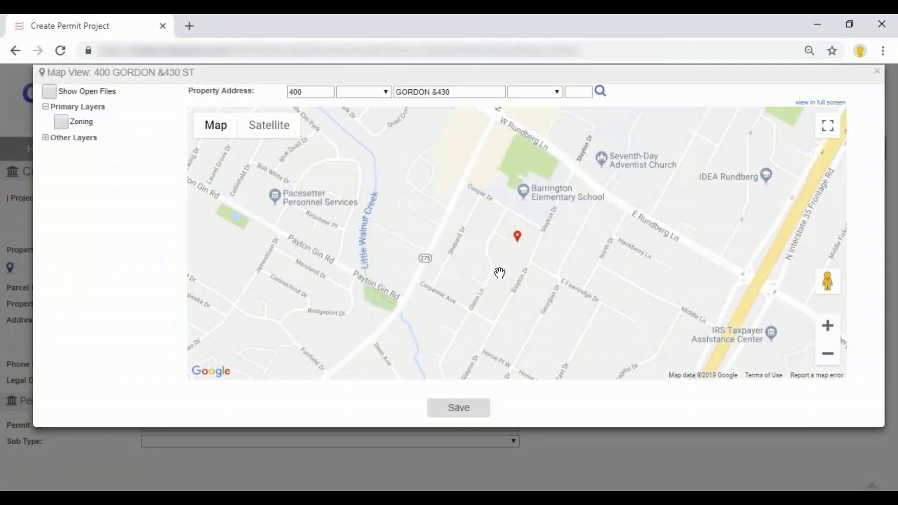
scroll(517, 260, "up", 5)
left_click_drag(538, 212, 534, 301)
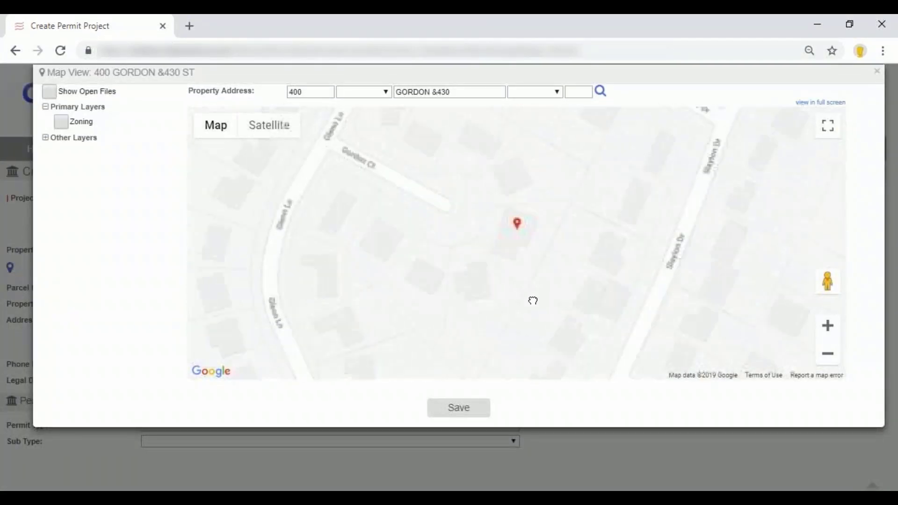
left_click_drag(519, 247, 510, 181)
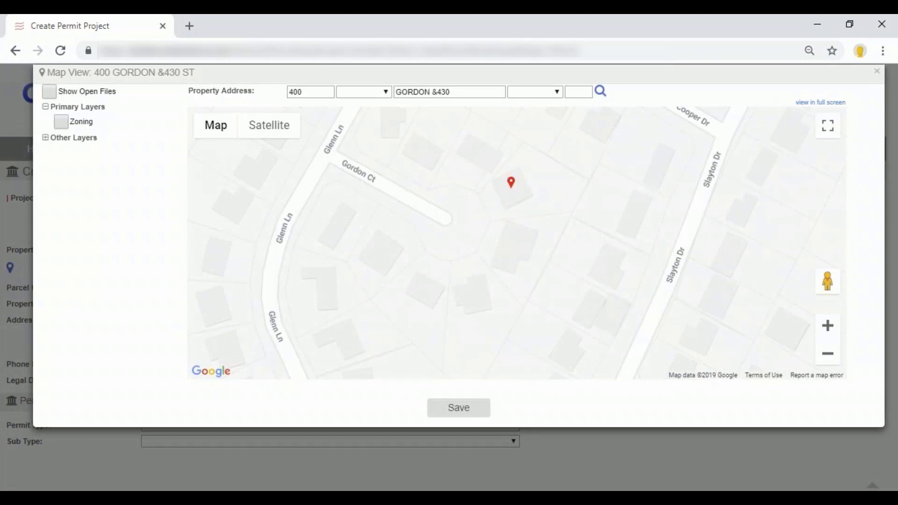
double_click(326, 92)
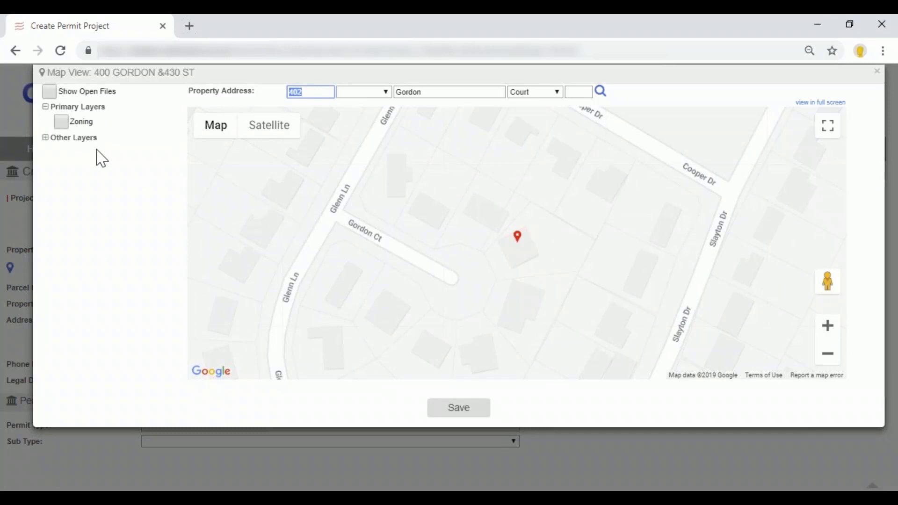
Turn on the Zoning layer and inspect the area around the property marker on the map.
left_click(61, 122)
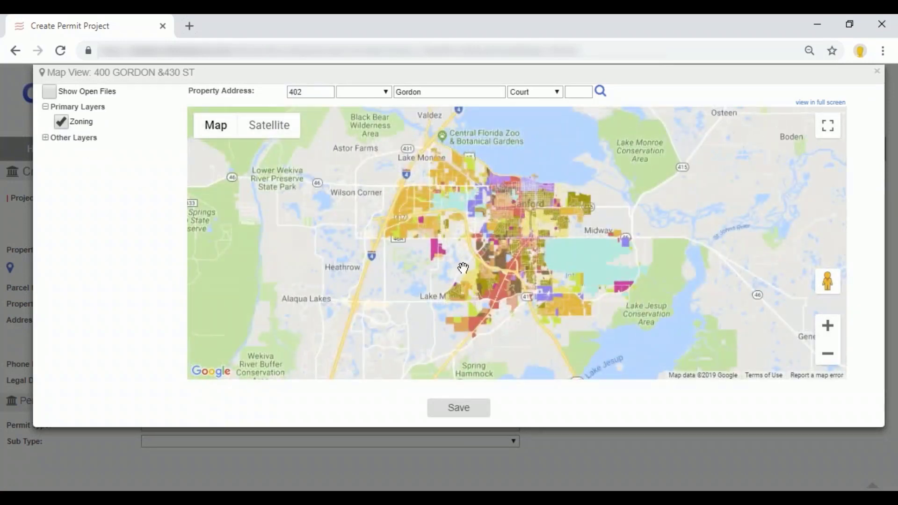
scroll(554, 263, "up", 1)
scroll(460, 238, "up", 1)
scroll(496, 258, "up", 4)
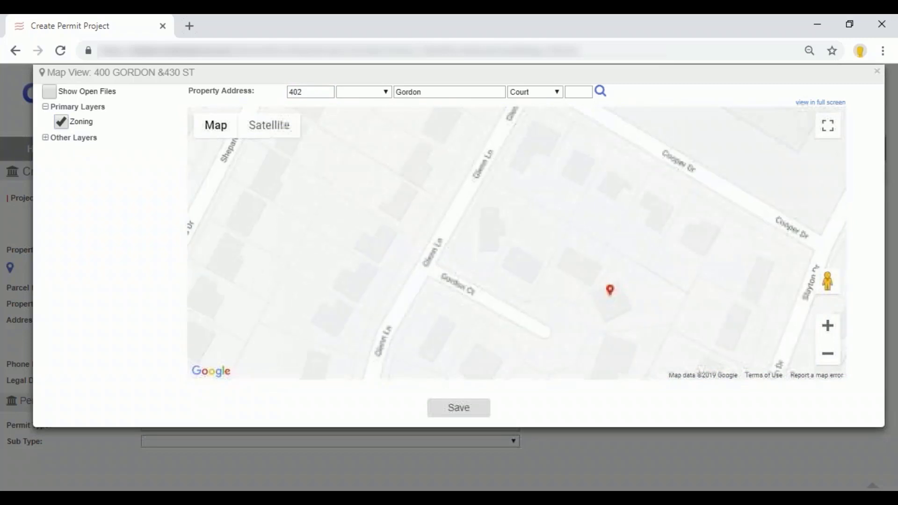
left_click_drag(560, 299, 469, 224)
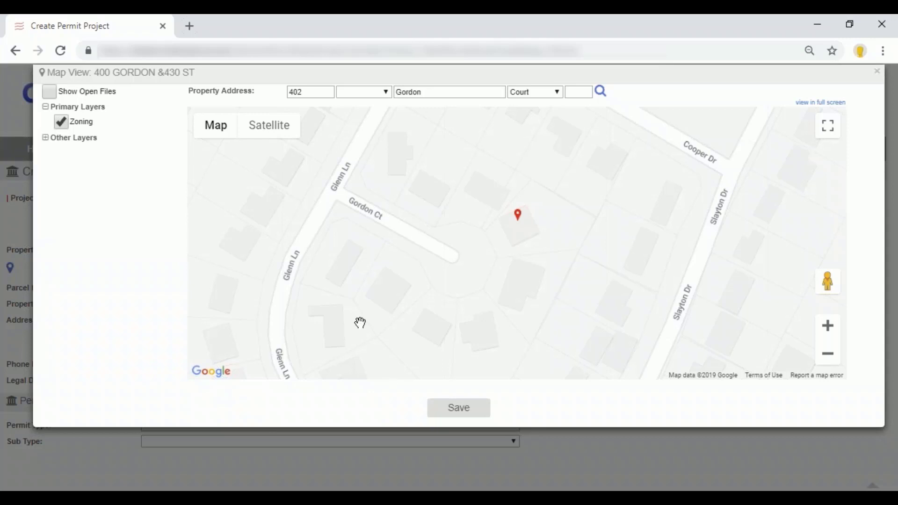
scroll(470, 226, "up", 2)
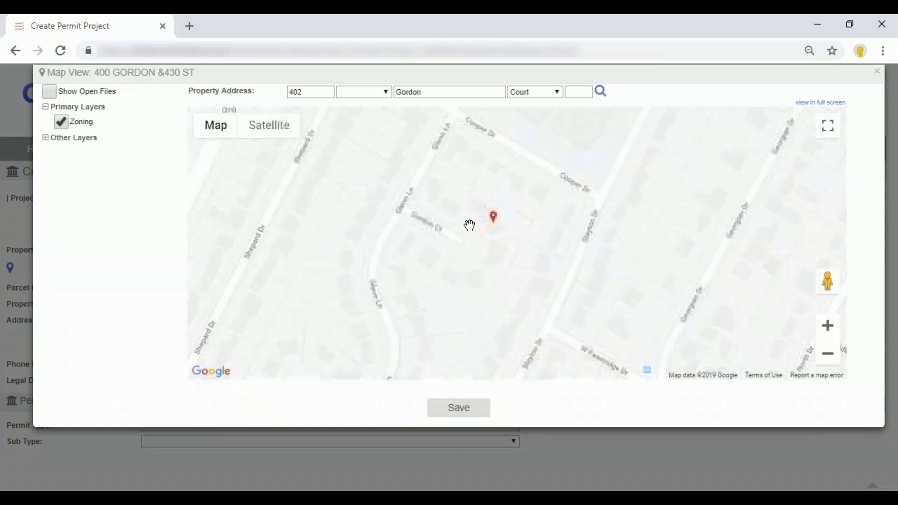
left_click_drag(495, 297, 501, 323)
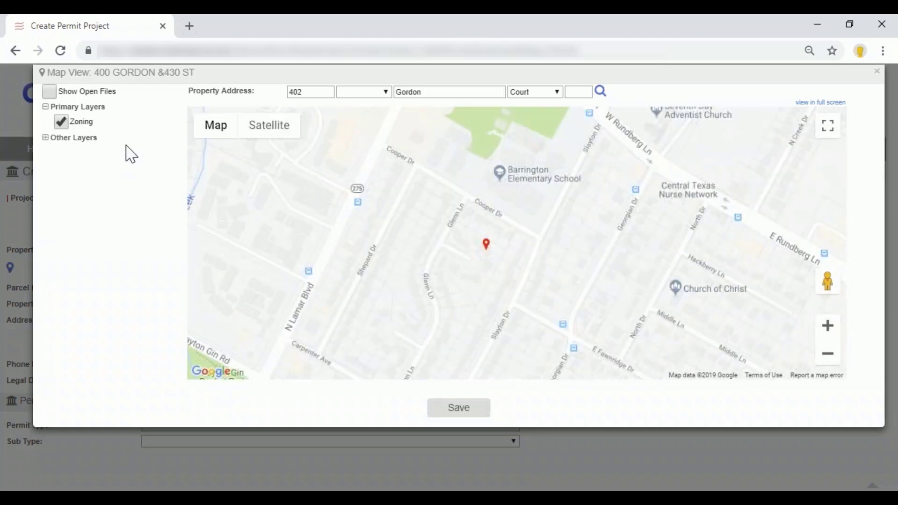
Show open files on the map, inspect the wider area and Other Layers, and close the map view without saving.
left_click(50, 91)
scroll(403, 257, "down", 4)
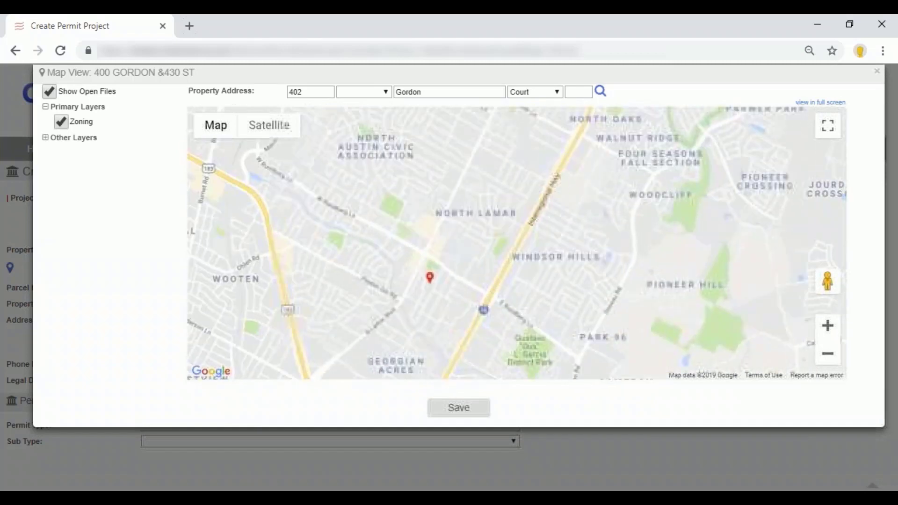
scroll(372, 274, "down", 1)
left_click_drag(369, 273, 468, 335)
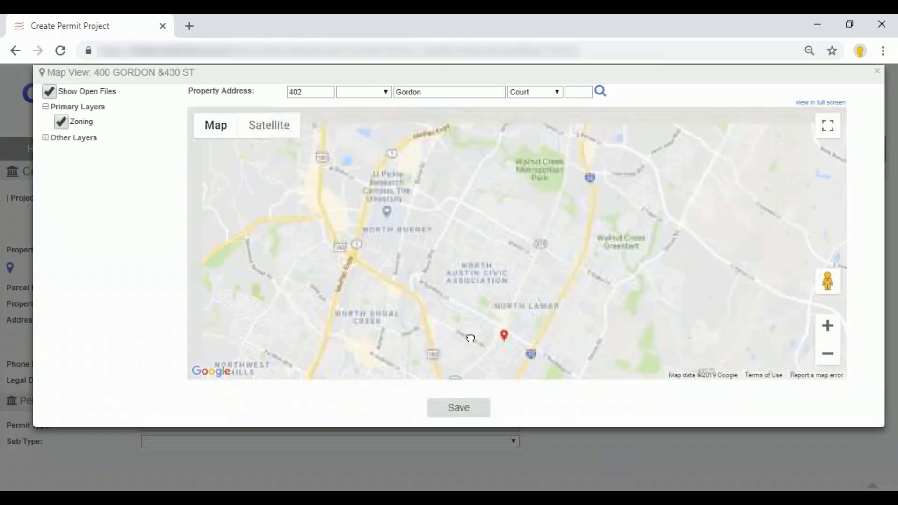
scroll(471, 308, "down", 1)
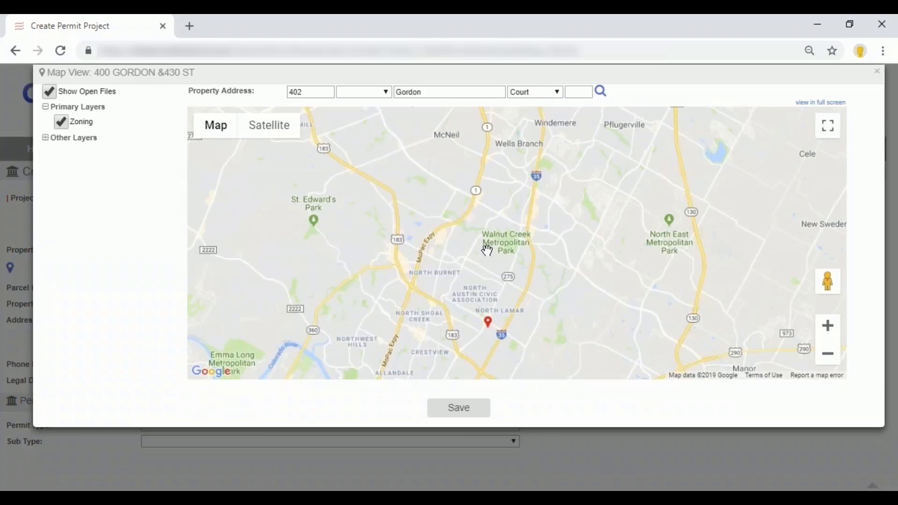
scroll(487, 250, "up", 2)
left_click_drag(487, 251, 487, 285)
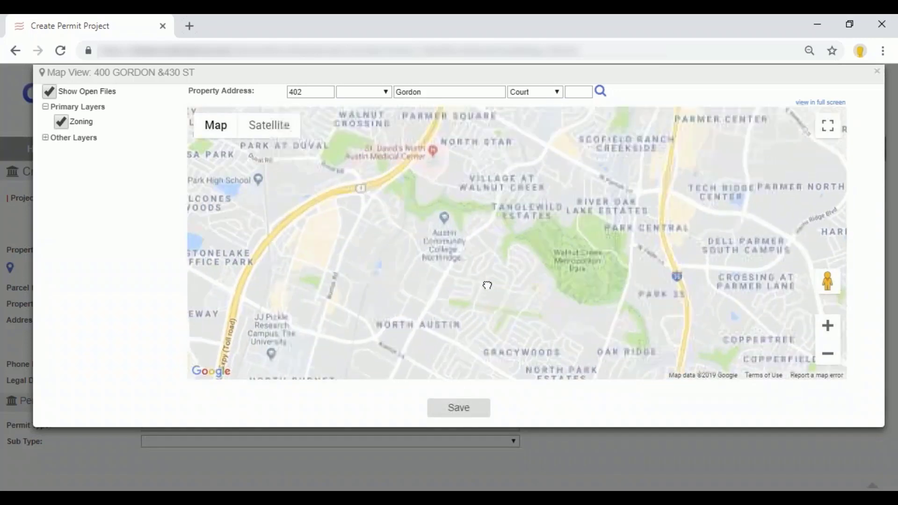
mouse_move(215, 137)
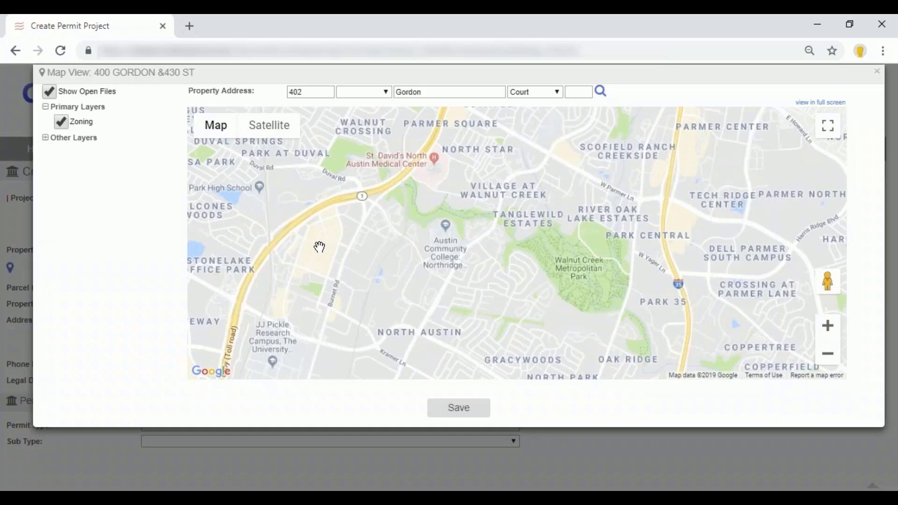
left_click(46, 138)
left_click(877, 71)
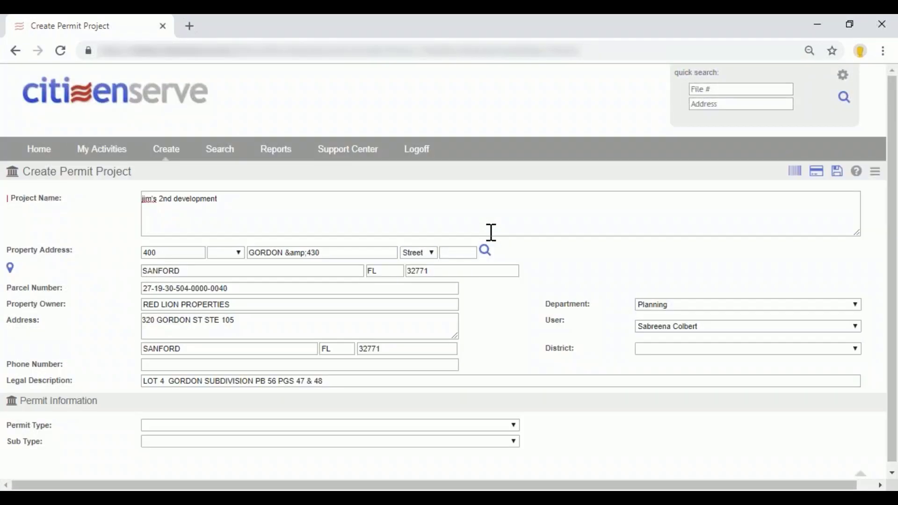
Set the new project's permit type to Development Plan.
left_click(220, 422)
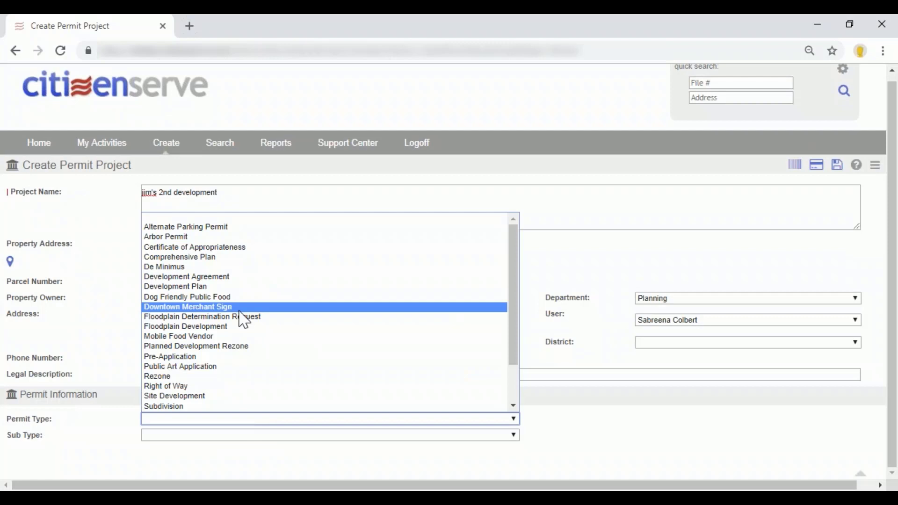
left_click(244, 287)
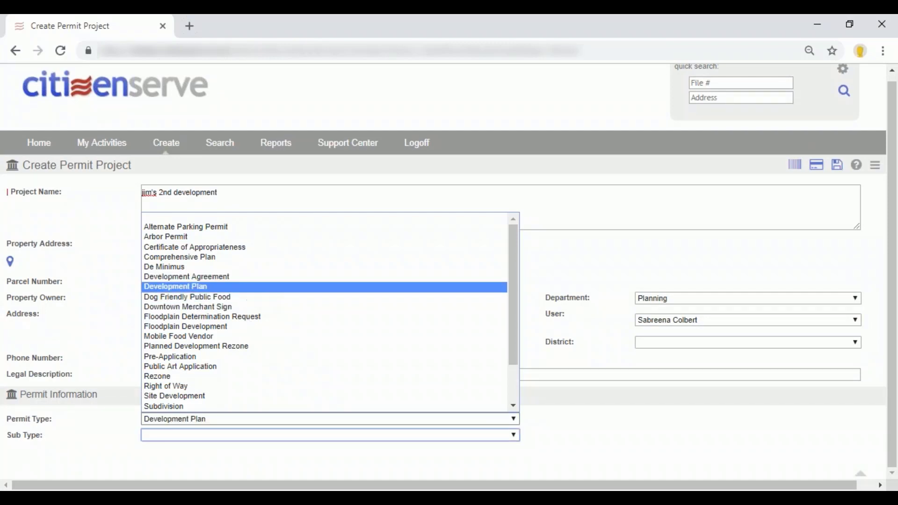
Set the new project's permit sub type to Development Plan.
left_click(266, 419)
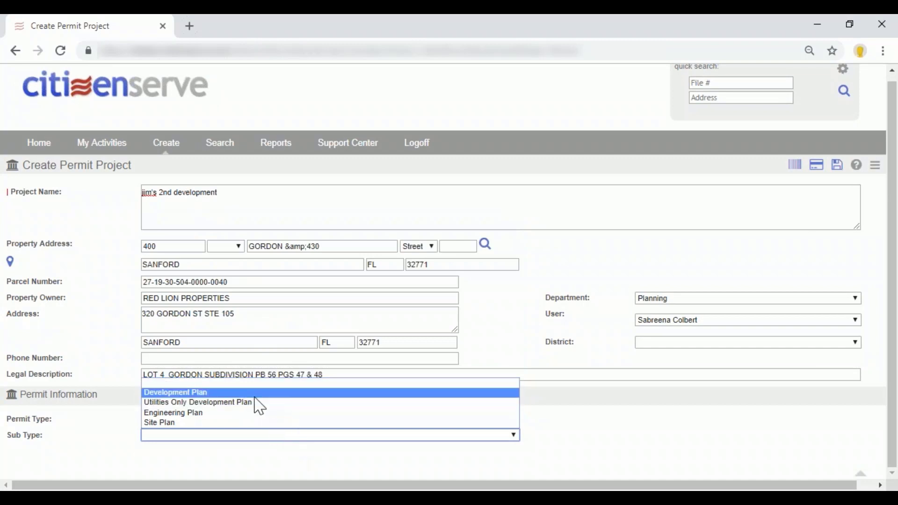
left_click(254, 396)
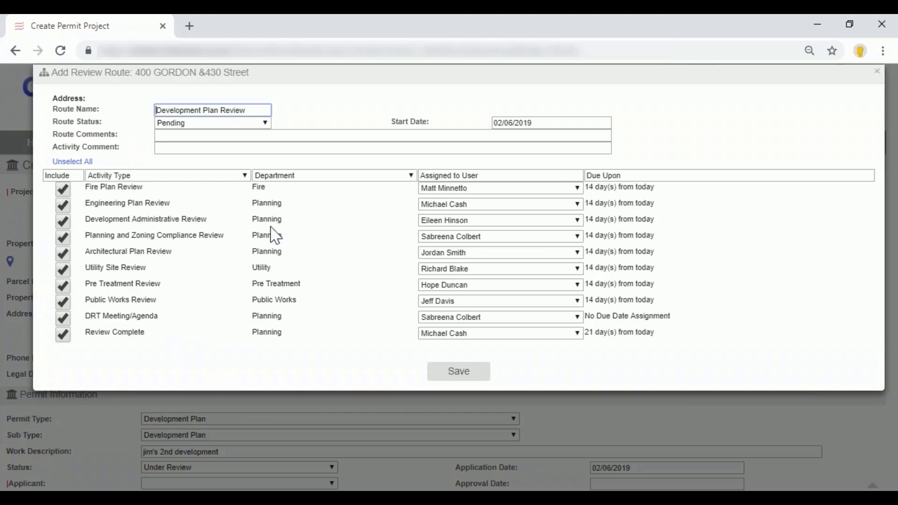
Toggle Fire Plan Review's inclusion off and on, check its assignee choices, and close the Development Plan Review route without saving.
left_click(64, 190)
left_click(63, 190)
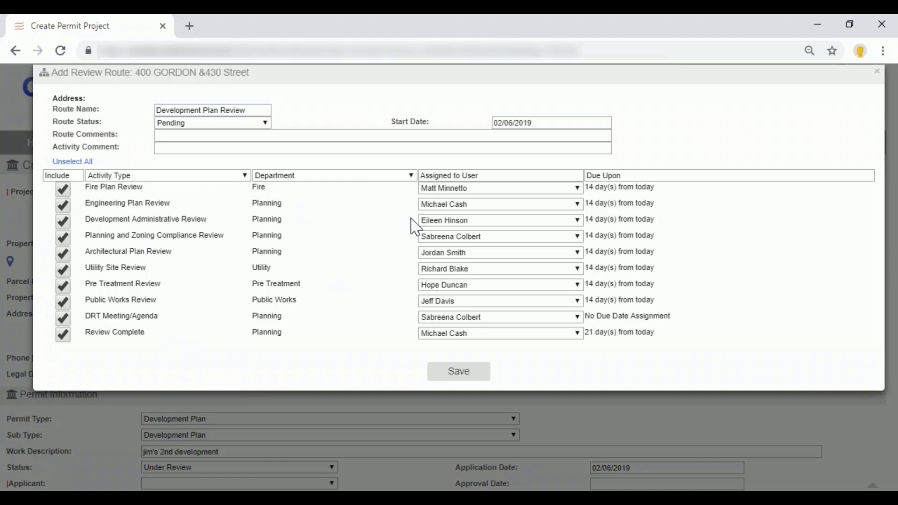
left_click(487, 189)
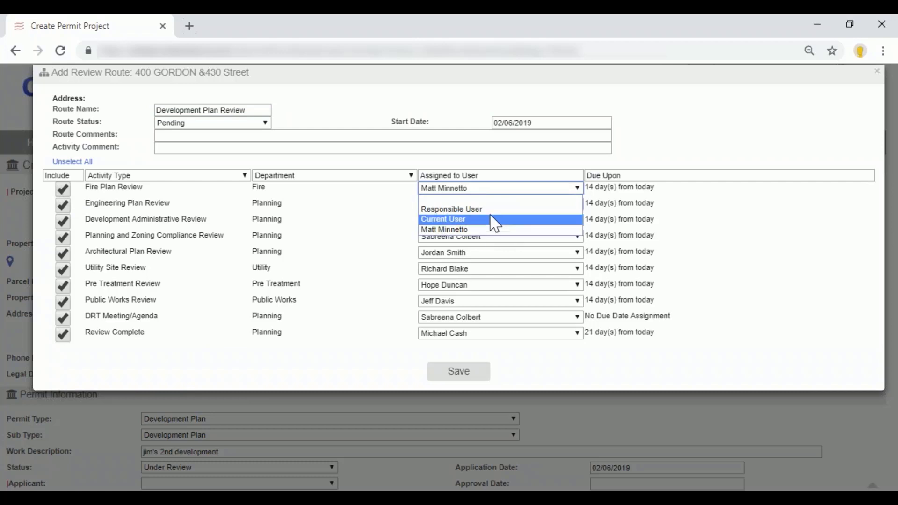
left_click(476, 230)
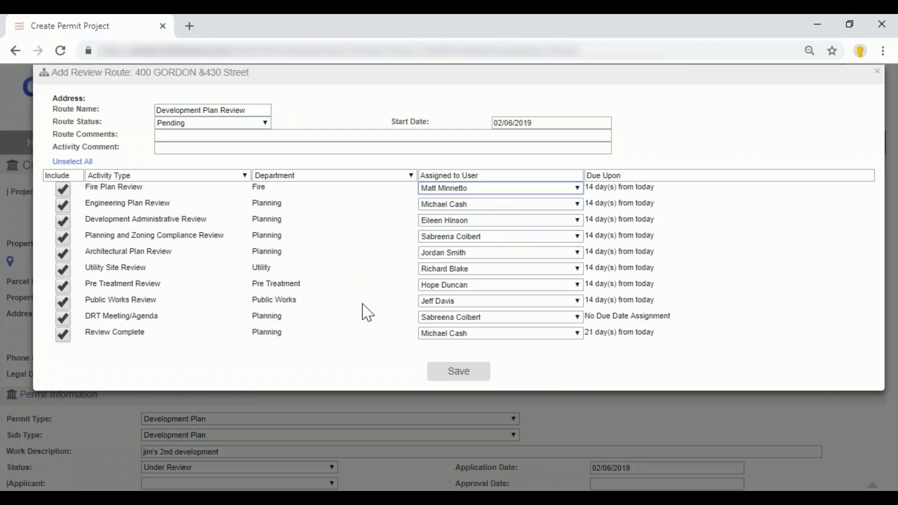
left_click(876, 73)
Examine the permit and property information fields of the new project, and return to the home page without saving.
scroll(596, 298, "down", 3)
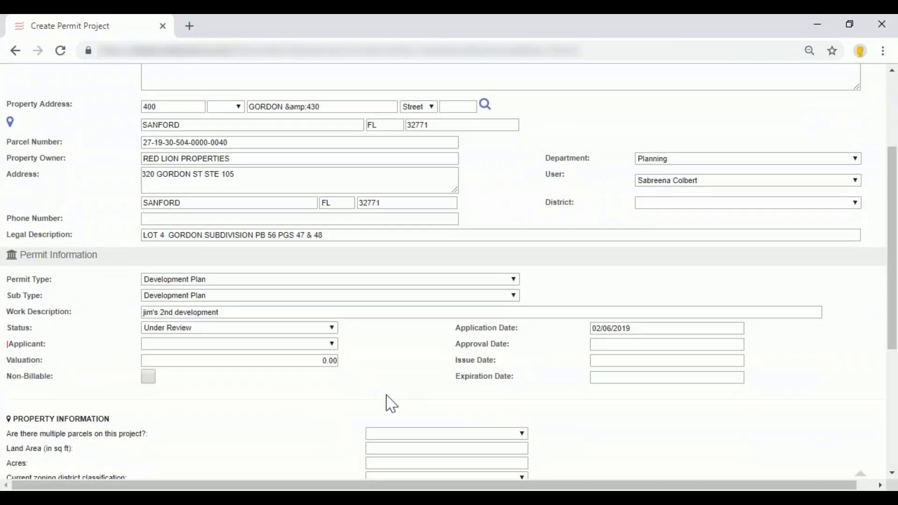
scroll(395, 408, "down", 1)
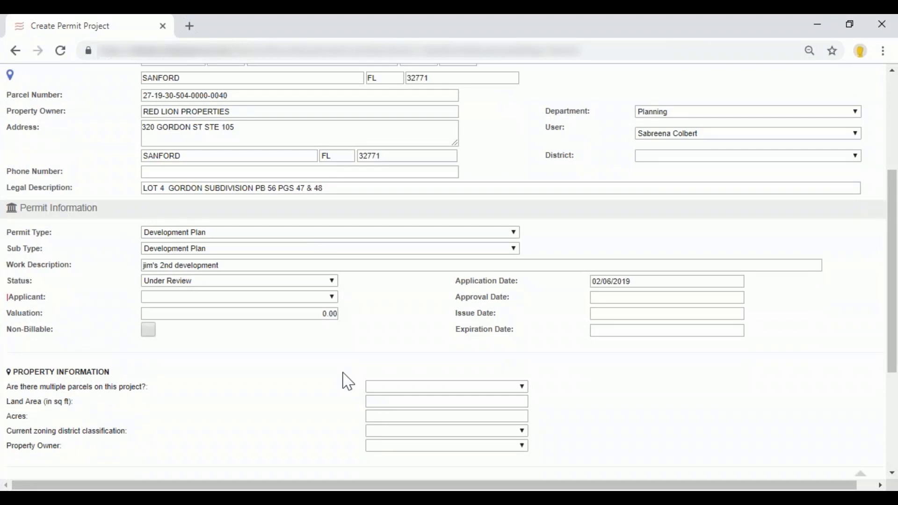
scroll(348, 382, "up", 4)
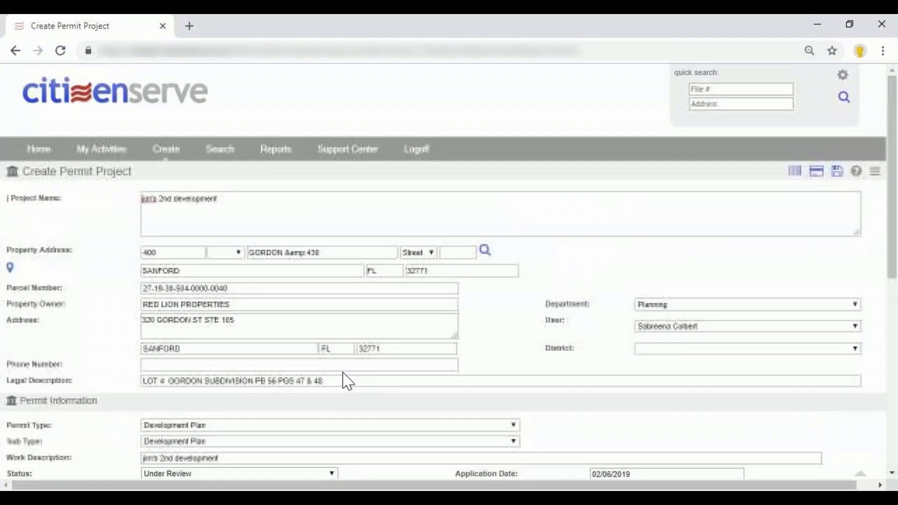
left_click(162, 108)
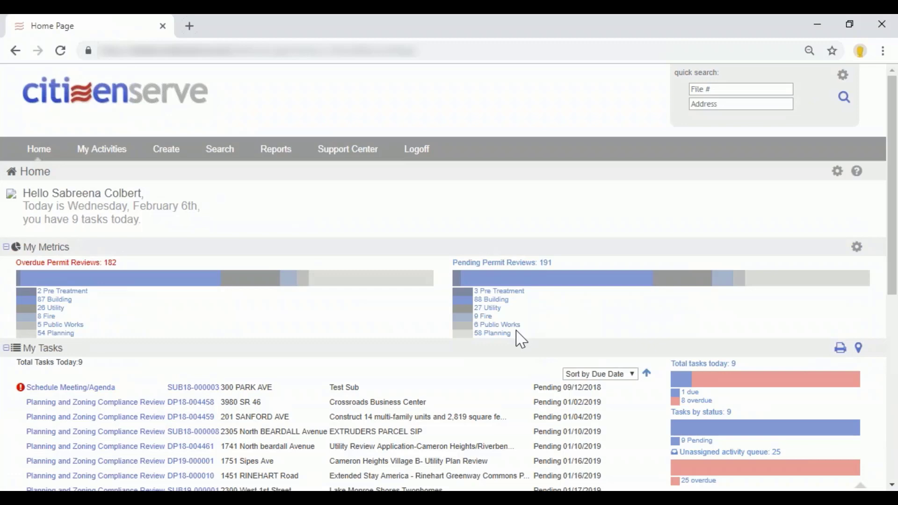
scroll(525, 359, "down", 2)
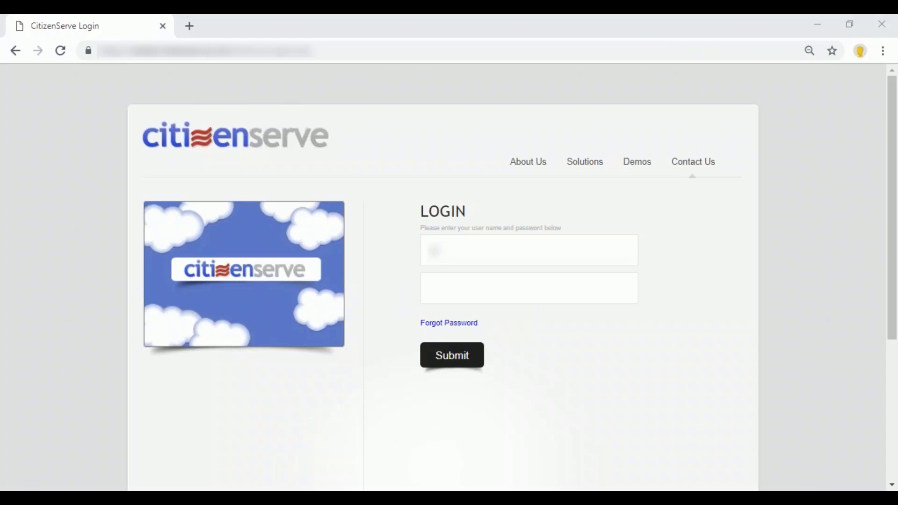
Log in to the administrator's account with its user name and password, and decline saving the password in the browser.
left_click(508, 291)
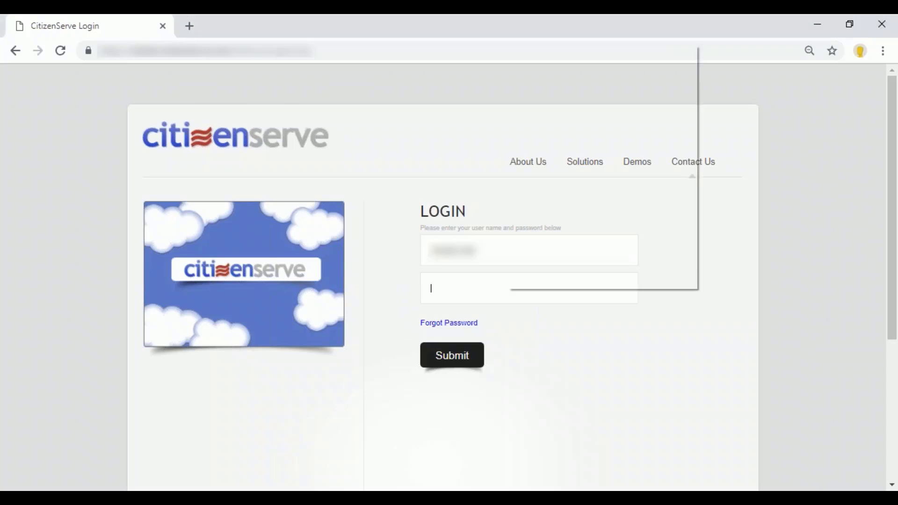
left_click(550, 195)
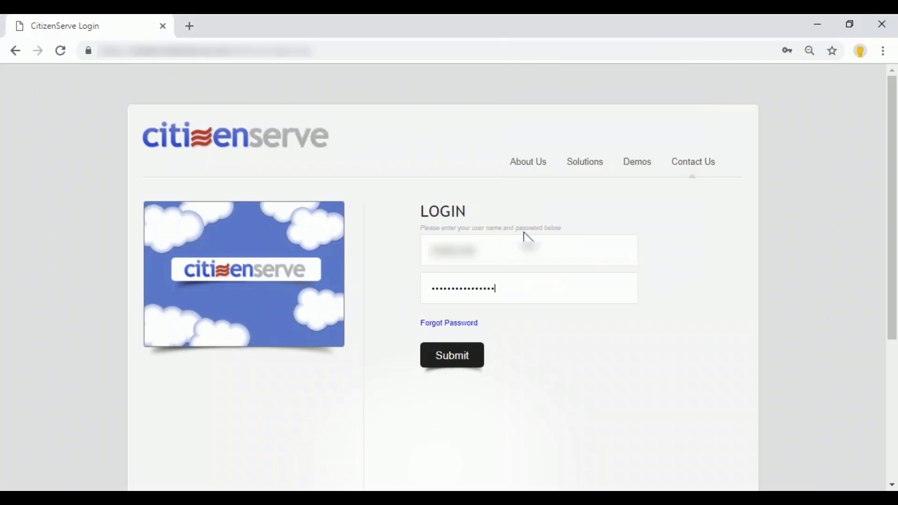
left_click(465, 366)
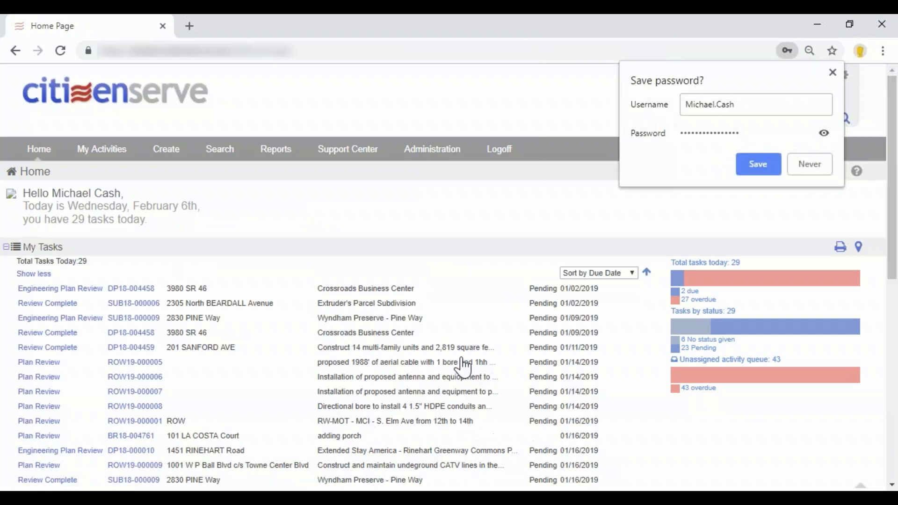
left_click(804, 170)
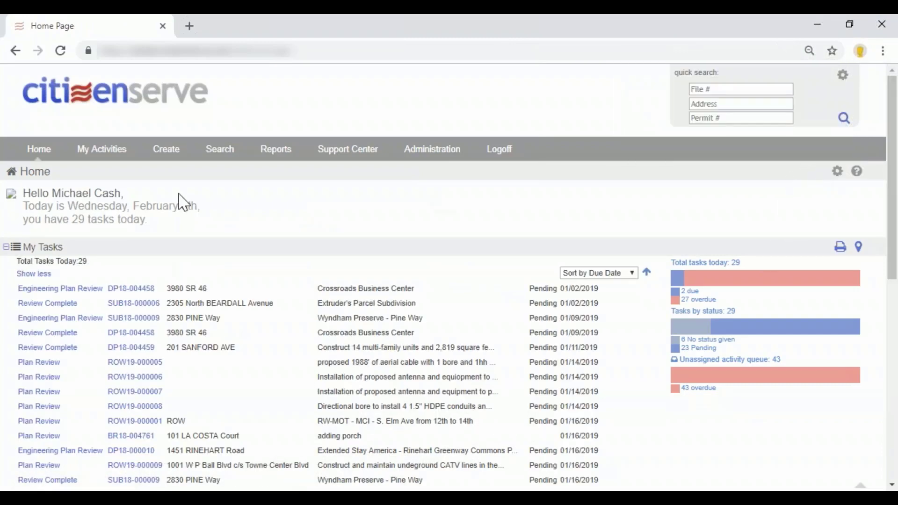
Open the portal configuration for Sanford-Root in Administration and expand its Development Project Options.
scroll(183, 279, "down", 6)
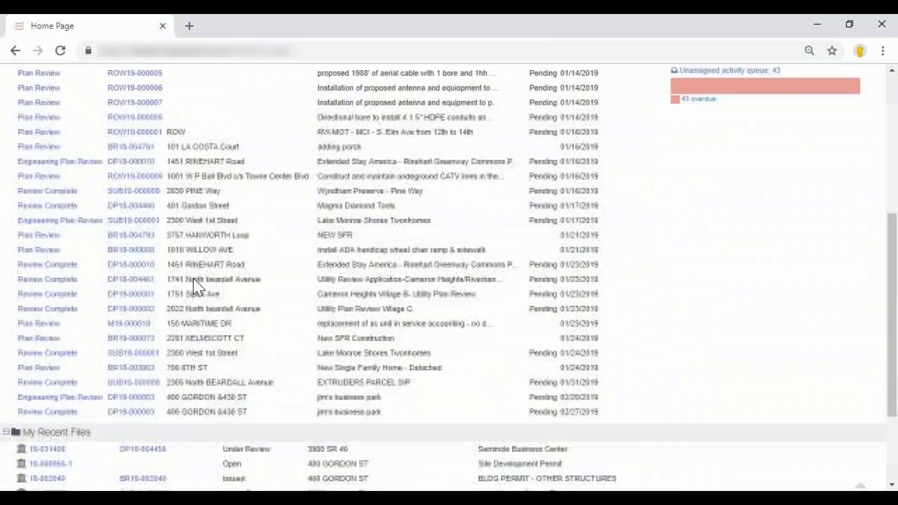
scroll(210, 291, "down", 2)
scroll(217, 291, "up", 9)
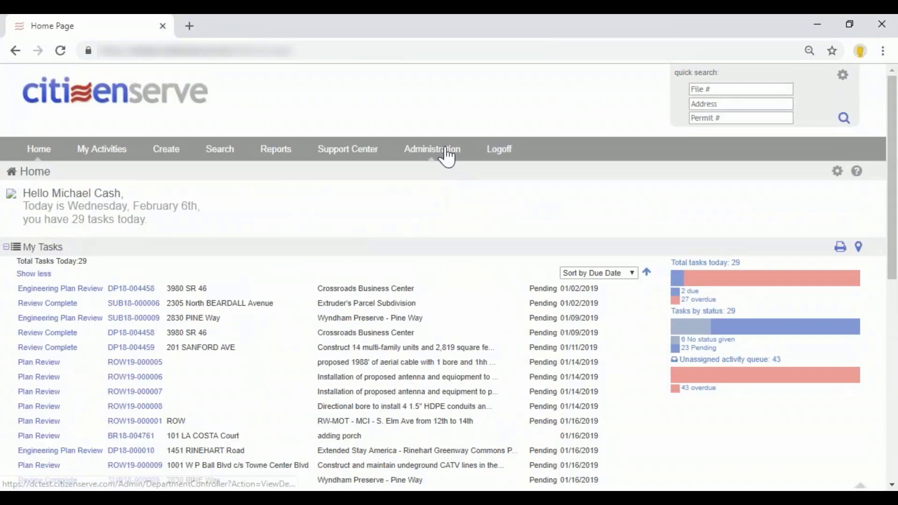
left_click(448, 158)
left_click(547, 199)
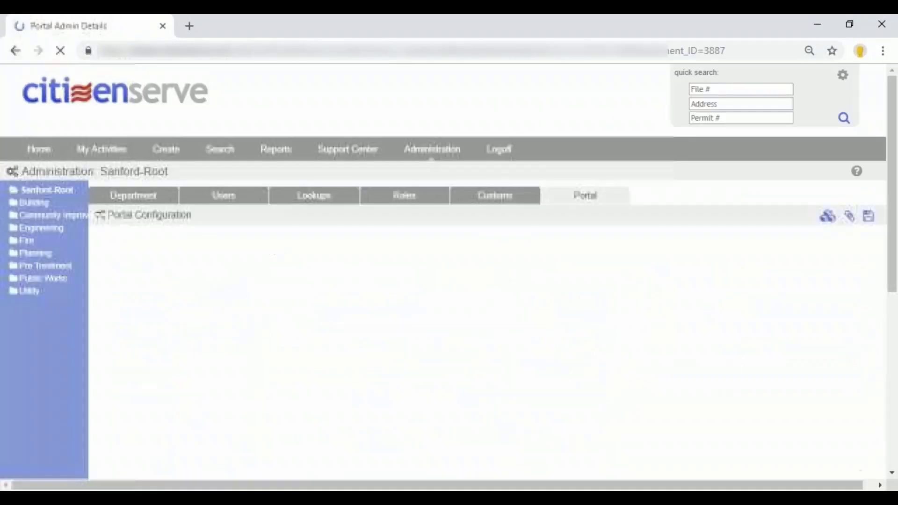
scroll(491, 302, "down", 1)
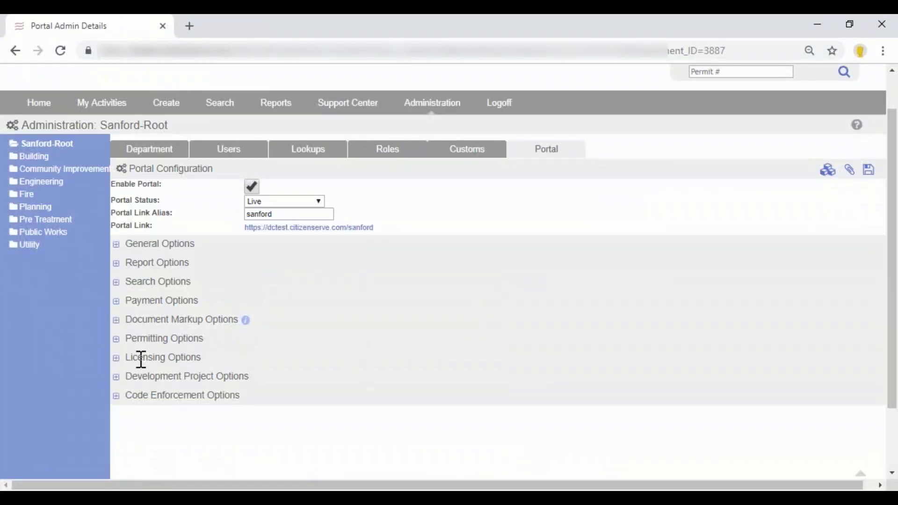
left_click(117, 381)
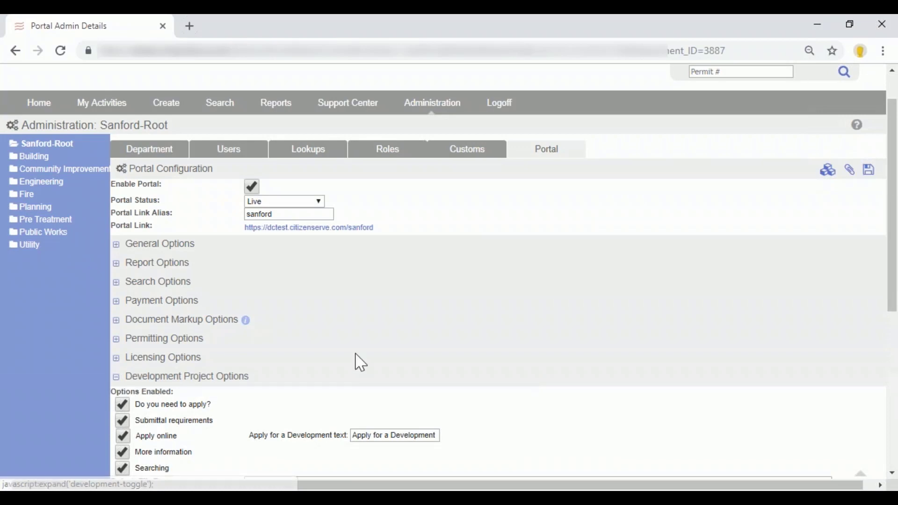
scroll(373, 356, "down", 5)
scroll(384, 352, "down", 2)
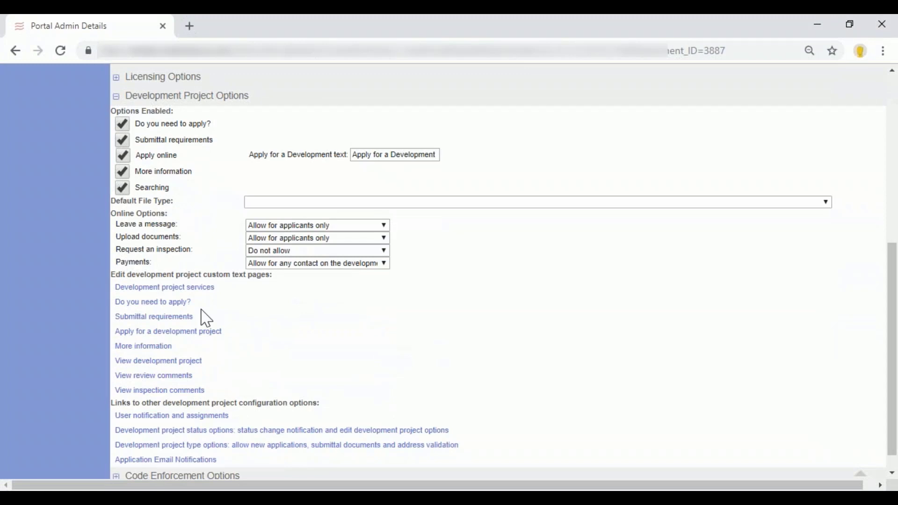
Edit the Development project services page, adding "Make changes to the portal pages." at the end of the introductory paragraph.
left_click(168, 288)
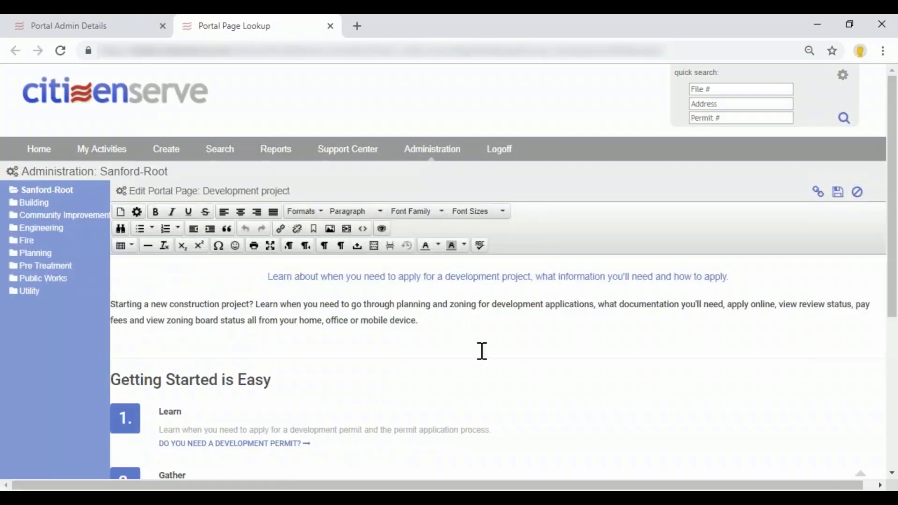
left_click(475, 324)
type("Make changes to the ap")
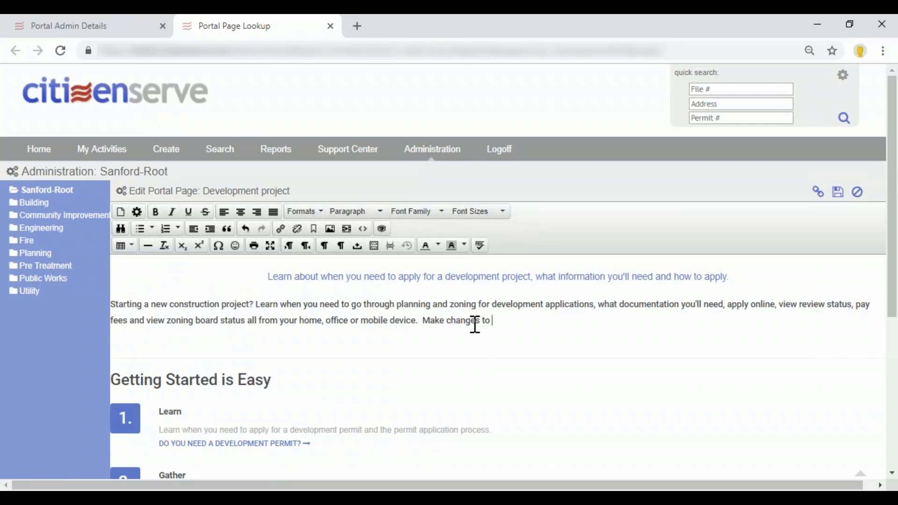
key("BackSpace")
key("BackSpace")
key("BackSpace")
key("BackSpace")
type("e pro")
key("BackSpace")
key("BackSpace")
type("ortal pages.")
View the portal page's HTML source code, close it unchanged, and save the page.
left_click(364, 229)
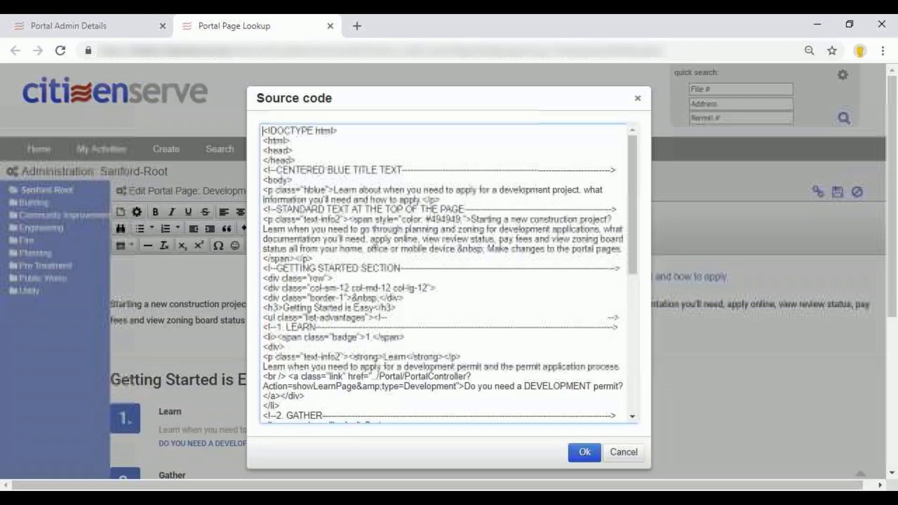
left_click(638, 99)
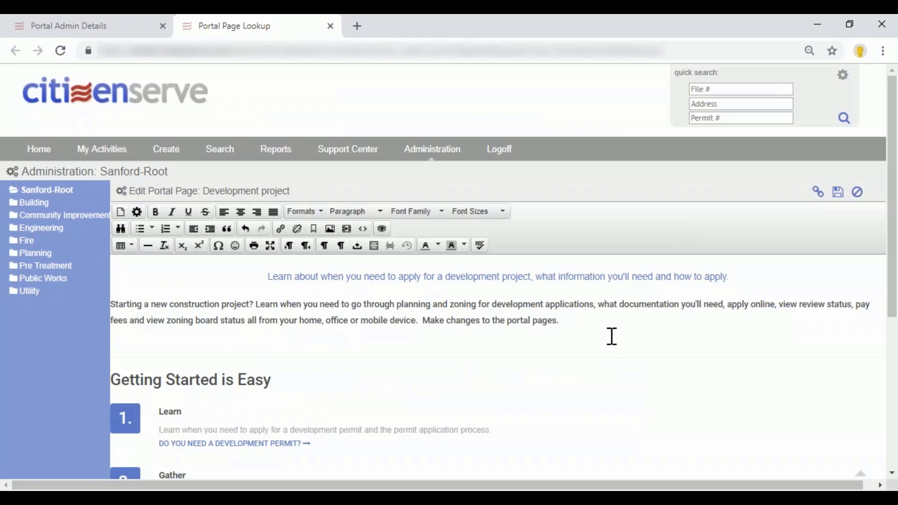
left_click(840, 194)
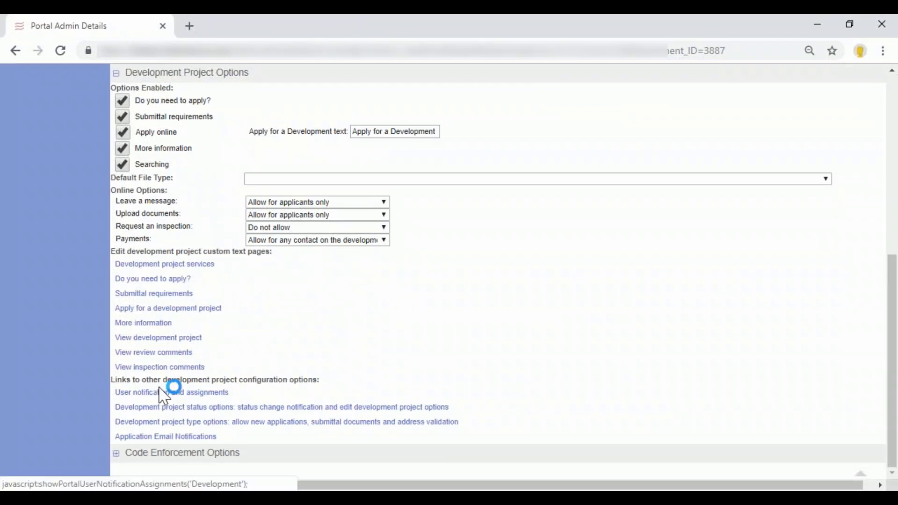
Open the development project user notifications and assignments, and view the On New choices for Development Plan activities.
left_click_drag(162, 381, 318, 382)
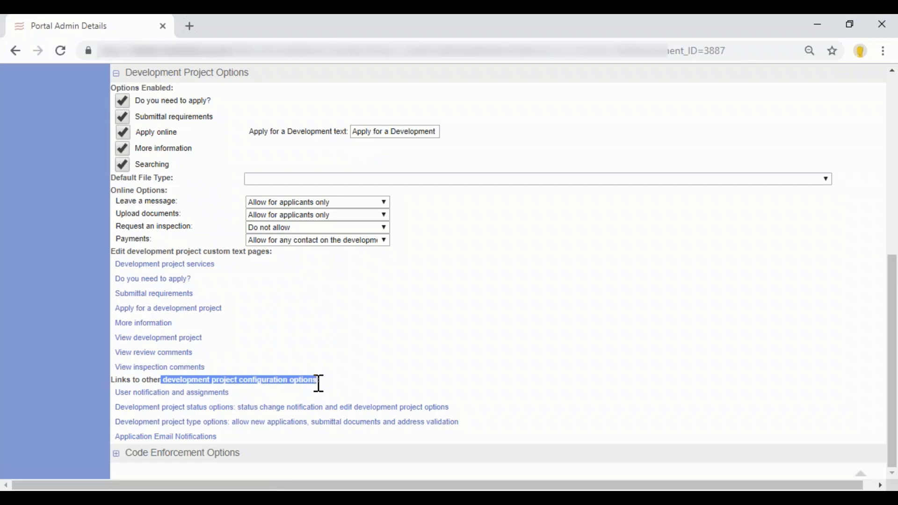
left_click(220, 394)
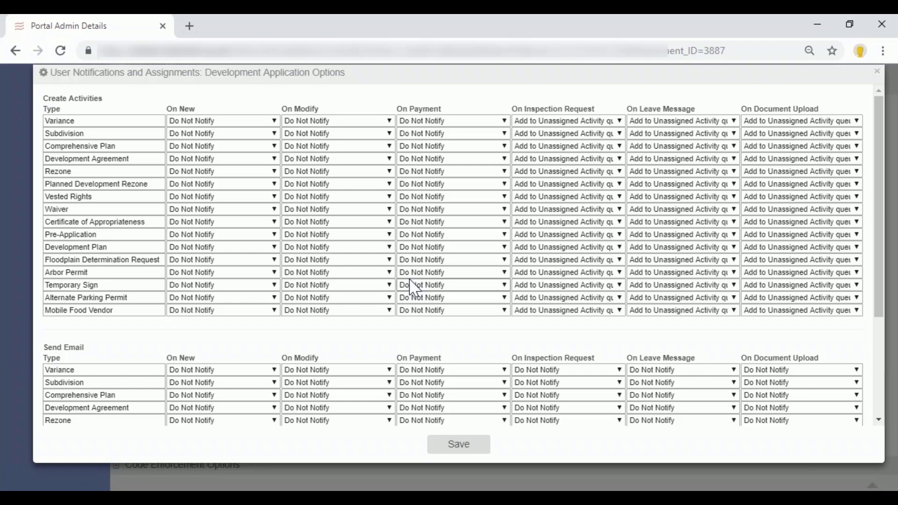
left_click(144, 159)
left_click_drag(144, 158, 90, 159)
left_click(117, 150)
left_click_drag(107, 247, 44, 248)
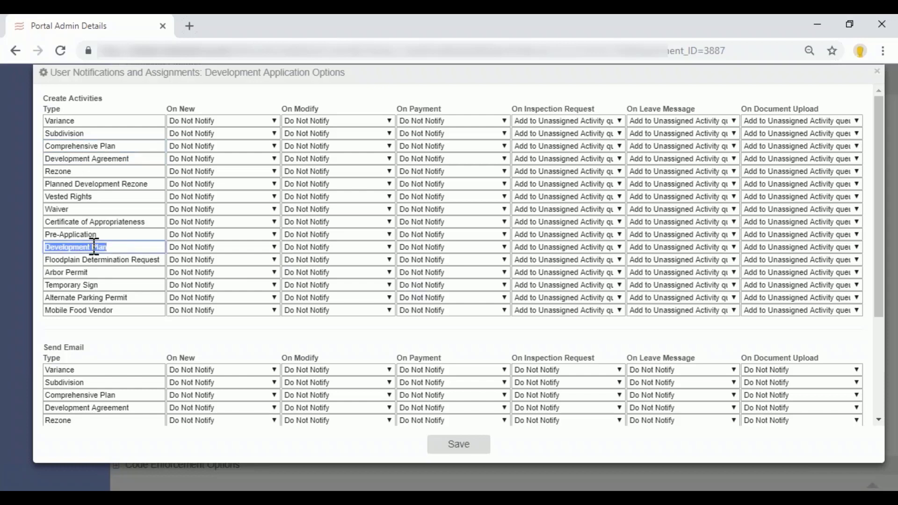
left_click(208, 248)
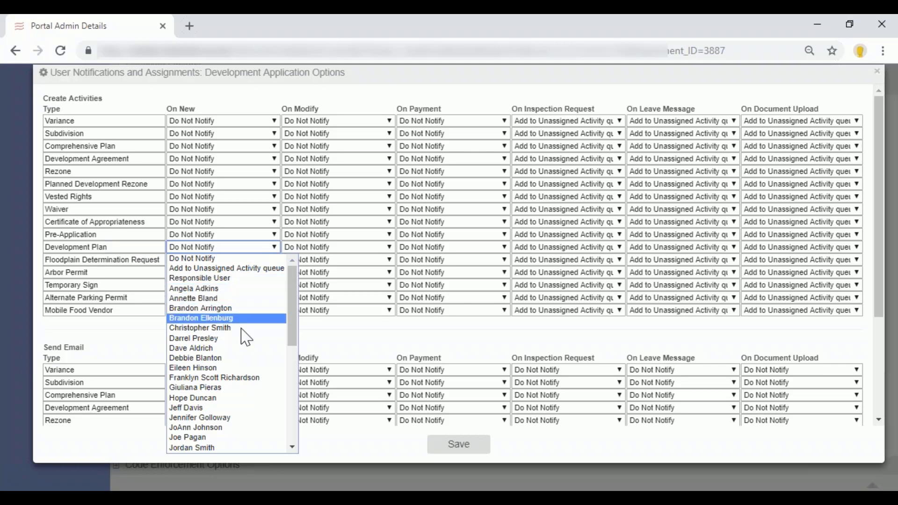
Examine the notification columns from On Modify through On Document Upload, and close the notification settings without saving.
left_click(328, 117)
left_click_drag(322, 110, 285, 110)
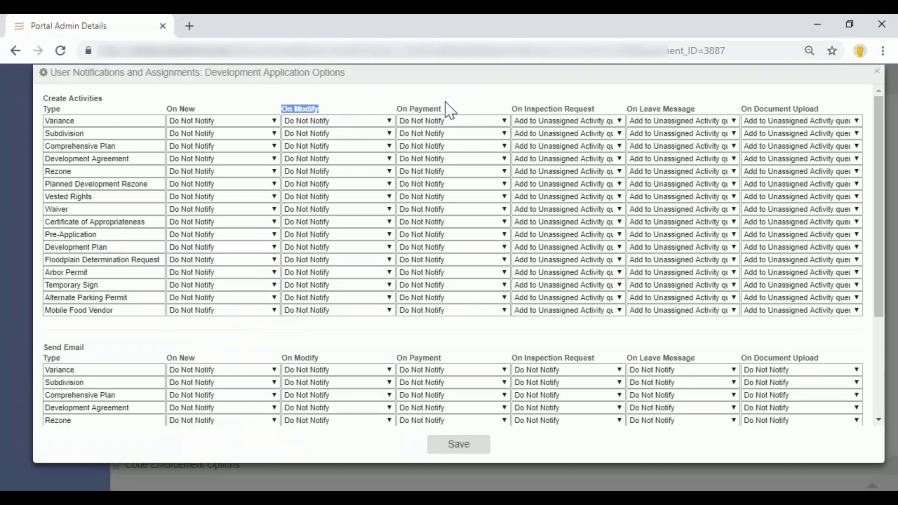
left_click_drag(443, 109, 398, 110)
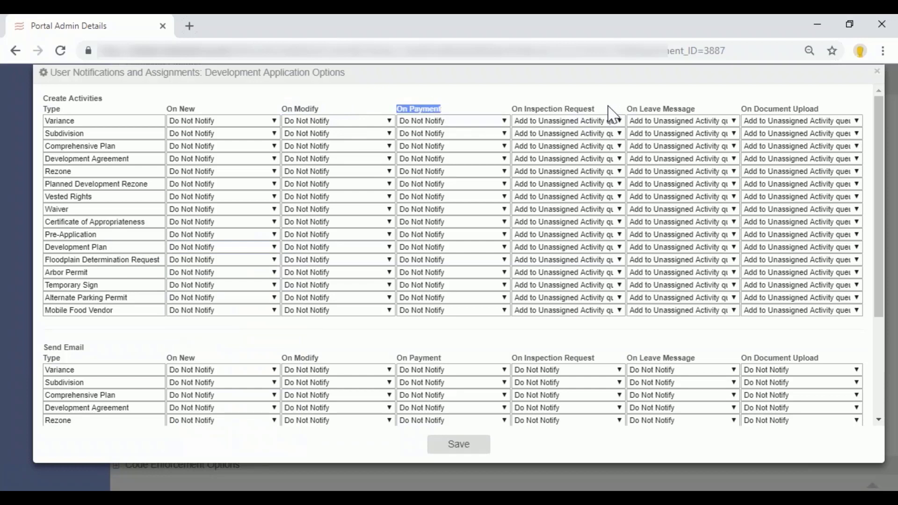
left_click_drag(595, 108, 516, 109)
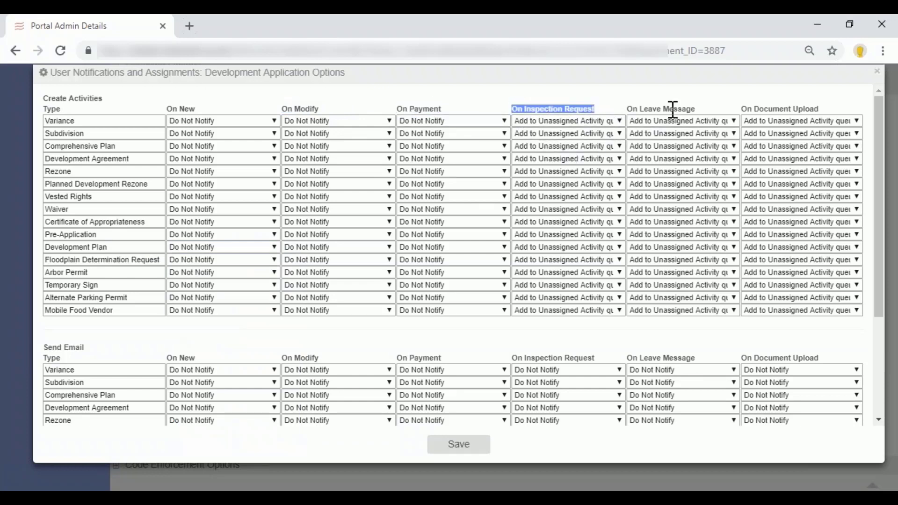
left_click_drag(696, 109, 616, 118)
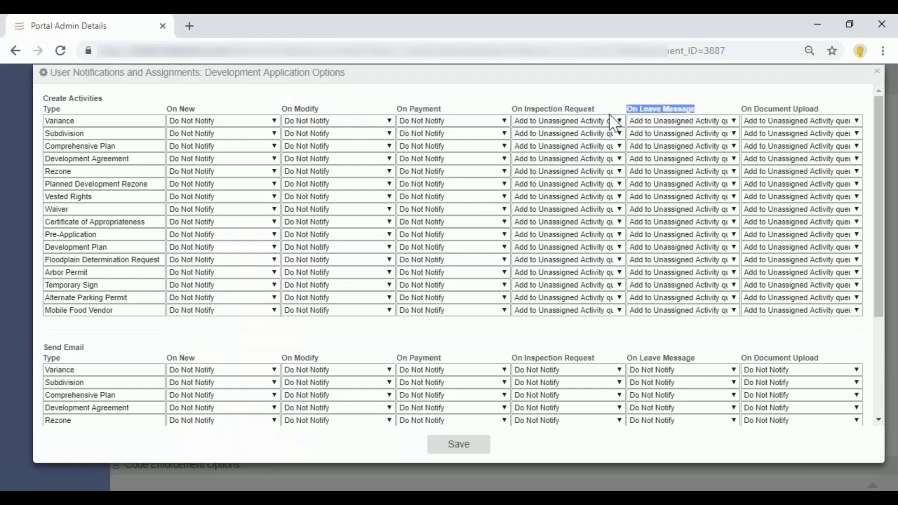
left_click(818, 110)
left_click_drag(817, 109, 736, 110)
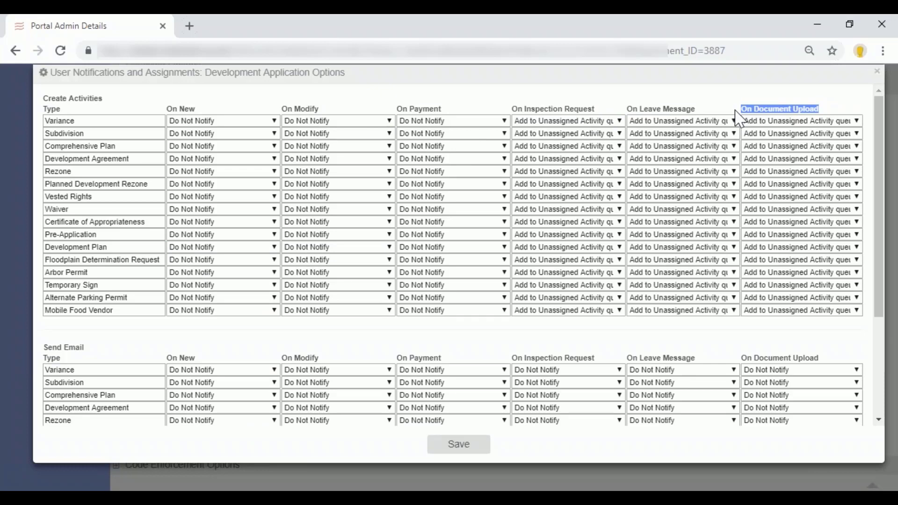
left_click(877, 71)
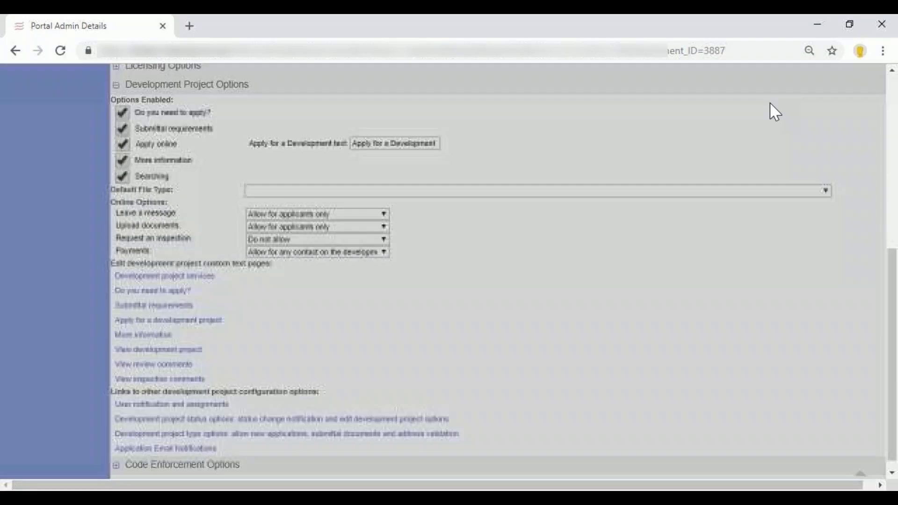
Return to the home page and find the Engineering Plan Review and Review Complete tasks for jim's business park.
scroll(421, 321, "up", 3)
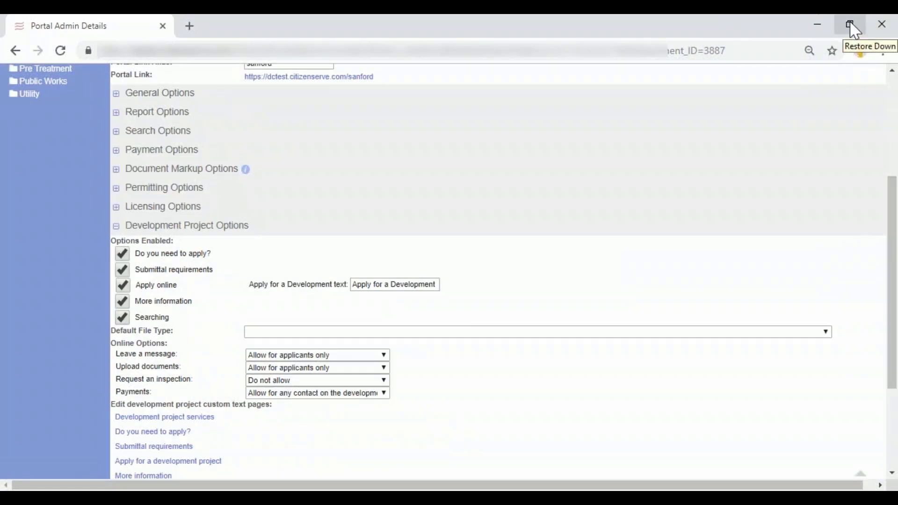
left_click(850, 24)
left_click_drag(523, 32, 674, 503)
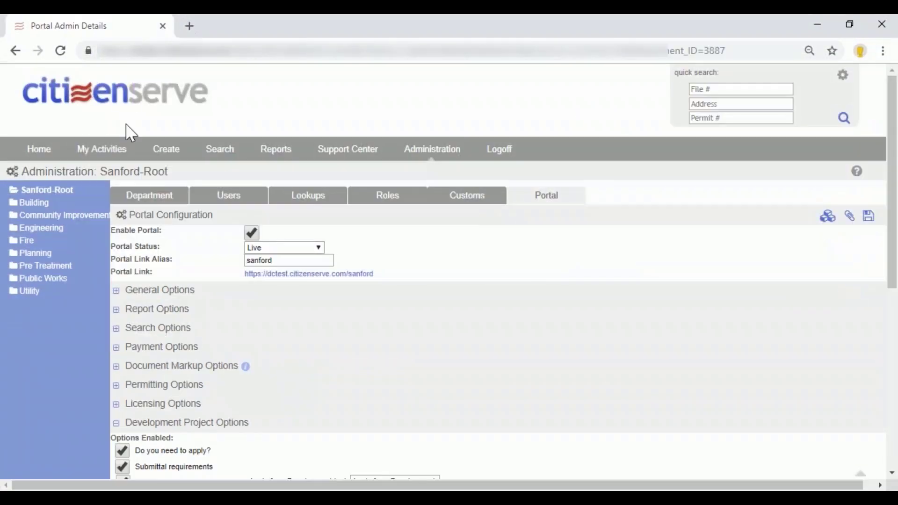
left_click(123, 94)
scroll(402, 329, "down", 4)
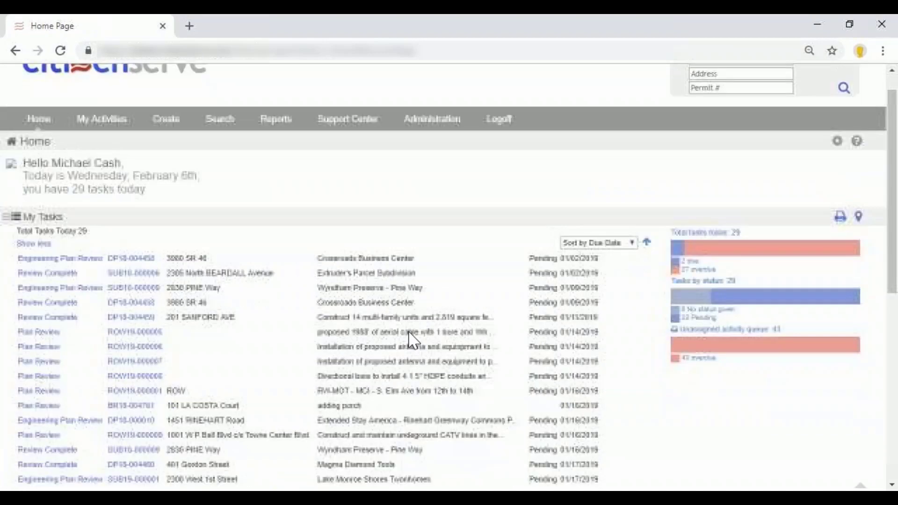
scroll(412, 340, "down", 3)
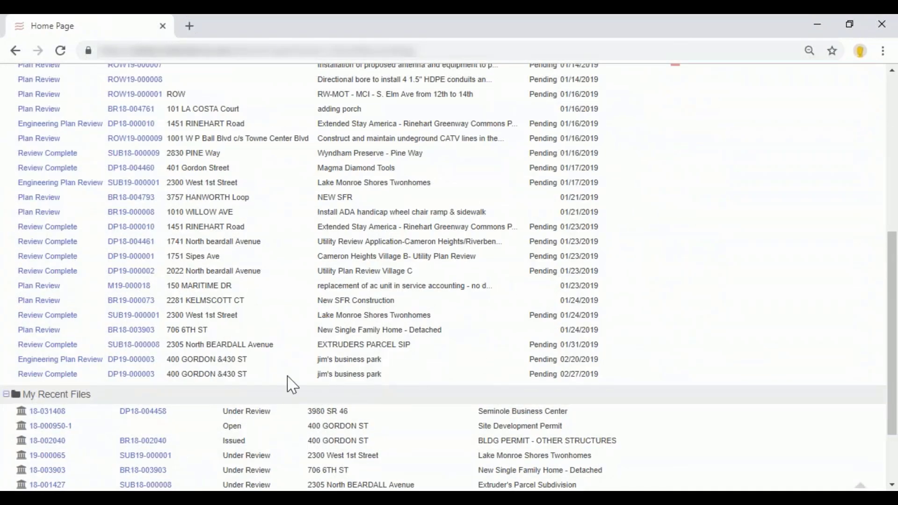
left_click_drag(314, 361, 389, 357)
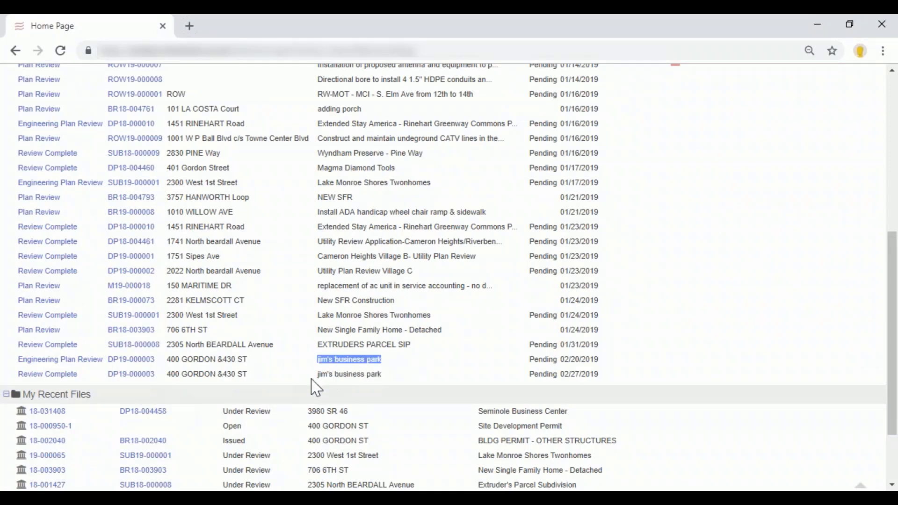
left_click_drag(318, 375, 383, 380)
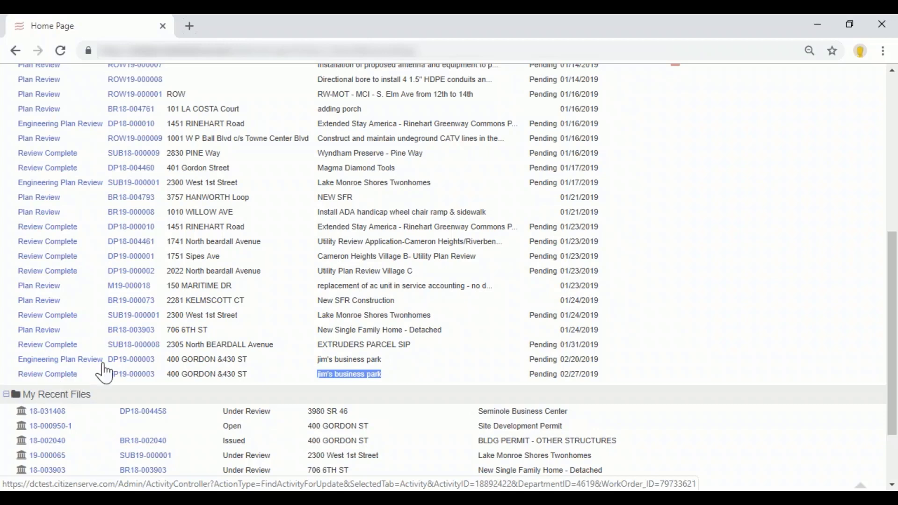
Open the Development Plan permit for jim's business park from the task list and view its submitted documents.
left_click(138, 361)
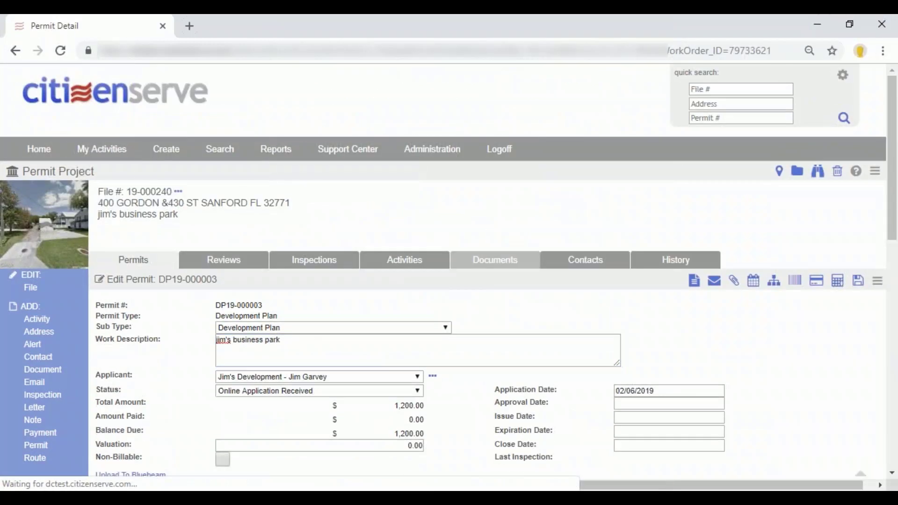
left_click(496, 260)
scroll(482, 280, "down", 2)
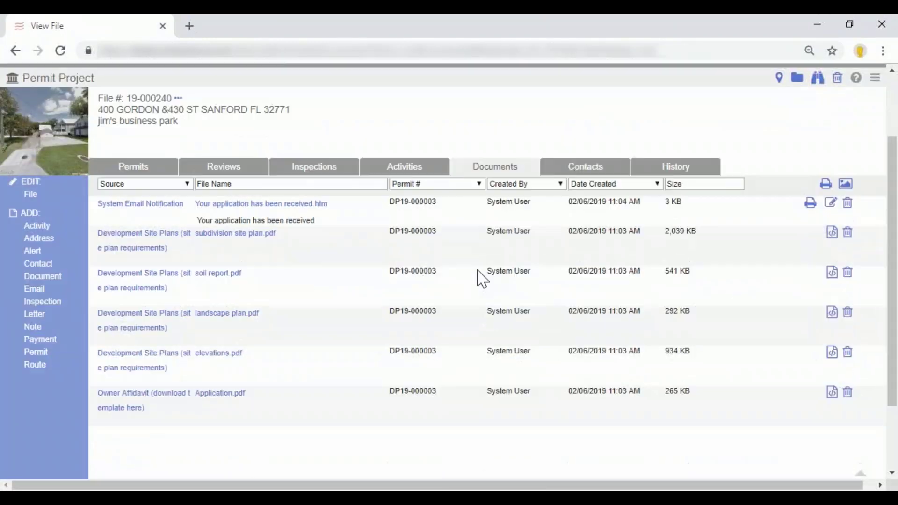
scroll(482, 278, "up", 1)
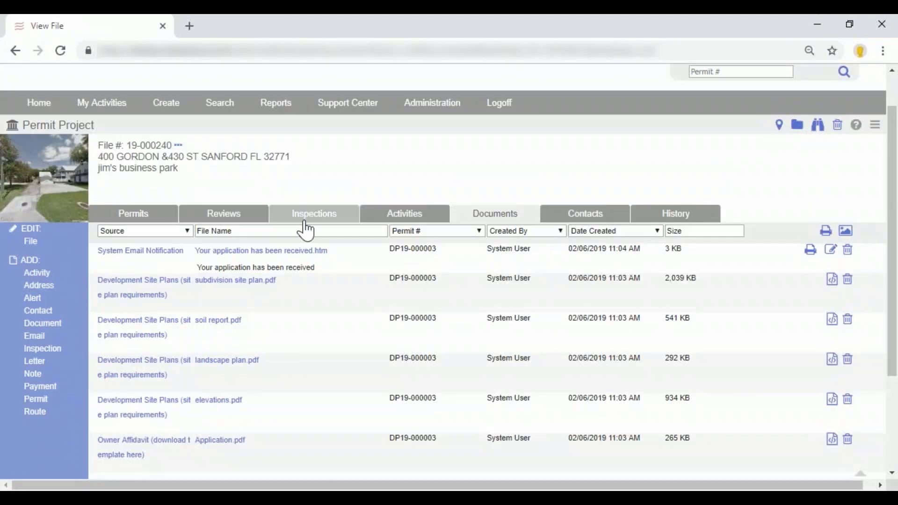
View the permit project's activities and contacts, and examine the complete file history of assigned reviews and attached documents.
left_click(402, 219)
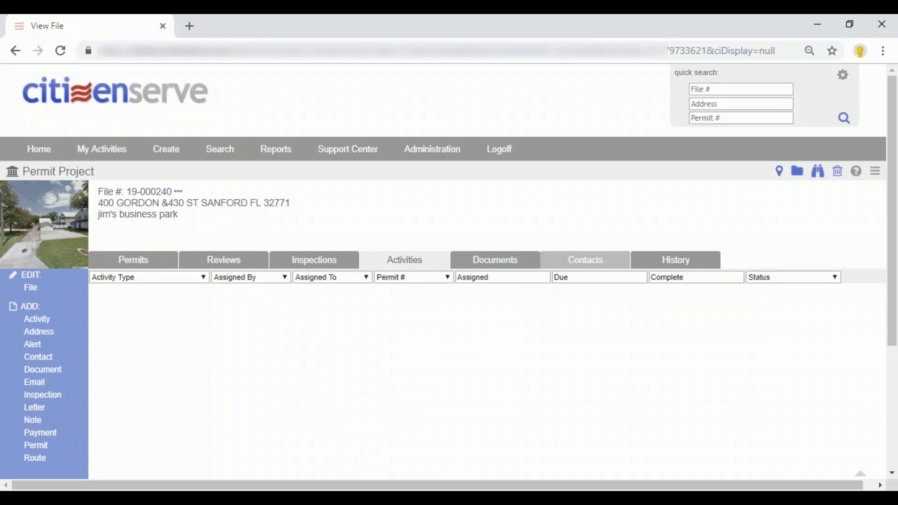
left_click(627, 270)
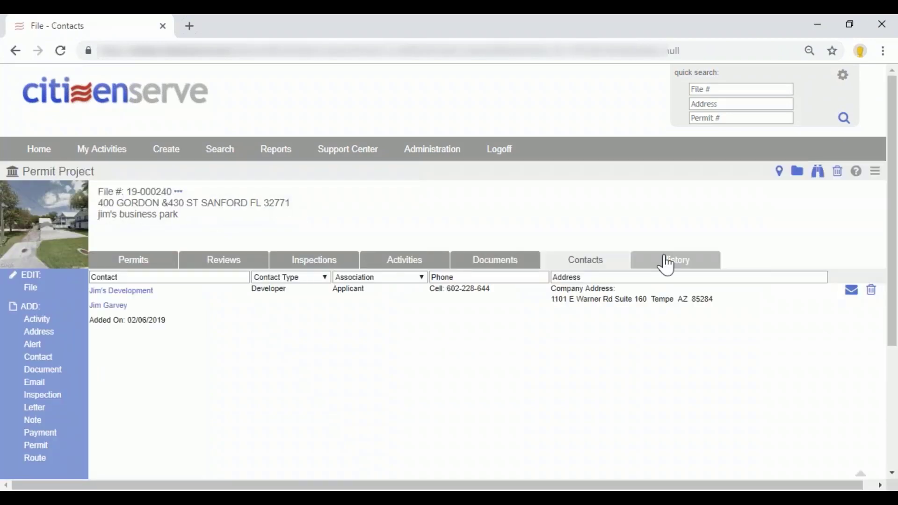
left_click(665, 261)
scroll(646, 303, "down", 5)
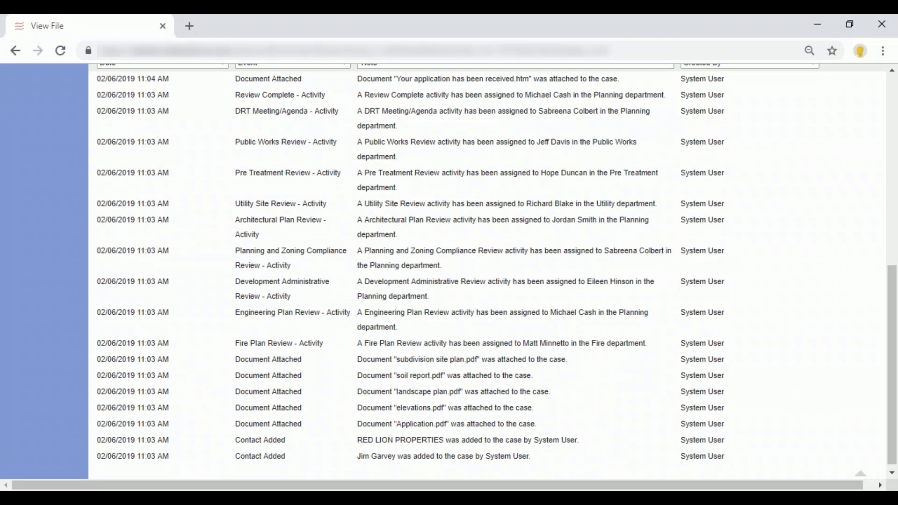
scroll(678, 245, "up", 3)
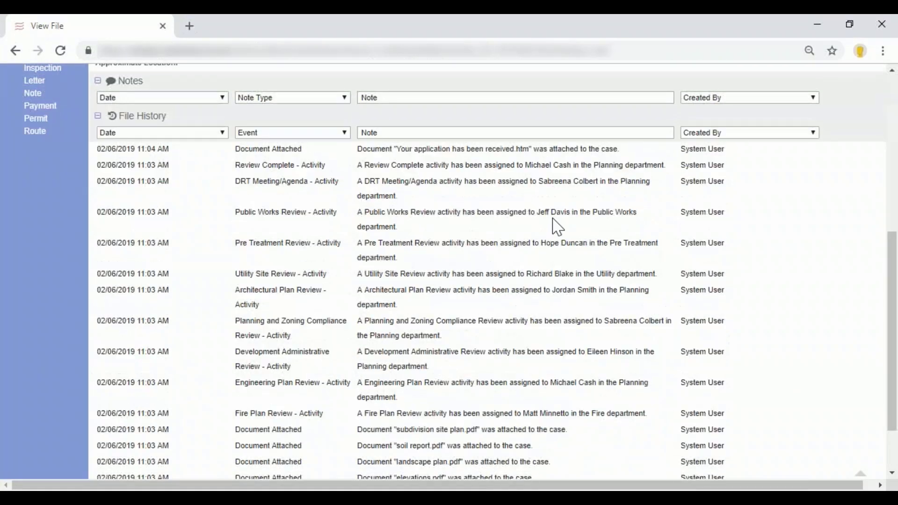
scroll(524, 229, "up", 1)
scroll(524, 229, "up", 5)
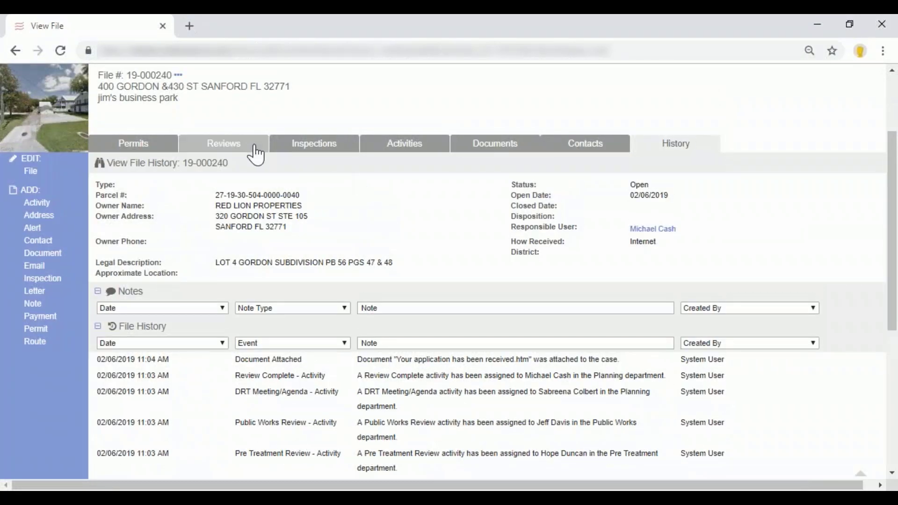
Examine the project's Development Plan Review route, checking who is assigned to the Engineering Plan Review.
left_click(248, 145)
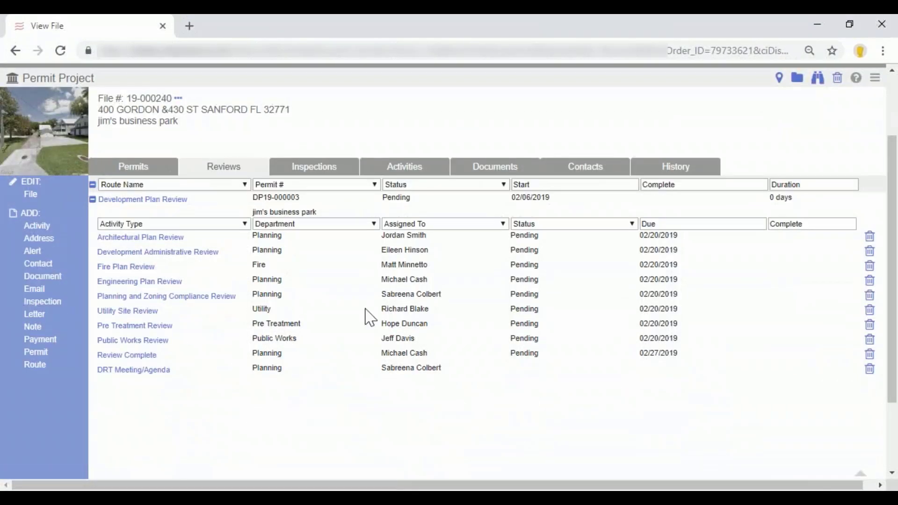
left_click_drag(384, 280, 444, 287)
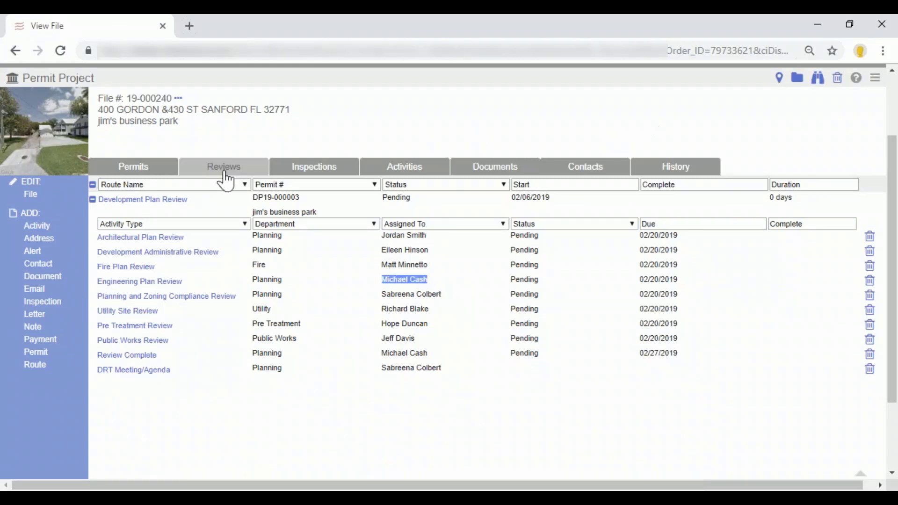
scroll(173, 137, "up", 2)
Open the Engineering Plan Review for jim's business park from the home task list and highlight its Review Comments heading.
left_click(39, 147)
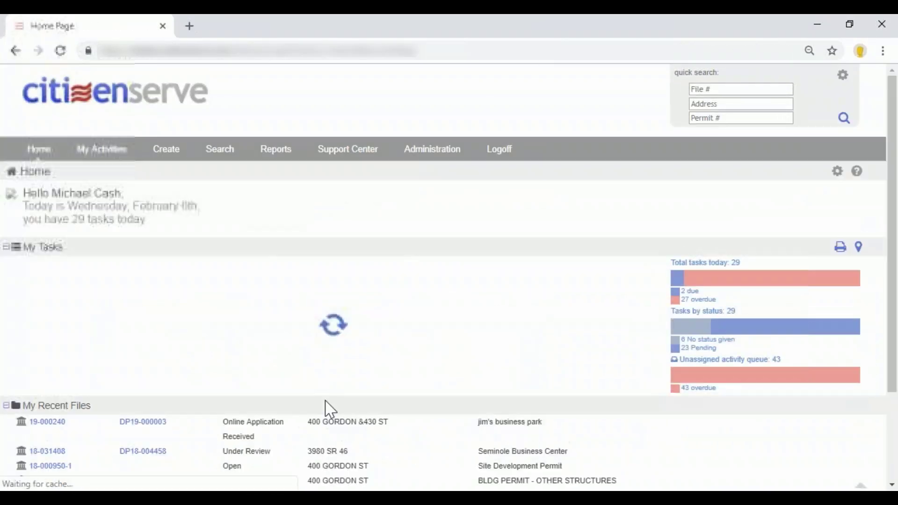
scroll(229, 400, "down", 3)
scroll(229, 401, "down", 3)
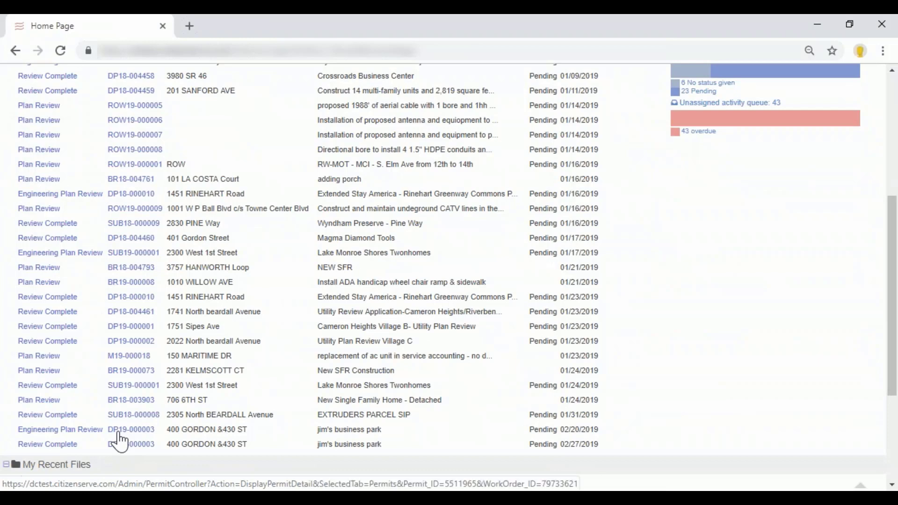
left_click(89, 429)
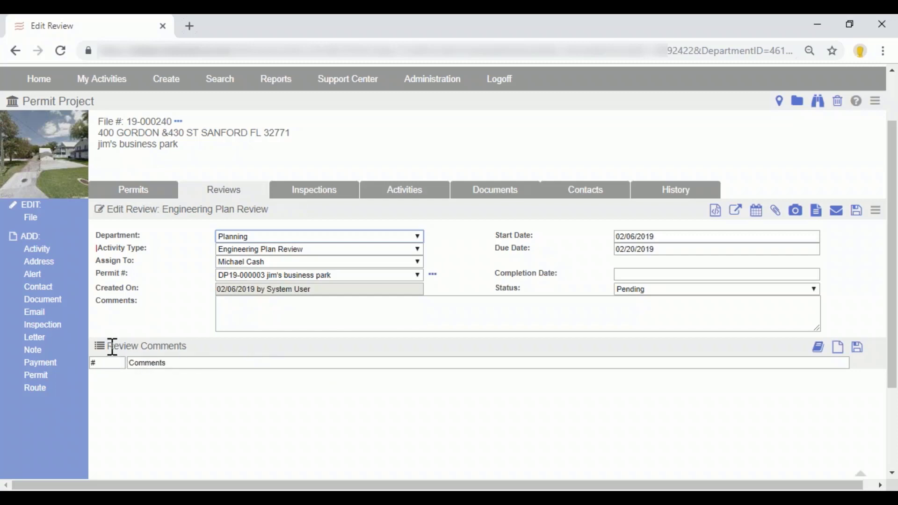
left_click(110, 346)
left_click_drag(110, 346, 188, 344)
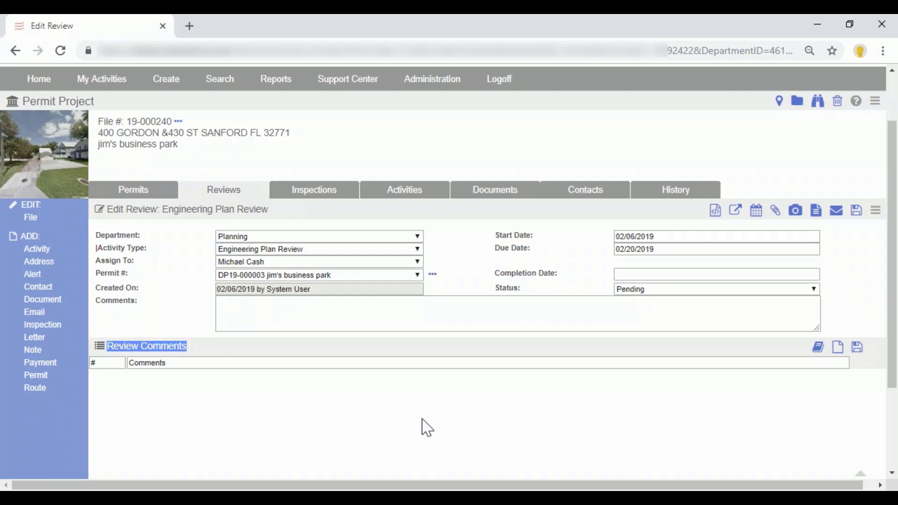
Open the standard comments for the review and view the Engineering - FLOODPLAIN and Engineering - STORMWATER comment groups.
left_click(817, 360)
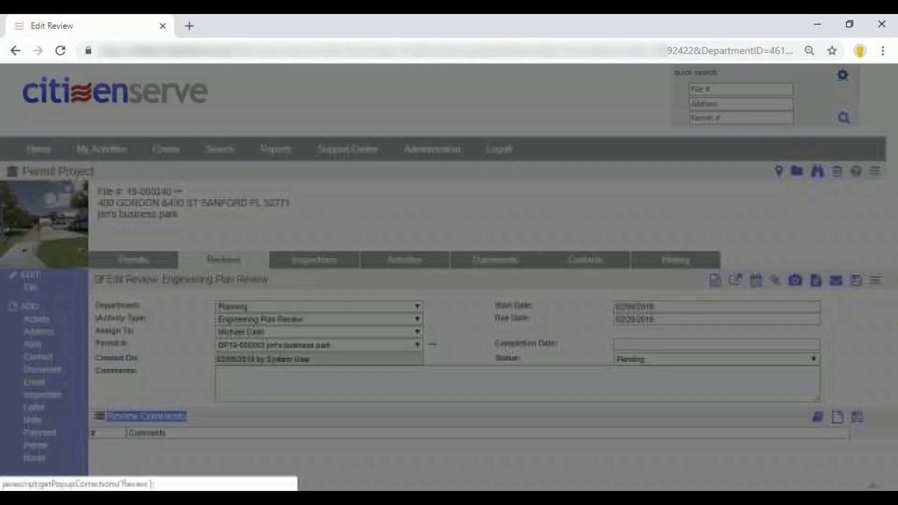
left_click(227, 100)
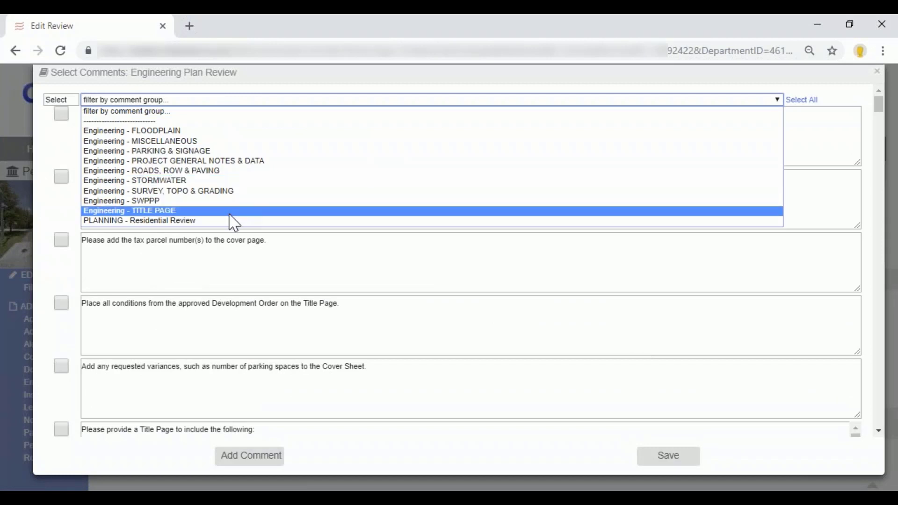
left_click(239, 132)
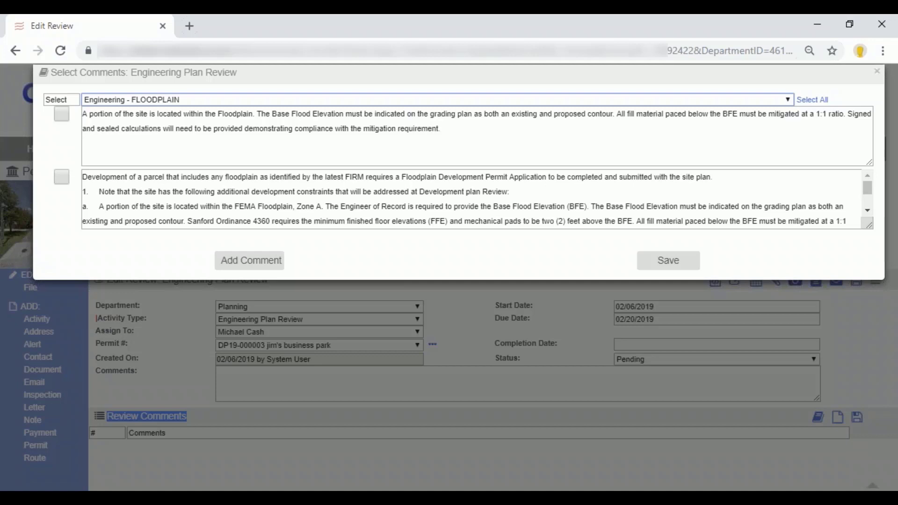
left_click(237, 100)
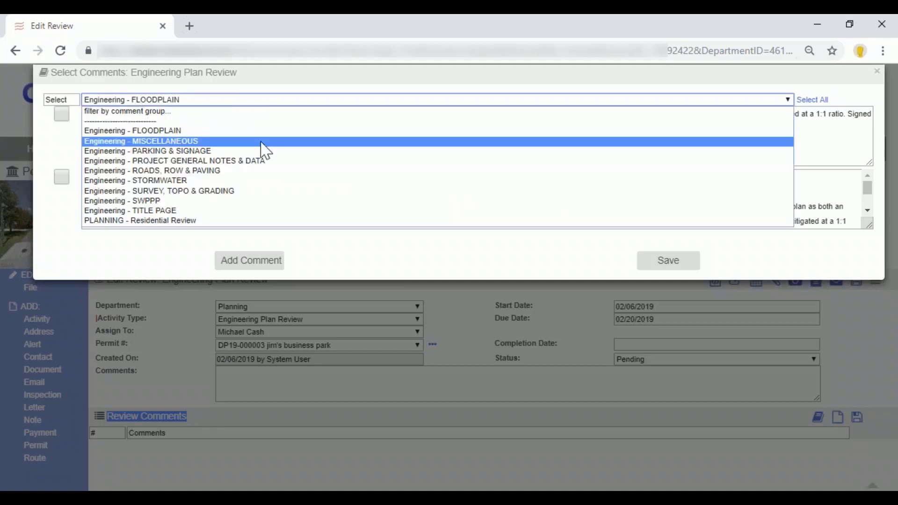
left_click(270, 182)
Filter to Engineering - ROADS, ROW & PAVING and add the ITE trip generation and Traffic Study comments to the review.
left_click(260, 100)
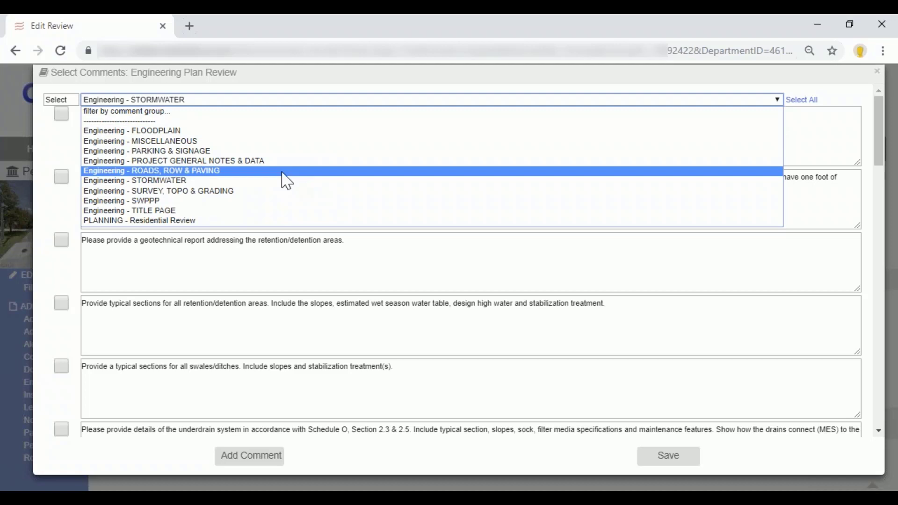
left_click(283, 173)
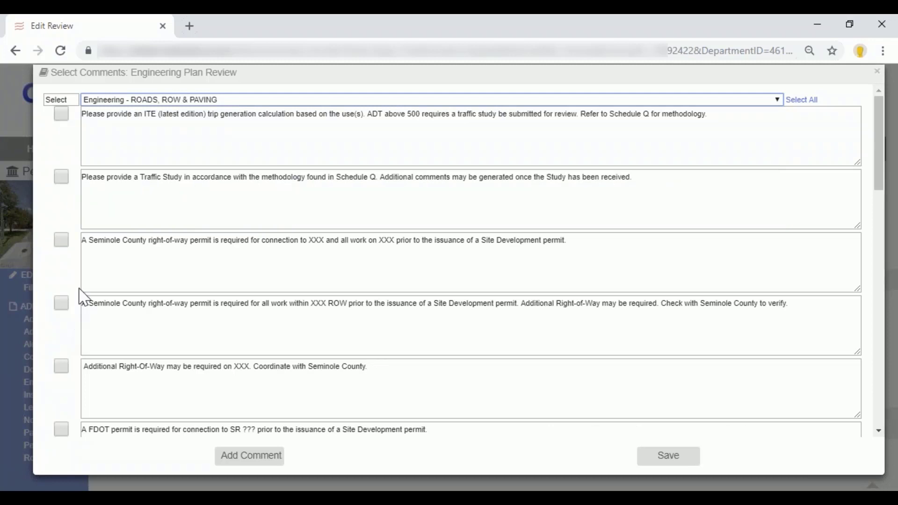
left_click(60, 116)
left_click(62, 177)
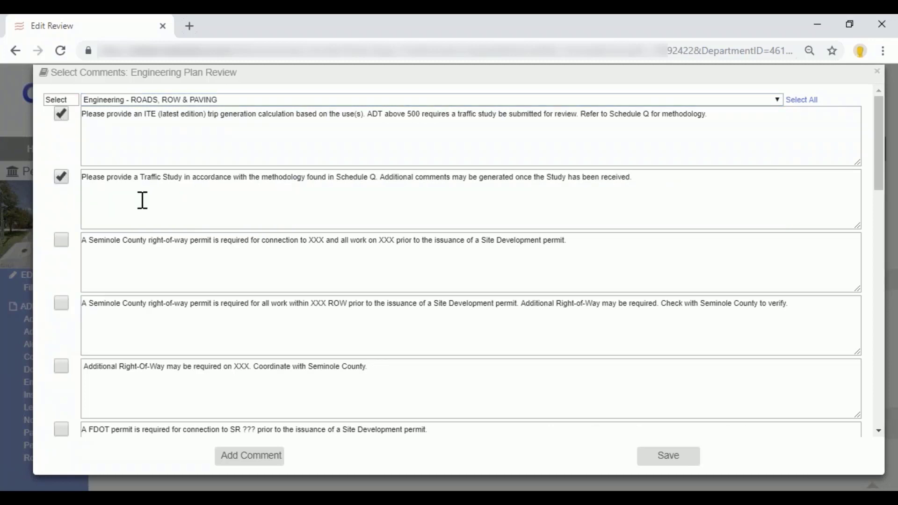
left_click(668, 457)
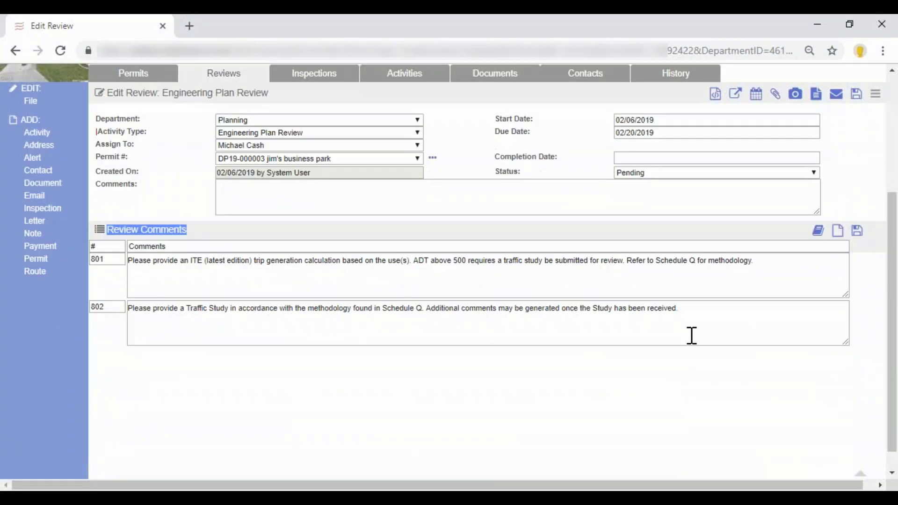
Append "add additional text" to the Traffic Study comment, and reopen and close the standard comments without adding any.
left_click(720, 310)
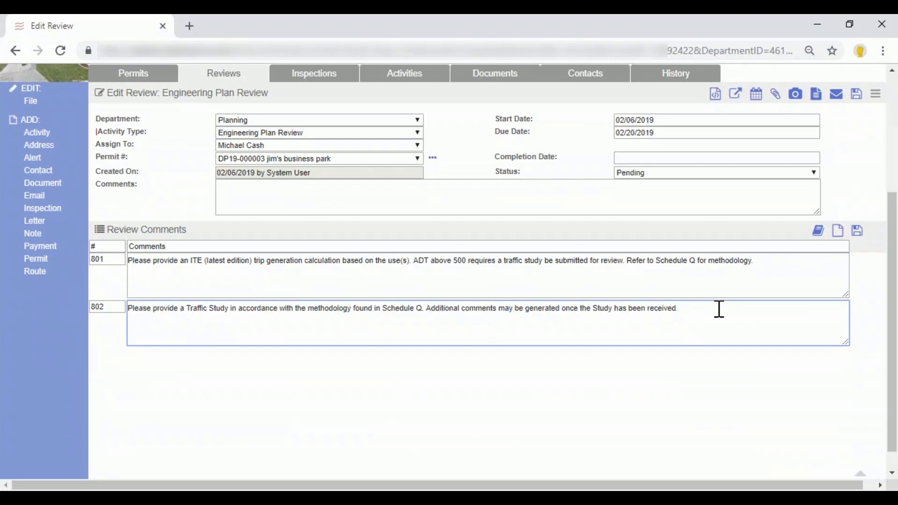
type("add additional text")
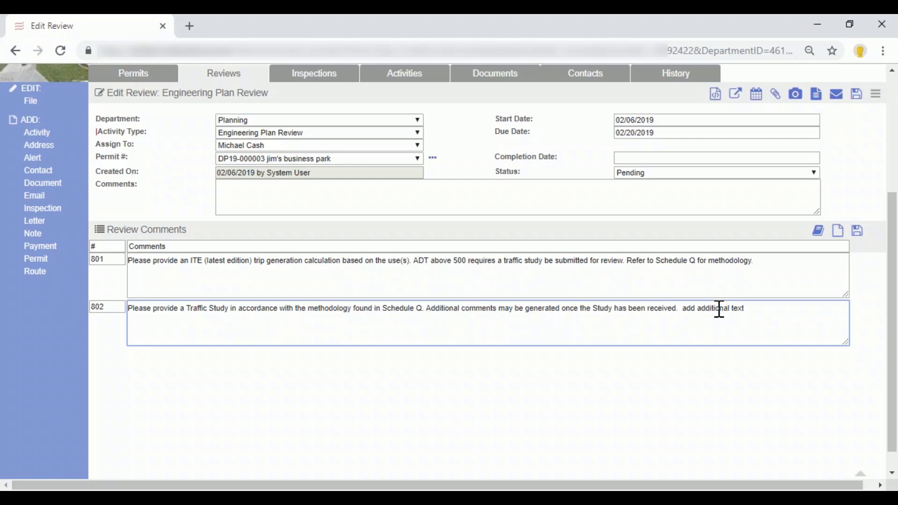
left_click(820, 232)
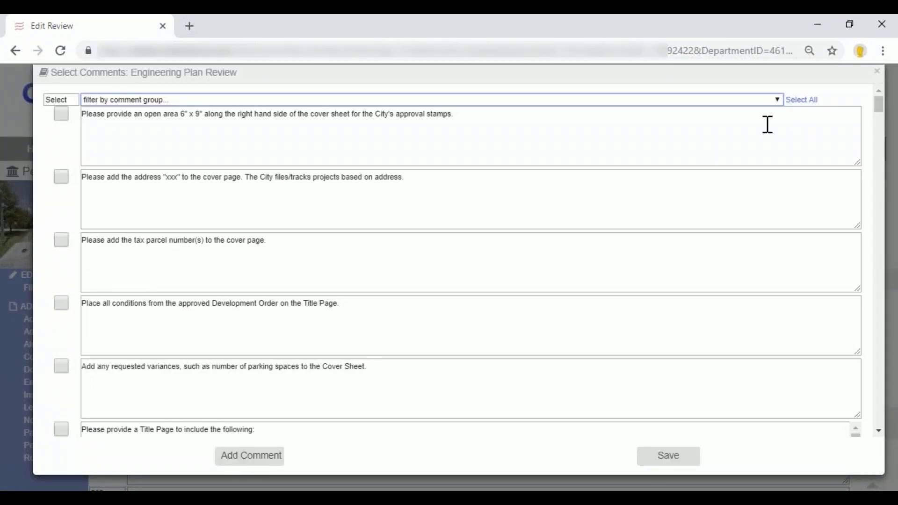
left_click(878, 72)
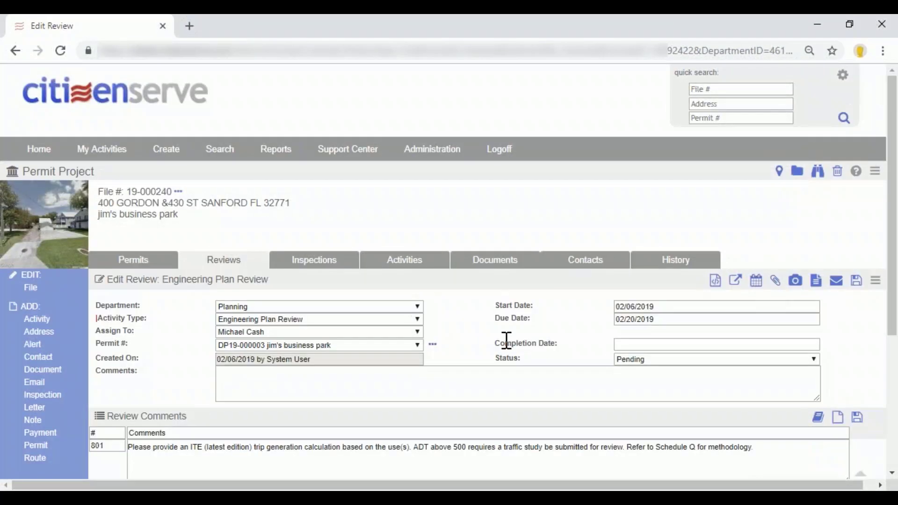
Try to open landscape plan.pdf from the review's markup documents, and always allow pop-ups and redirects from dctest.citizenserve.com.
scroll(508, 345, "down", 3)
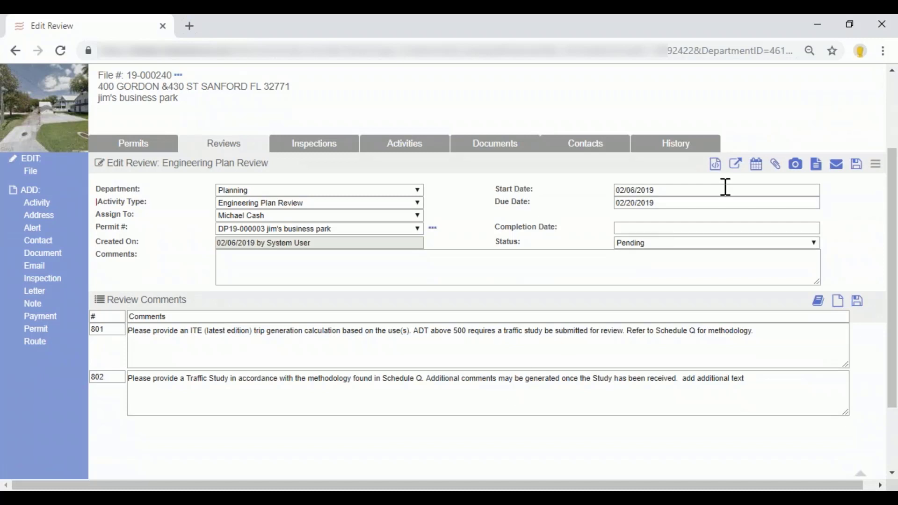
left_click(718, 169)
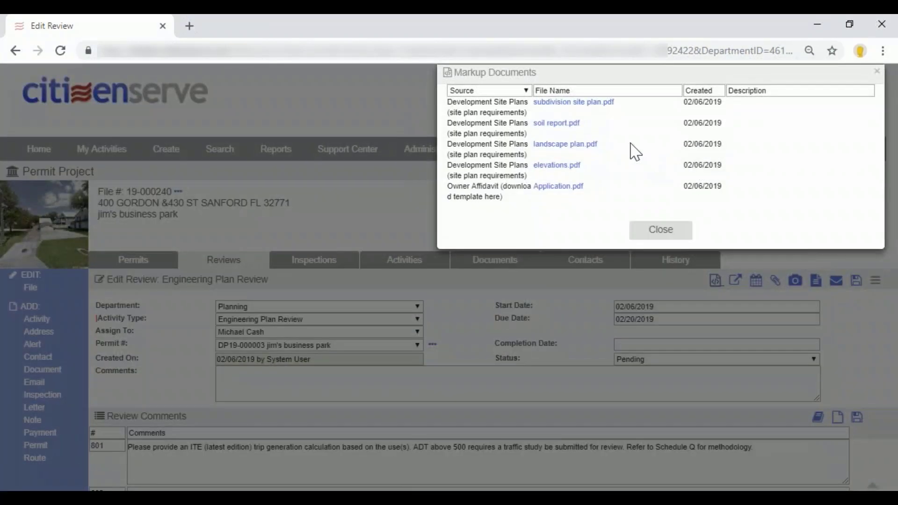
left_click(572, 147)
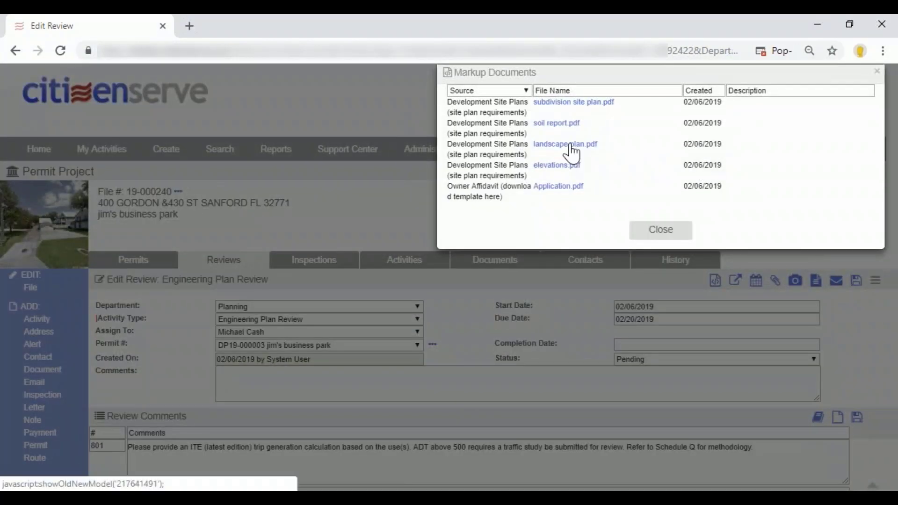
left_click(744, 52)
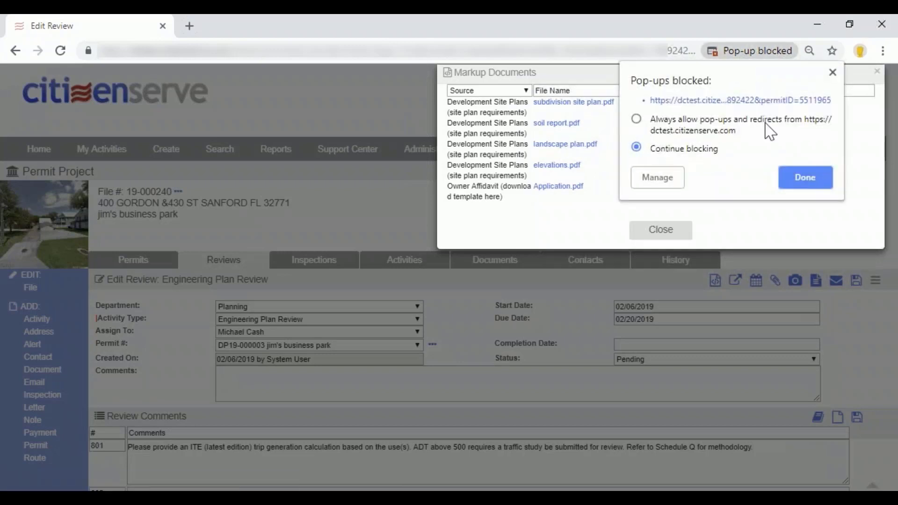
left_click(687, 127)
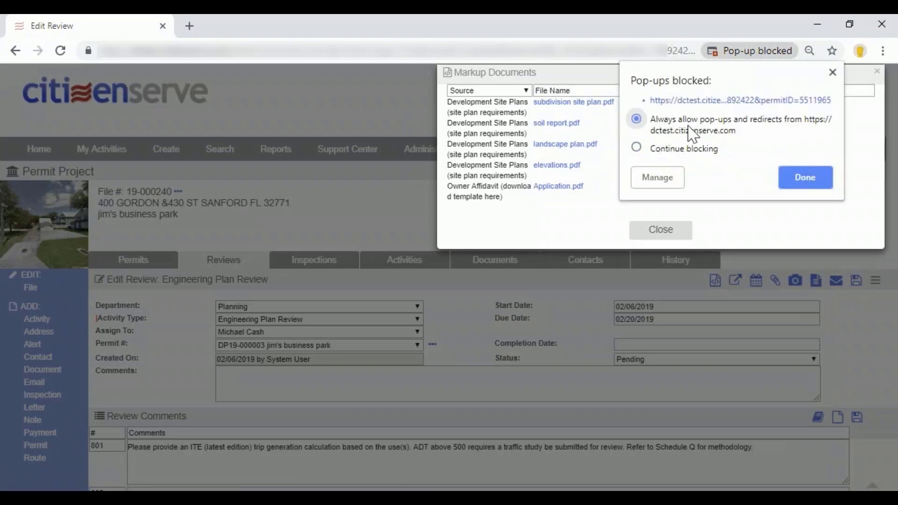
left_click(797, 182)
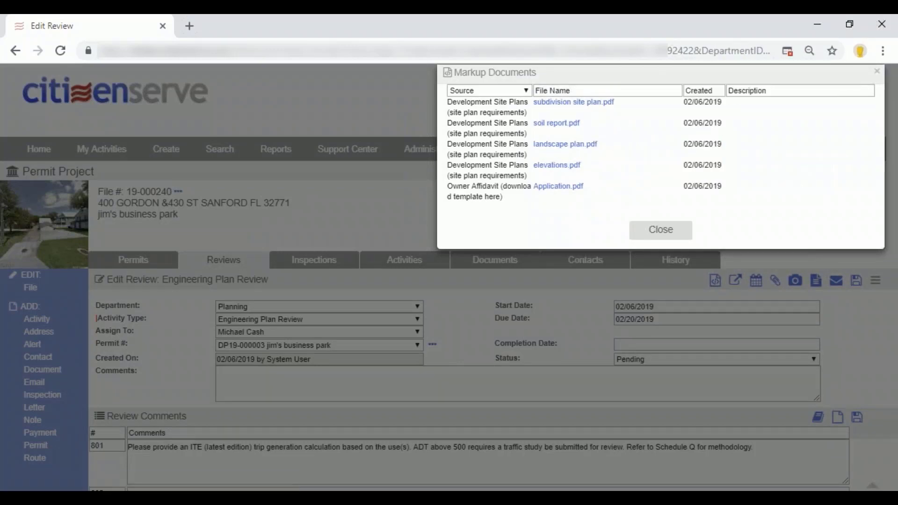
Open landscape plan.pdf for markup and set the plan's zoom to 25%.
left_click(561, 145)
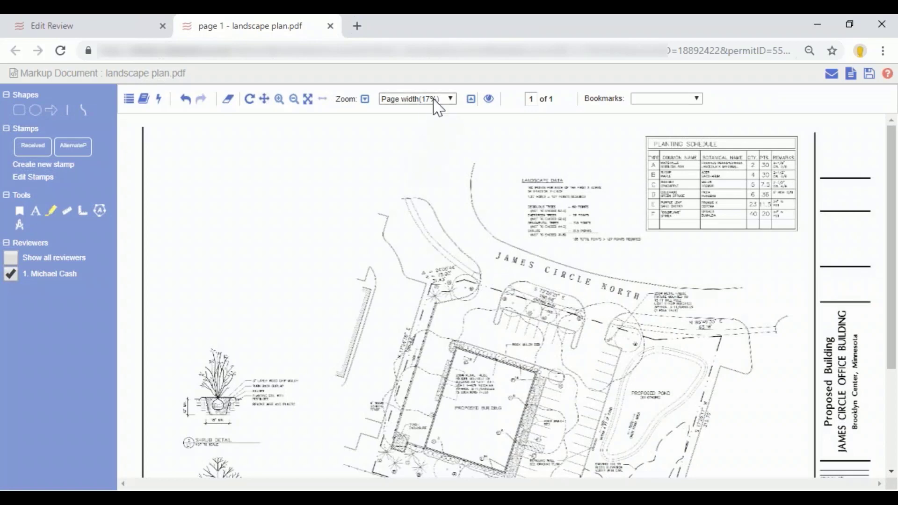
left_click(452, 100)
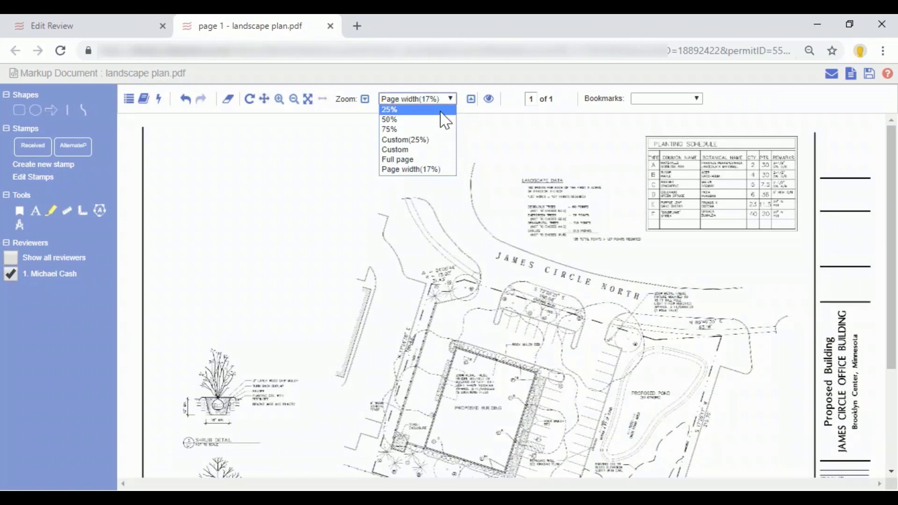
left_click(445, 110)
left_click_drag(627, 323, 428, 252)
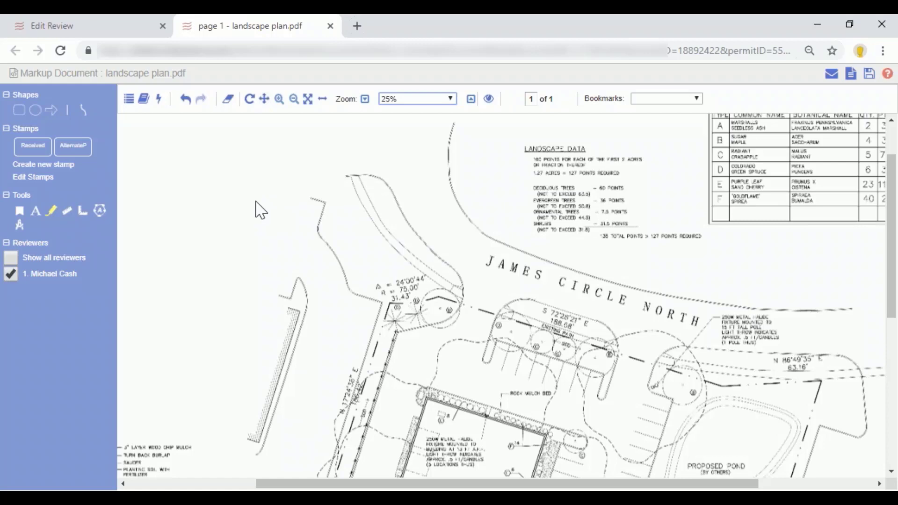
Create a new stamp with the name "approved" and the text "approved".
left_click(63, 166)
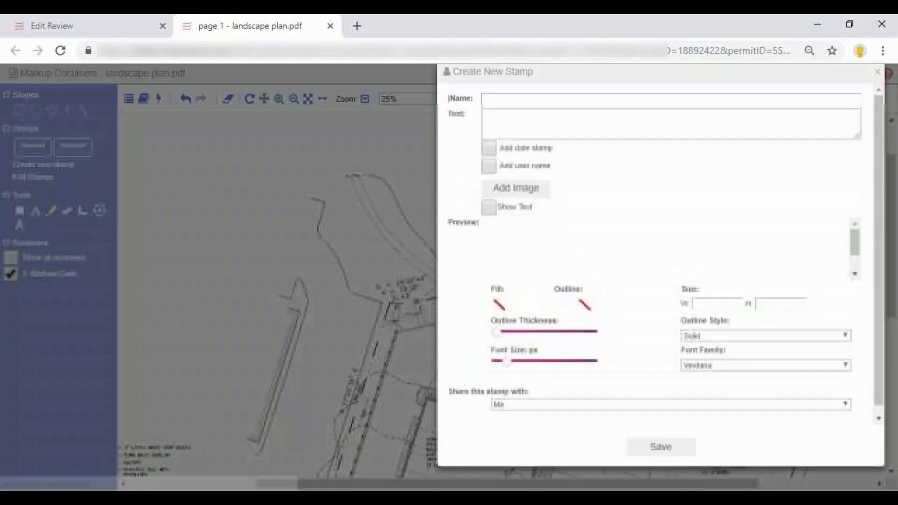
type("approved")
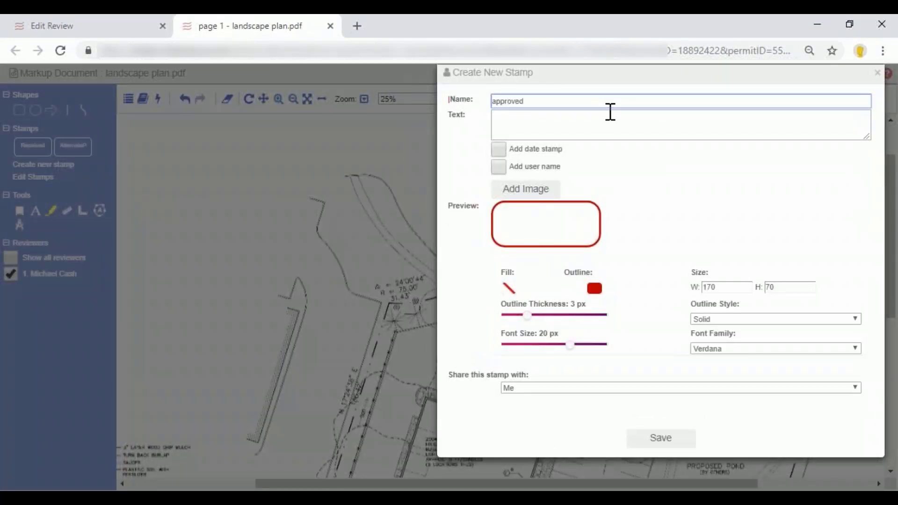
key("Tab")
type("apprved")
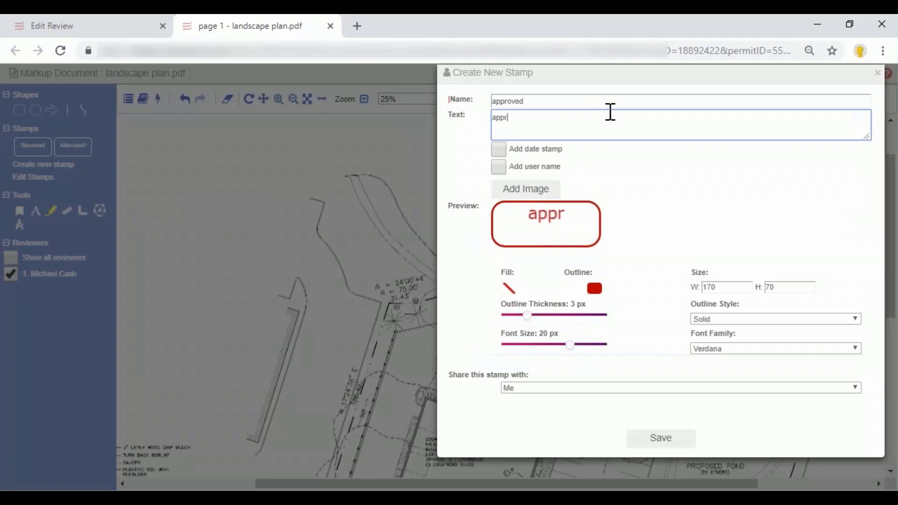
key("BackSpace")
key("BackSpace")
key("BackSpace")
type("oved")
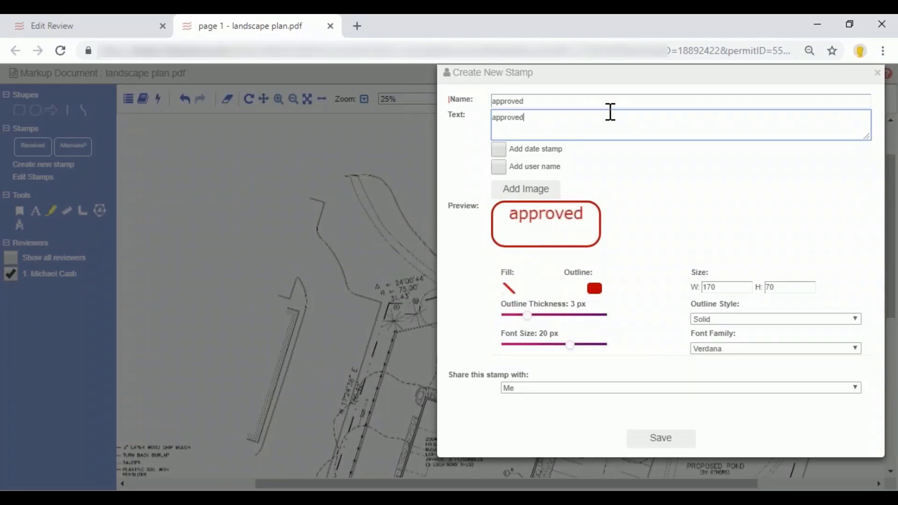
Include the date stamp and the user name on the approved stamp, and save it.
left_click(499, 150)
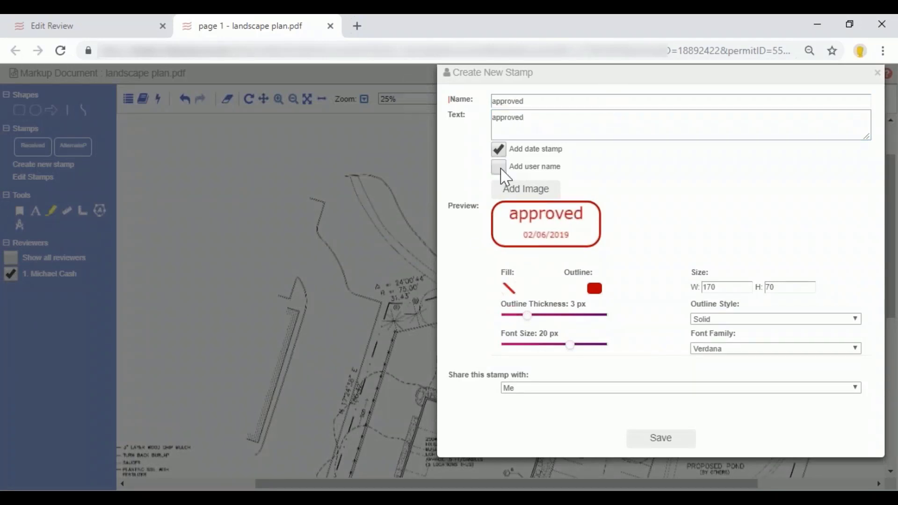
left_click(498, 167)
left_click(652, 392)
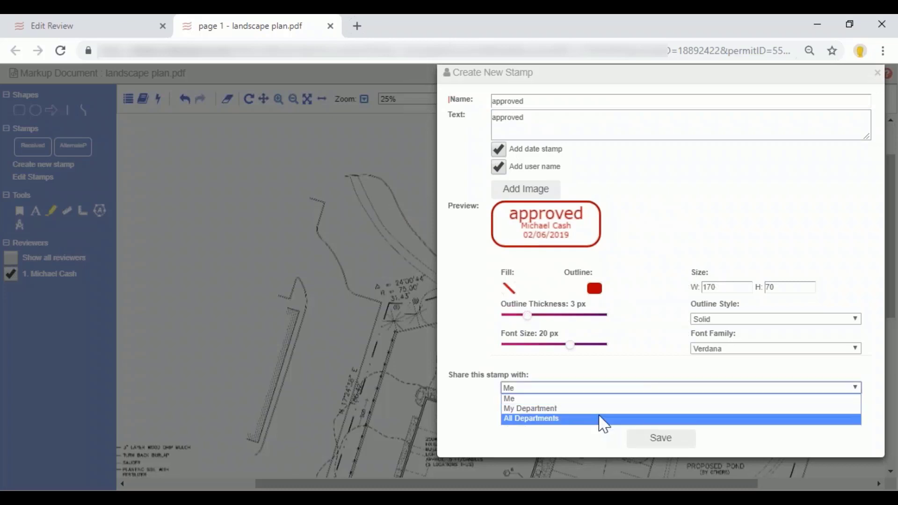
left_click(664, 332)
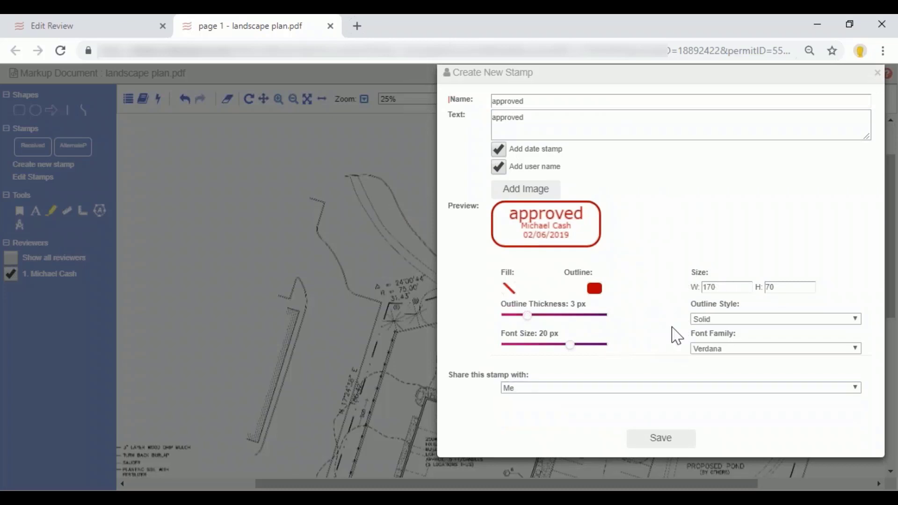
left_click(664, 440)
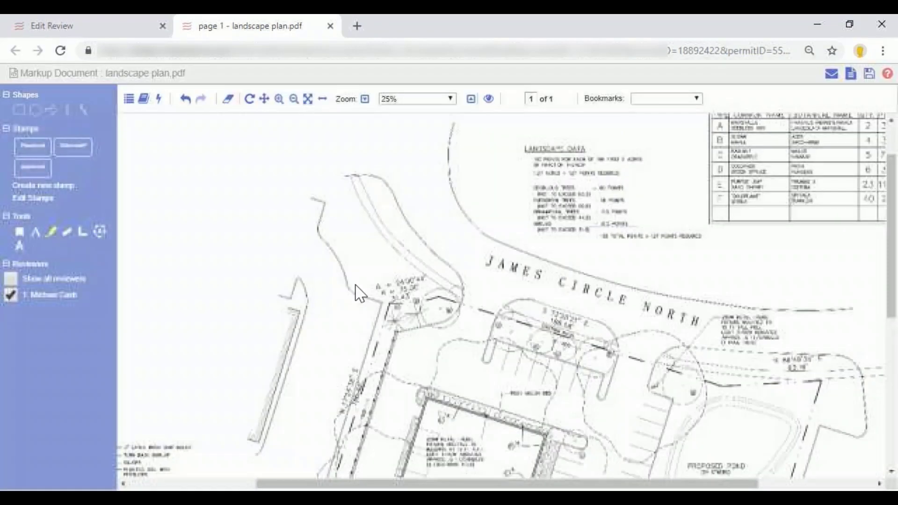
Place the approved stamp in the blank area beside the plan and attach the first three Engineering - ROADS, ROW & PAVING comments.
left_click_drag(29, 169, 198, 282)
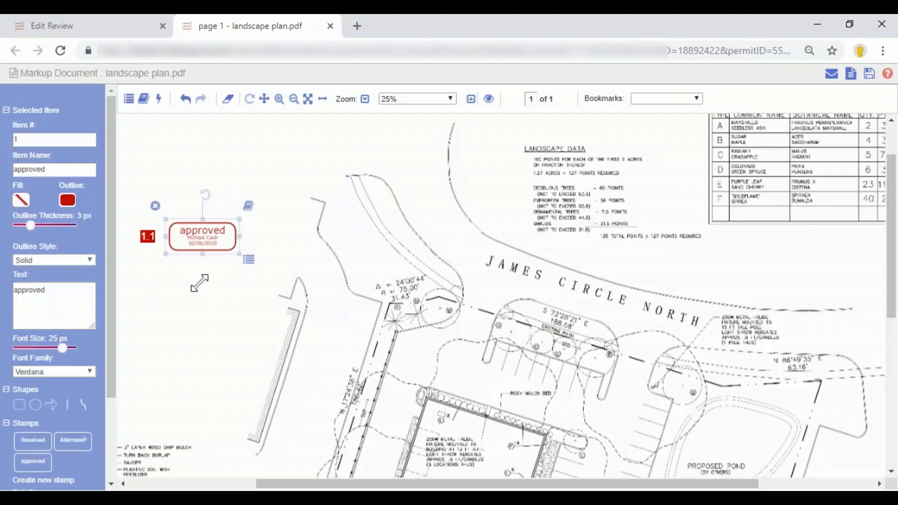
left_click(248, 208)
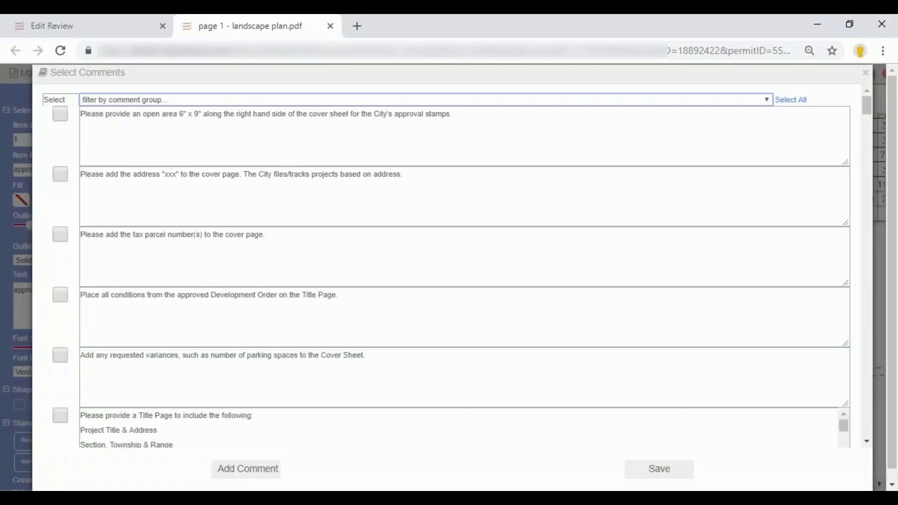
left_click(216, 100)
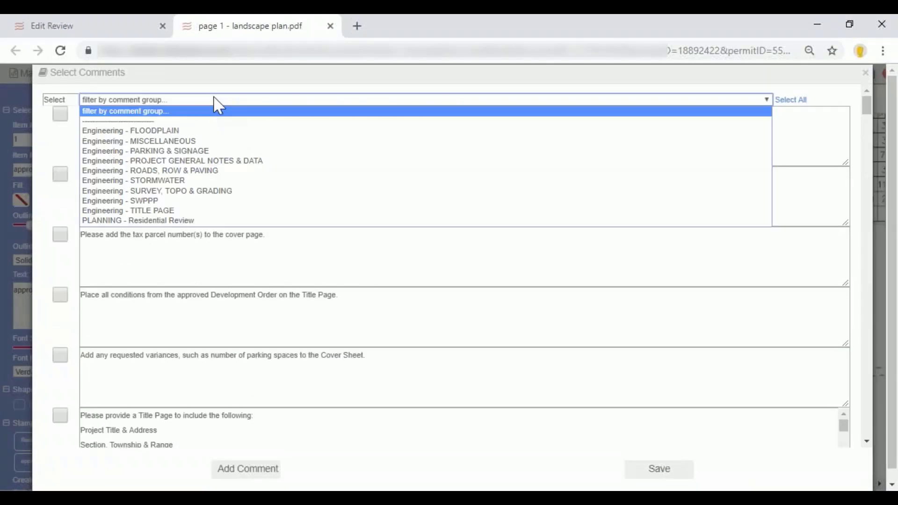
left_click(231, 172)
left_click(60, 114)
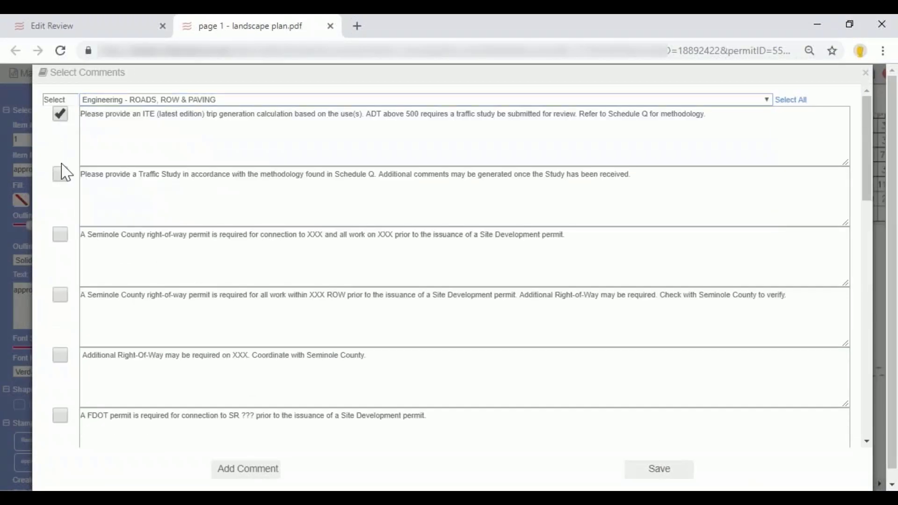
left_click(61, 176)
left_click(62, 236)
left_click(636, 473)
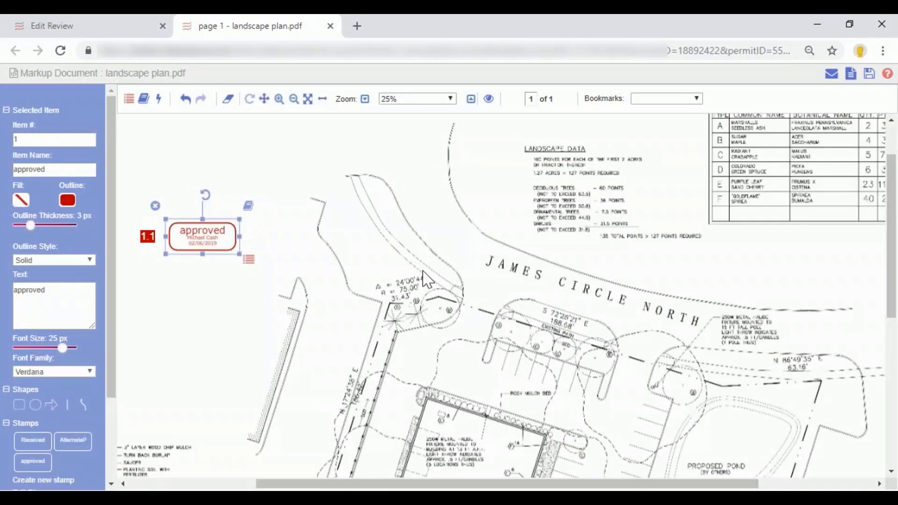
View the comments attached to the approved stamp and check their numbering.
left_click(249, 260)
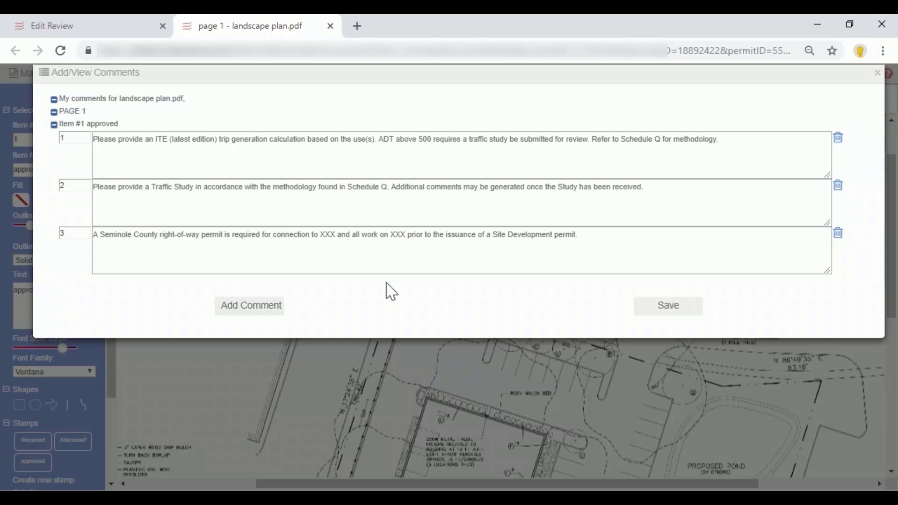
left_click(664, 312)
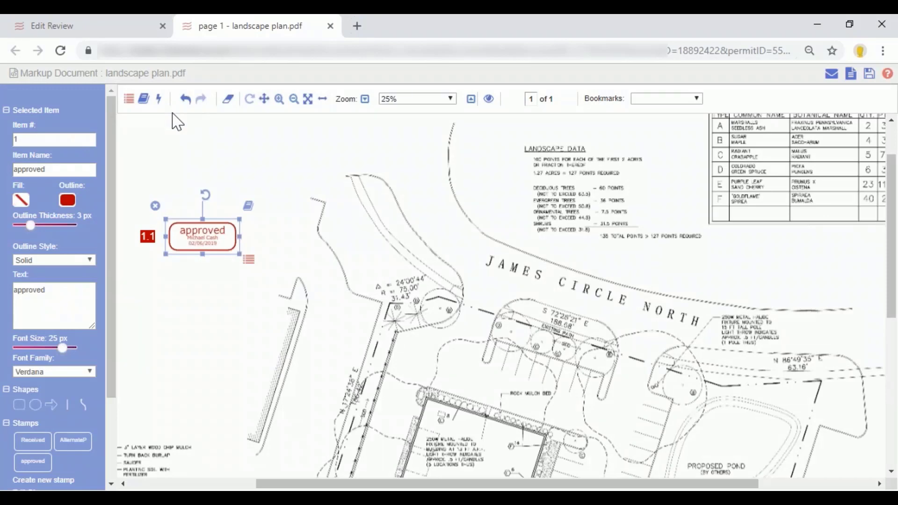
left_click(256, 262)
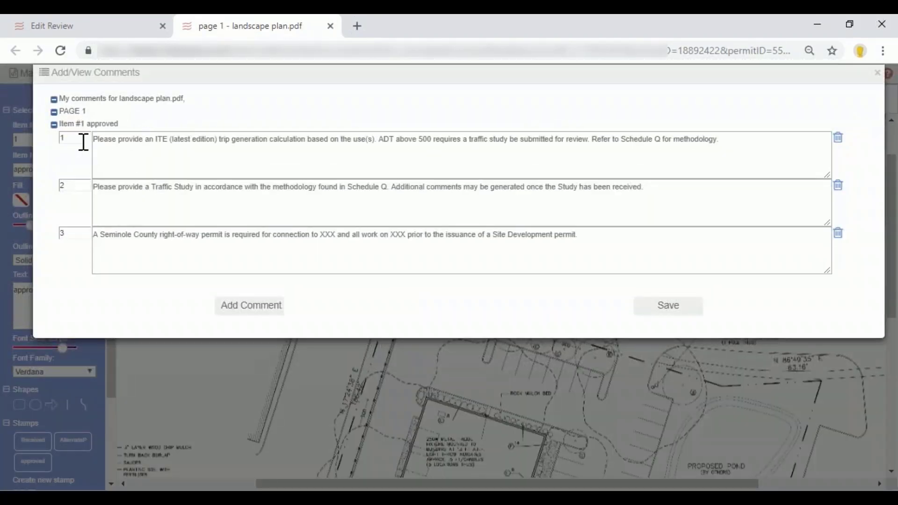
left_click(84, 140)
left_click(878, 74)
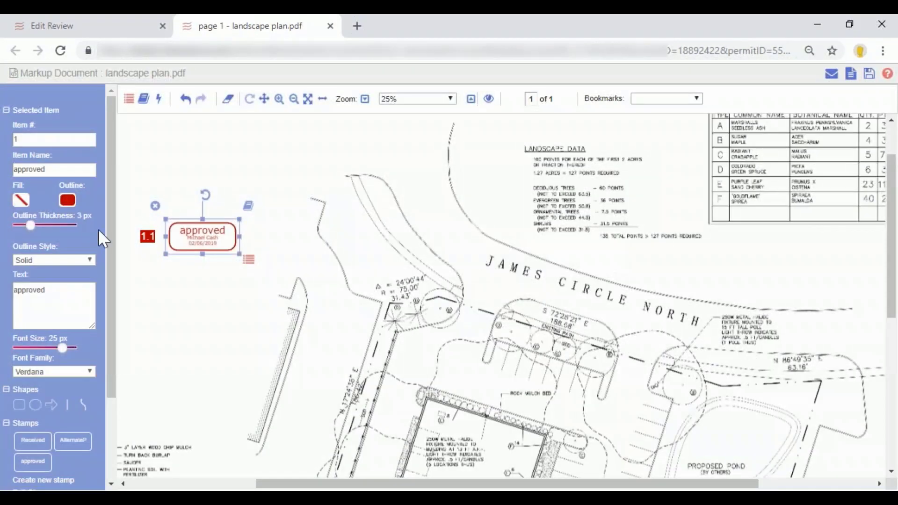
Calibrate the plan's scale by marking two points below the Landscape Data block and setting their distance to 25 feet.
left_click_drag(114, 240, 108, 330)
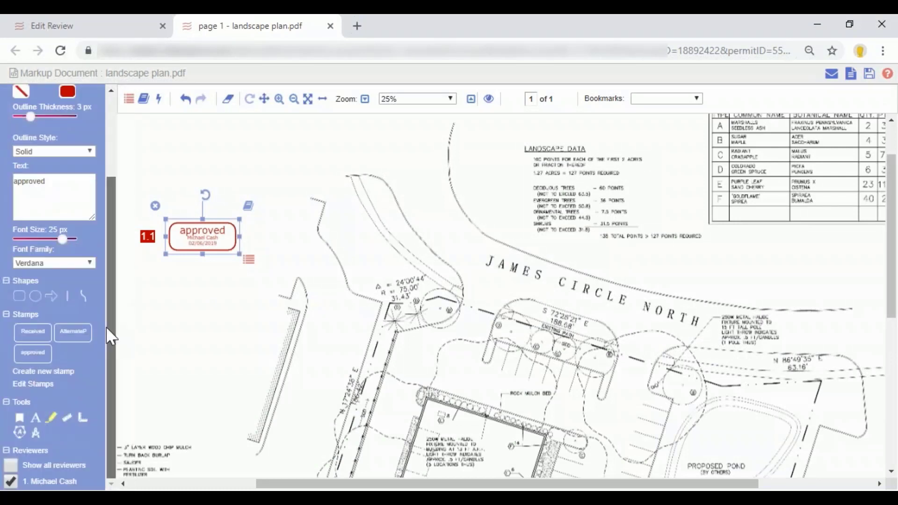
left_click(36, 434)
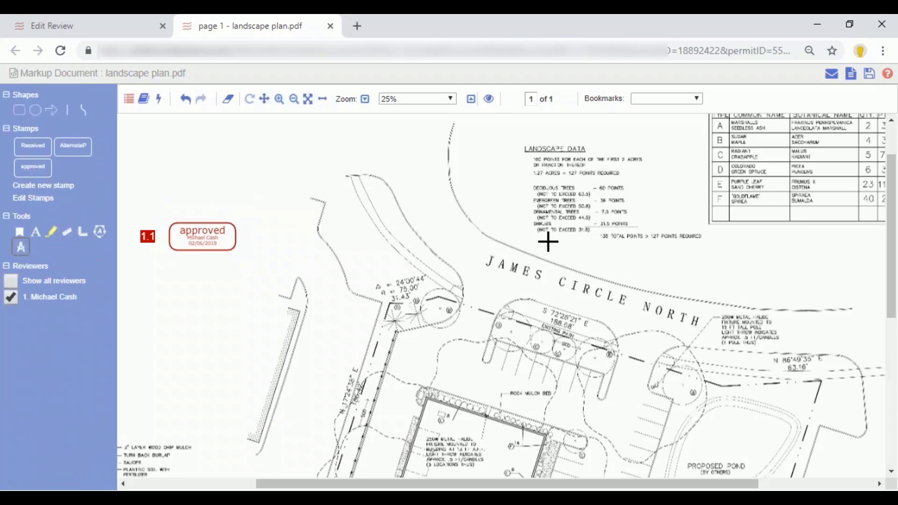
left_click_drag(547, 252, 607, 249)
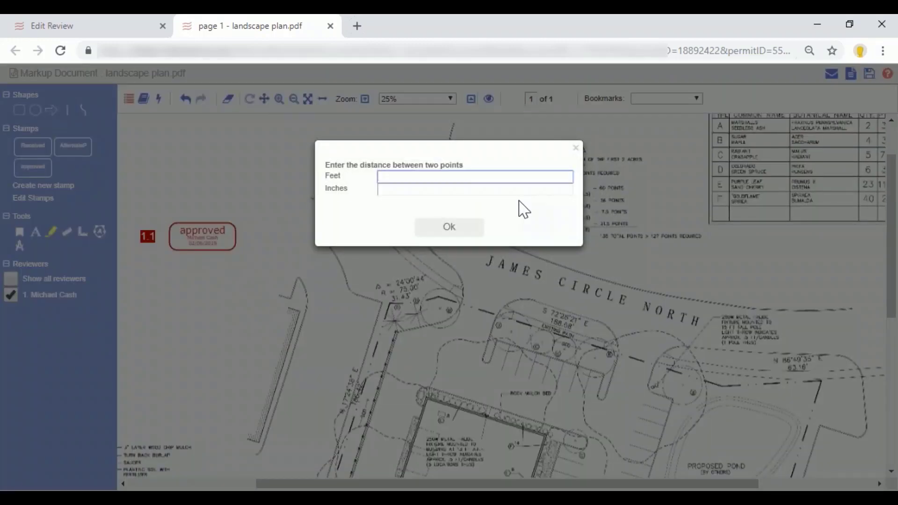
type("25")
left_click(458, 227)
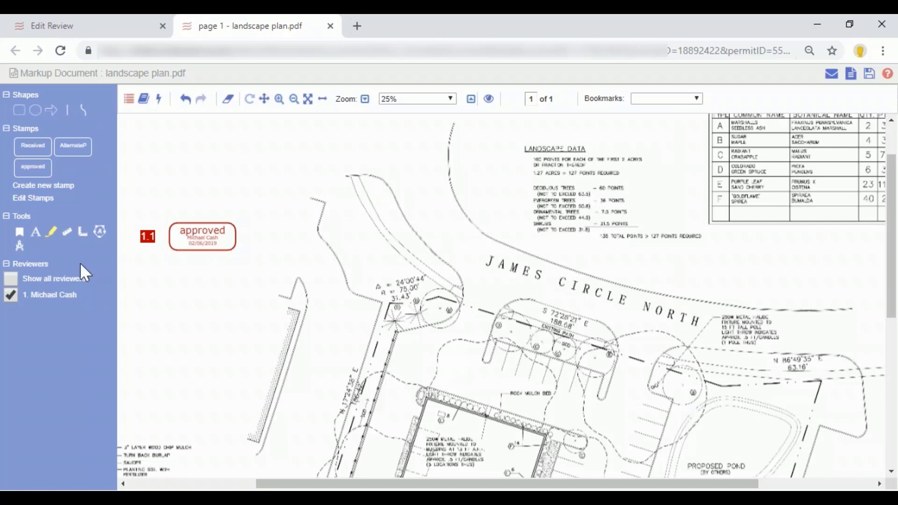
Draw a four-sided area measurement between the two curb ends near the 31.43' curve label.
left_click(98, 231)
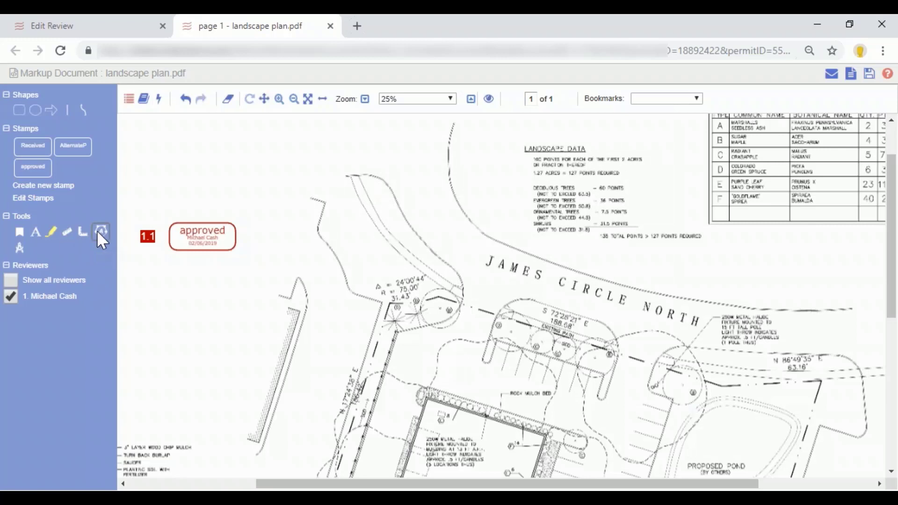
left_click(299, 276)
left_click(317, 233)
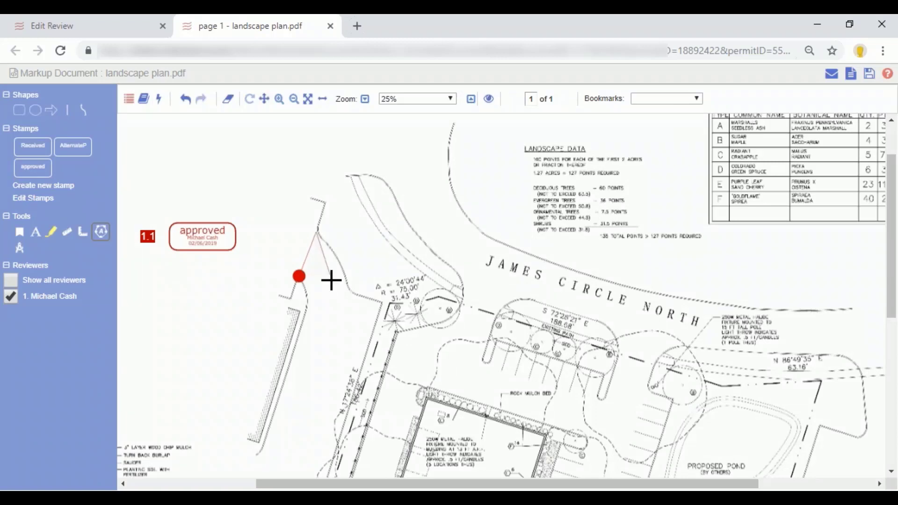
left_click(349, 284)
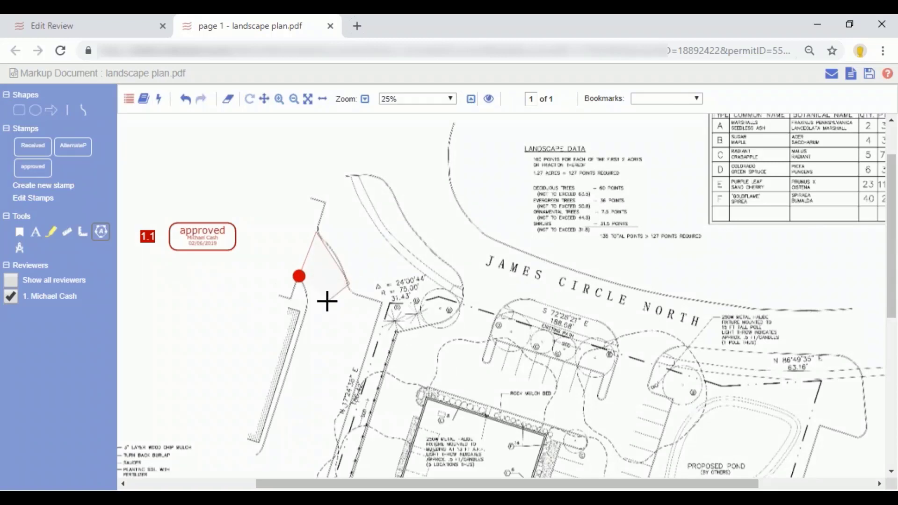
left_click(300, 276)
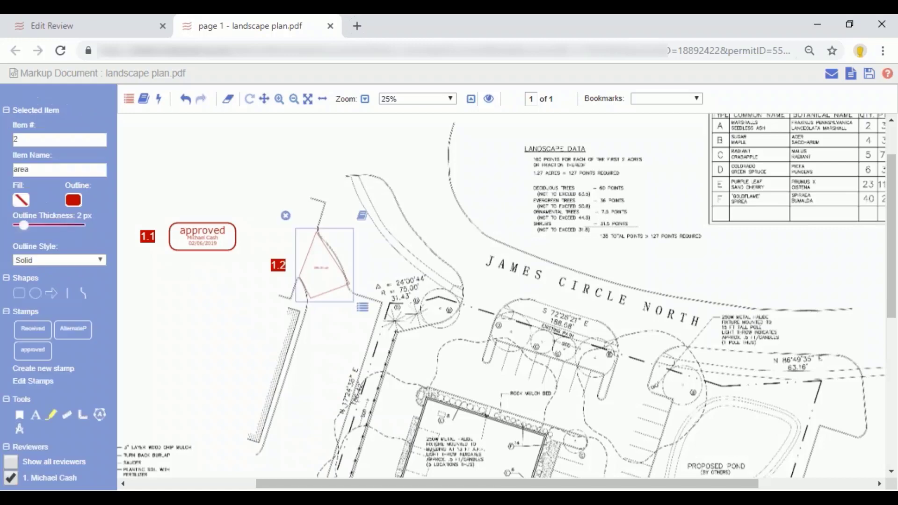
Attach the first three Engineering - STORMWATER standard comments to the area measurement and save the selection.
left_click(362, 219)
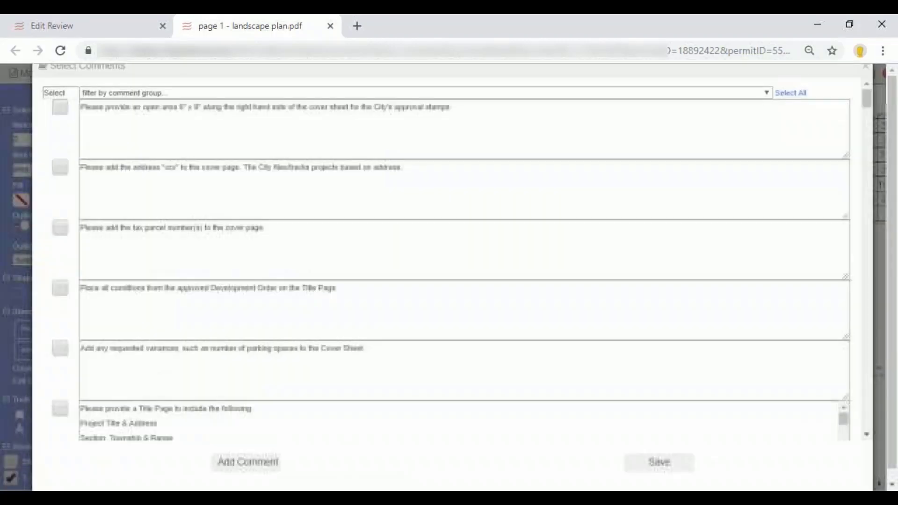
left_click(192, 100)
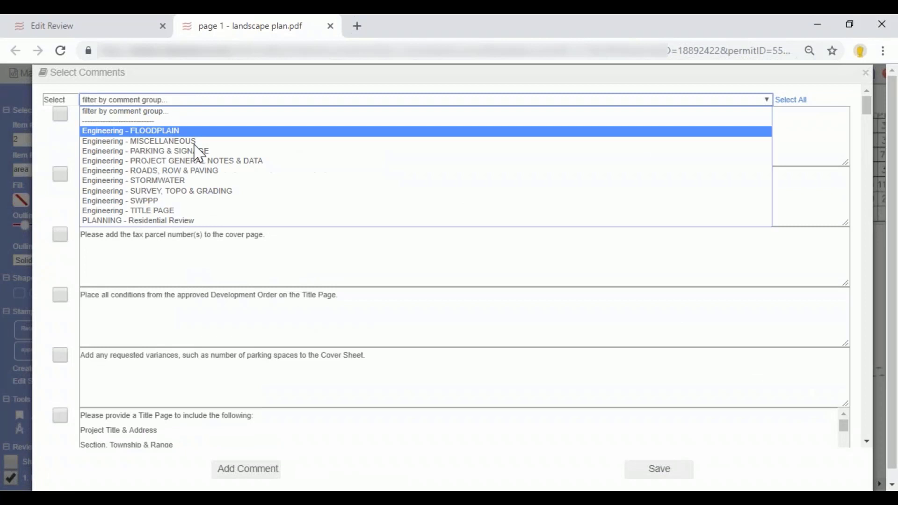
left_click(201, 181)
left_click(59, 115)
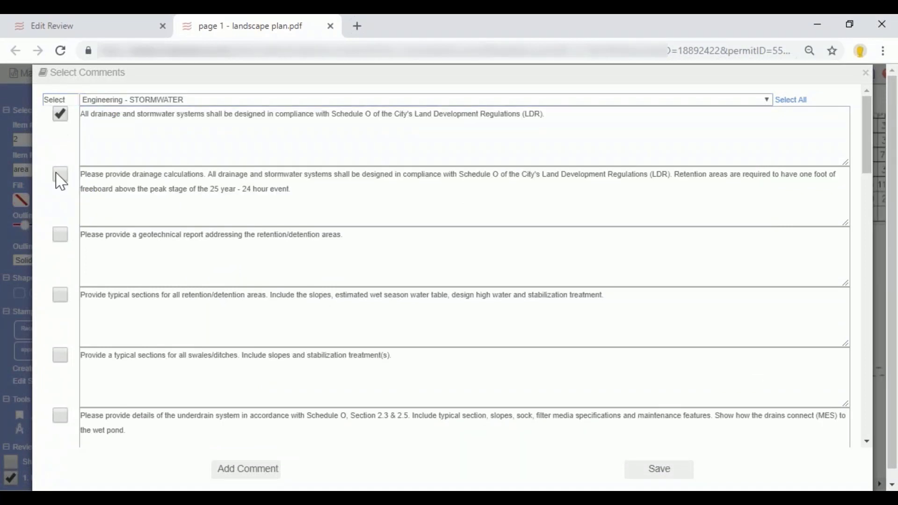
left_click(60, 174)
left_click(60, 234)
left_click(659, 468)
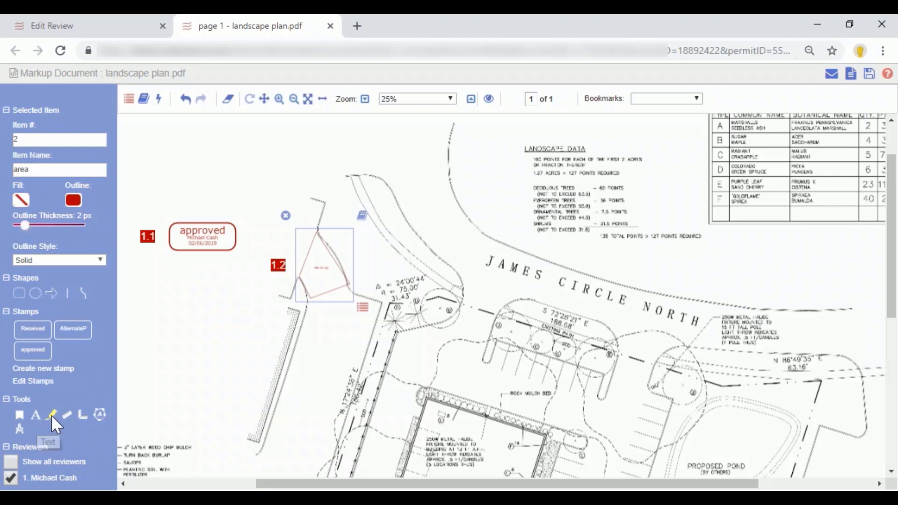
Draw an arrow across the drive to the tree symbol below the 31.43' label, with a 17 px thick blue outline.
left_click(51, 293)
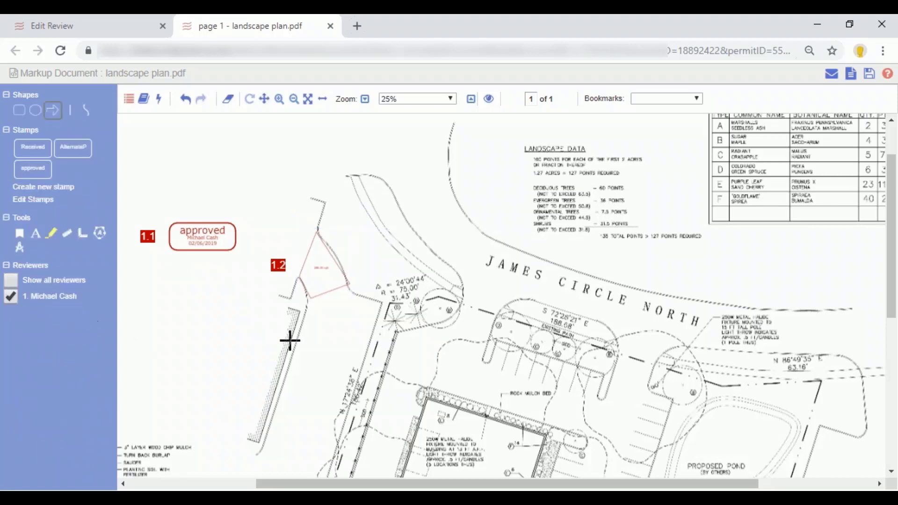
left_click_drag(305, 335, 407, 315)
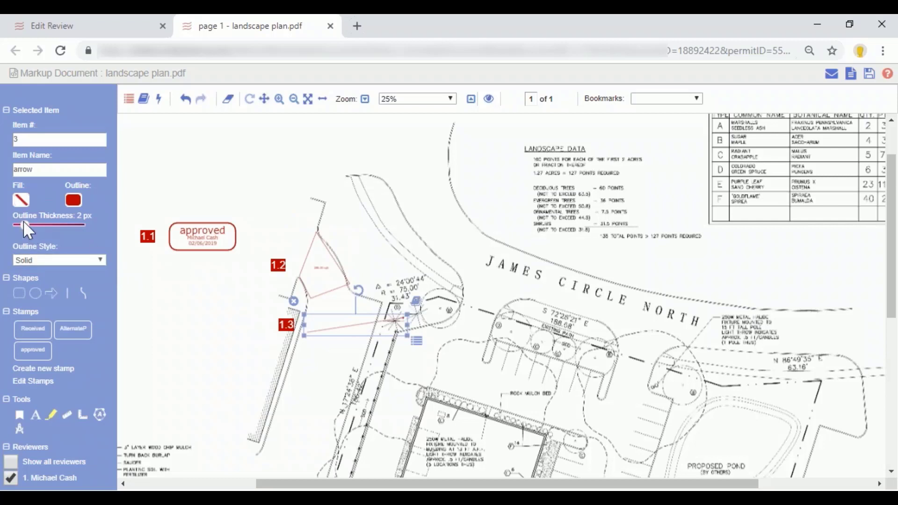
left_click_drag(24, 222, 63, 224)
left_click(73, 201)
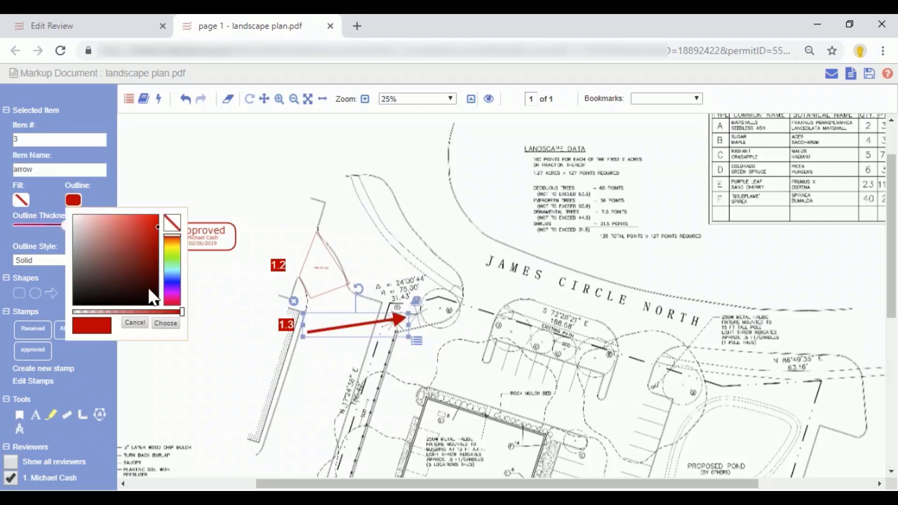
left_click(174, 288)
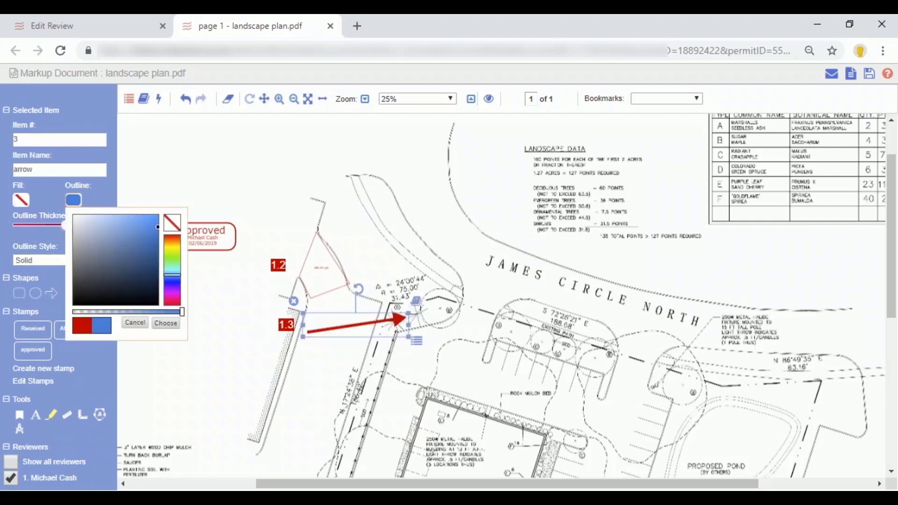
left_click(164, 323)
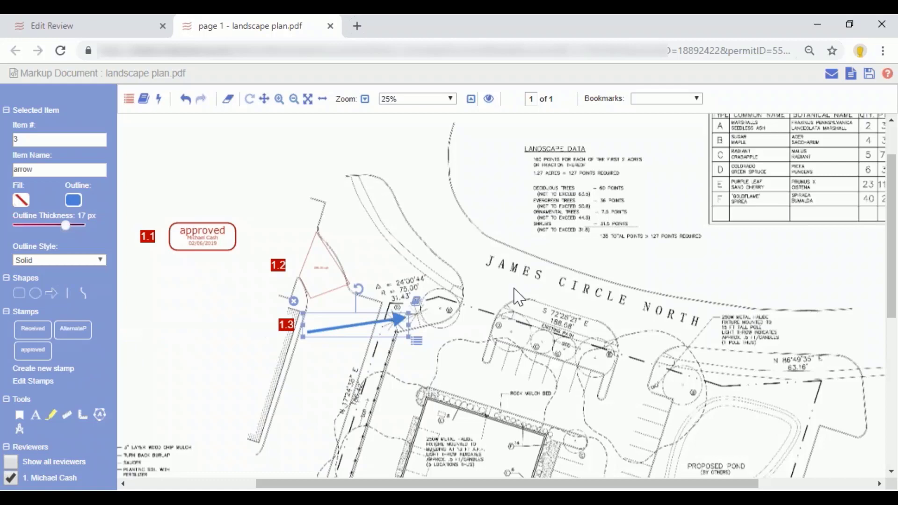
Attach the second, third and fourth Engineering - STORMWATER standard comments to the arrow and save the selection.
scroll(521, 292, "up", 2)
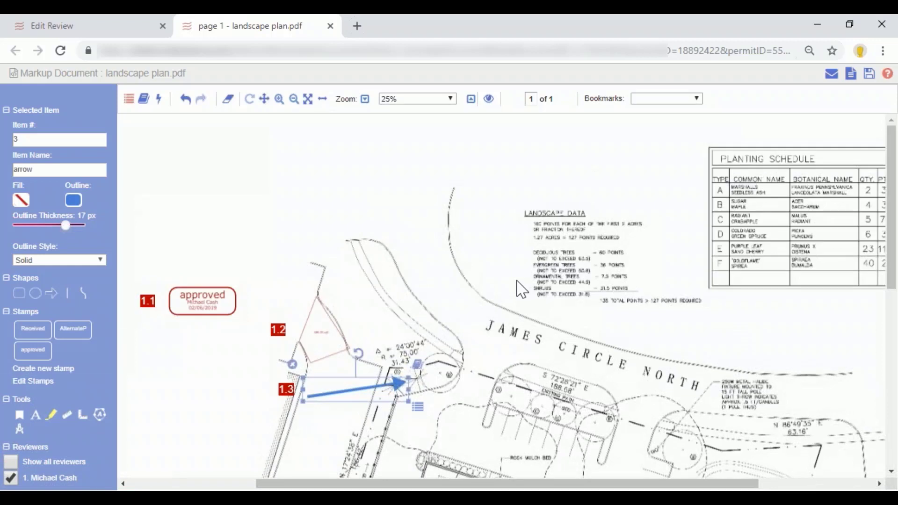
left_click(417, 366)
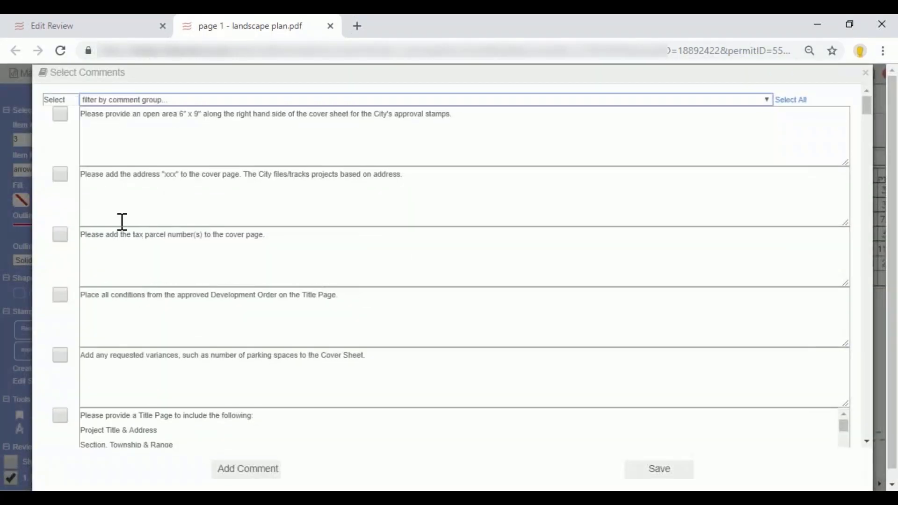
left_click(165, 99)
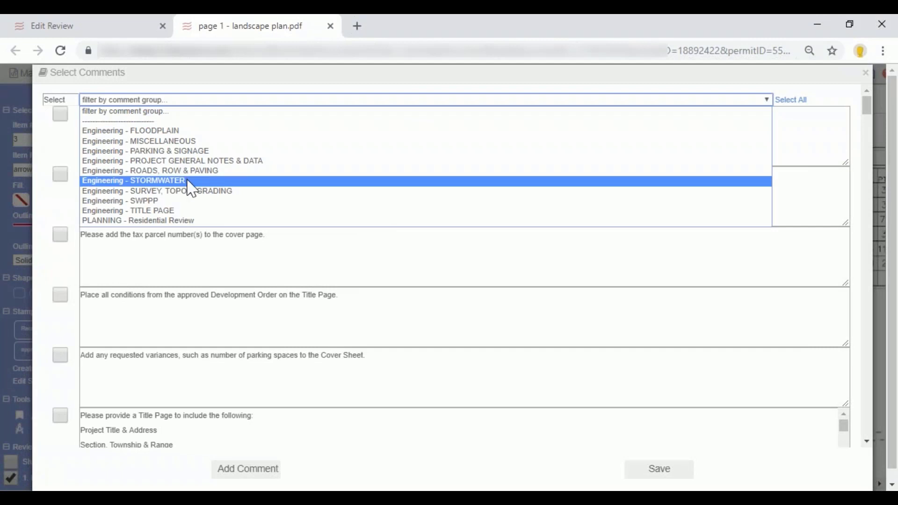
left_click(168, 180)
left_click(60, 175)
left_click(60, 235)
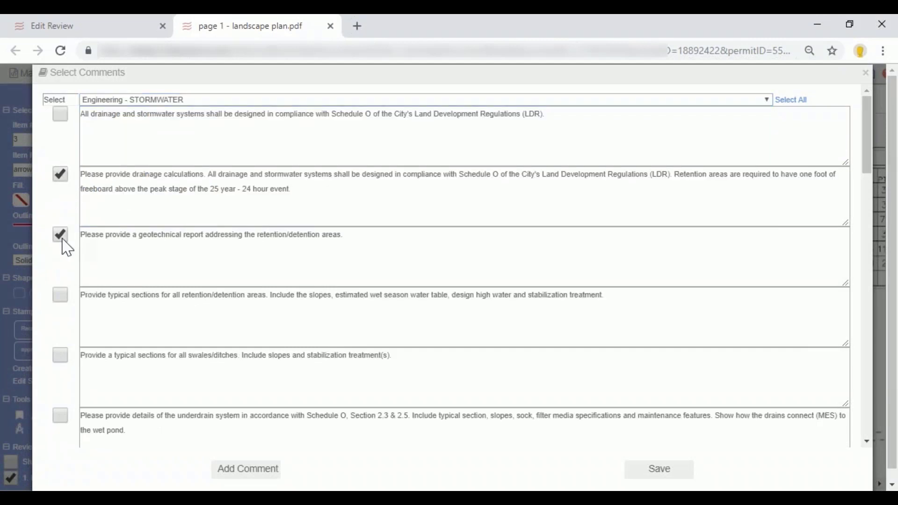
left_click(60, 295)
left_click(660, 469)
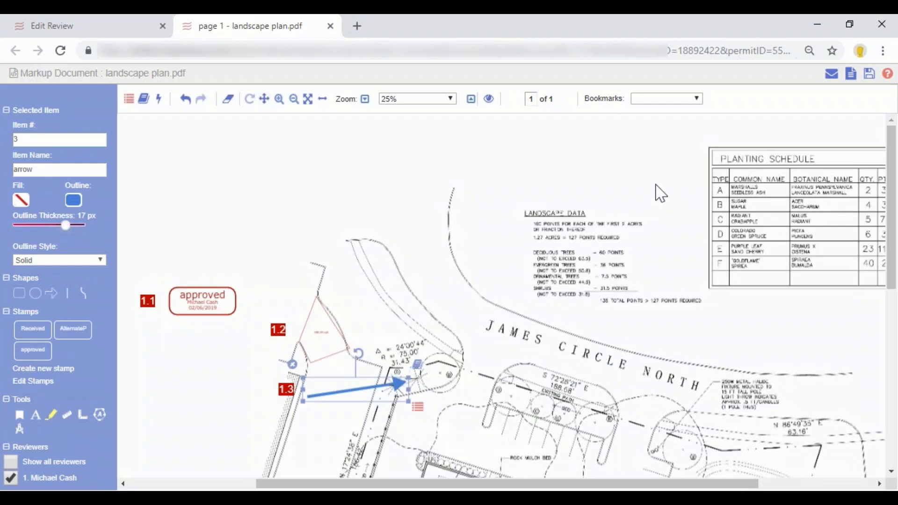
Generate and save the marked-up landscape plan document, and save the markups to return to the Engineering Plan Review.
left_click(529, 99)
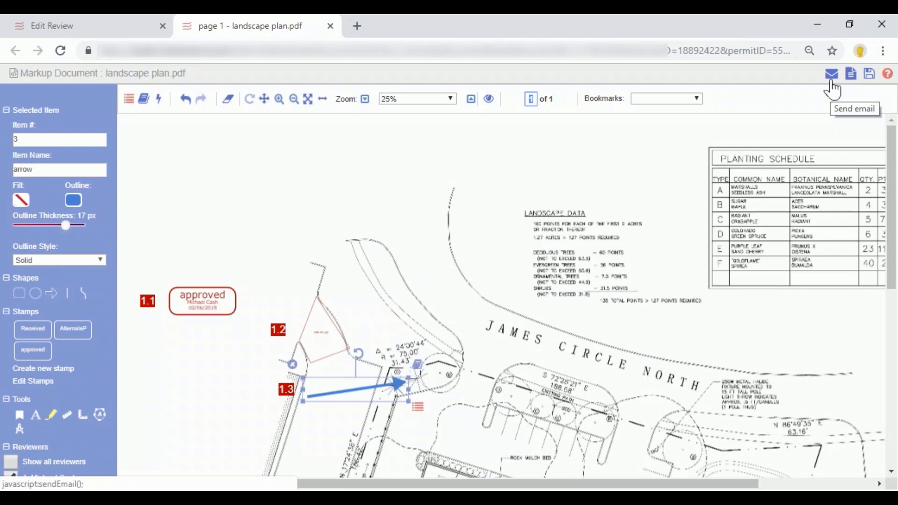
left_click(854, 79)
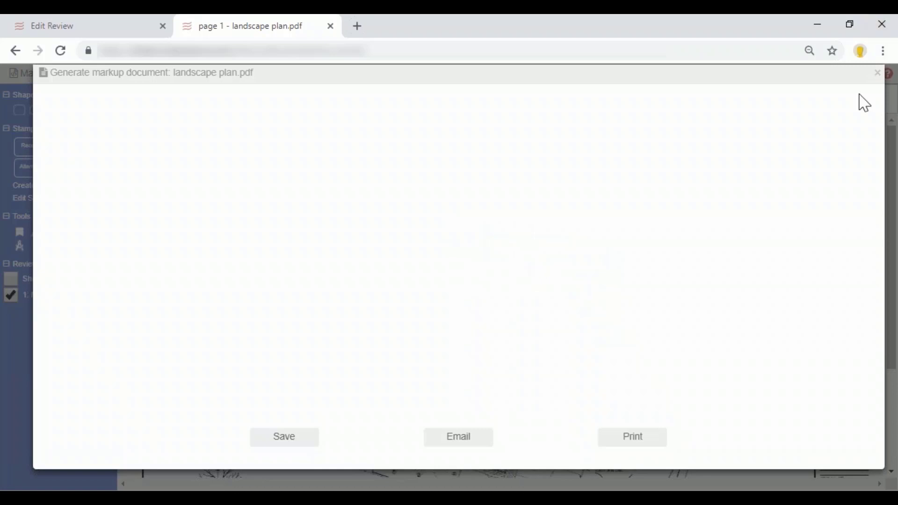
left_click(287, 440)
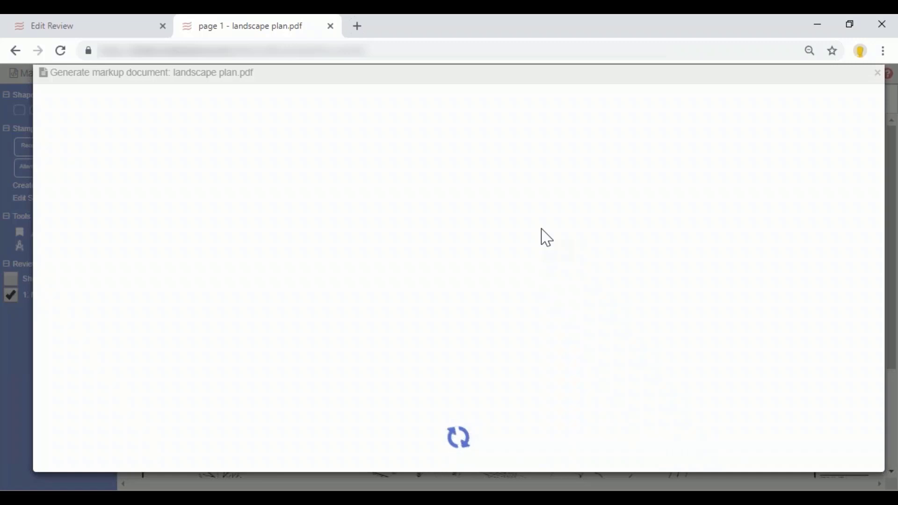
left_click(877, 75)
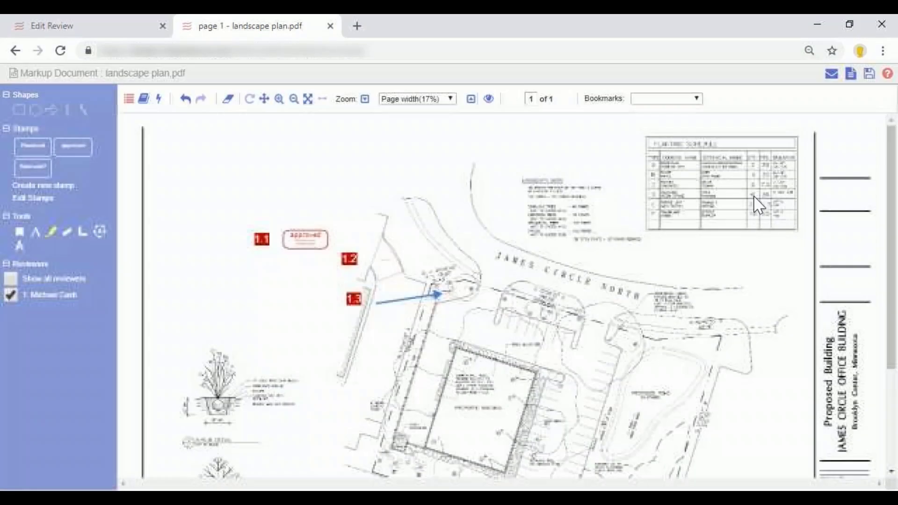
left_click(870, 77)
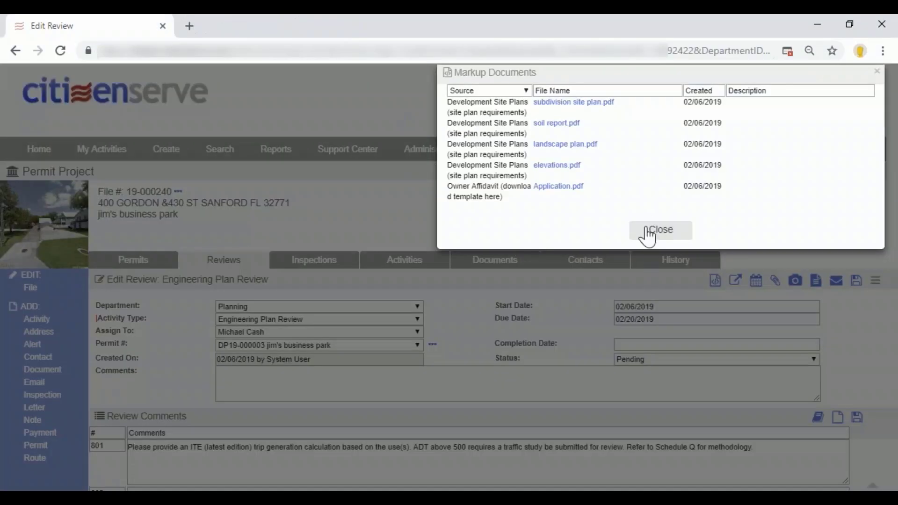
left_click(661, 231)
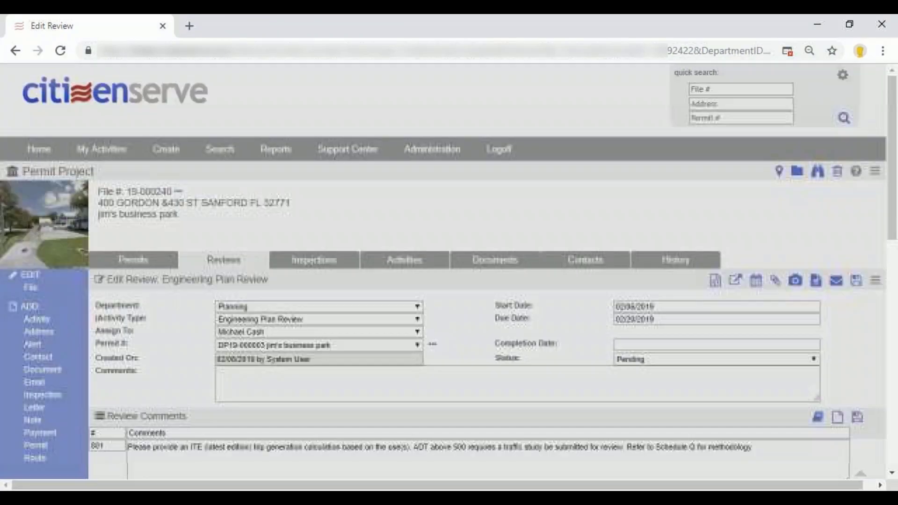
Examine the review comments grouped by landscape plan page and markup item: approved stamp, area and arrow.
scroll(645, 337, "down", 3)
scroll(637, 357, "down", 3)
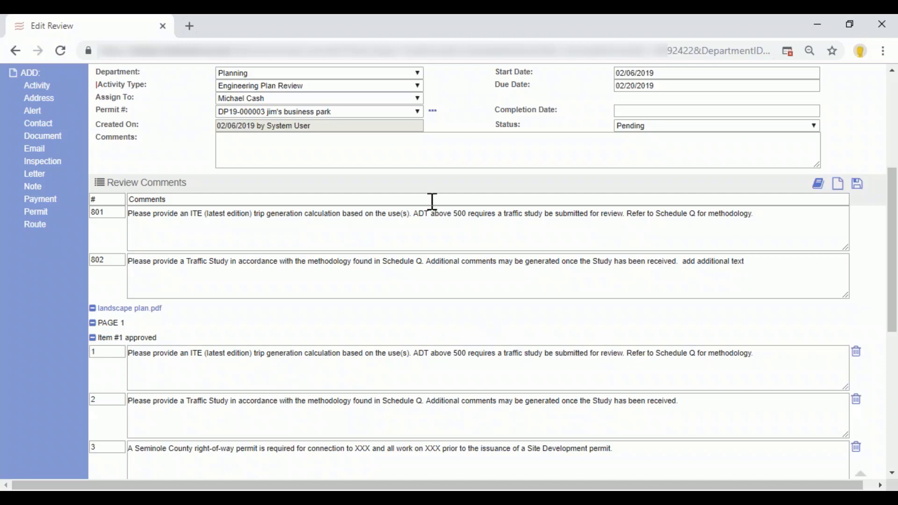
scroll(201, 329, "down", 1)
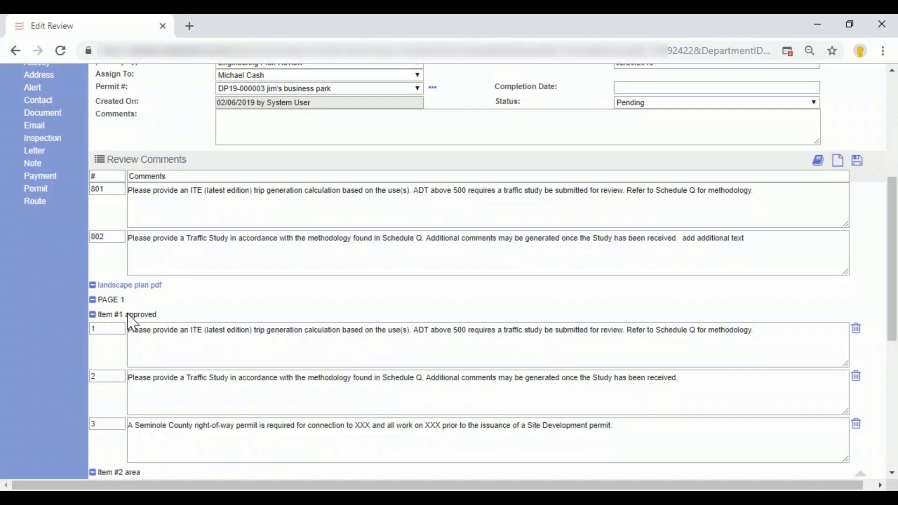
left_click_drag(126, 316, 158, 316)
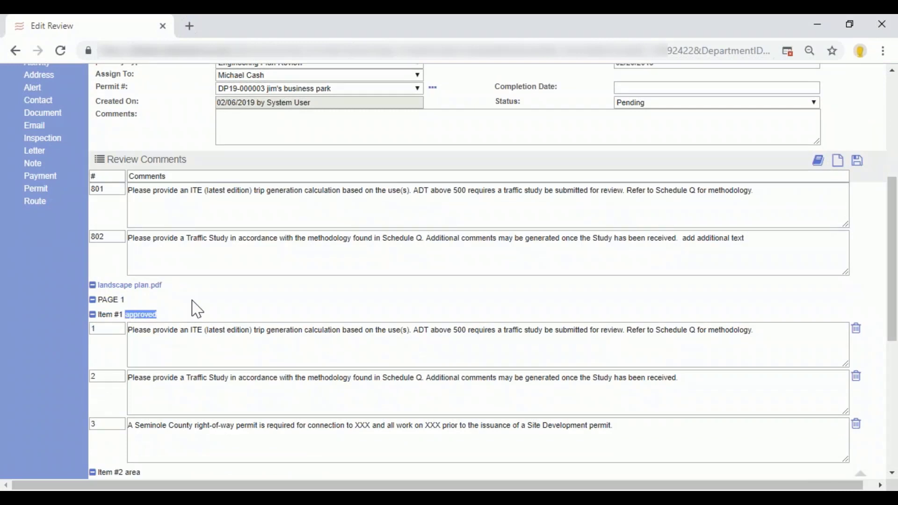
scroll(393, 337, "down", 1)
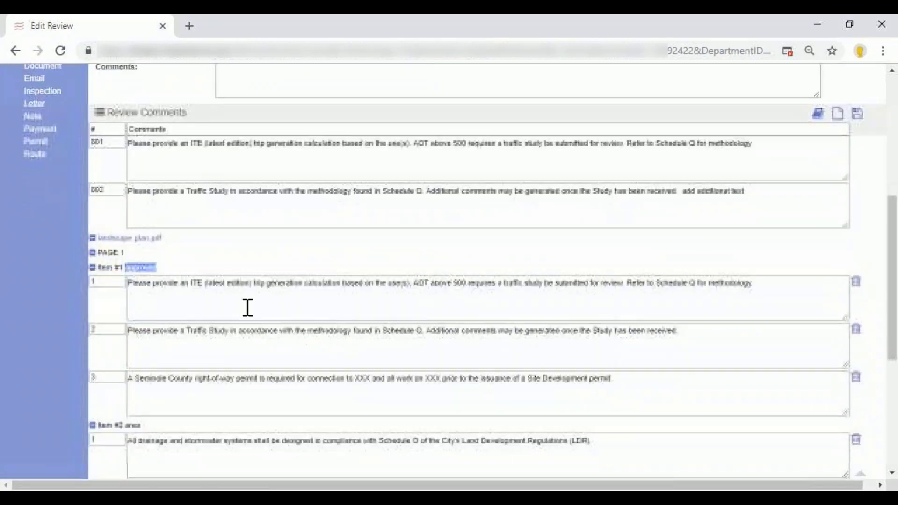
left_click(149, 282)
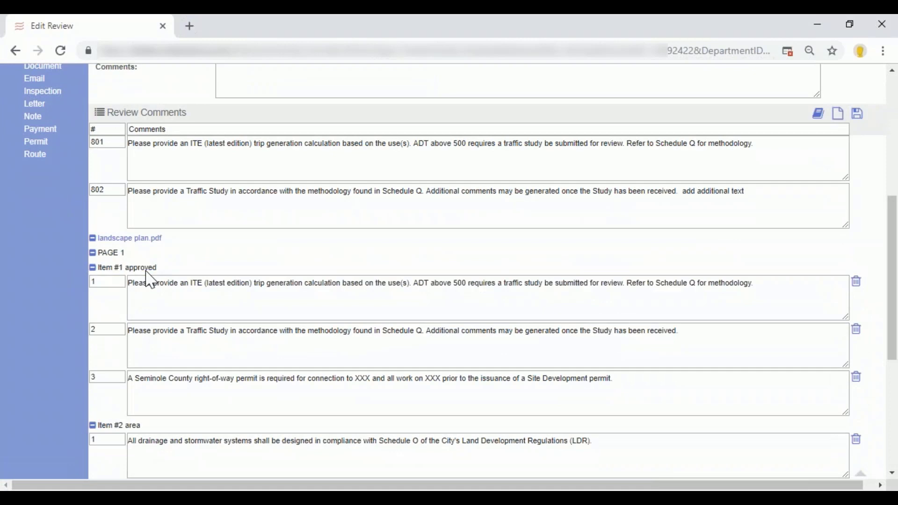
scroll(154, 300, "down", 2)
double_click(133, 332)
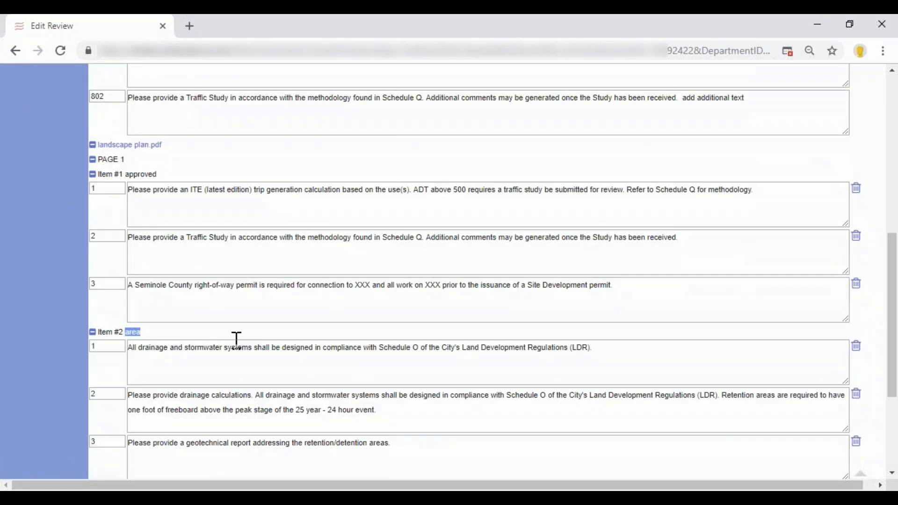
scroll(237, 346, "down", 3)
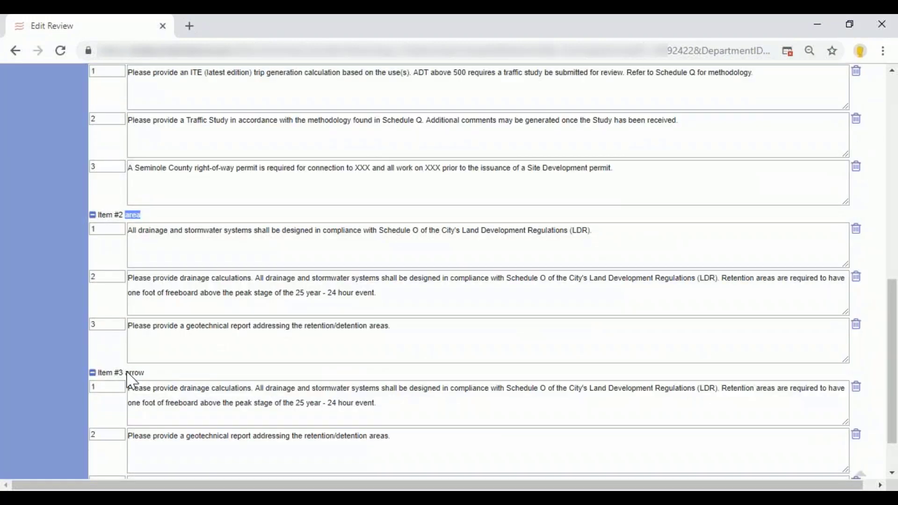
left_click_drag(125, 373, 160, 376)
scroll(405, 321, "down", 1)
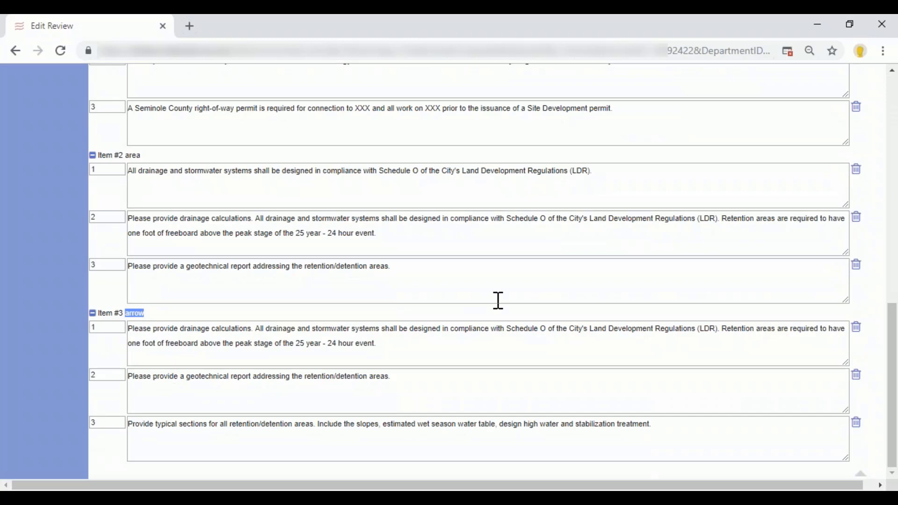
Set the Engineering Plan Review's completion date to 02/06/2019 and its status to Approved.
scroll(498, 301, "up", 7)
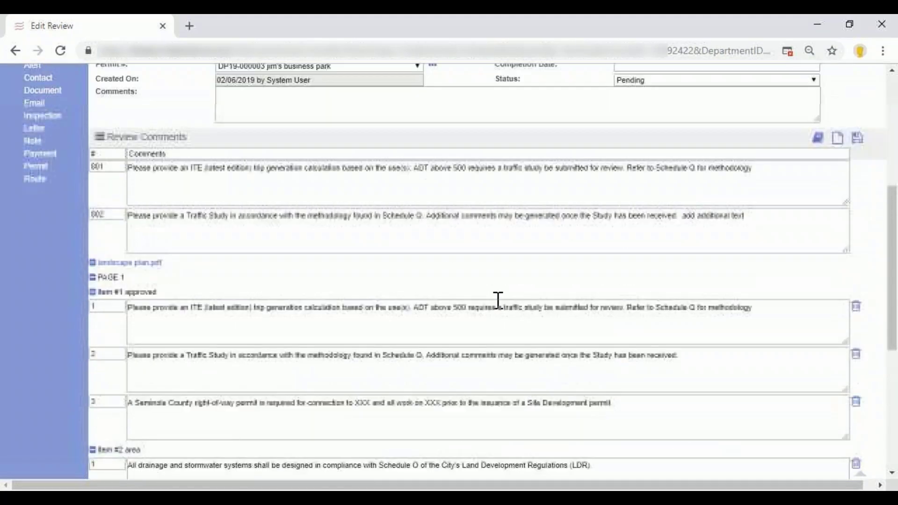
scroll(499, 301, "up", 3)
left_click(658, 168)
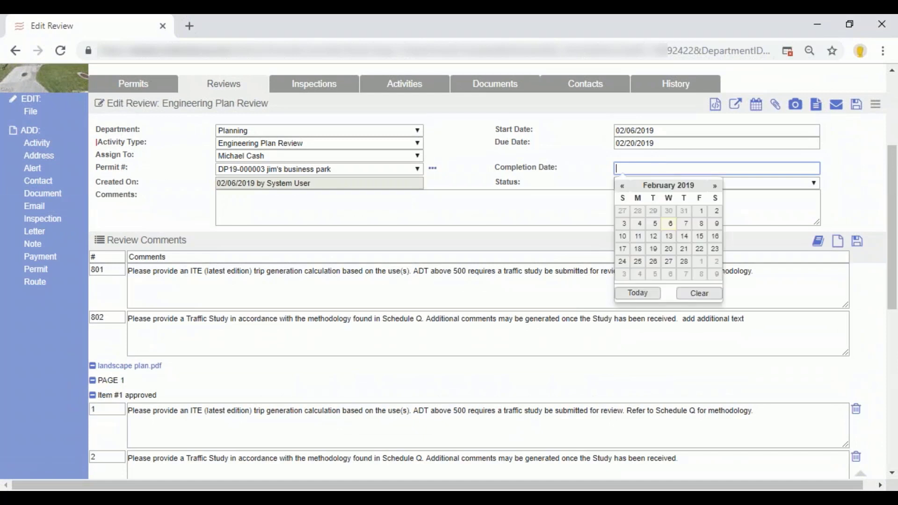
left_click(670, 223)
left_click(680, 184)
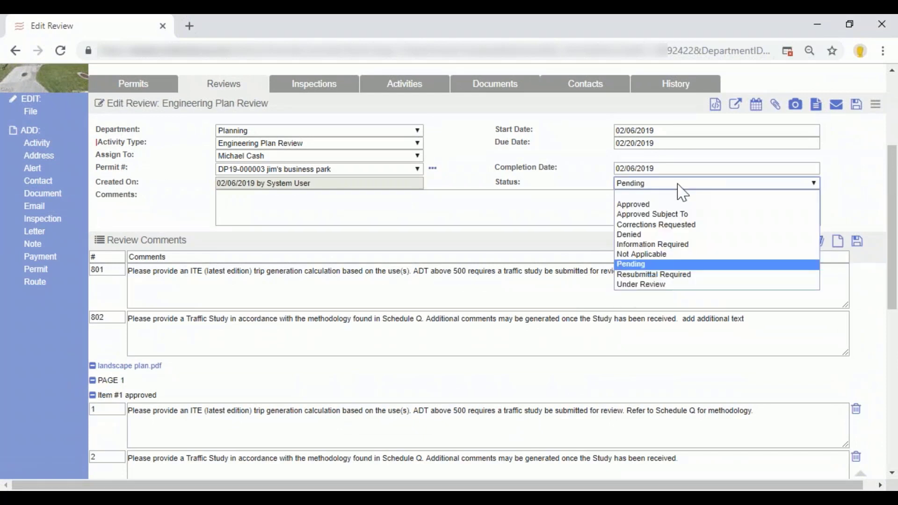
left_click(688, 209)
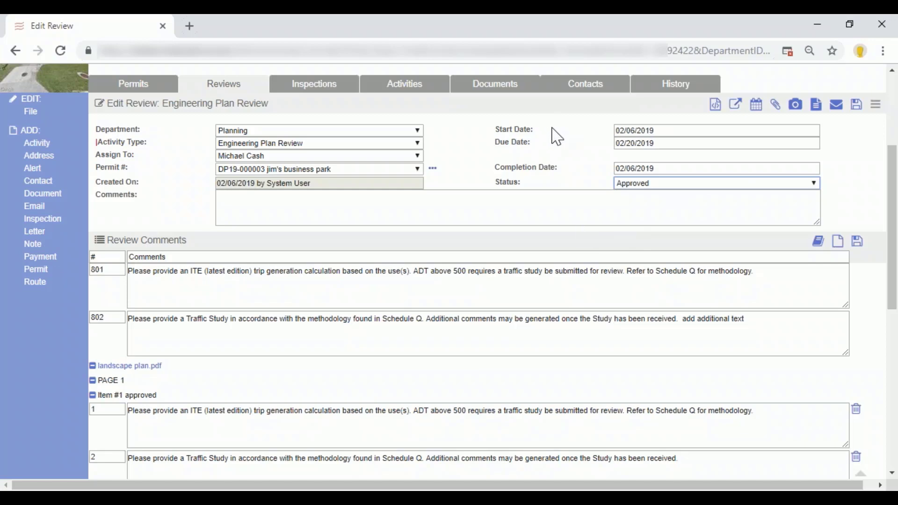
Open the list of markup documents for the Engineering Plan Review.
scroll(568, 238, "down", 1)
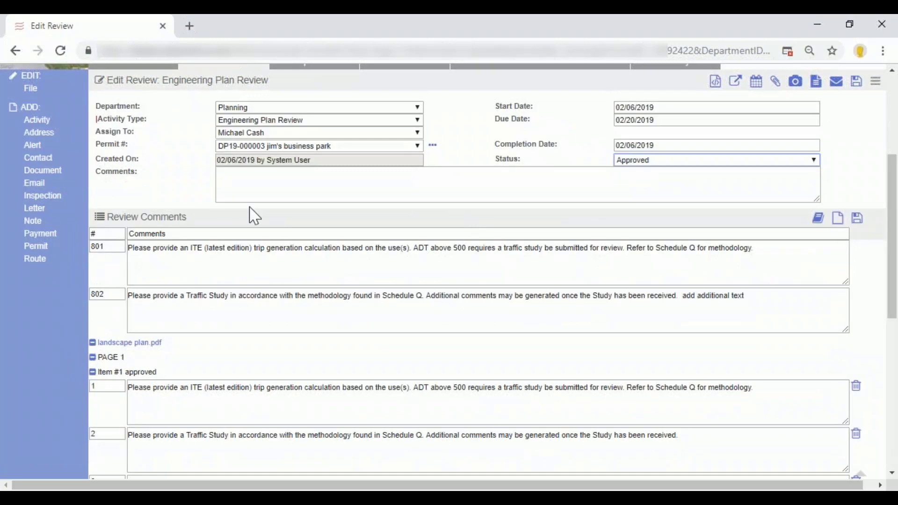
scroll(594, 181, "up", 3)
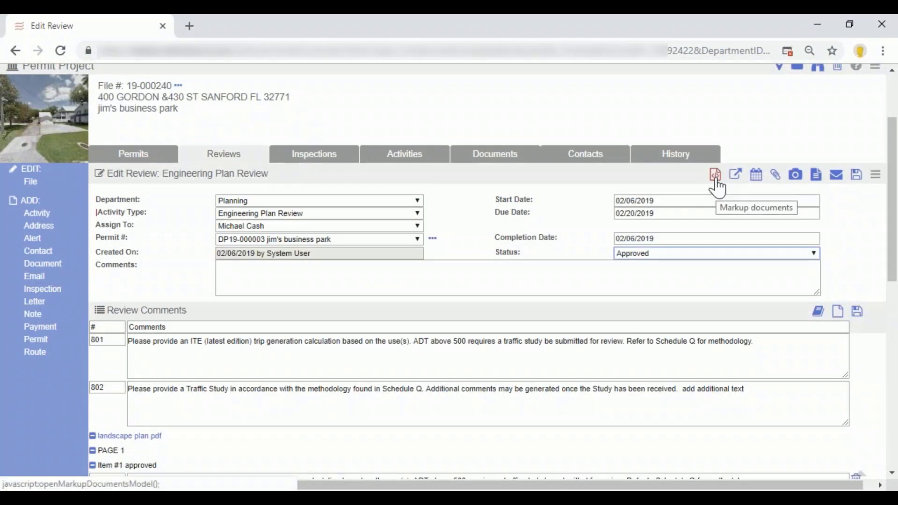
left_click(716, 182)
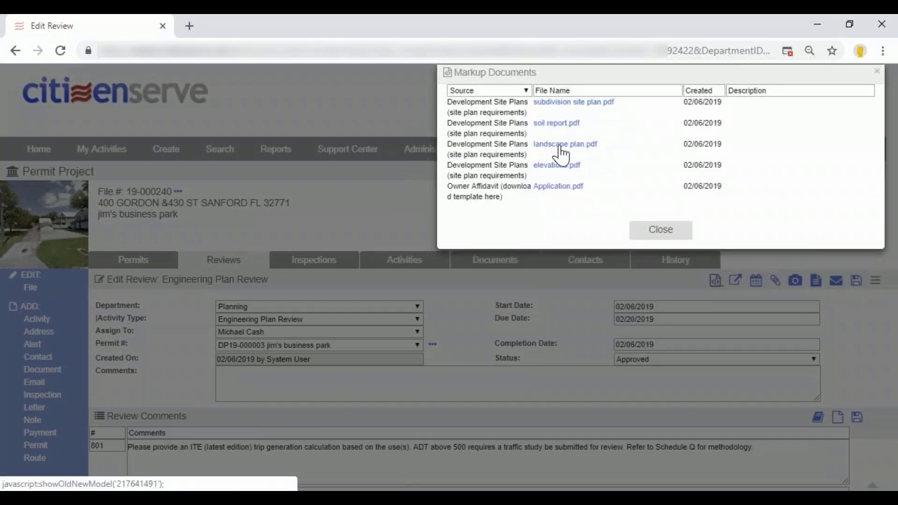
Close the markup documents list and examine the review comments for the landscape plan, including the Traffic Study comment under the approved item.
left_click(661, 230)
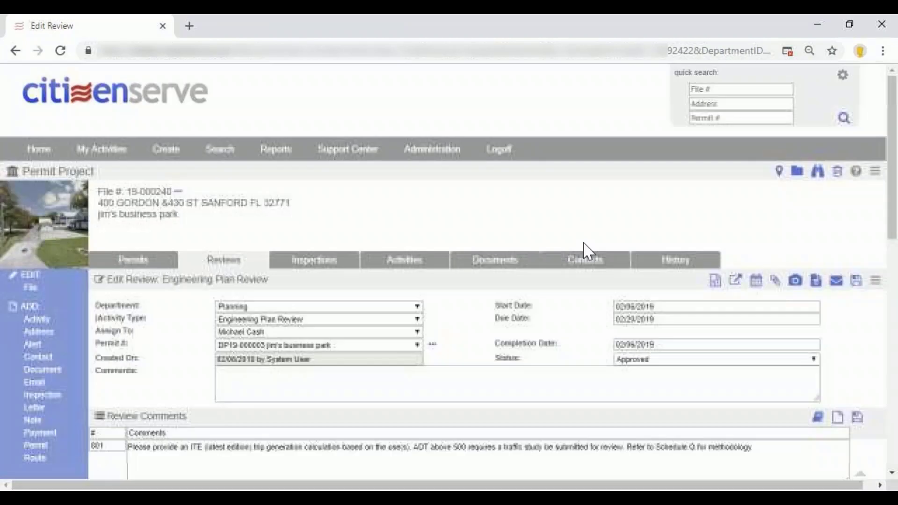
scroll(489, 255, "down", 3)
scroll(489, 255, "down", 4)
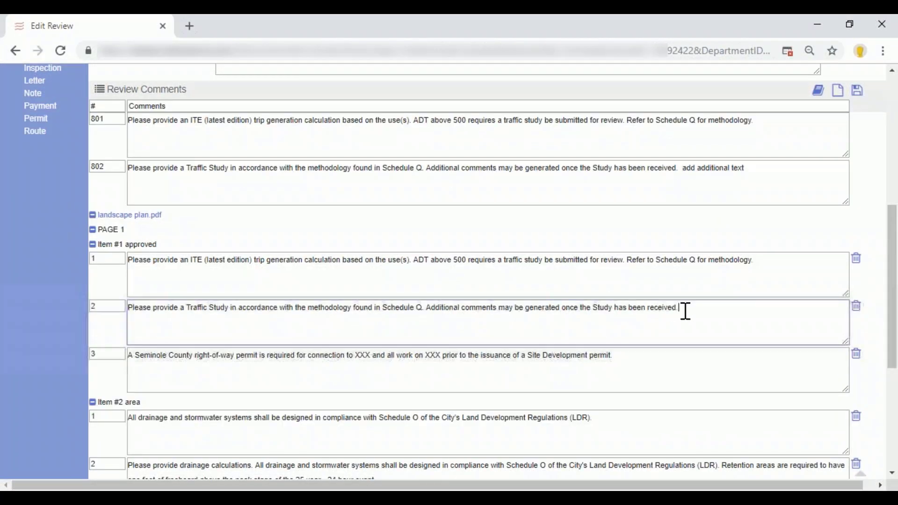
left_click_drag(684, 311, 100, 304)
scroll(241, 330, "down", 1)
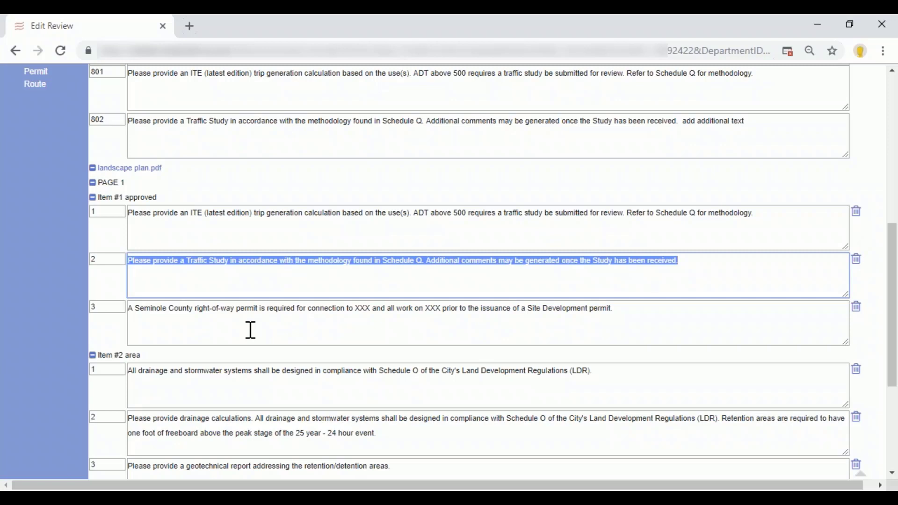
scroll(335, 307, "up", 5)
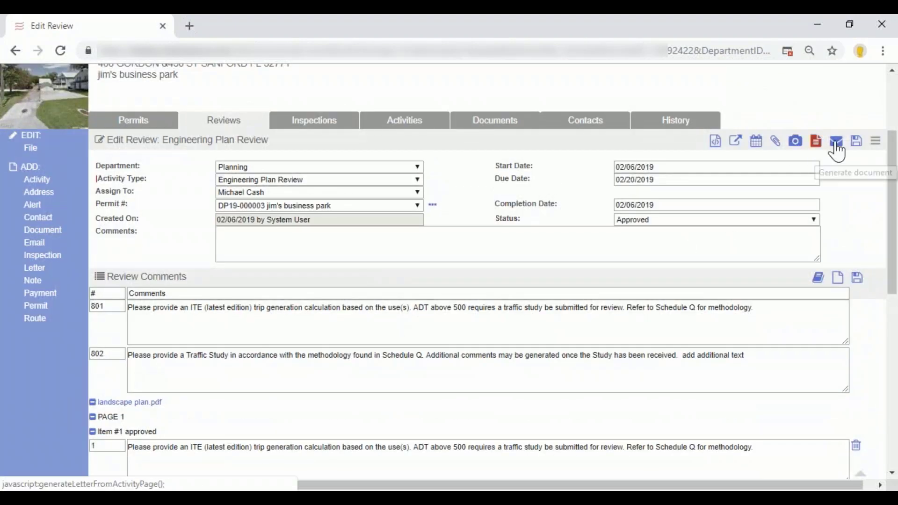
Start an email from the Engineering Plan Review using the Plan Review Comments template.
left_click(837, 143)
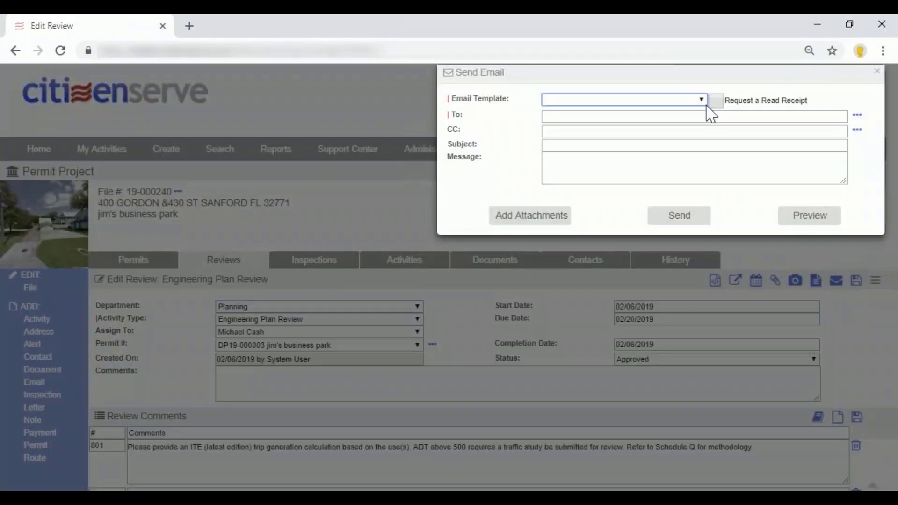
left_click(702, 101)
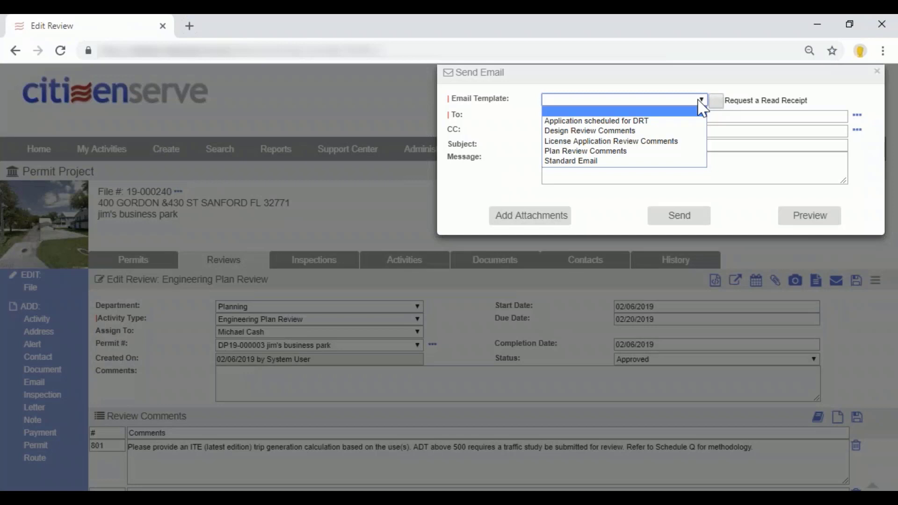
left_click(599, 155)
Choose the applicant as the email's recipient from the project contacts and save the selection.
left_click(616, 116)
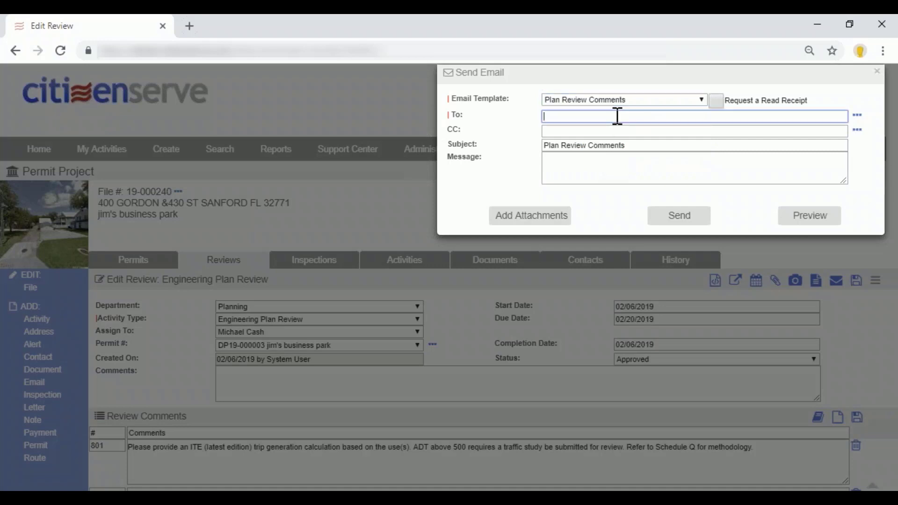
left_click(857, 115)
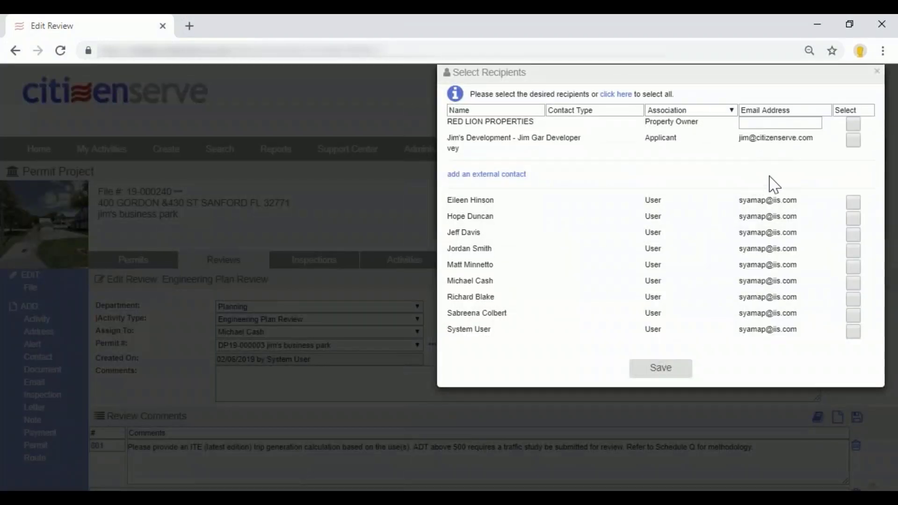
left_click(851, 141)
left_click_drag(446, 203, 726, 353)
left_click(692, 309)
left_click_drag(645, 139, 700, 147)
left_click_drag(646, 123, 712, 136)
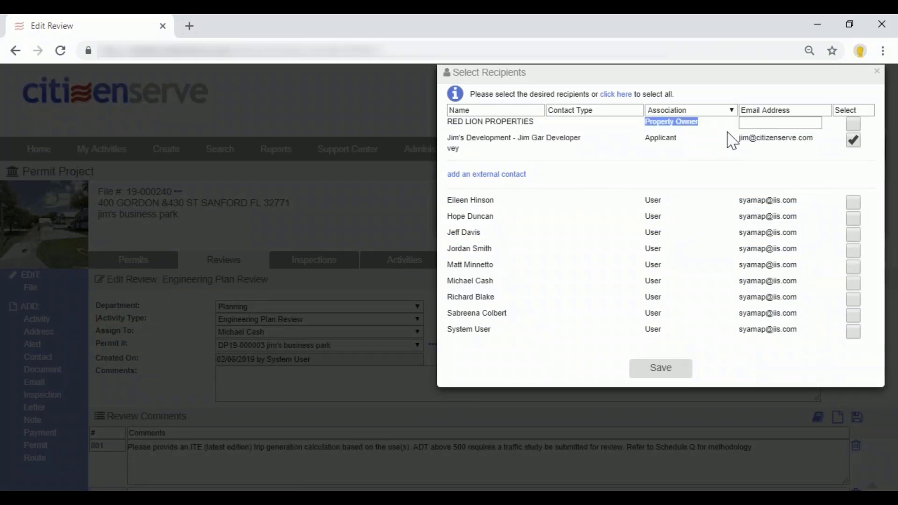
left_click(771, 123)
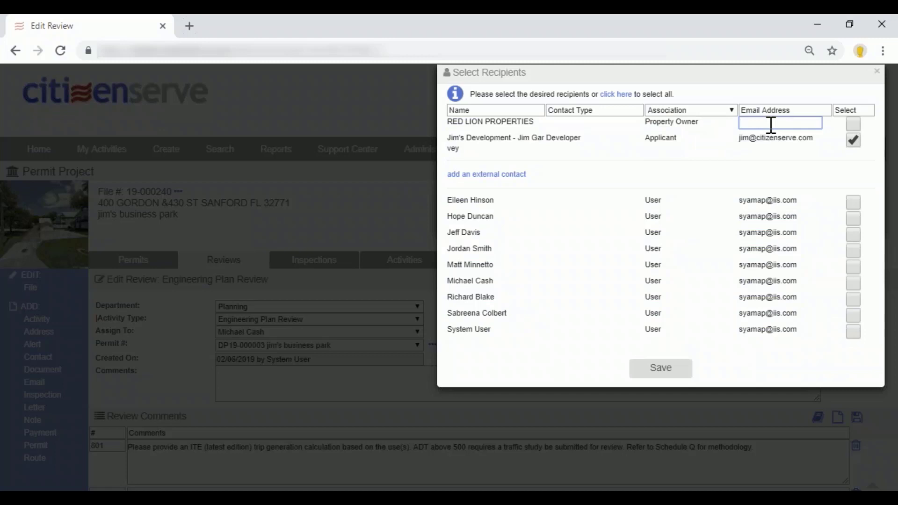
left_click(659, 371)
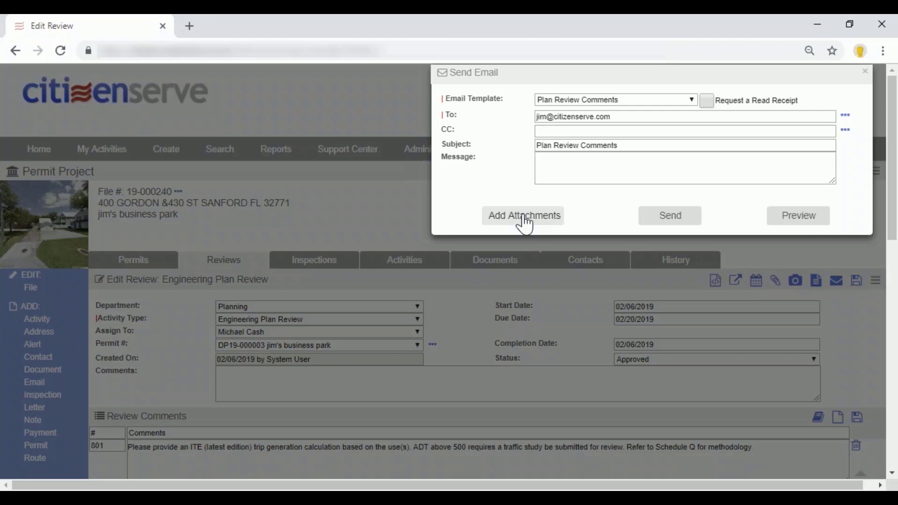
Look over the project documents available as attachments without attaching any, and preview the full Plan Review Comments email.
left_click(525, 216)
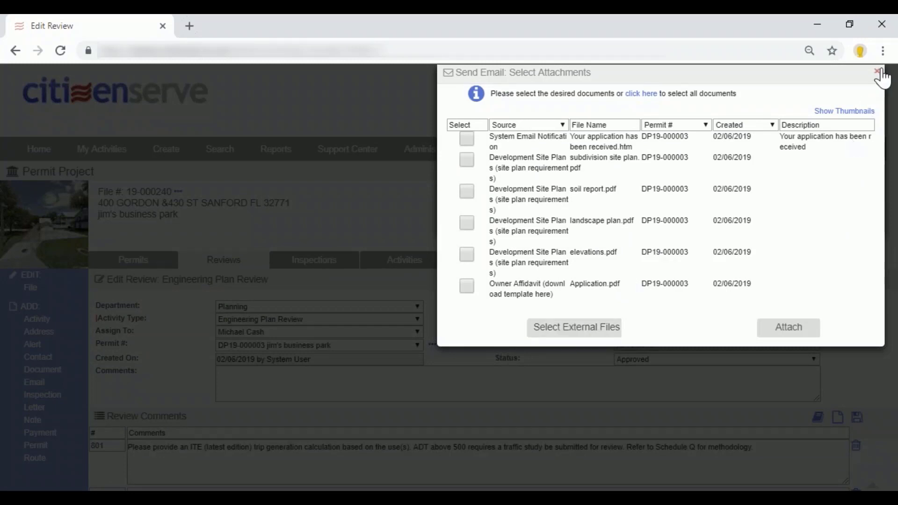
left_click(877, 72)
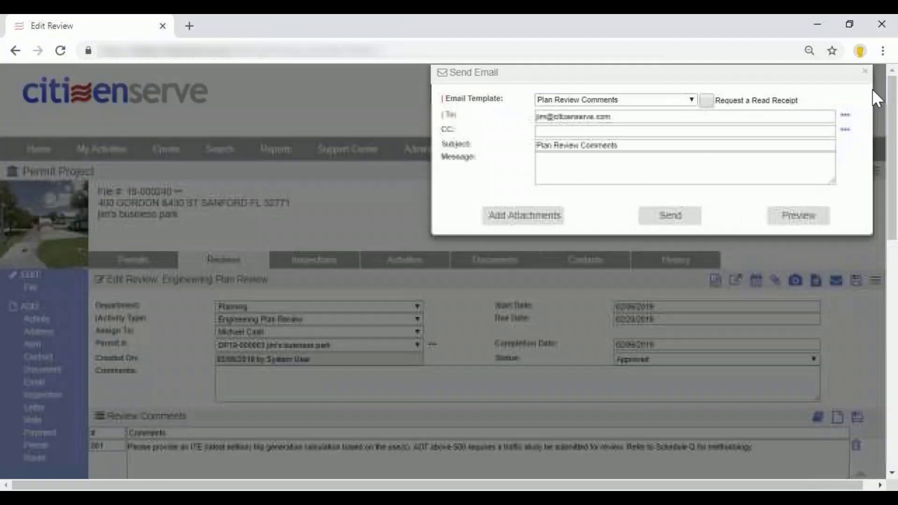
left_click(798, 216)
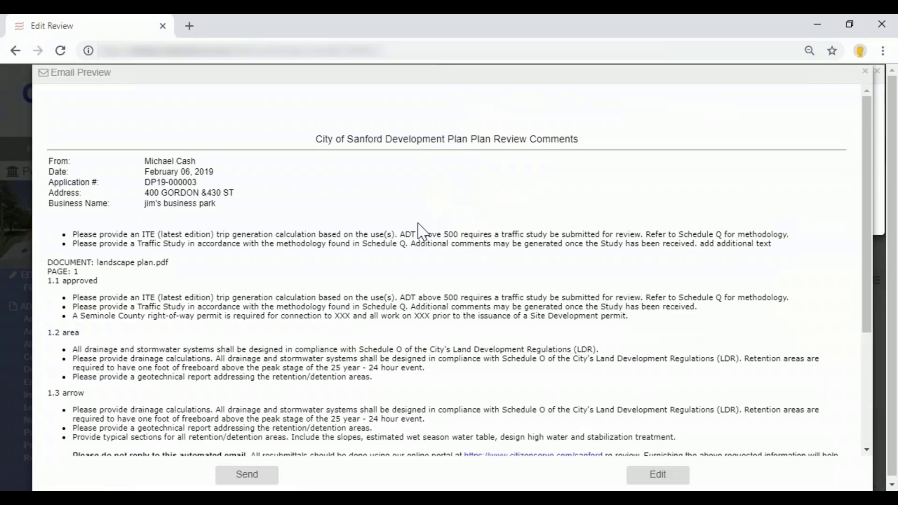
scroll(421, 228, "down", 1)
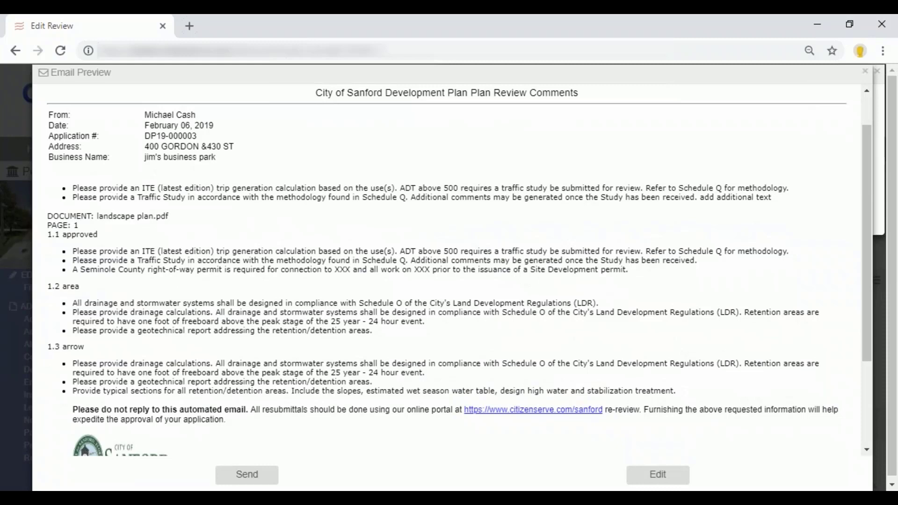
scroll(450, 269, "down", 1)
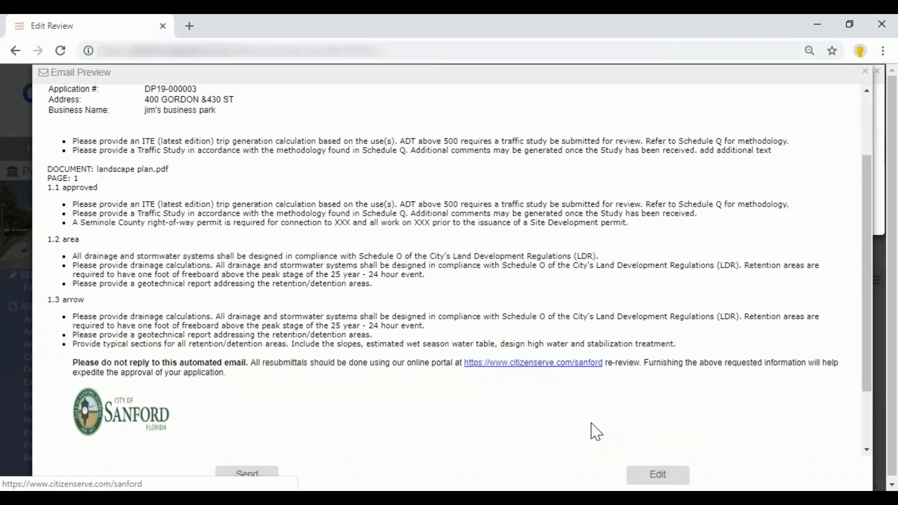
Append ", edit something on a template" to the business name in the email body, save the edit and send the email.
left_click(659, 476)
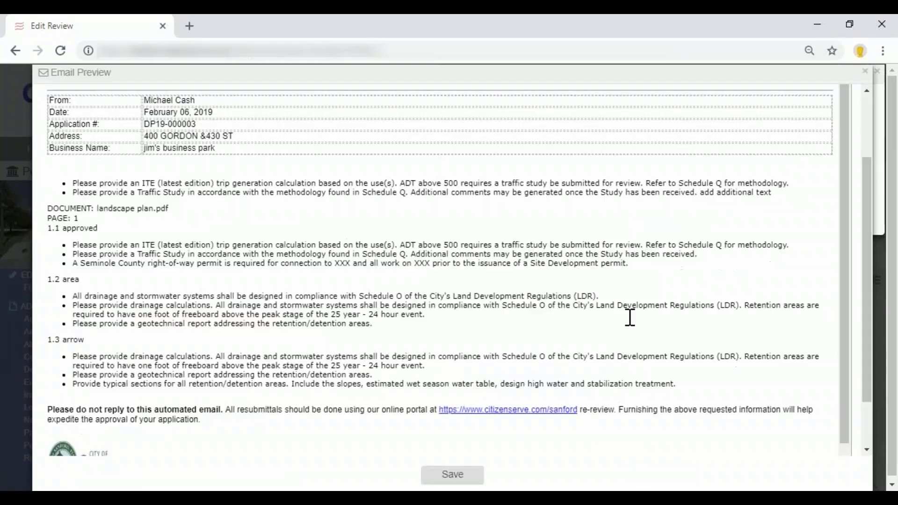
left_click(232, 145)
type(", edit something on a templatge")
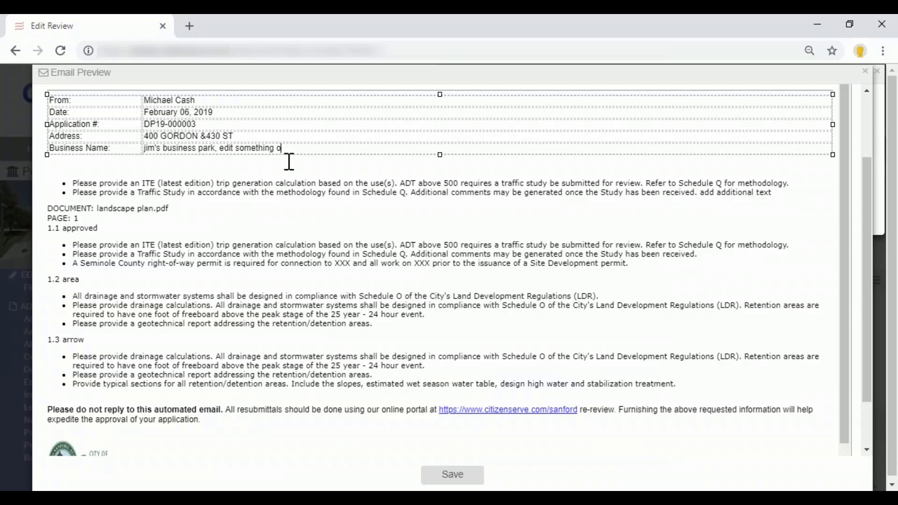
key("BackSpace")
key("BackSpace")
type("e")
left_click(455, 475)
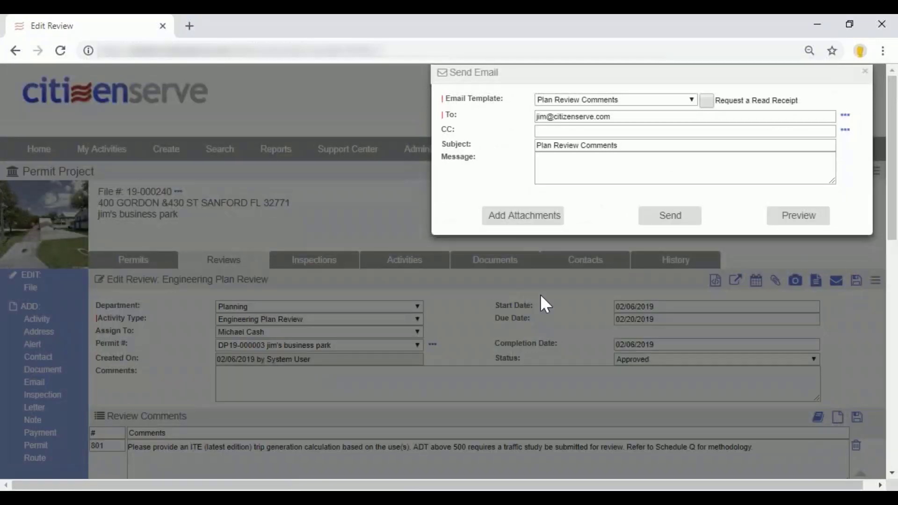
left_click(658, 221)
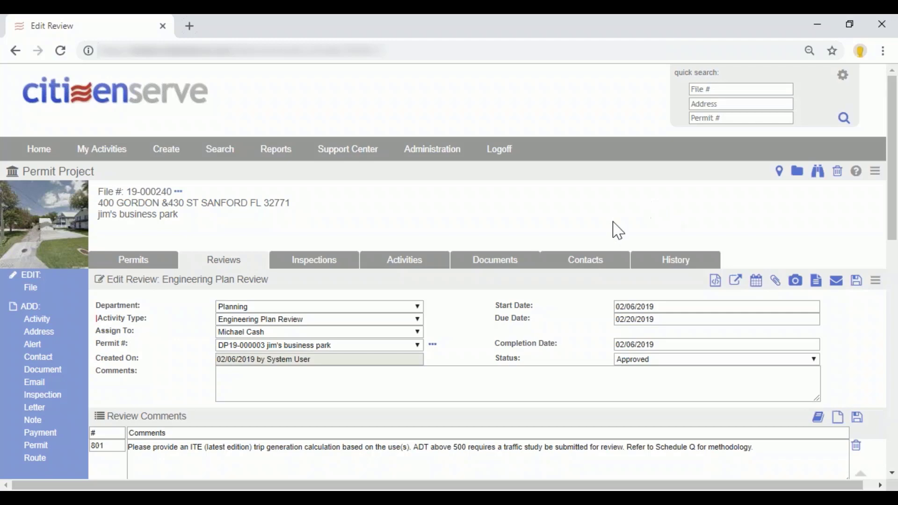
Check the Engineering Plan Review's completion date and the other reviews' departments in the project's review list, and open the project documents.
left_click(226, 260)
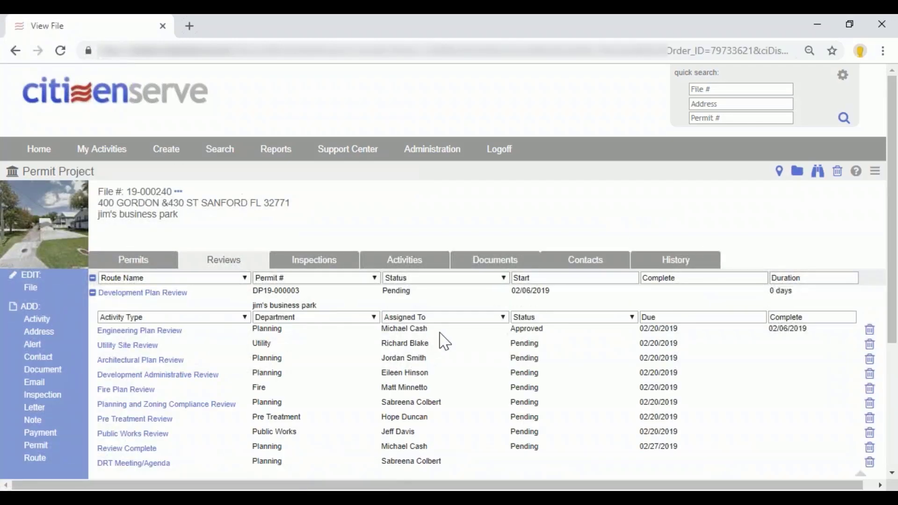
left_click_drag(769, 330, 814, 337)
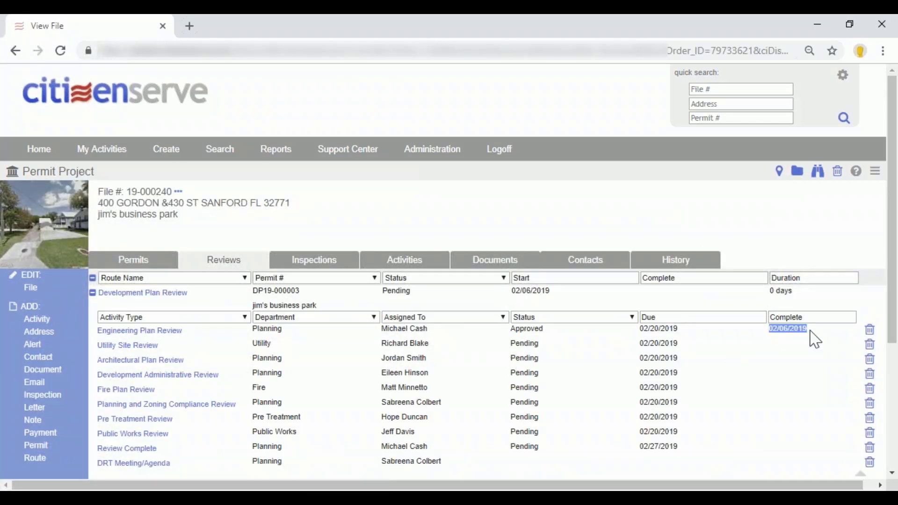
scroll(358, 415, "down", 1)
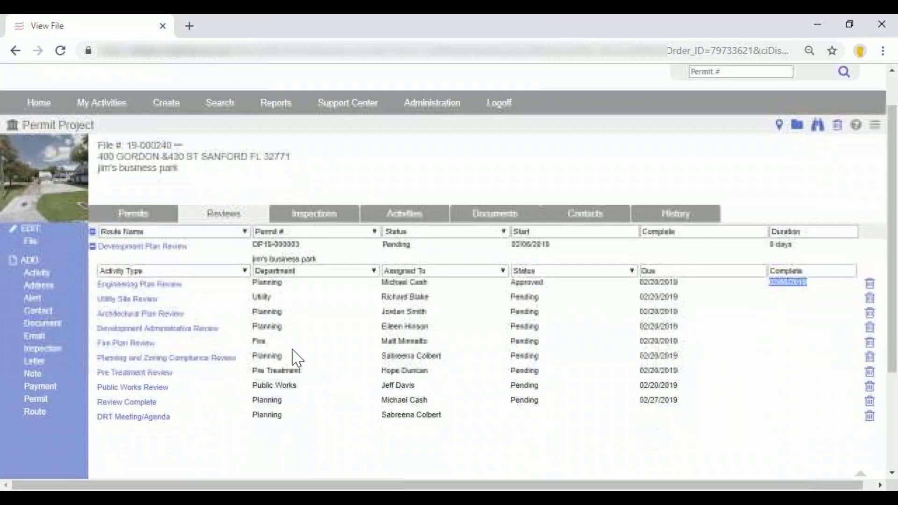
left_click(256, 307)
double_click(256, 298)
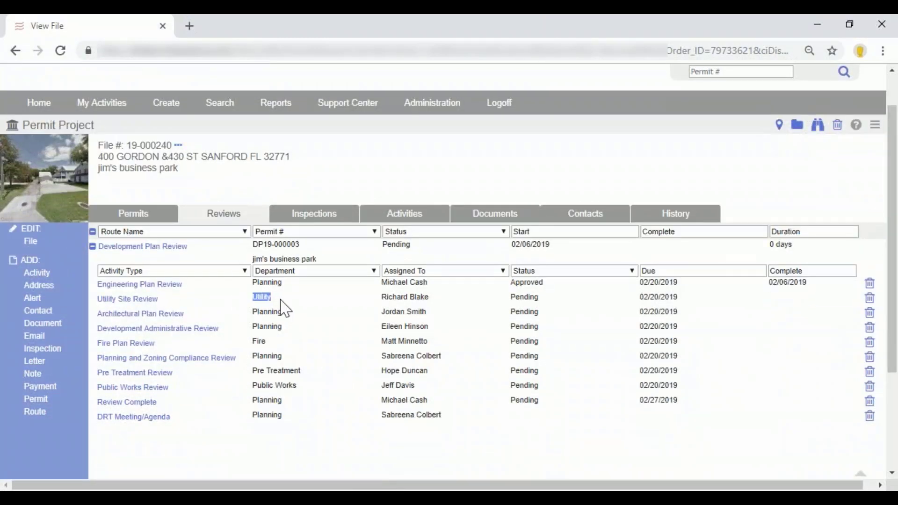
double_click(263, 312)
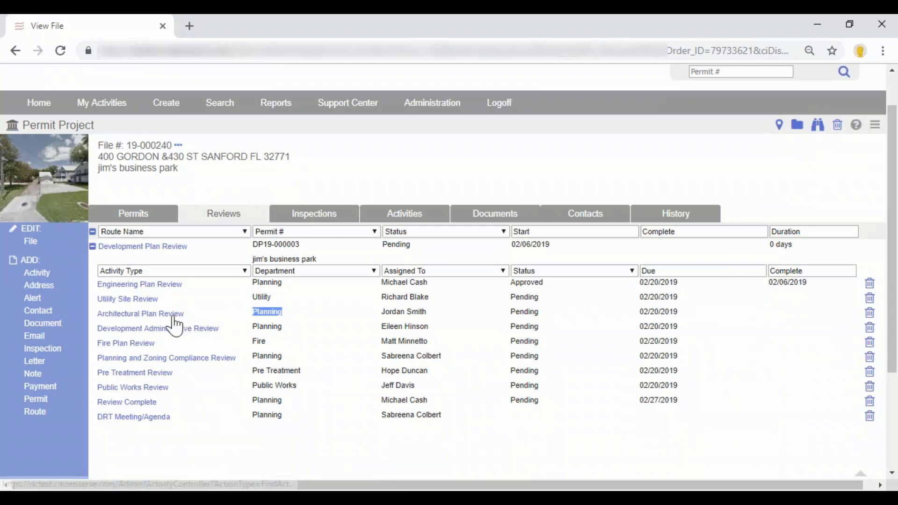
double_click(260, 327)
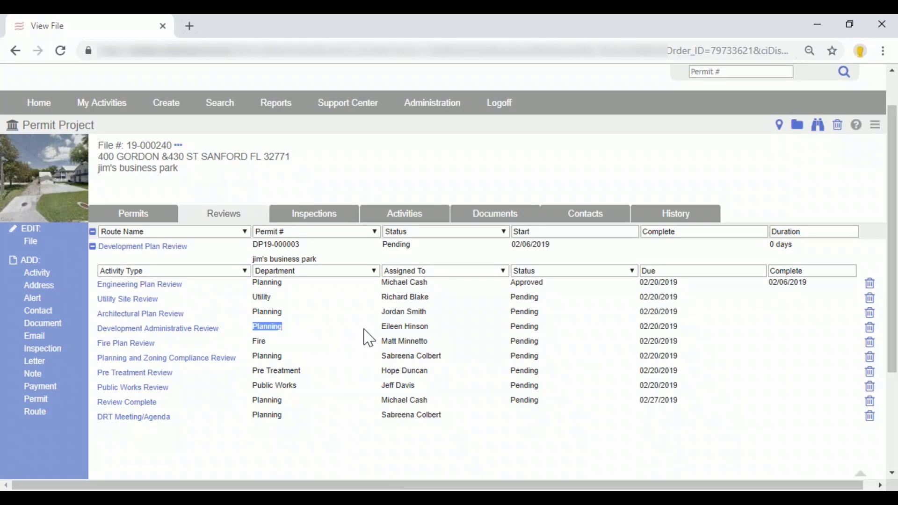
left_click(515, 214)
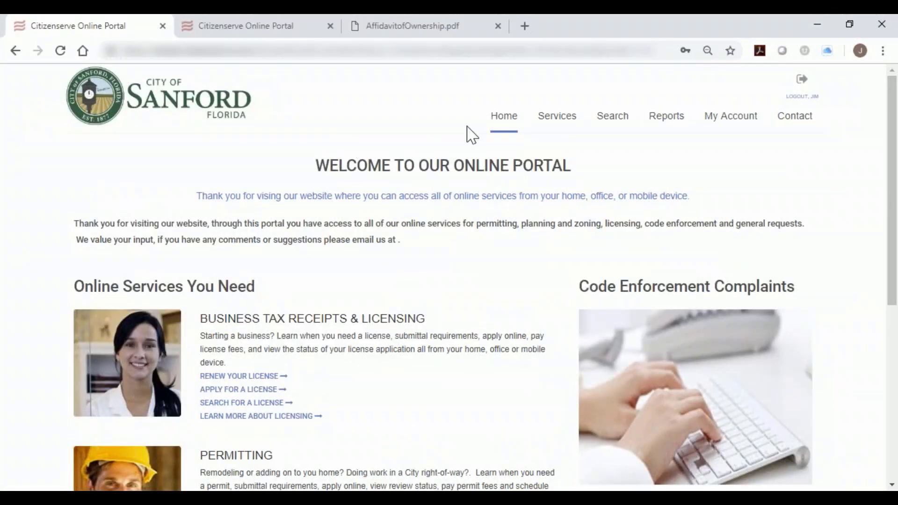
Close the AffidavitofOwnership.pdf tab and the extra portal tab, and log out of the City of Sanford online portal.
left_click(498, 27)
left_click(331, 27)
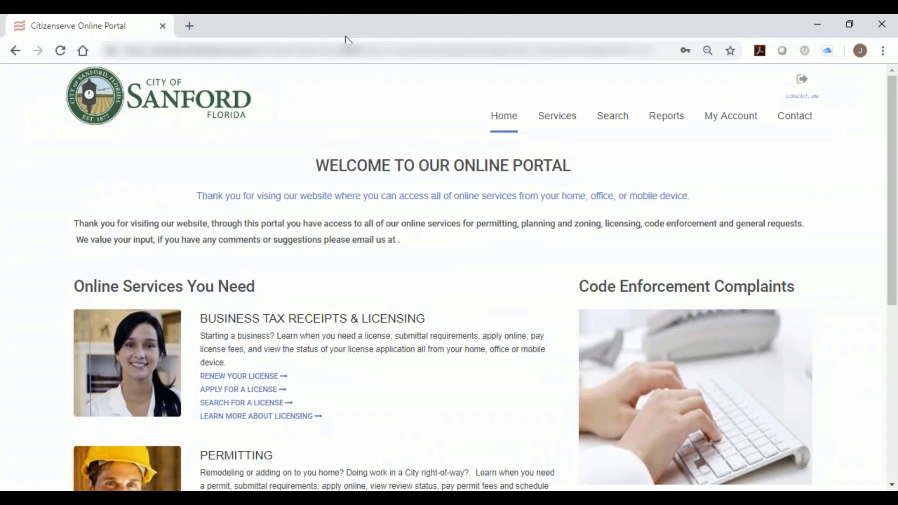
left_click(361, 45)
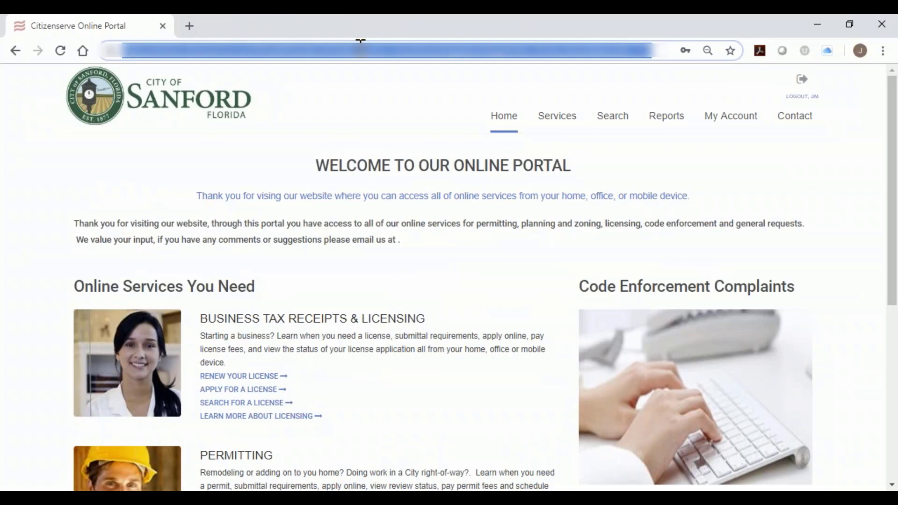
left_click(802, 96)
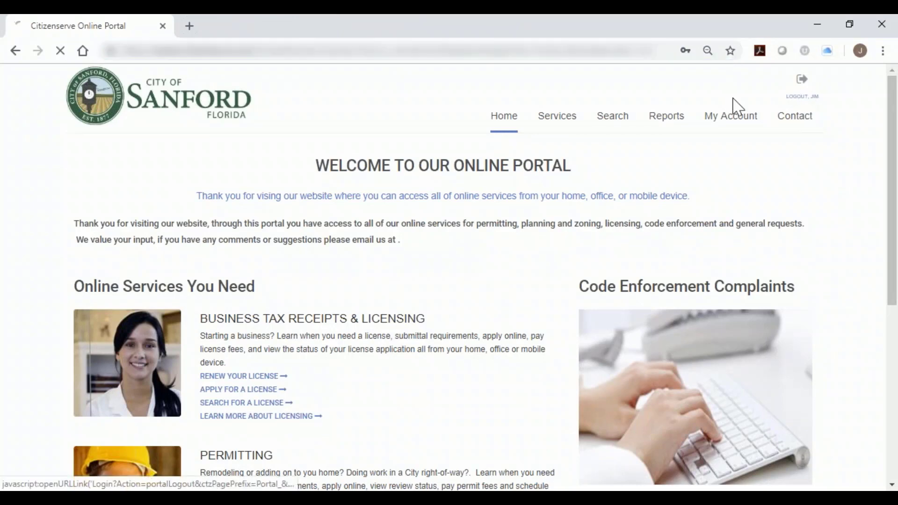
left_click(662, 45)
type("www.citizenserve.com")
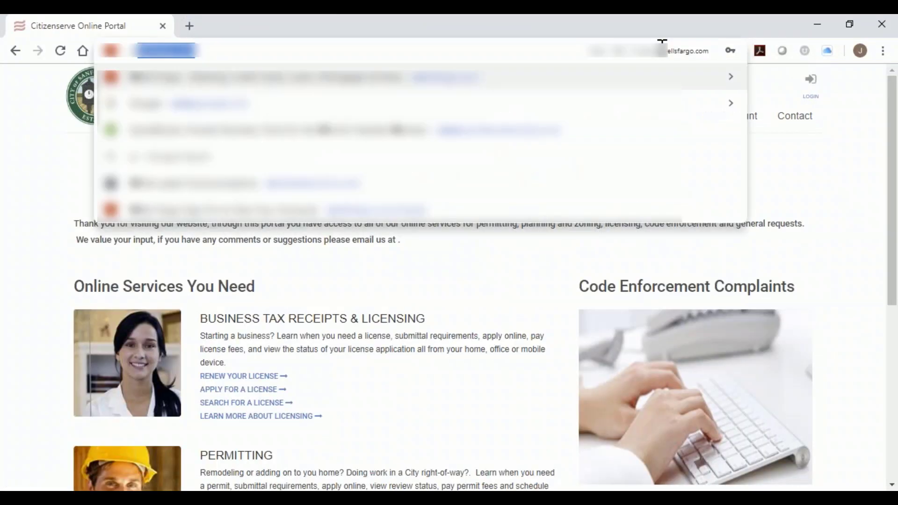
key("Return")
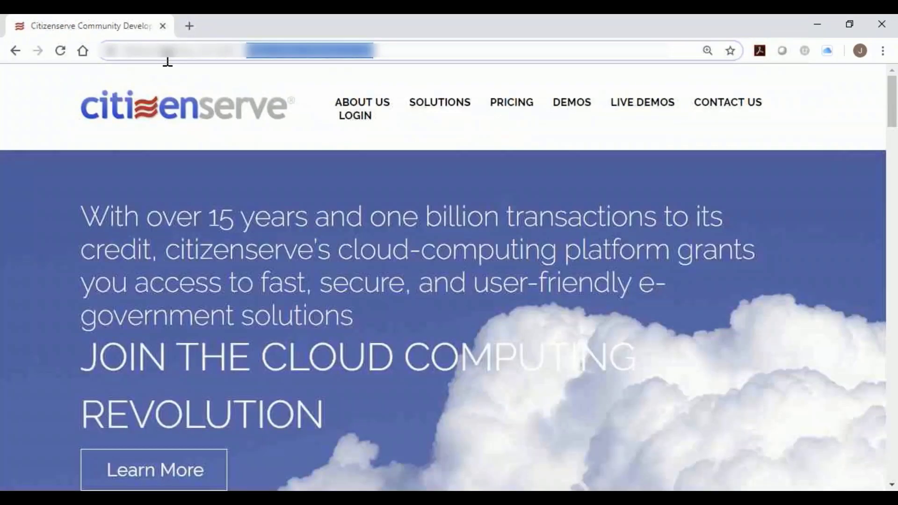
left_click_drag(168, 56, 122, 50)
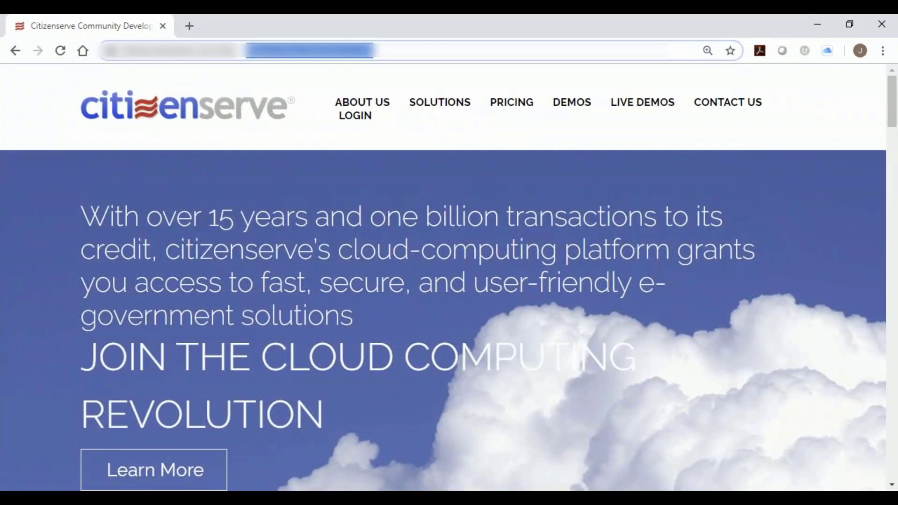
type("www")
key("Right")
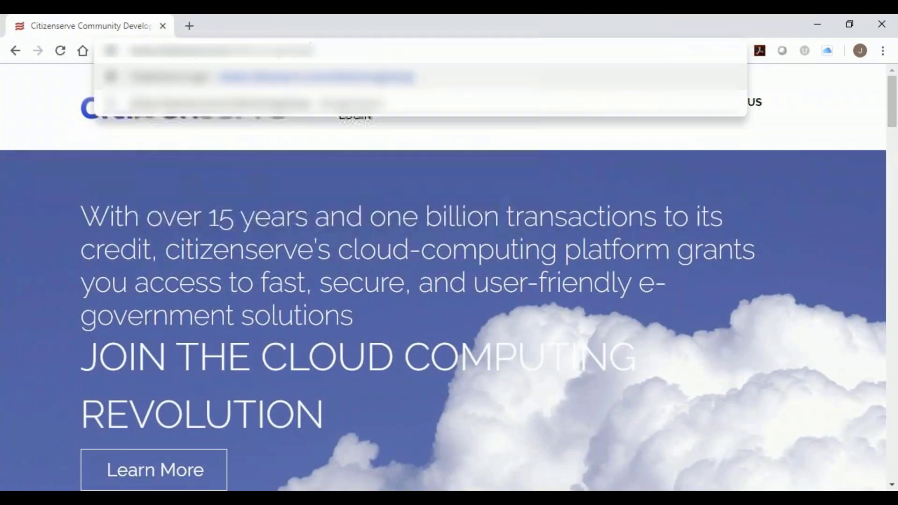
key("Return")
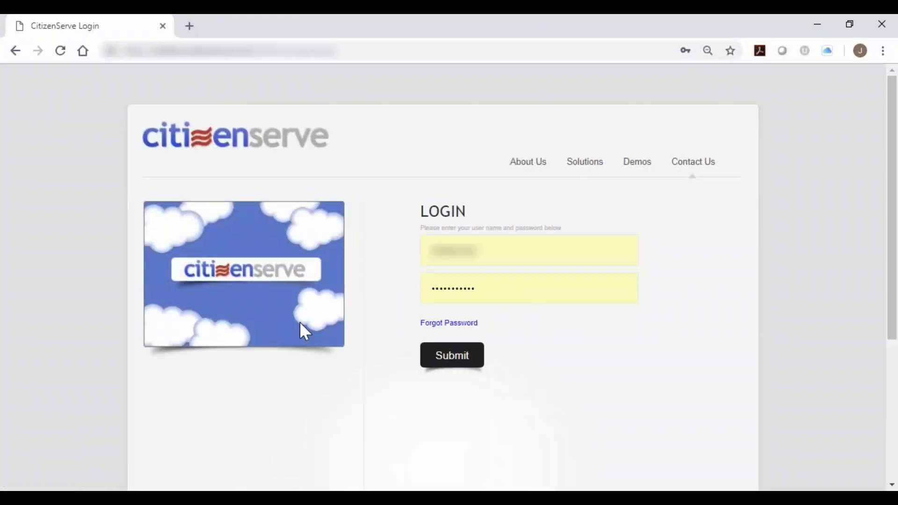
Log in to Citizenserve with the staff user name and the pasted account password, and decline saving the password in the browser.
left_click(531, 250)
key("Return")
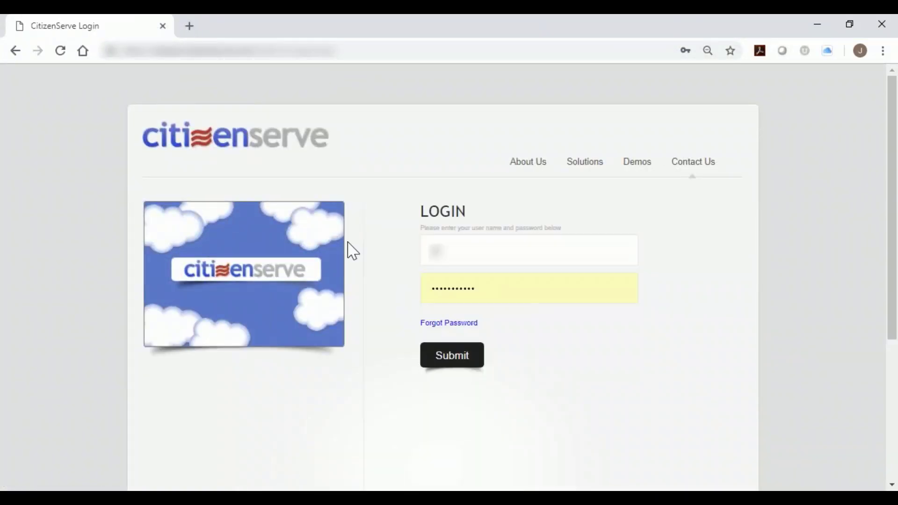
key("Tab")
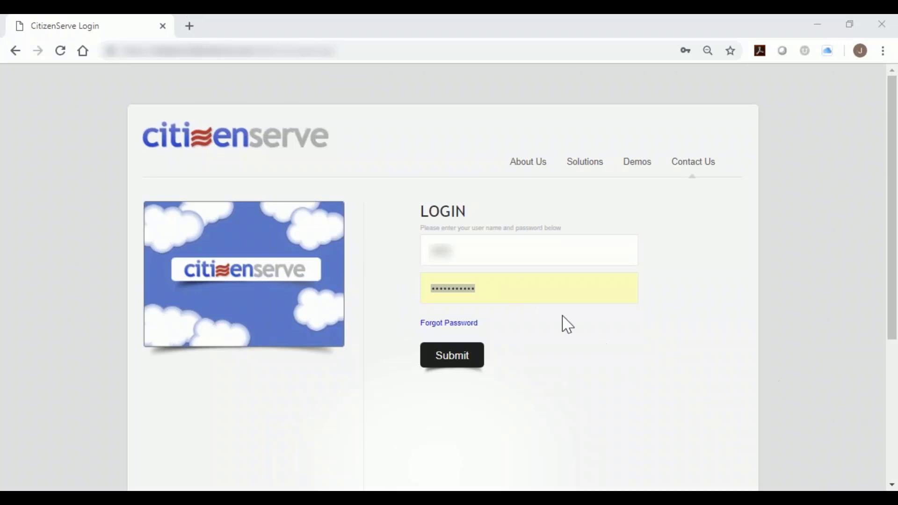
left_click(513, 288)
left_click_drag(514, 289, 427, 287)
right_click(446, 292)
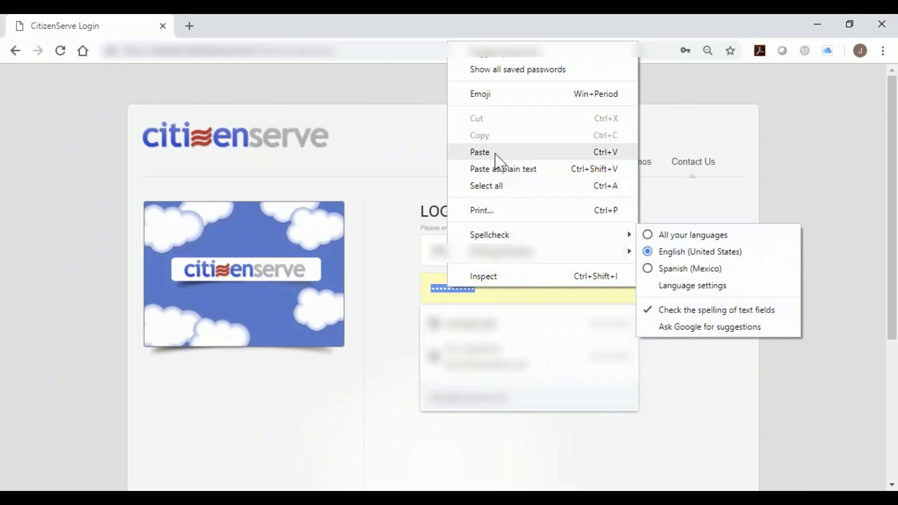
left_click(496, 152)
left_click(455, 364)
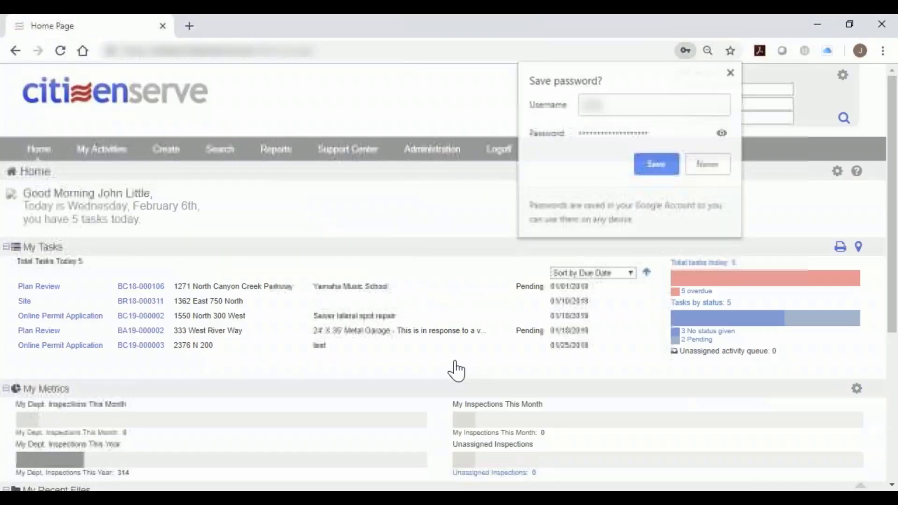
left_click(708, 164)
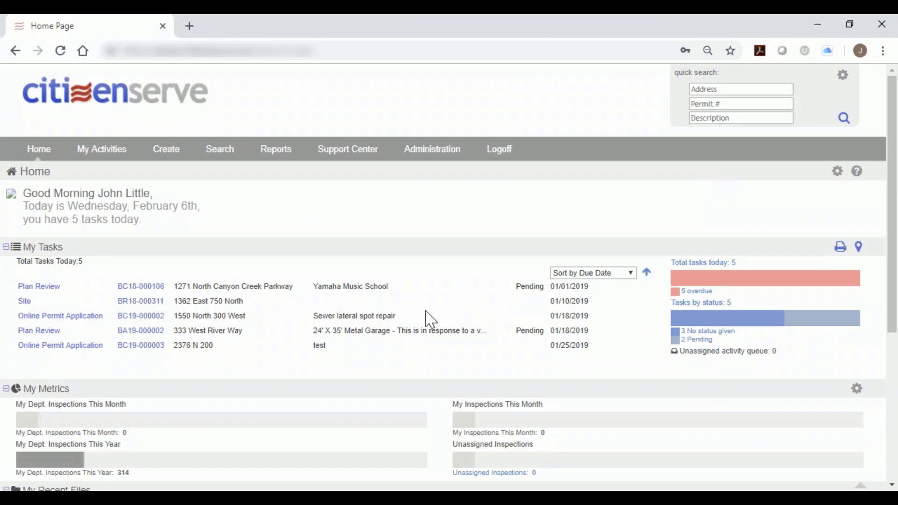
Look over the tasks, metrics and recent files on the home page and open the file search form.
scroll(431, 320, "down", 3)
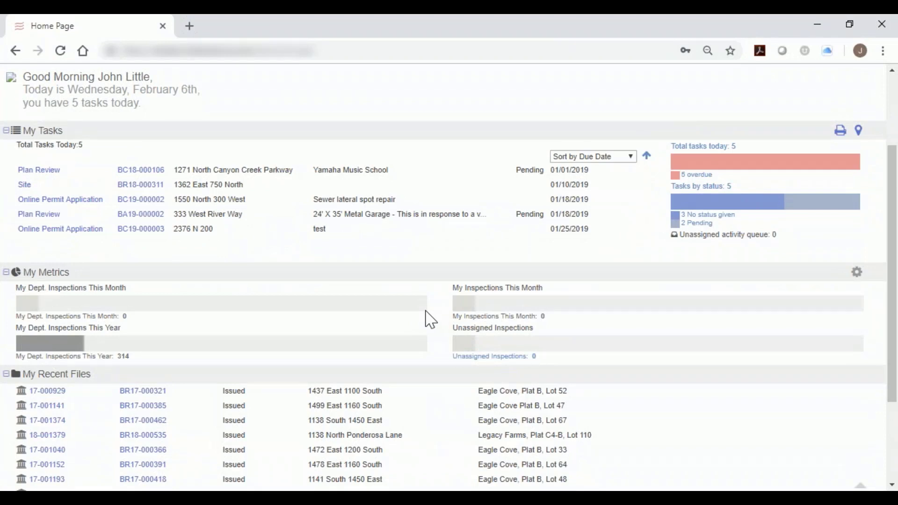
scroll(380, 392, "down", 2)
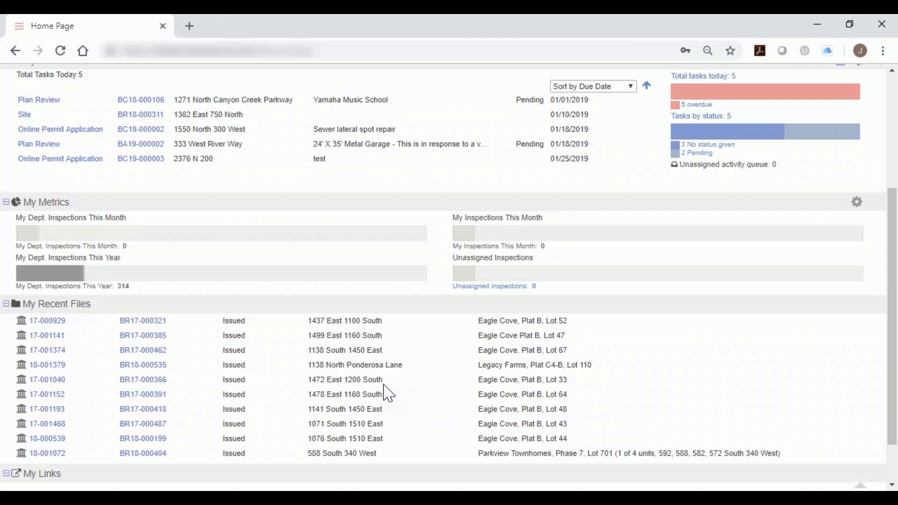
scroll(387, 337, "up", 4)
mouse_move(225, 141)
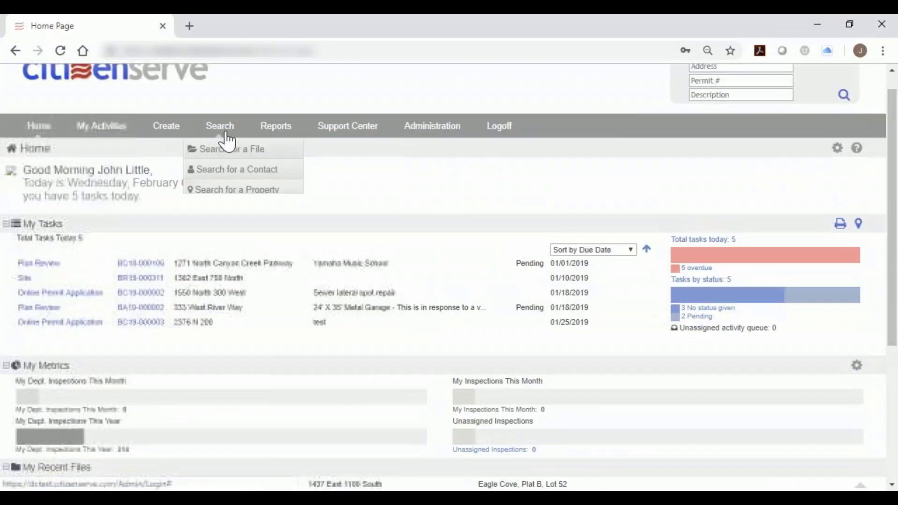
left_click(222, 174)
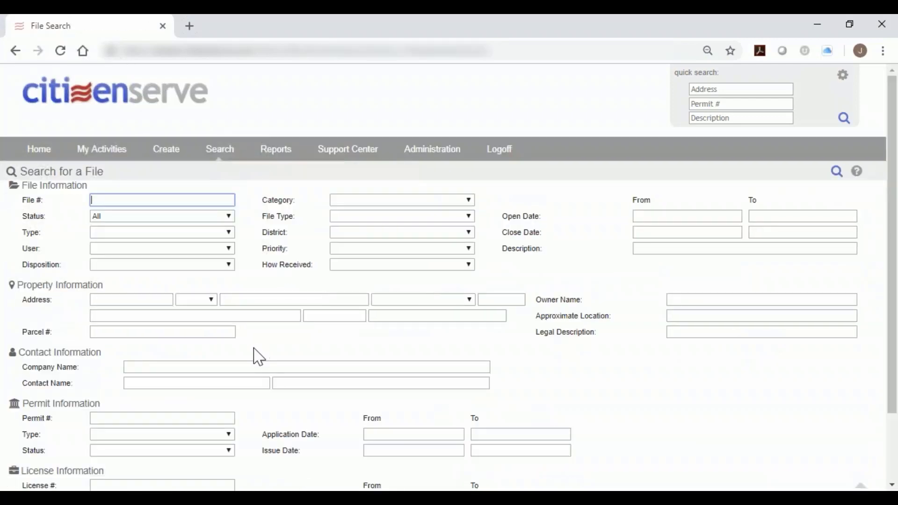
Search for files with the permit type set to Site Plan Application.
scroll(248, 378, "down", 3)
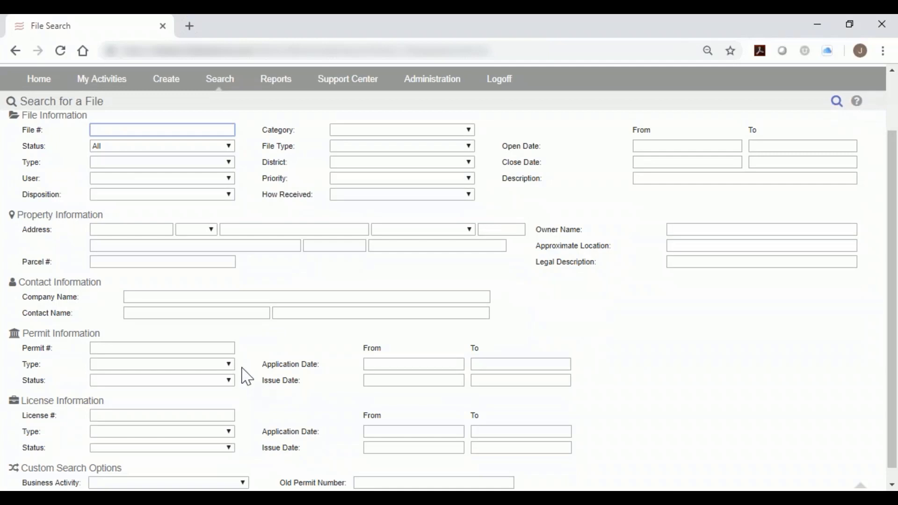
scroll(234, 372, "down", 1)
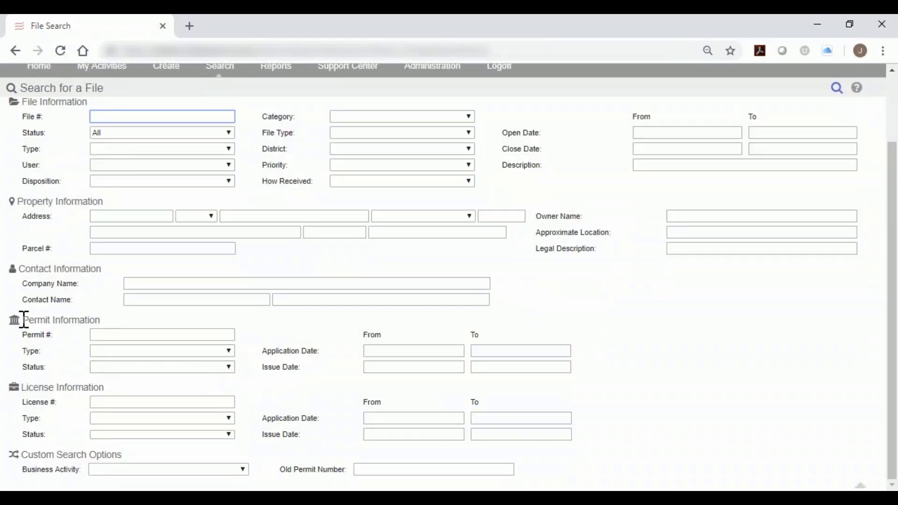
left_click_drag(22, 320, 109, 331)
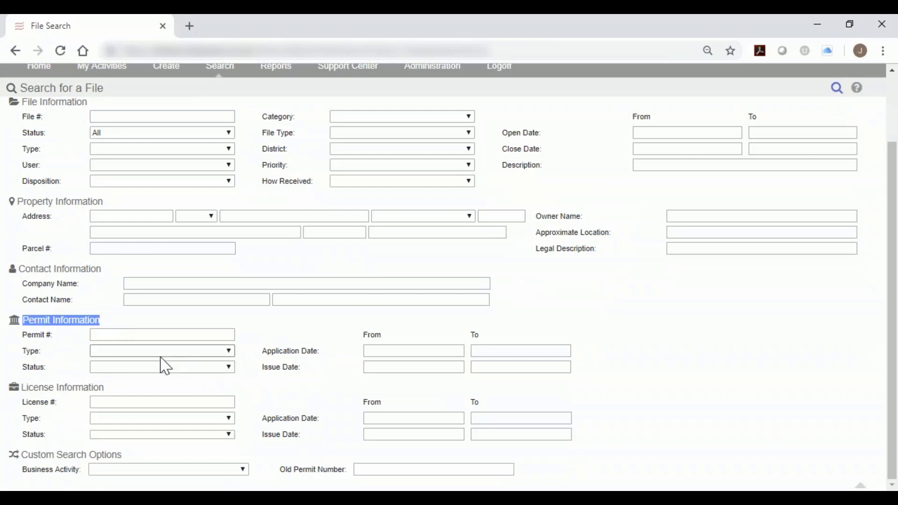
left_click(161, 354)
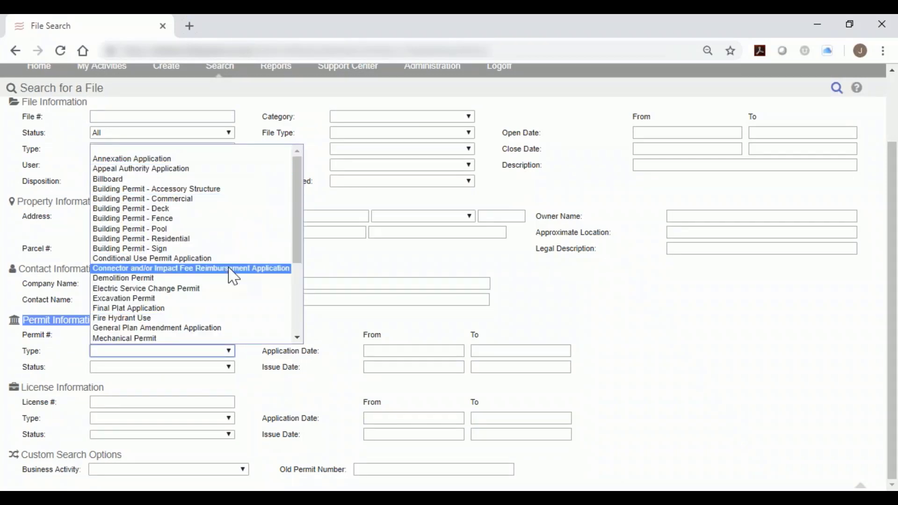
scroll(234, 278, "down", 2)
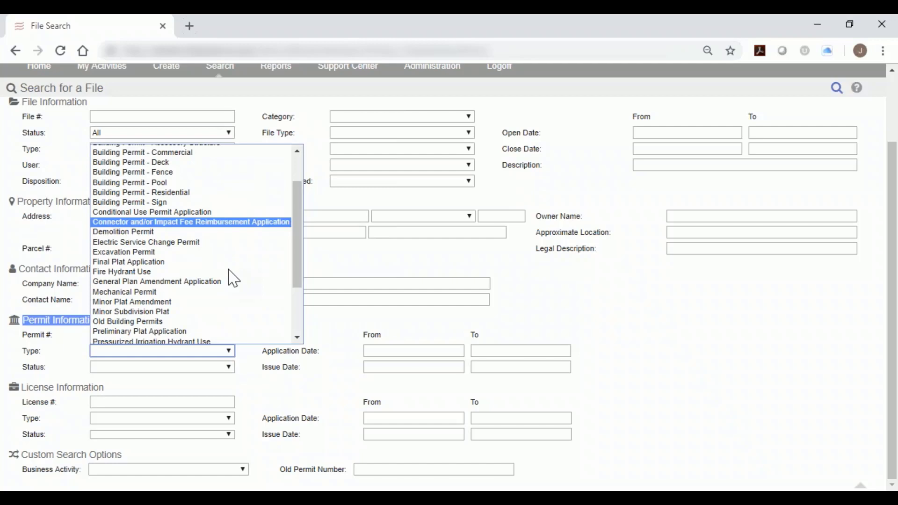
scroll(234, 279, "down", 2)
scroll(234, 279, "down", 2)
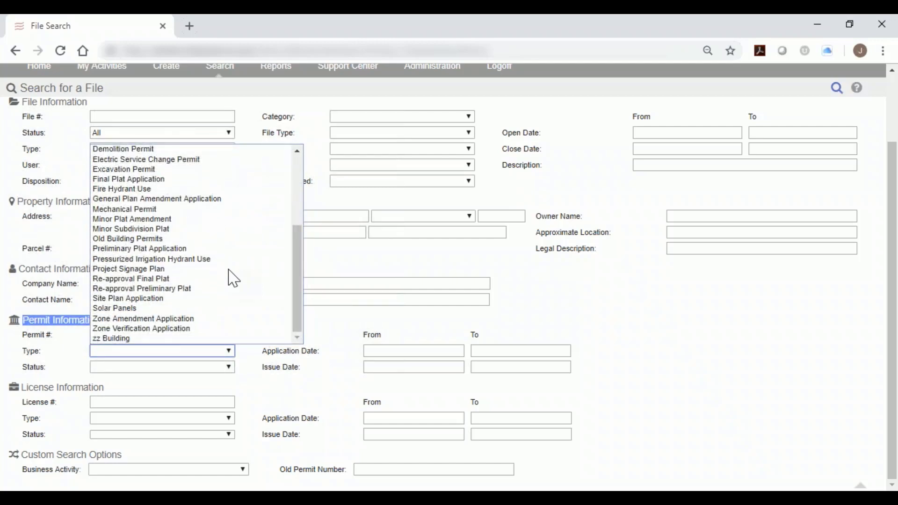
left_click(199, 300)
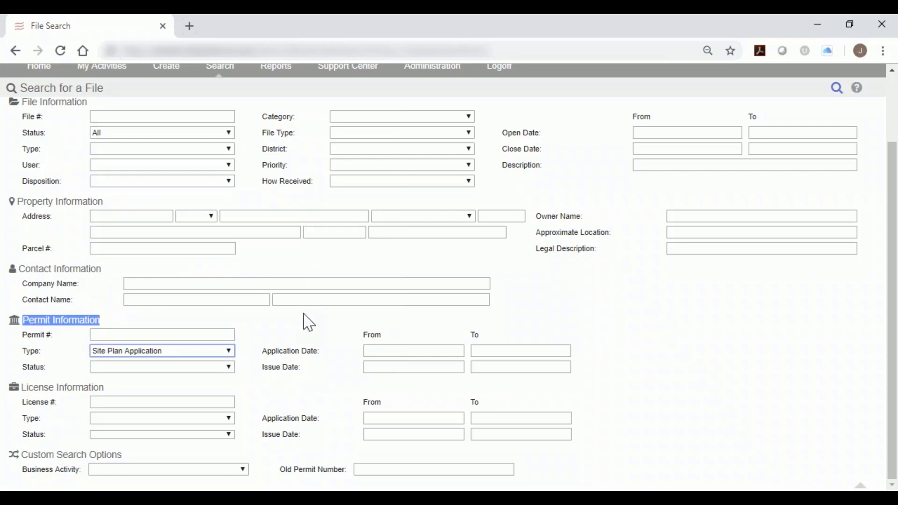
left_click(836, 89)
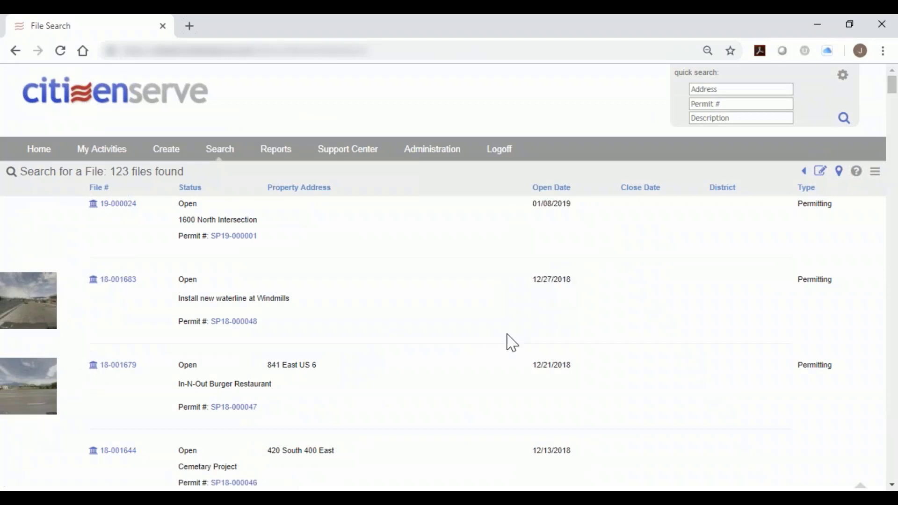
Look over the list of found site plan files and display them in the map view.
scroll(513, 343, "down", 1)
scroll(513, 343, "up", 1)
left_click_drag(114, 172, 191, 185)
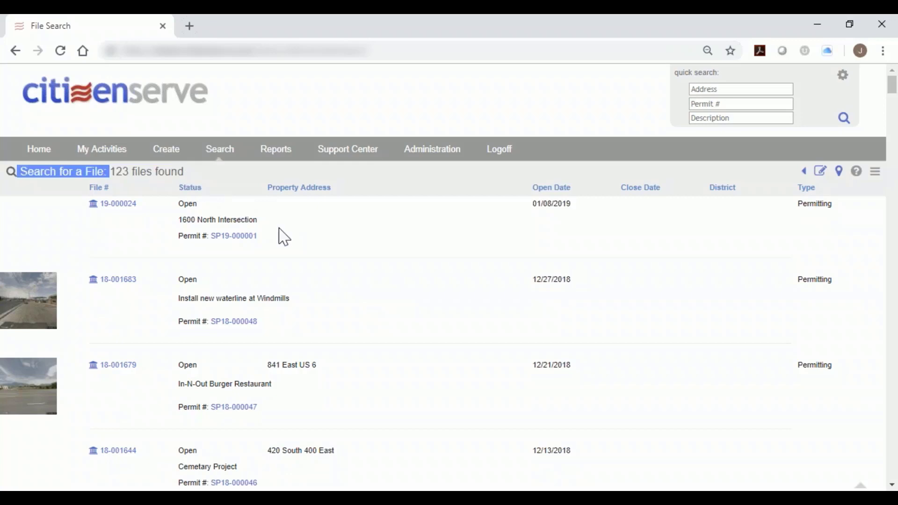
left_click_drag(130, 172, 112, 172)
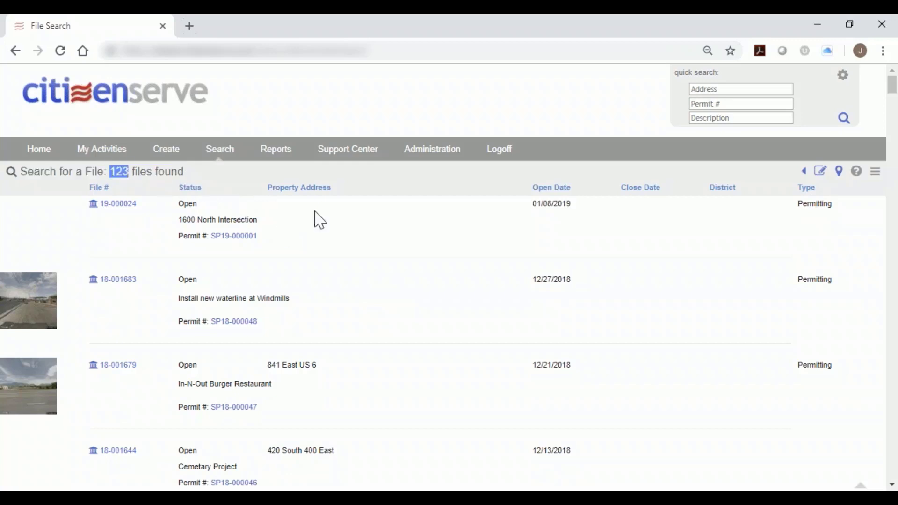
left_click(839, 174)
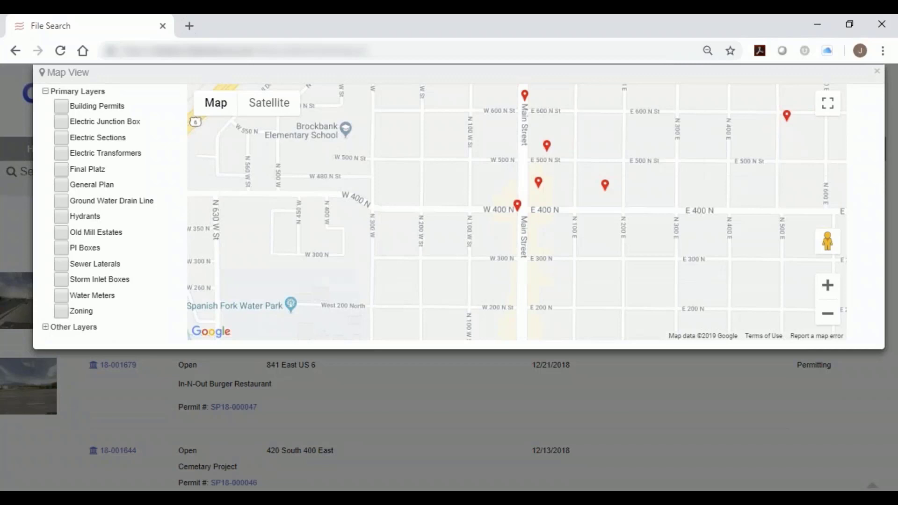
Show the file details of a site plan marker east of central Spanish Fork on the map.
scroll(538, 248, "down", 3)
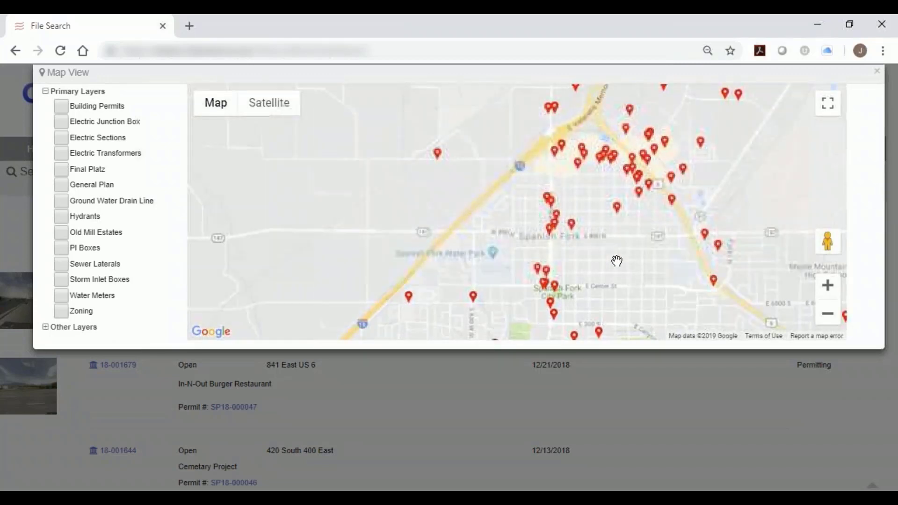
scroll(617, 261, "down", 1)
left_click_drag(616, 261, 518, 239)
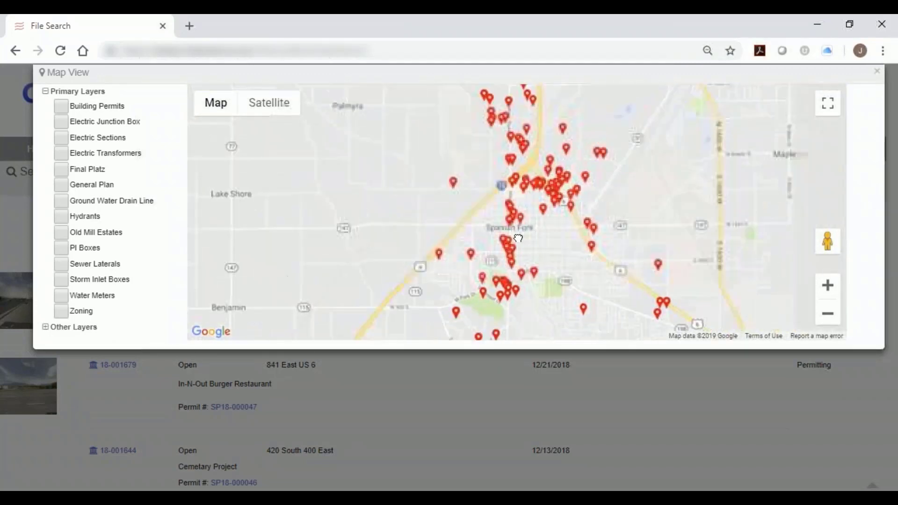
left_click(568, 248)
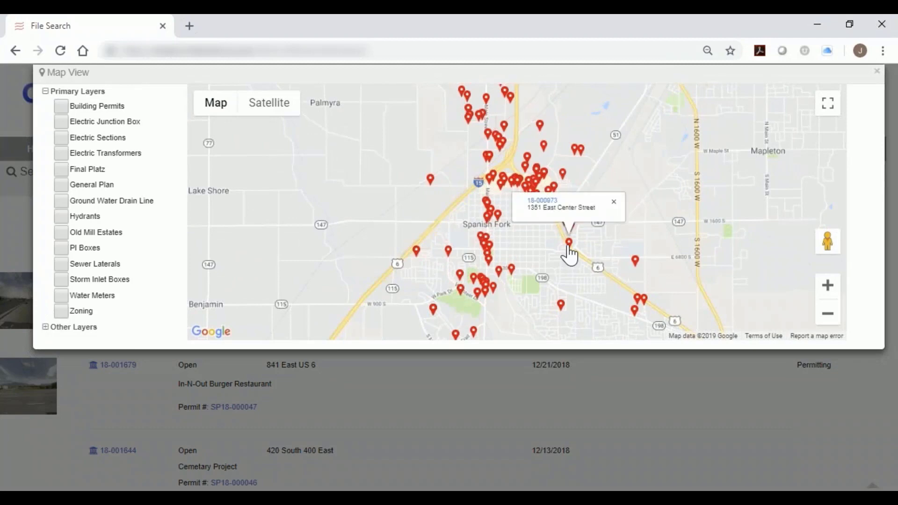
Overlay the Zoning layer on the map, view the details of the R-1-6 zone and close the map view.
left_click(60, 312)
scroll(557, 221, "down", 2)
scroll(568, 217, "up", 2)
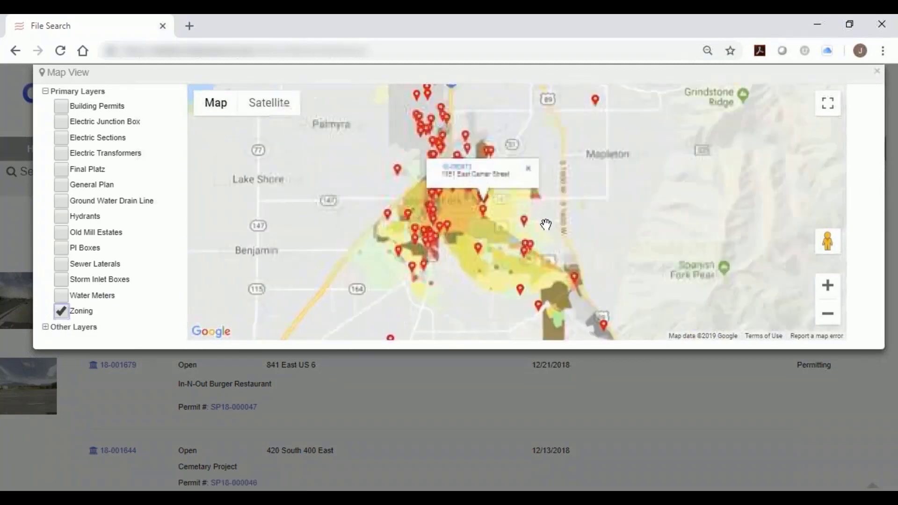
scroll(546, 225, "up", 1)
left_click(543, 272)
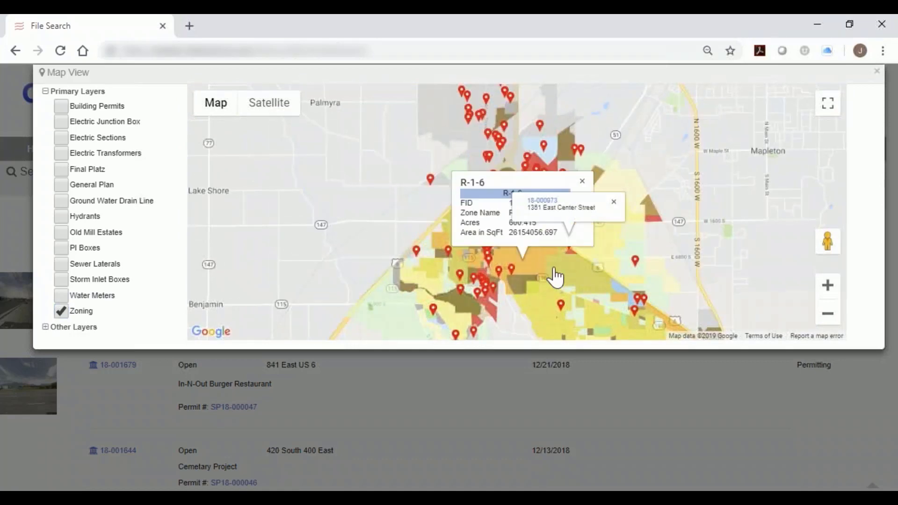
left_click(613, 203)
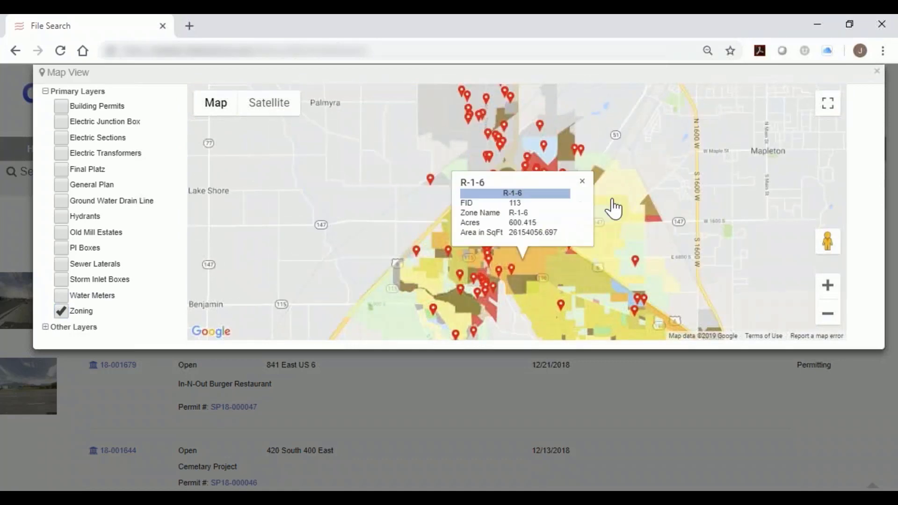
left_click(877, 71)
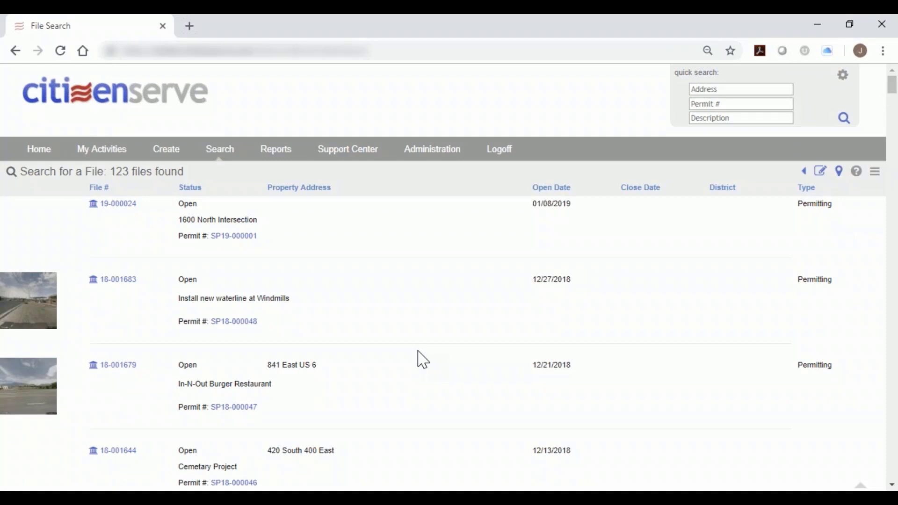
Find "petco" in the list of found files and open the matching Canyon Creek Commercial Center Phase 9 project.
scroll(425, 362, "down", 1)
scroll(408, 249, "up", 1)
key("ctrl+f")
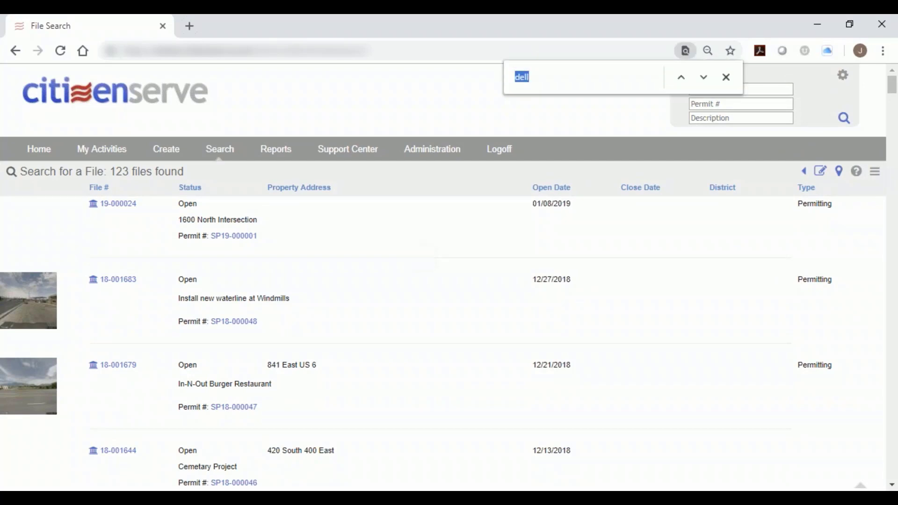
type("petco")
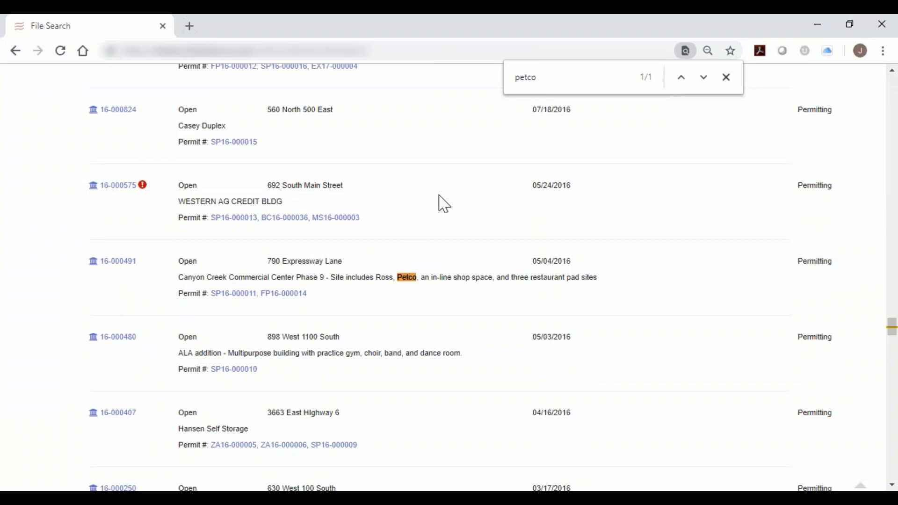
left_click_drag(545, 80, 515, 76)
left_click(182, 261)
double_click(181, 260)
left_click_drag(176, 276, 602, 287)
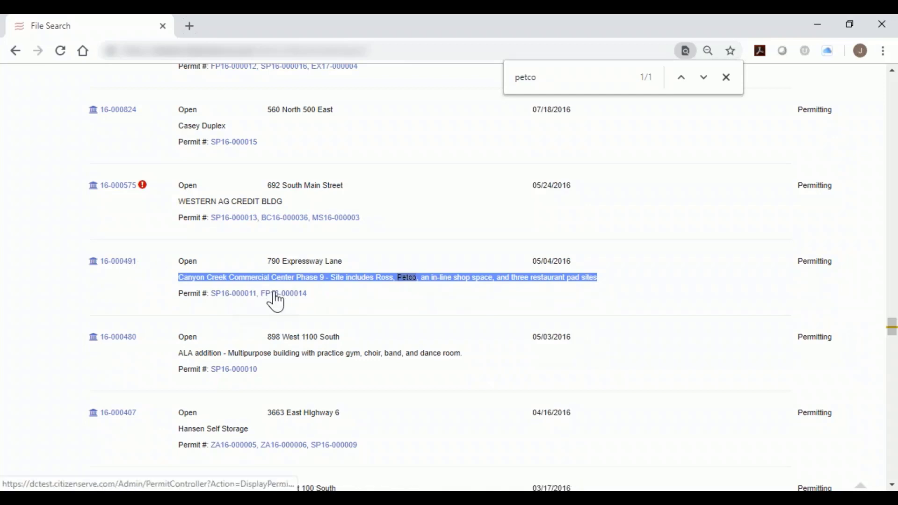
left_click(227, 297)
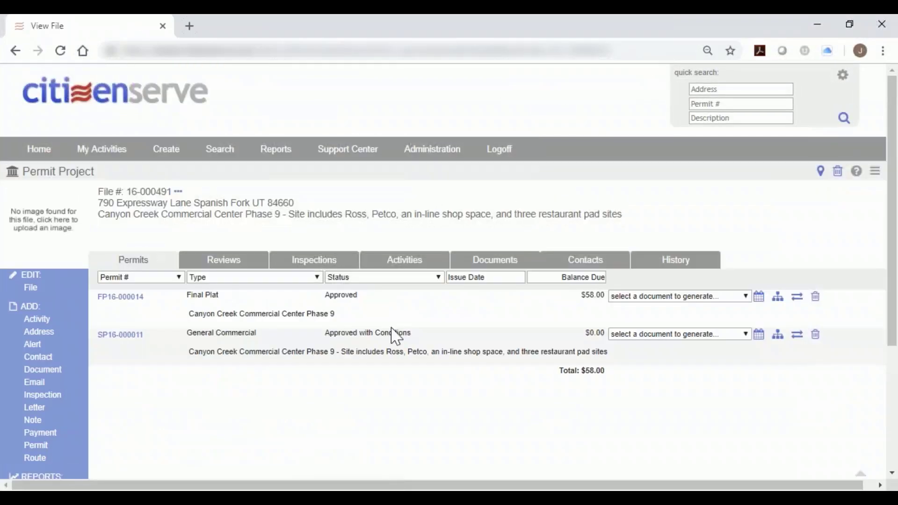
Look over the project's permit list, noting the Final Plat and General Commercial permit types.
scroll(354, 370, "down", 1)
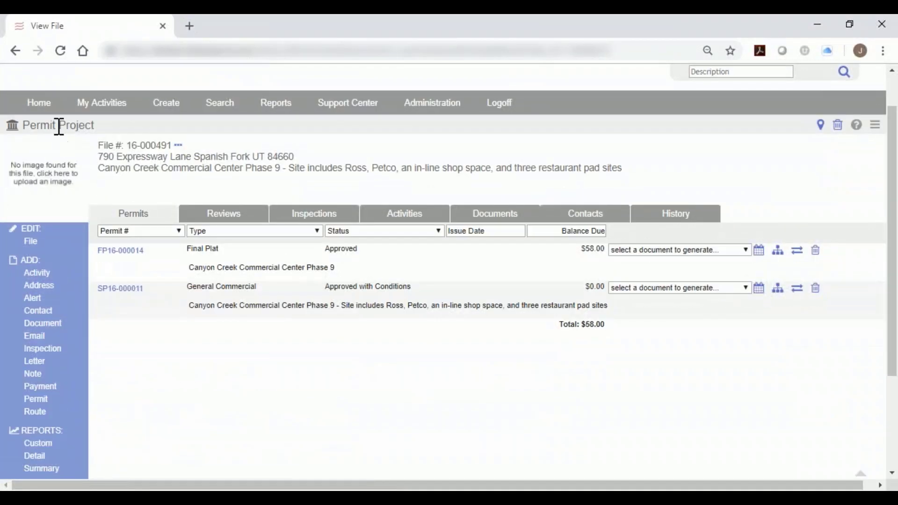
left_click_drag(58, 126, 95, 124)
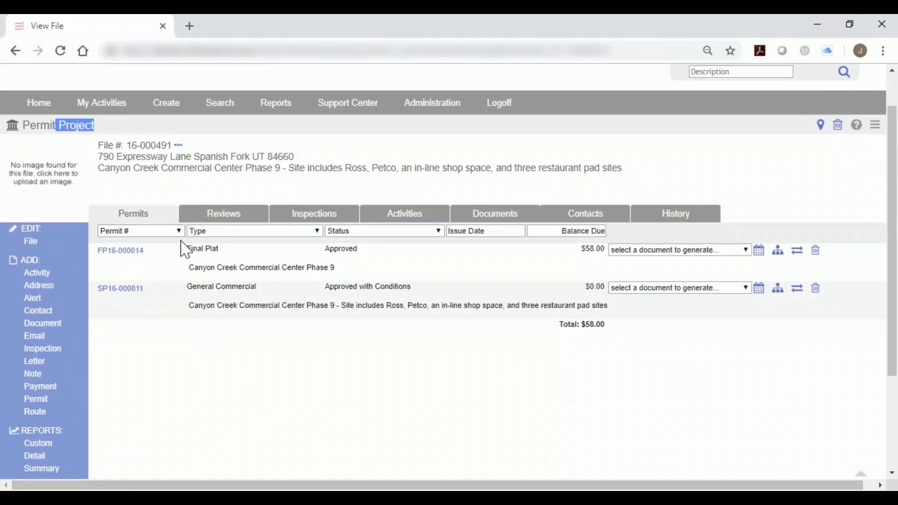
left_click_drag(187, 249, 228, 255)
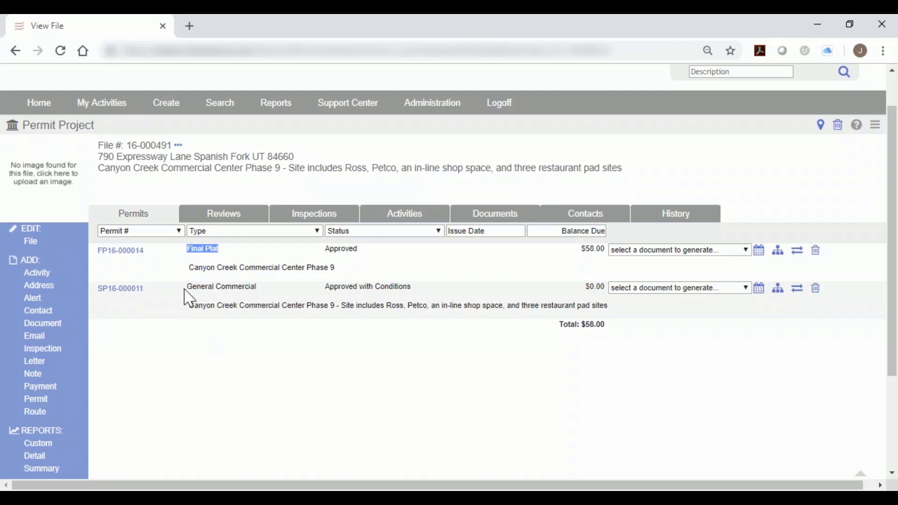
left_click_drag(187, 287, 255, 288)
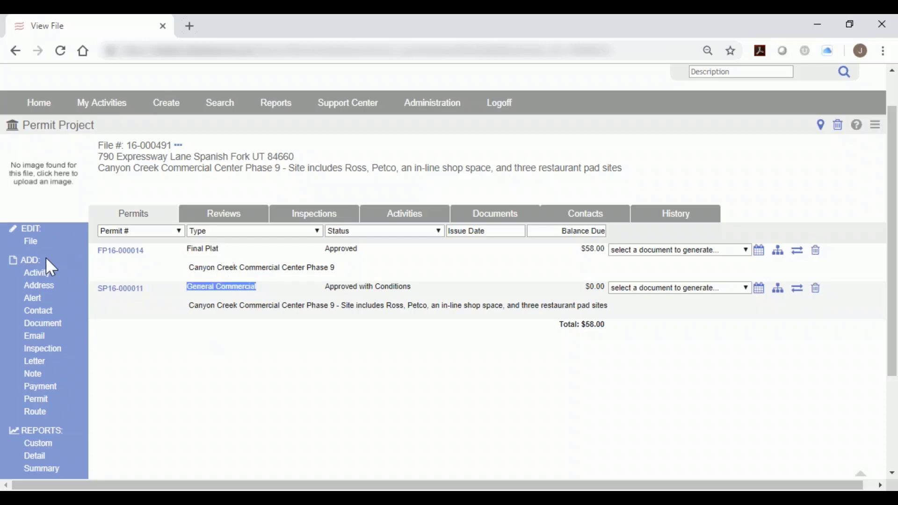
Open the form for adding a permit to the project, look over the available permit types and return to the file.
left_click(46, 402)
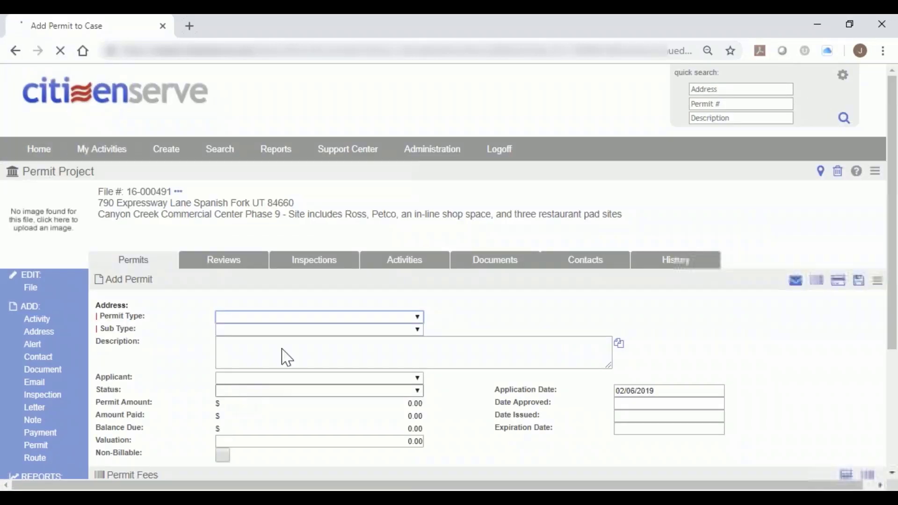
left_click(339, 306)
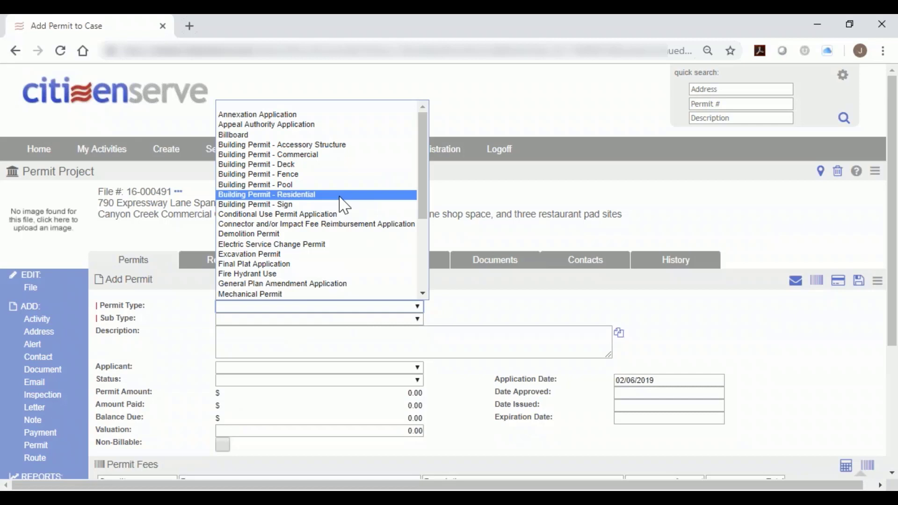
left_click(537, 189)
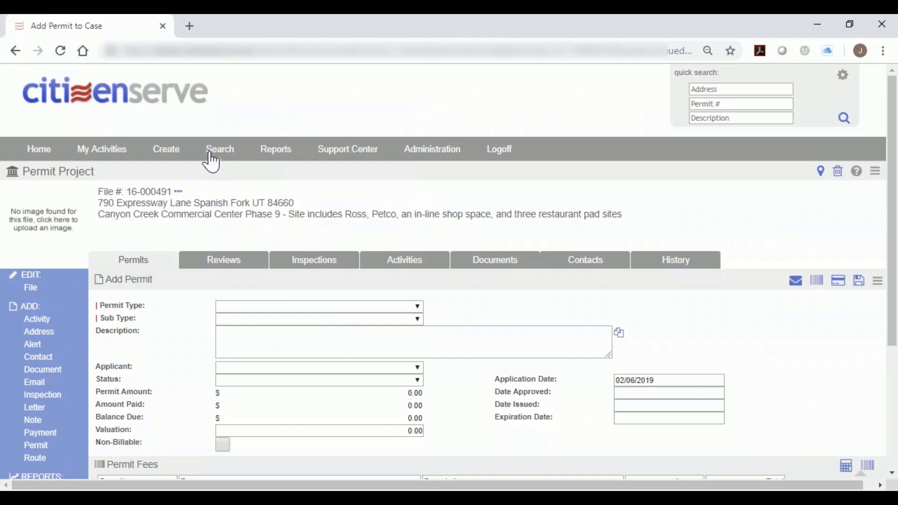
left_click(15, 51)
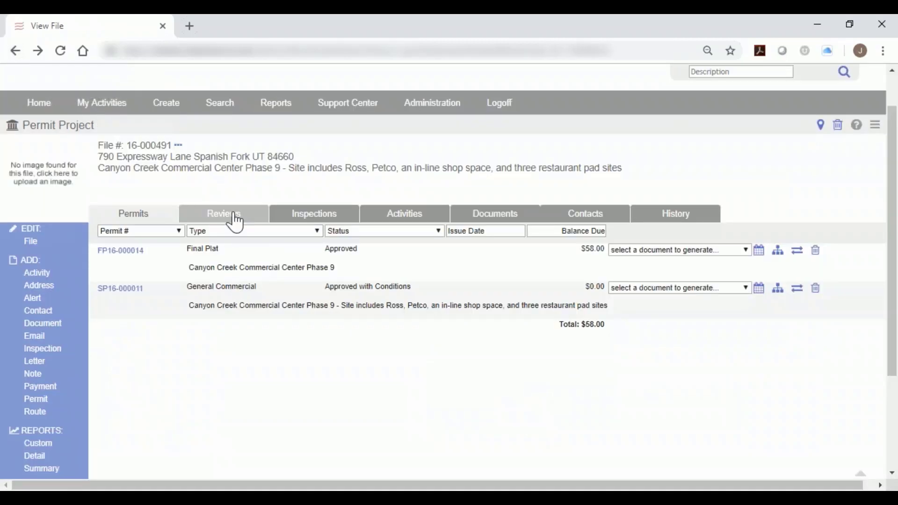
Open the project's reviews and examine the route name options and the review statuses of the site plan resubmittals.
left_click(237, 221)
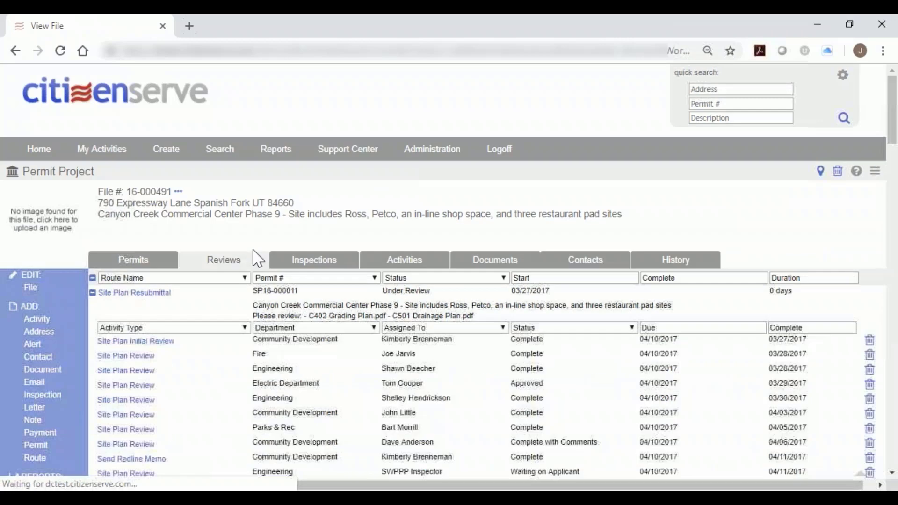
scroll(259, 259, "down", 3)
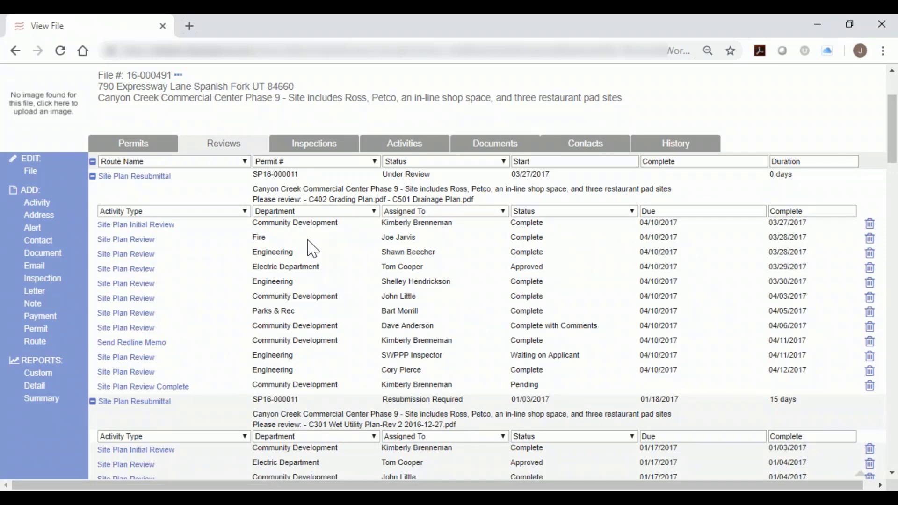
left_click(234, 164)
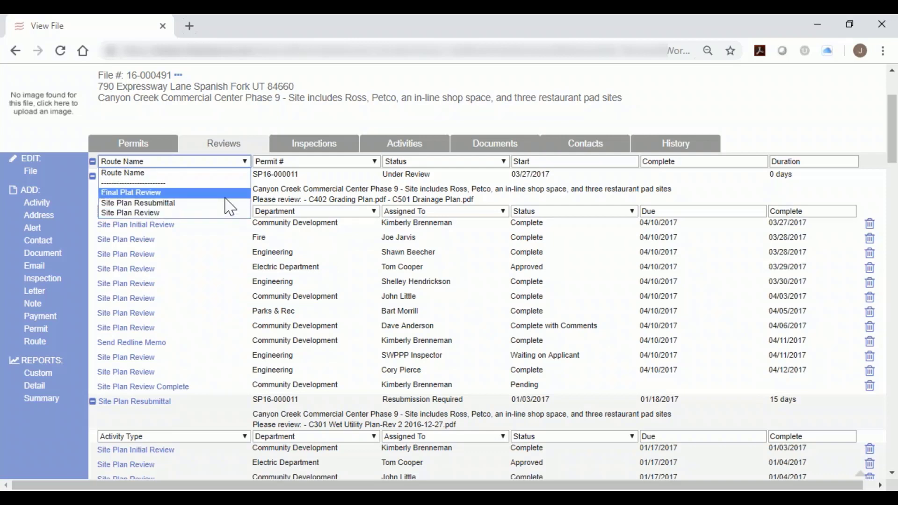
left_click(497, 357)
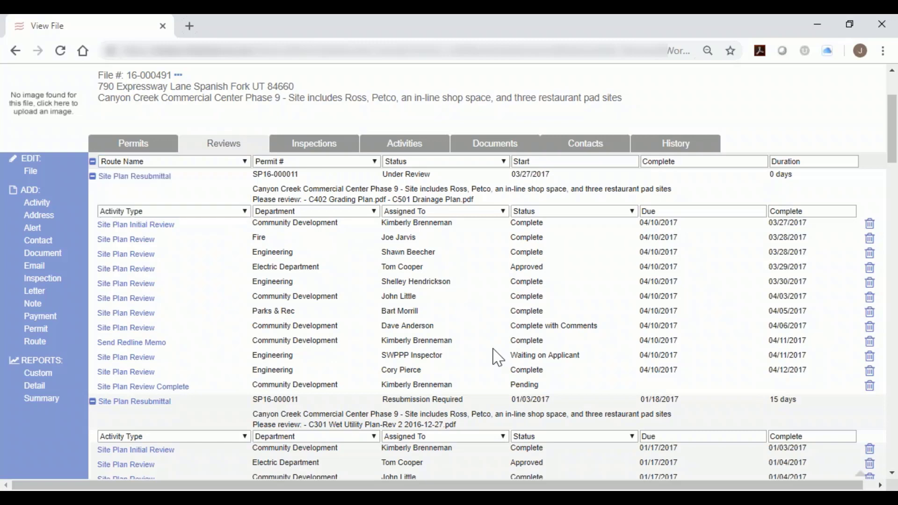
scroll(497, 356, "down", 4)
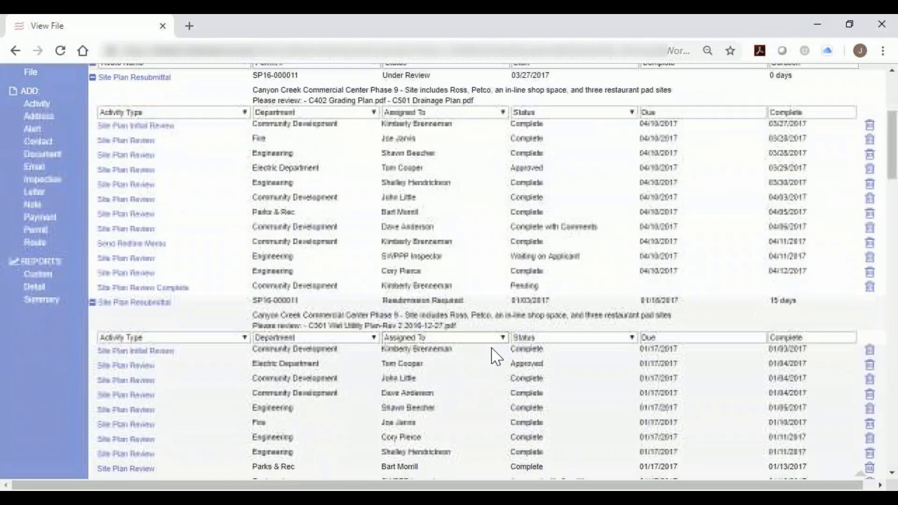
left_click_drag(511, 423, 599, 430)
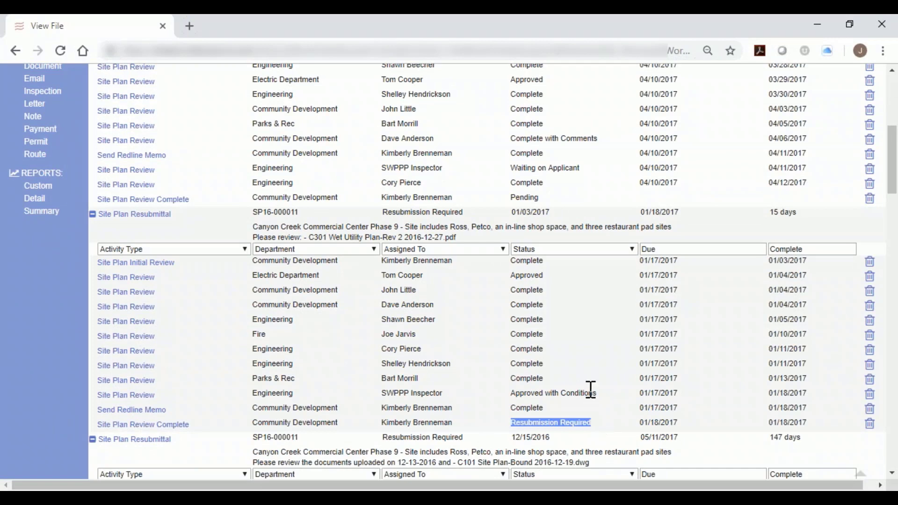
Filter the reviews by permit number, switching between SP16-000011 and FP16-000014 and ending on SP16-000011.
scroll(591, 390, "up", 4)
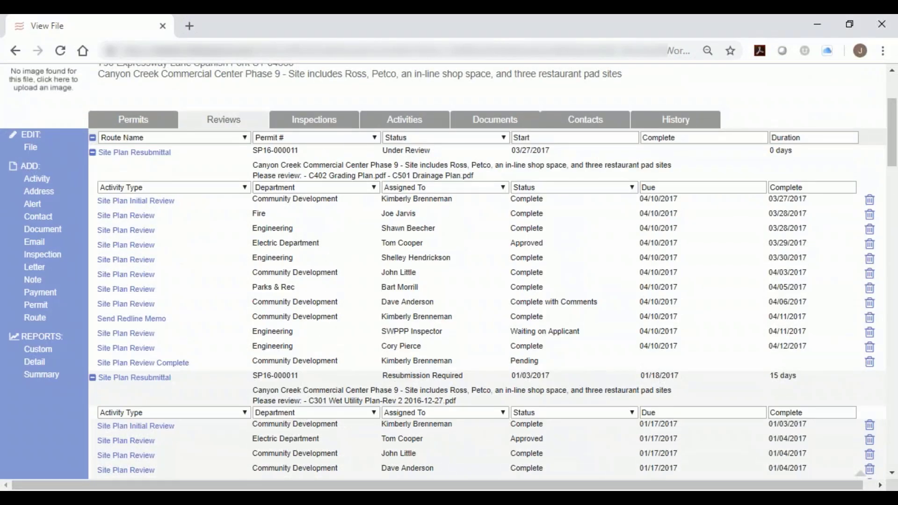
left_click(358, 137)
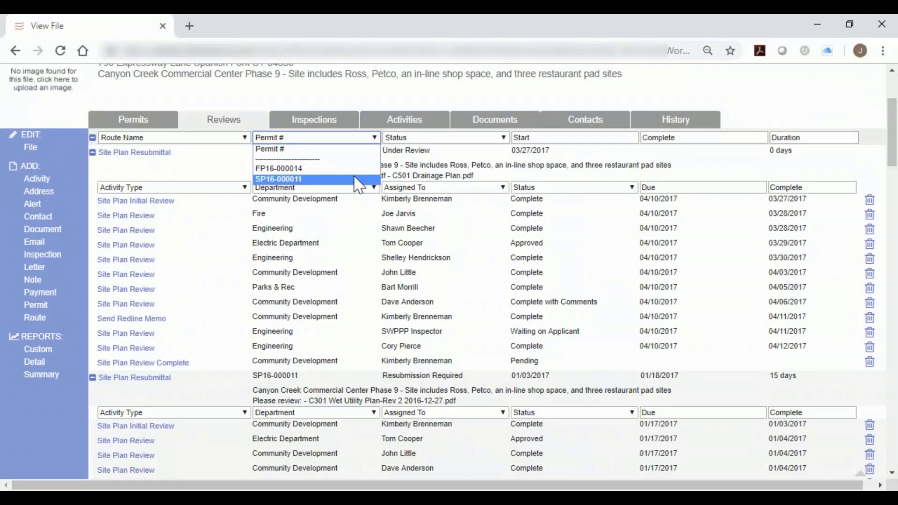
left_click(358, 181)
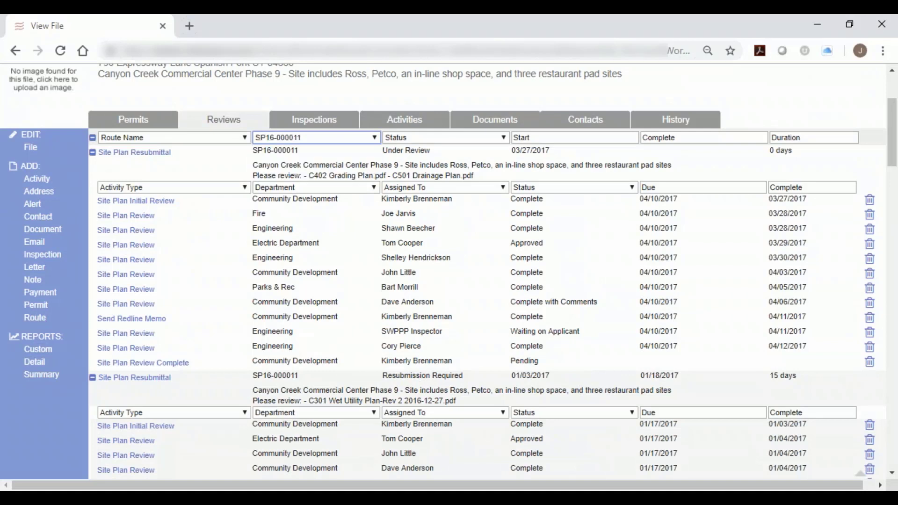
left_click(363, 139)
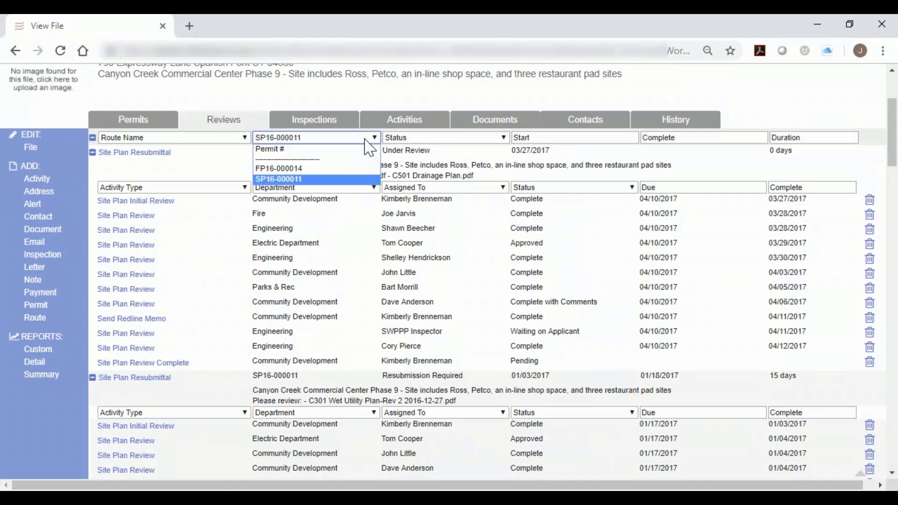
left_click(364, 170)
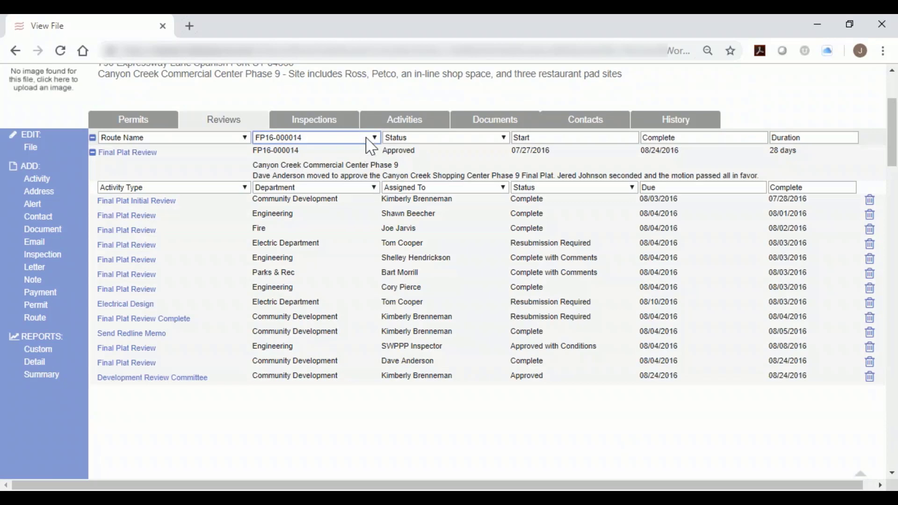
left_click(370, 138)
left_click(365, 180)
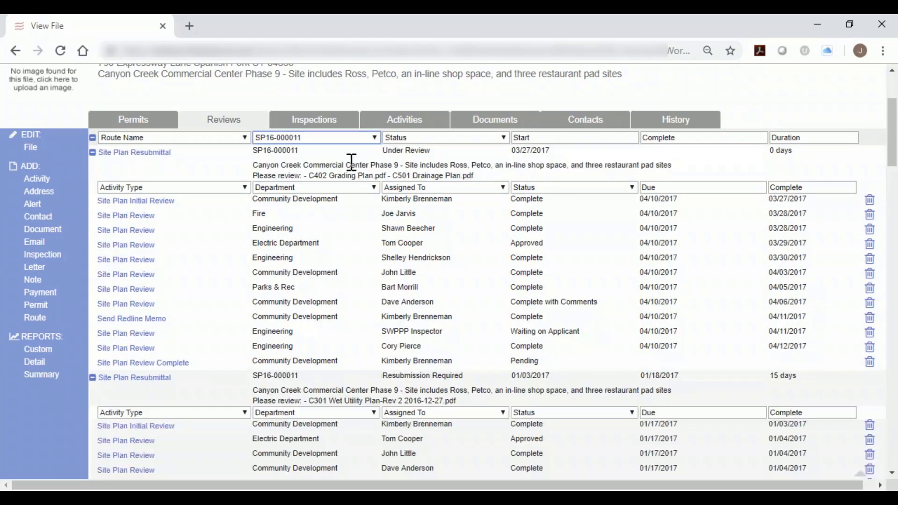
Clear the permit number filter and look through the review rounds of all the project's permits.
left_click(354, 139)
left_click(348, 150)
scroll(424, 283, "down", 6)
scroll(450, 271, "down", 2)
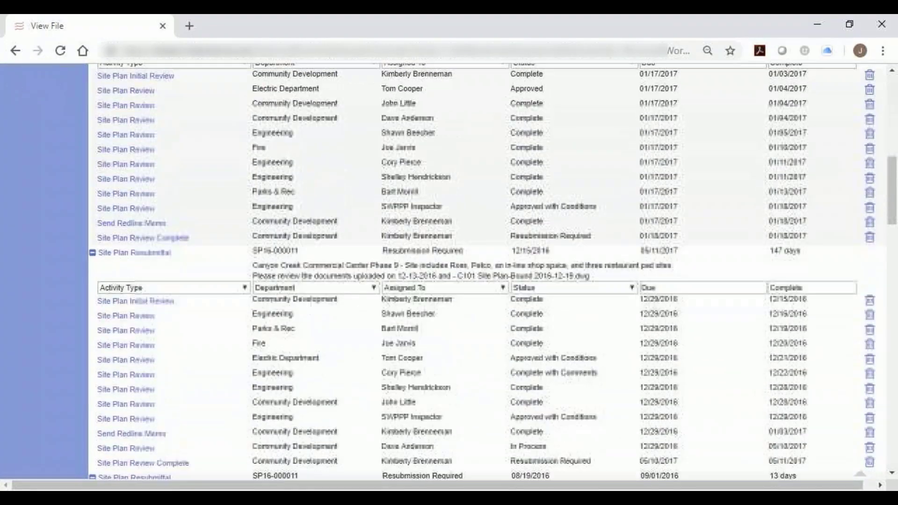
scroll(487, 270, "down", 8)
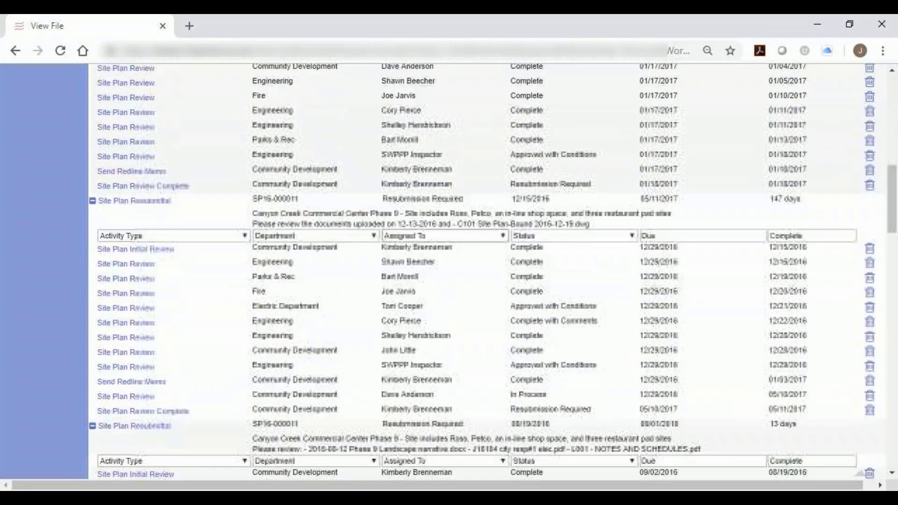
scroll(468, 322, "down", 9)
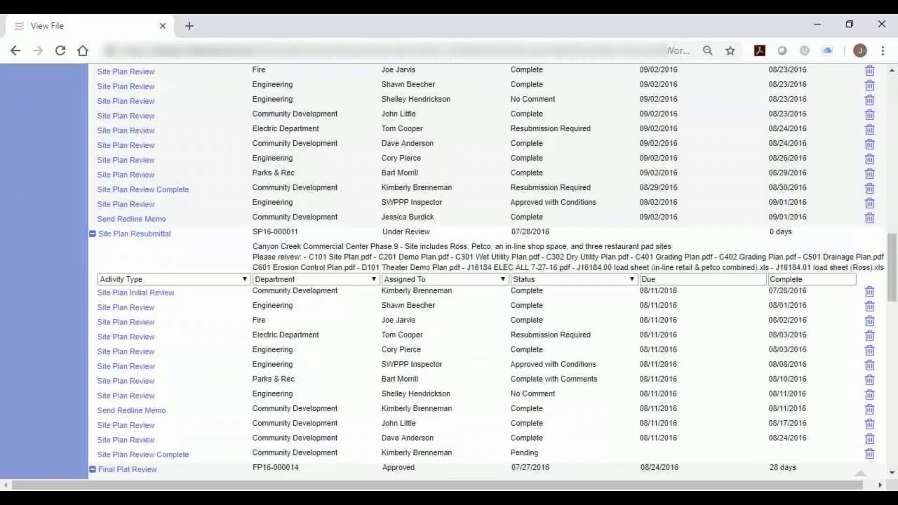
scroll(469, 324, "down", 10)
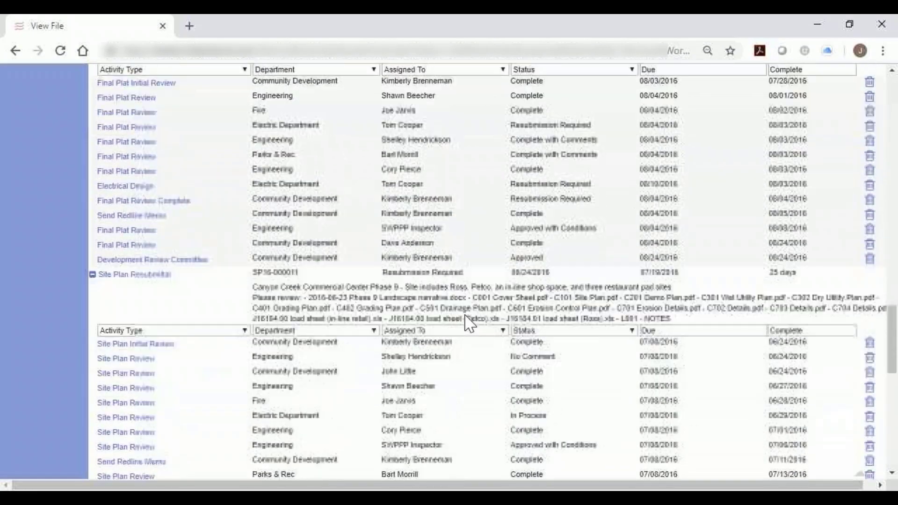
Look through the project's online document upload activities and open the list of its documents.
scroll(469, 324, "down", 3)
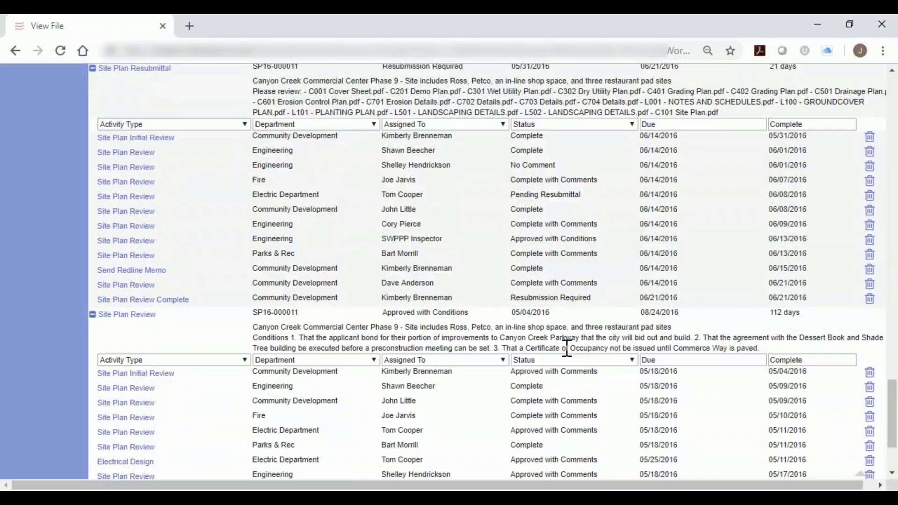
left_click_drag(892, 414, 892, 110)
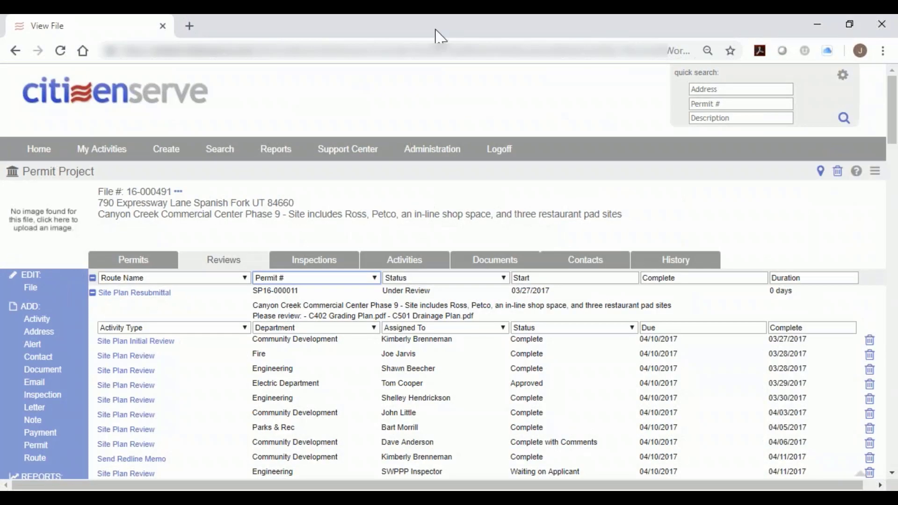
left_click(405, 259)
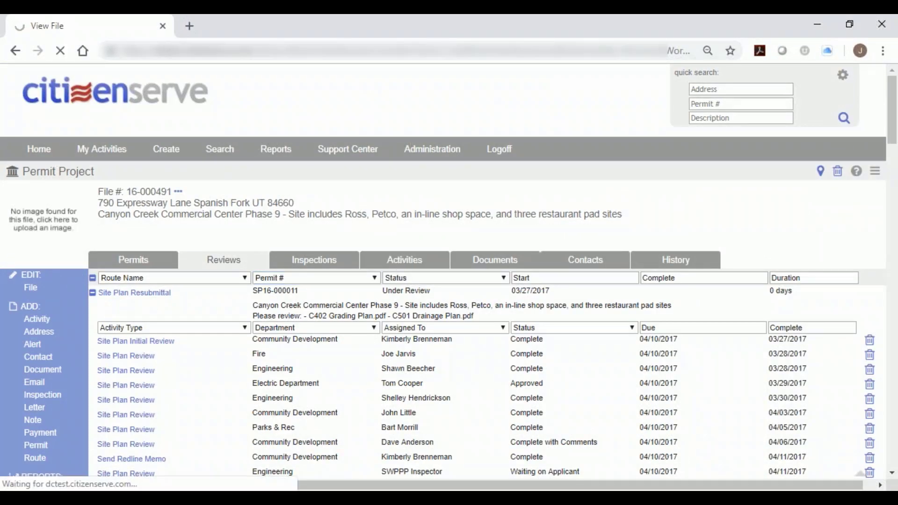
scroll(457, 391, "down", 1)
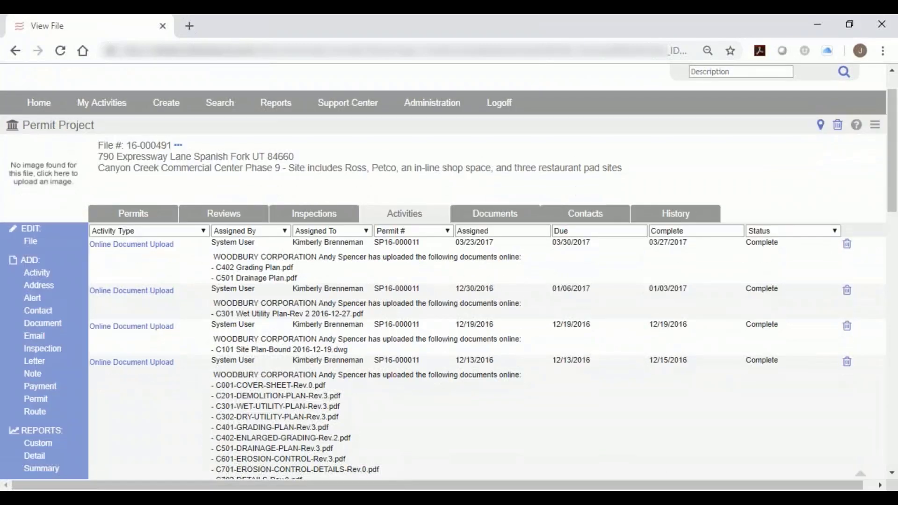
scroll(425, 391, "down", 1)
scroll(462, 395, "down", 1)
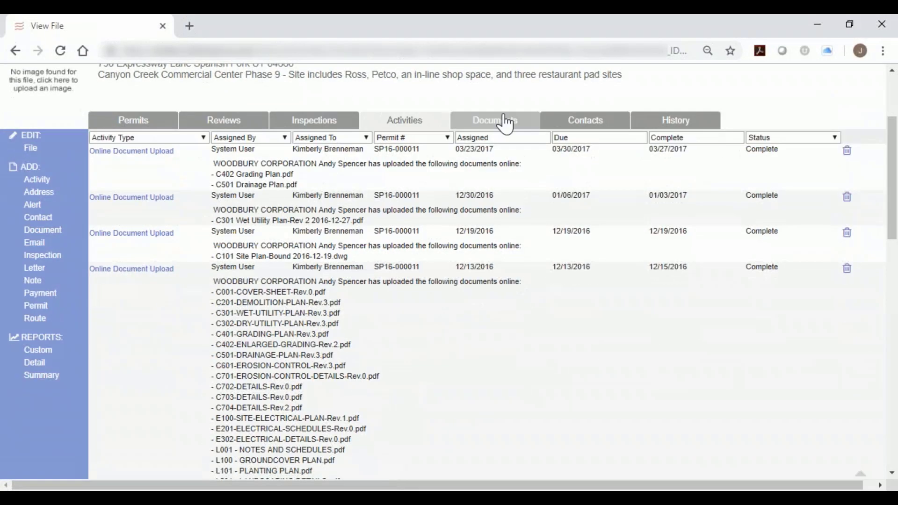
left_click(509, 126)
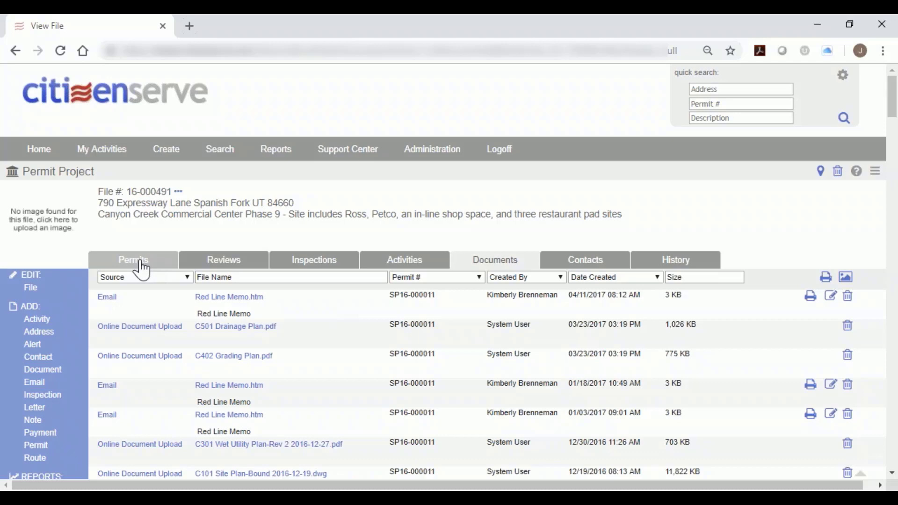
Return to the project's reviews and examine the site plan resubmittal rounds down to the final plat review of FP16-000014.
left_click(207, 260)
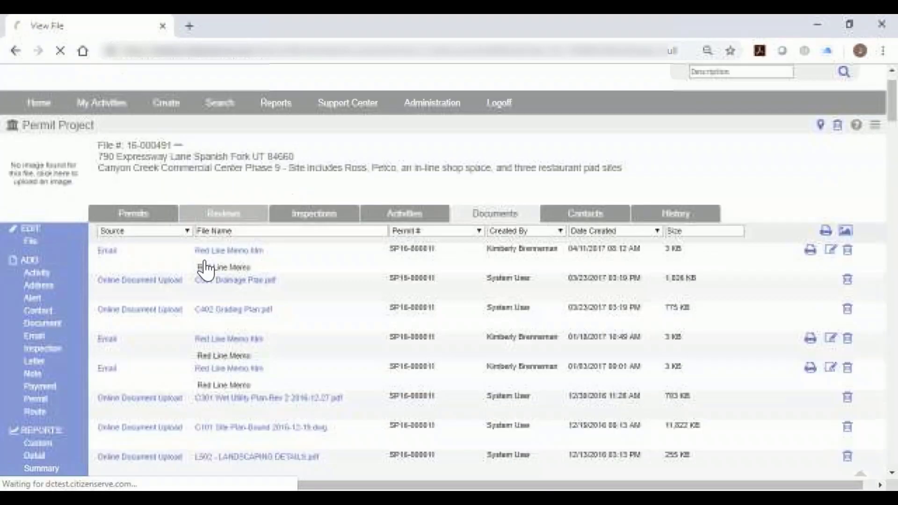
scroll(240, 316, "down", 3)
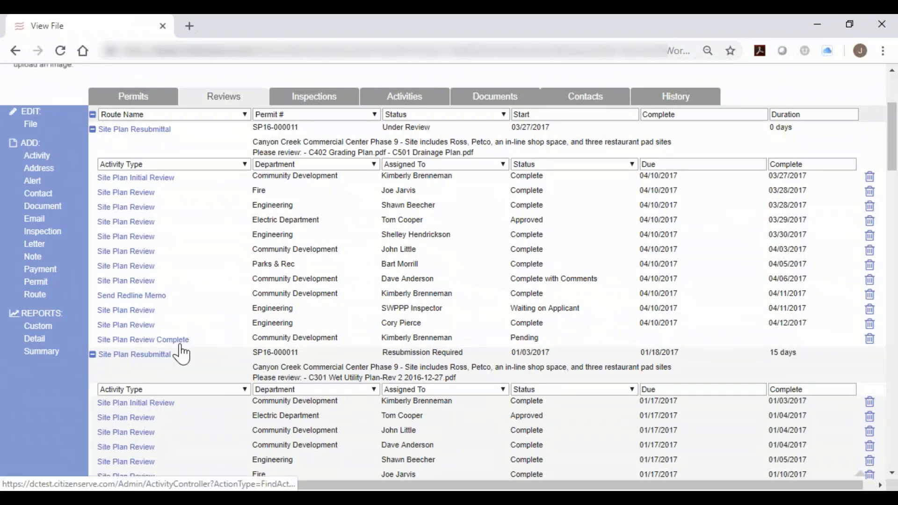
scroll(181, 354, "down", 5)
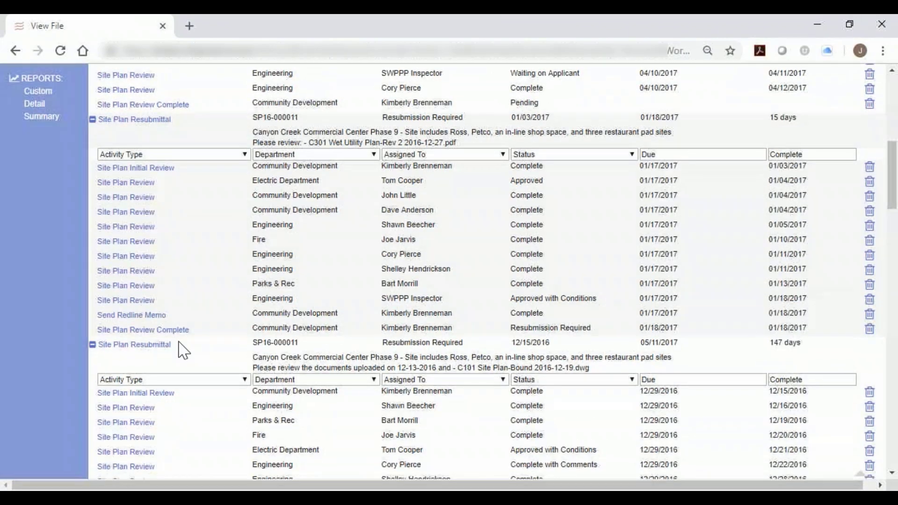
scroll(183, 351, "down", 7)
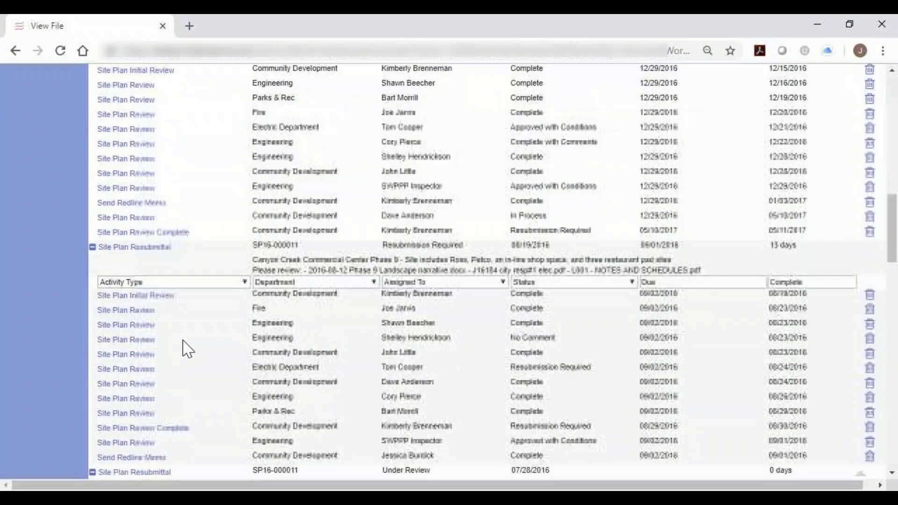
scroll(188, 349, "down", 1)
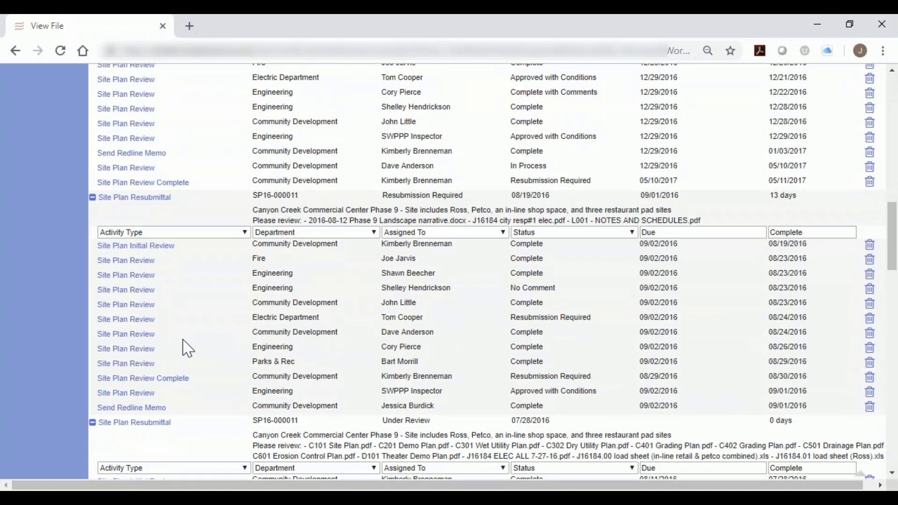
scroll(188, 348, "down", 8)
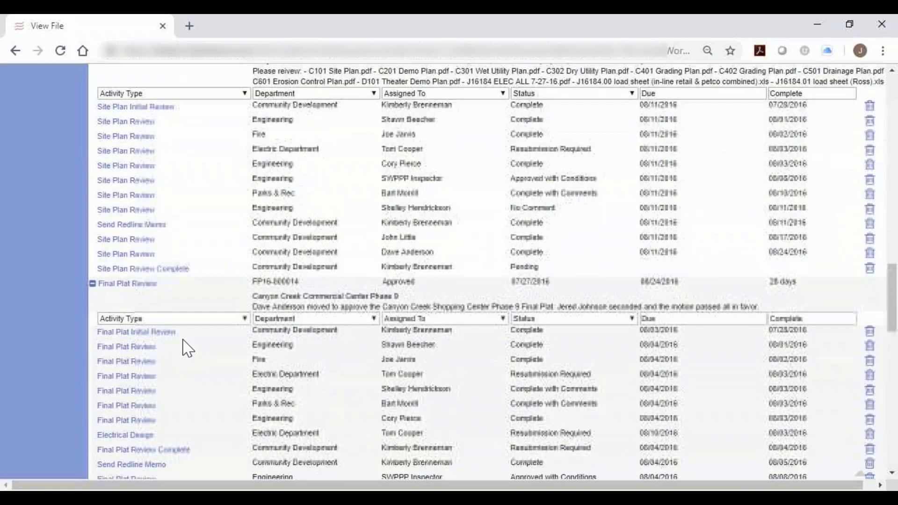
scroll(188, 348, "down", 4)
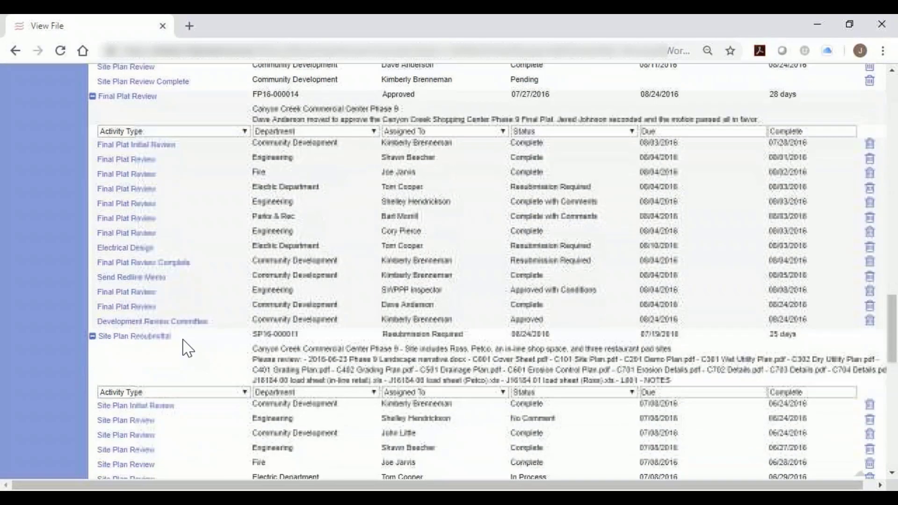
scroll(188, 348, "down", 1)
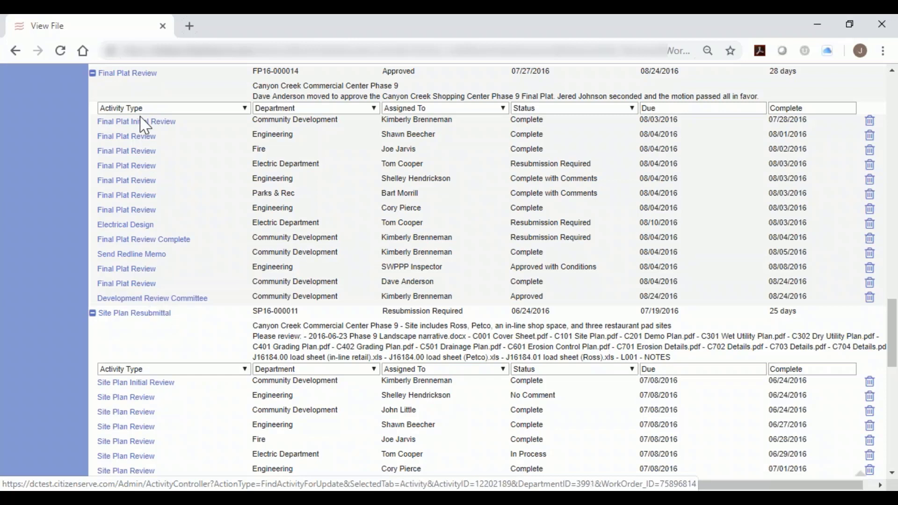
Open the Development Review Committee activity of the final plat review and read through its motion comments.
left_click(149, 302)
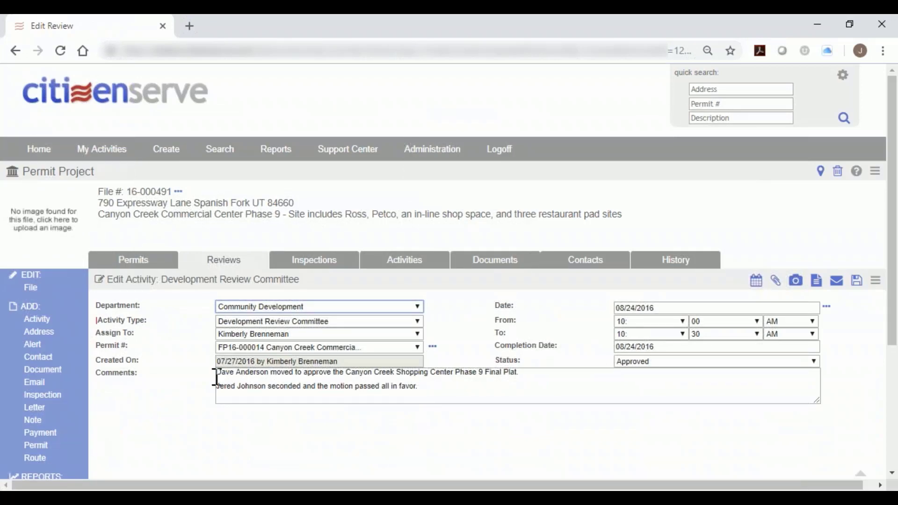
left_click_drag(609, 371, 333, 372)
left_click_drag(217, 386, 421, 387)
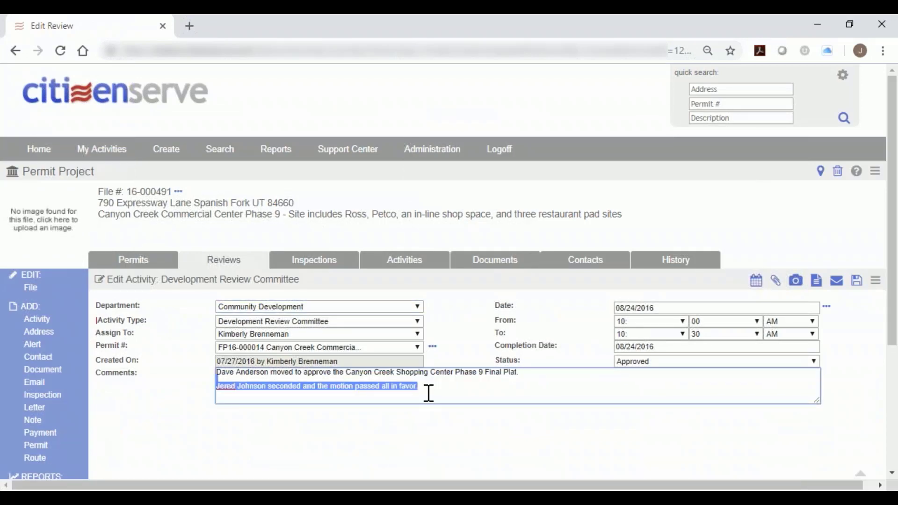
scroll(428, 388, "down", 1)
left_click_drag(420, 341, 206, 341)
left_click(425, 334)
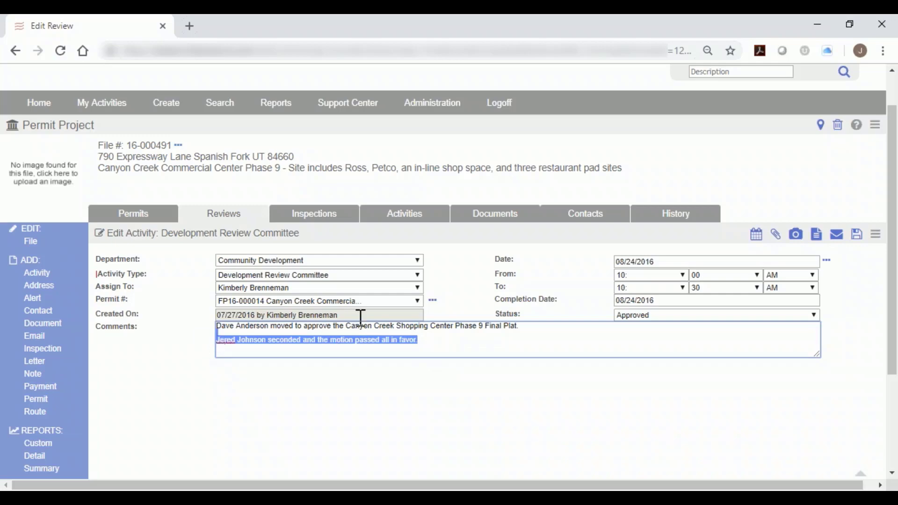
scroll(524, 282, "up", 2)
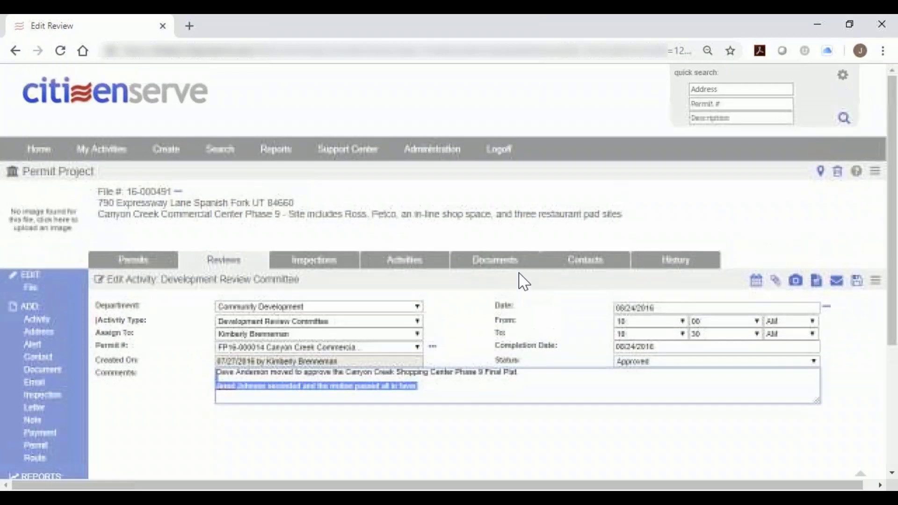
left_click(519, 233)
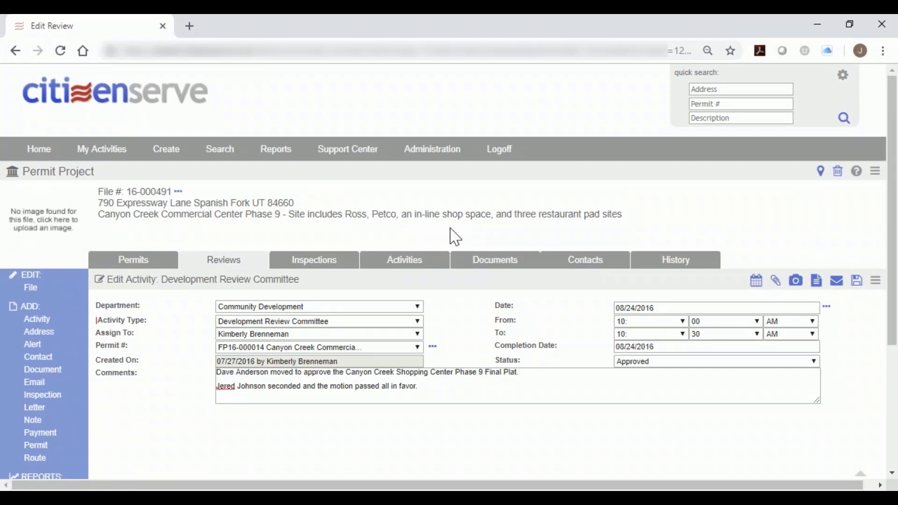
Go back to the home page and open permit BA19-000002 for the metal garage from the task list.
left_click(124, 104)
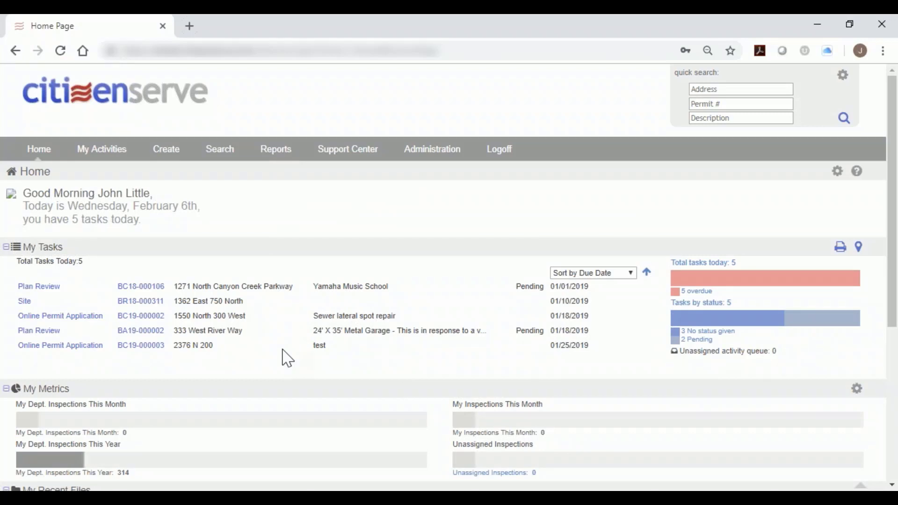
scroll(280, 377, "down", 1)
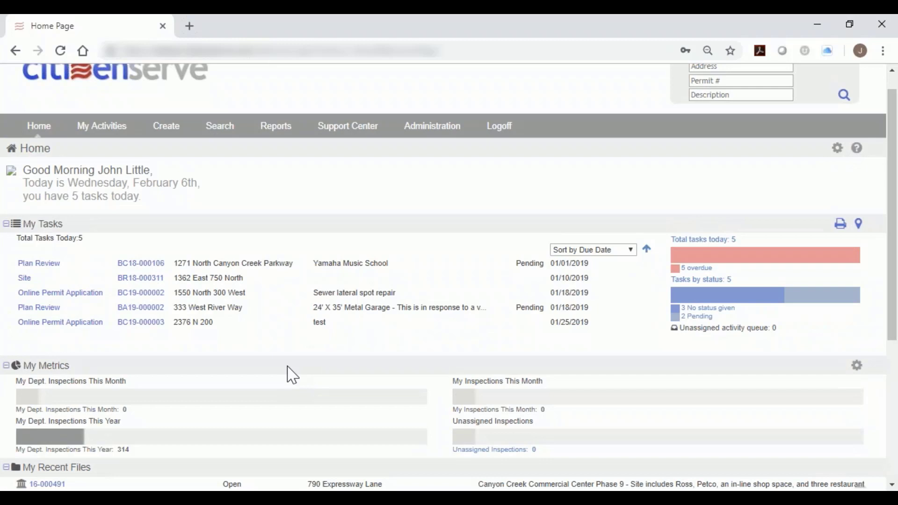
left_click(141, 320)
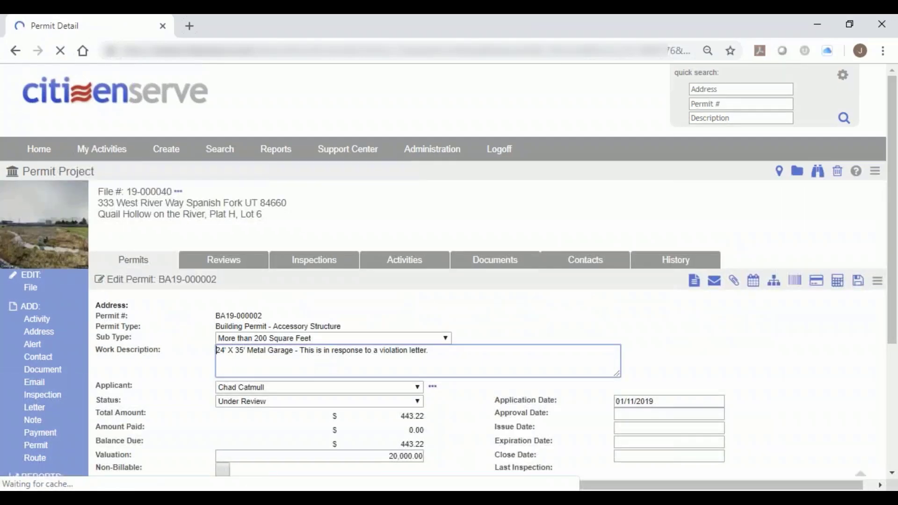
Open the Building Inspection Requirements document linked in the permit and close it again.
scroll(241, 351, "down", 4)
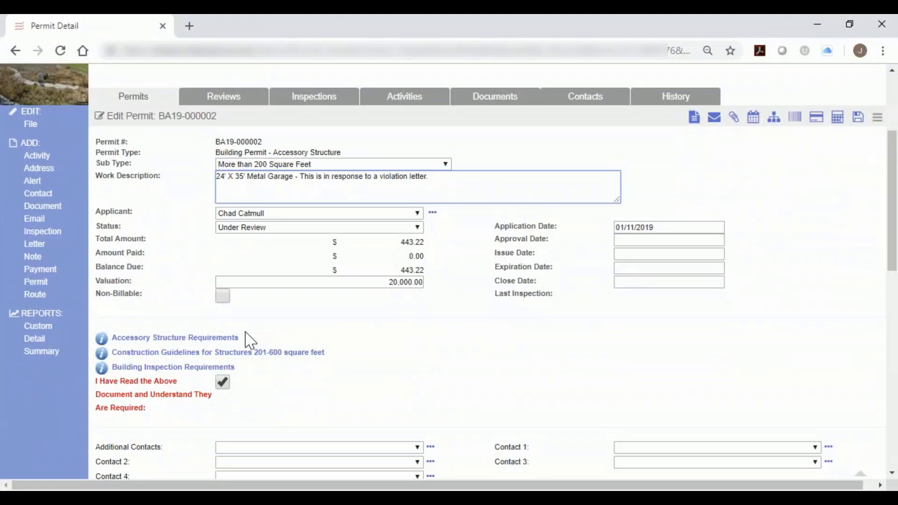
left_click(176, 367)
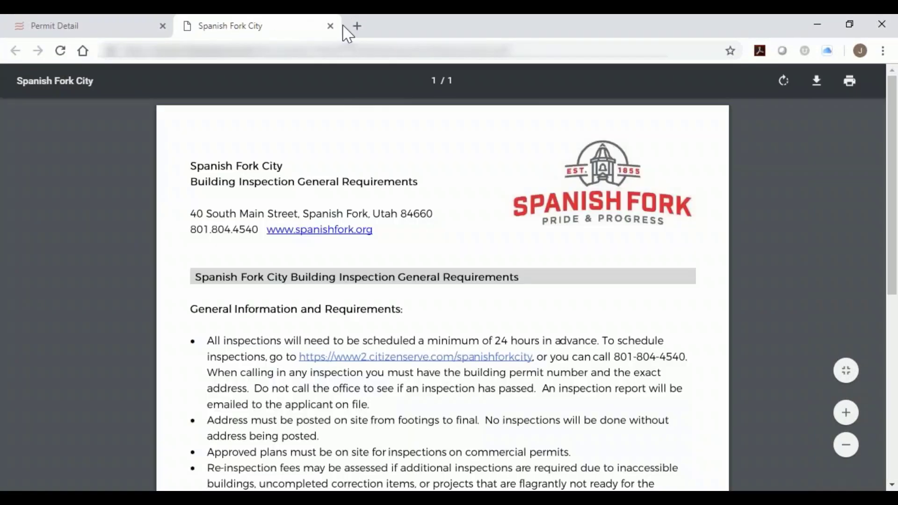
left_click(331, 26)
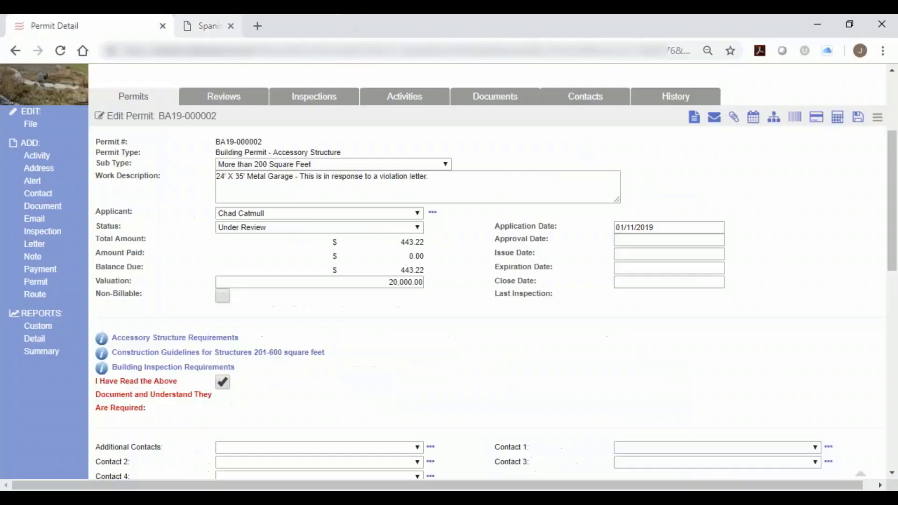
Examine the permit's required-document acknowledgement, structure information, submittal documents, fees and payments.
scroll(357, 321, "down", 3)
scroll(355, 321, "down", 2)
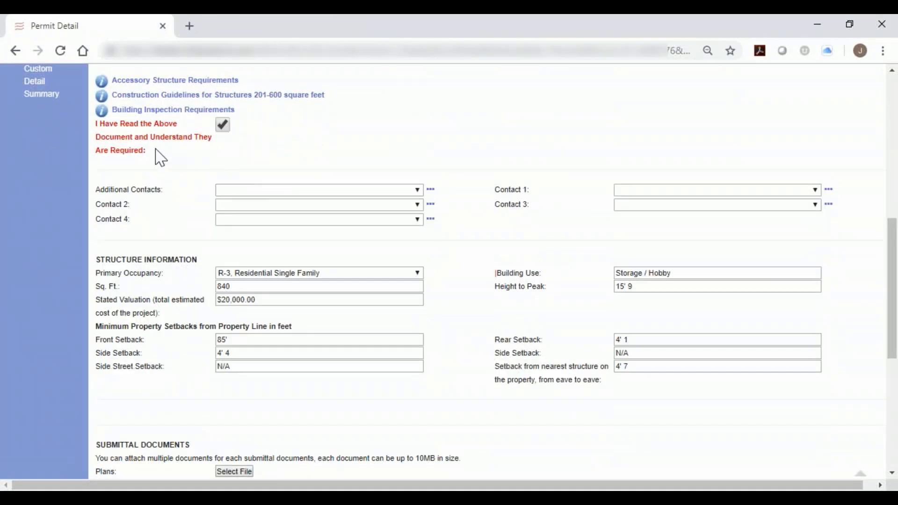
left_click_drag(153, 150, 90, 121)
left_click(192, 143)
scroll(425, 164, "down", 5)
scroll(455, 189, "down", 3)
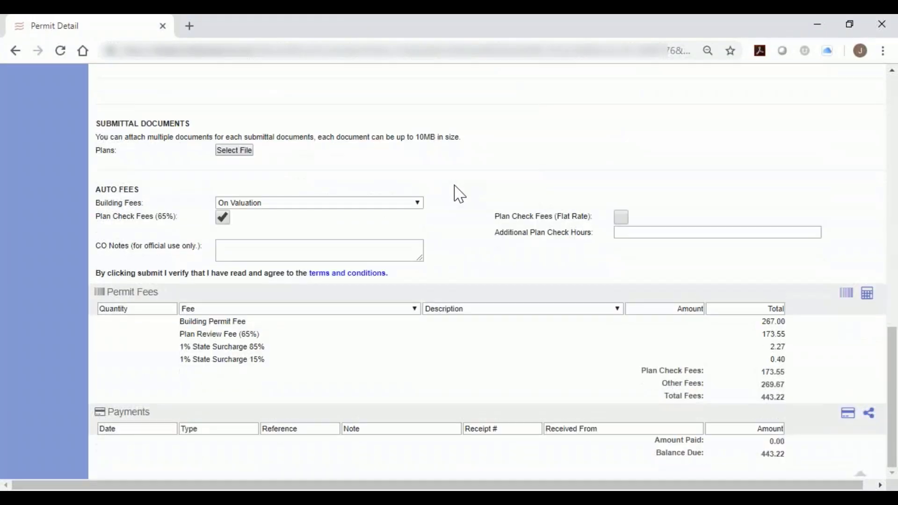
scroll(458, 193, "up", 9)
scroll(457, 193, "down", 2)
scroll(457, 193, "up", 8)
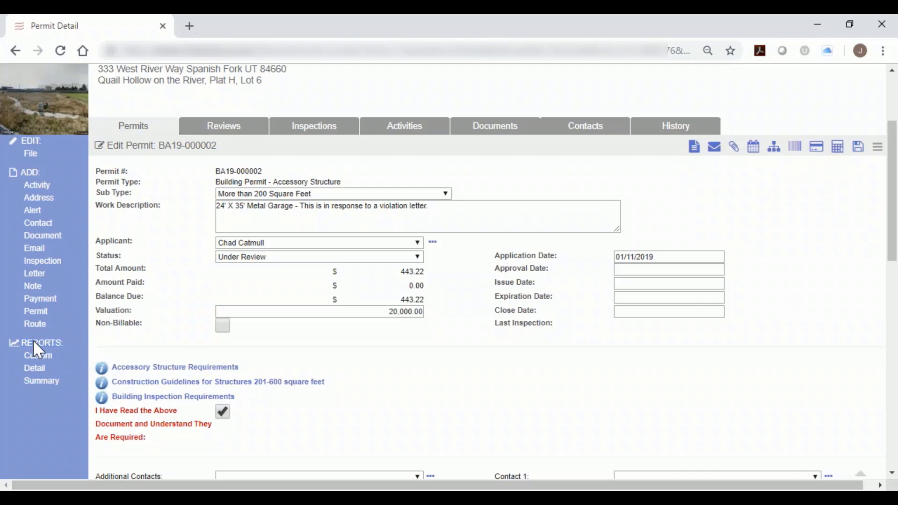
Start a custom summary report for the file and include permit BA19-000002 with all of its plan review activities.
left_click(57, 357)
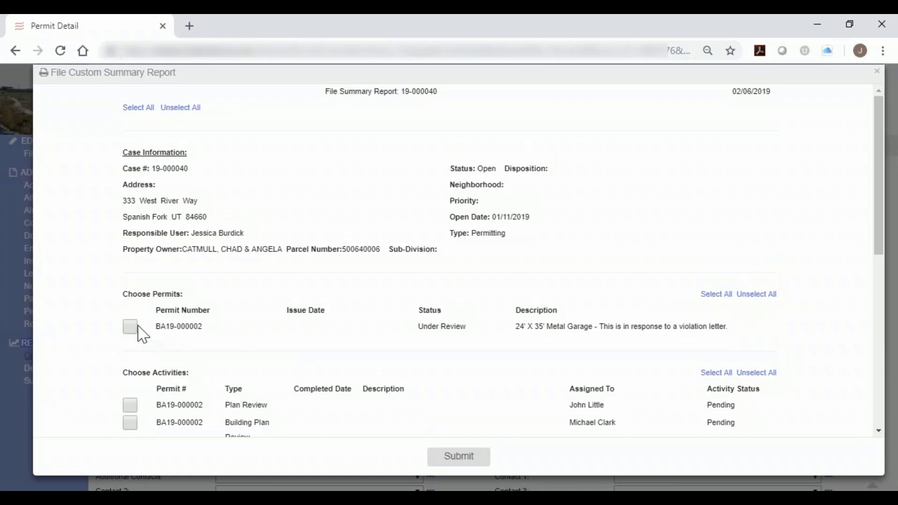
left_click(131, 327)
scroll(140, 328, "down", 3)
left_click(133, 267)
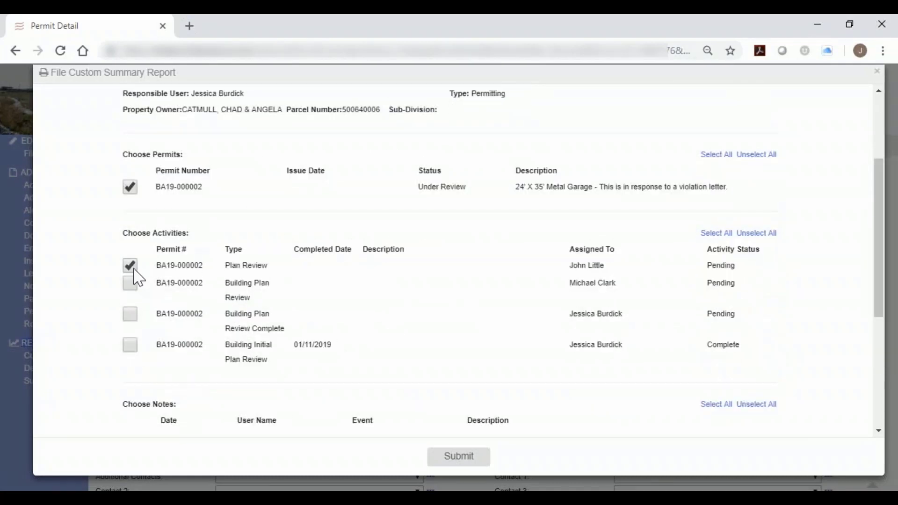
left_click(133, 284)
left_click(132, 315)
left_click(130, 348)
Add the "Your permit application has been received.htm" document and the applicant to the custom report and generate it.
scroll(559, 184, "down", 5)
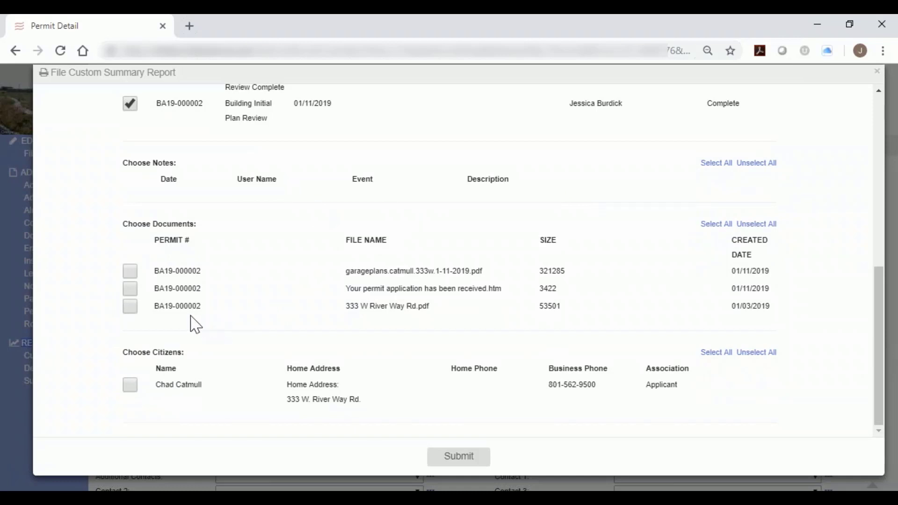
left_click(129, 289)
left_click(133, 388)
left_click(447, 462)
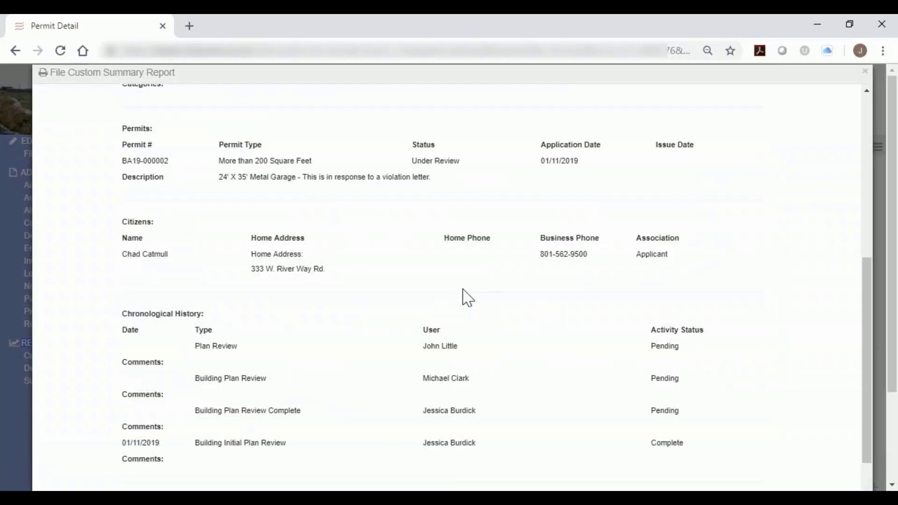
Look through the generated report, from the case details to the chronological history and the included application e-mail.
scroll(468, 298, "up", 8)
scroll(468, 298, "down", 4)
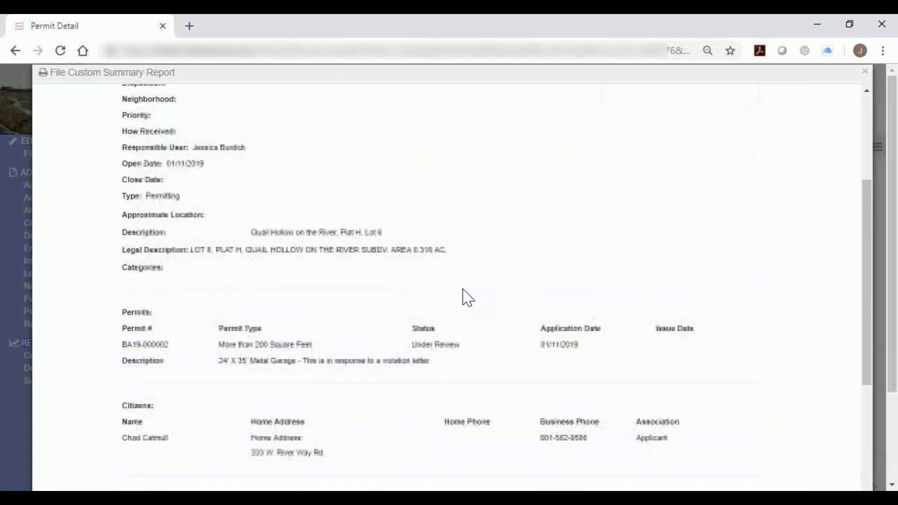
scroll(468, 298, "down", 8)
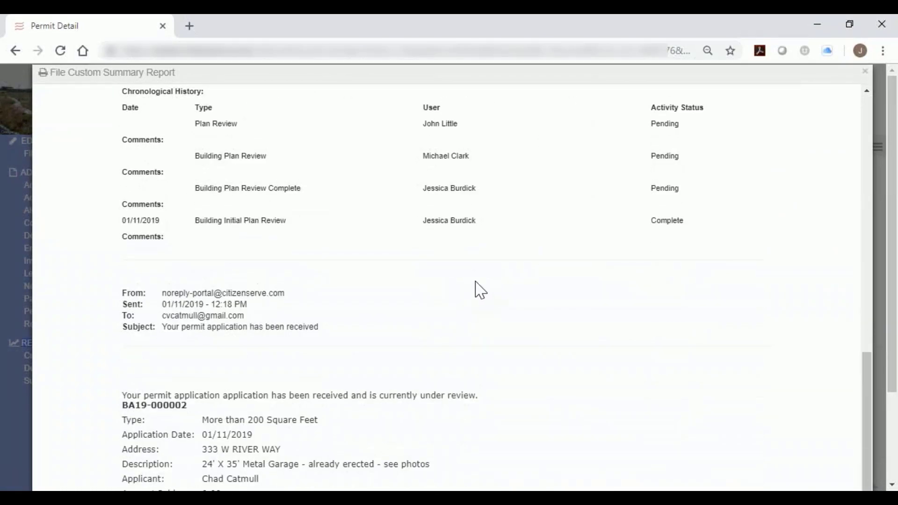
scroll(481, 291, "down", 3)
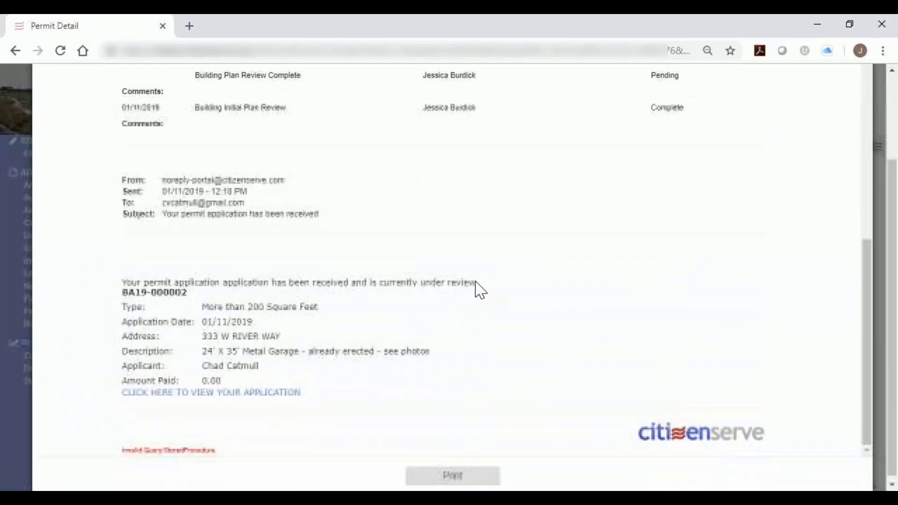
Go back to the beginning of the generated custom report and close it.
scroll(480, 291, "up", 15)
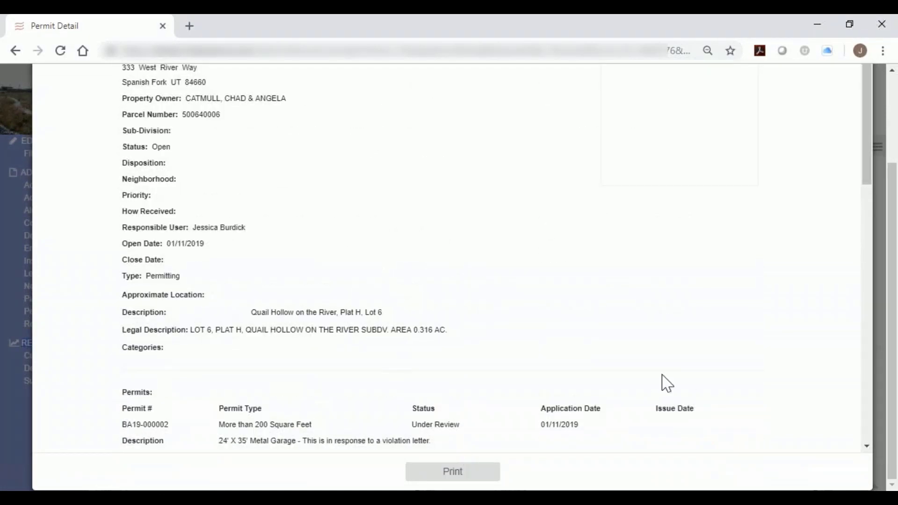
left_click_drag(890, 228, 892, 135)
left_click(867, 71)
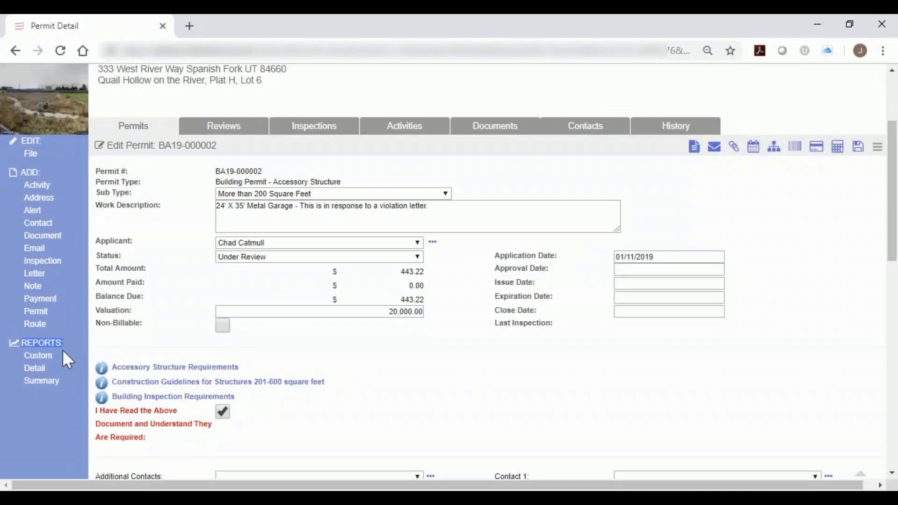
Open the Reports page and look over the list of advanced reports.
scroll(487, 342, "up", 1)
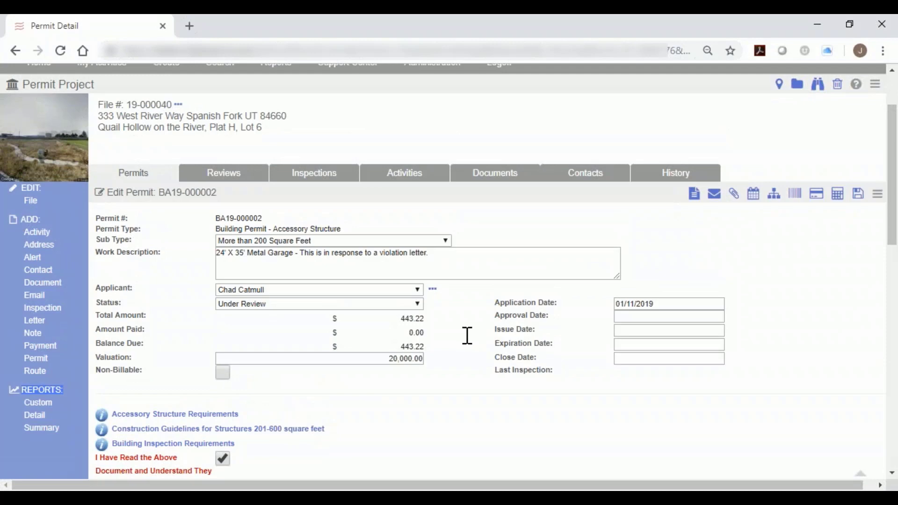
scroll(445, 323, "up", 2)
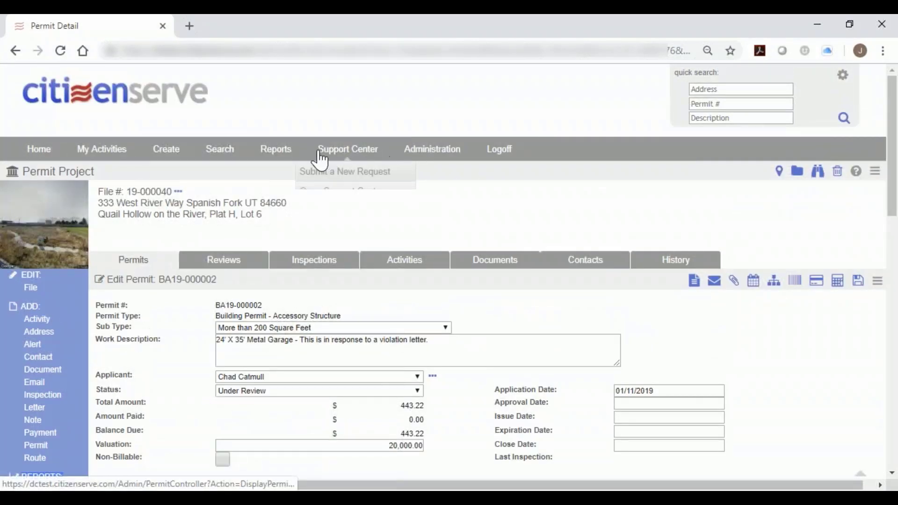
left_click(276, 149)
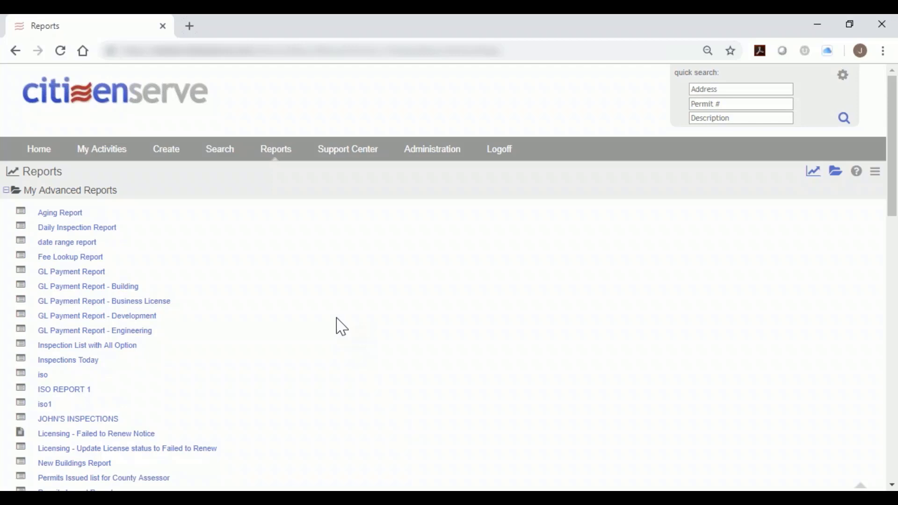
scroll(341, 326, "down", 1)
scroll(342, 322, "up", 1)
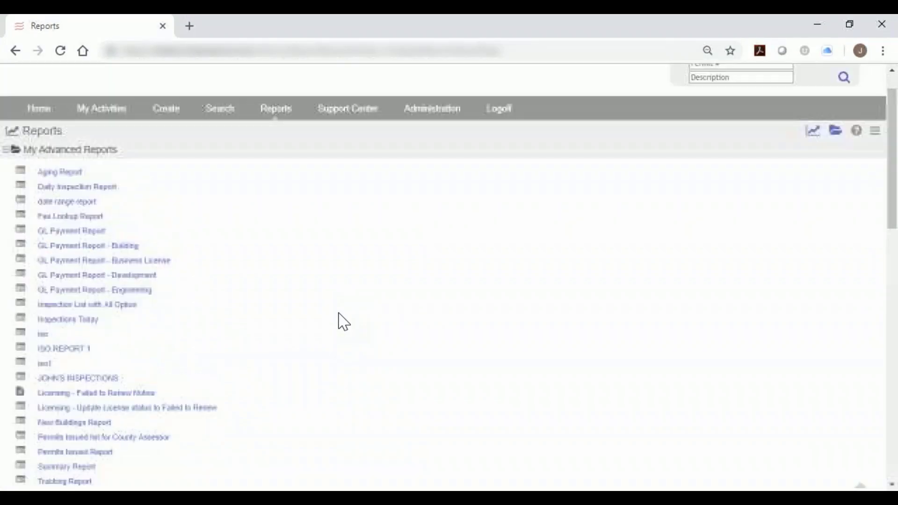
Return to the home page, open file 16-000491 from the recent files and open its site plan permit SP16-000011.
left_click(121, 97)
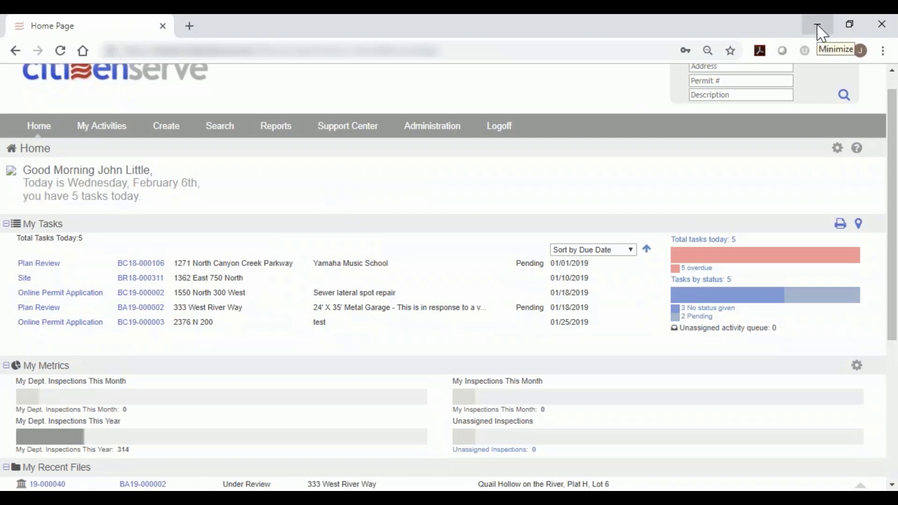
scroll(366, 276, "down", 4)
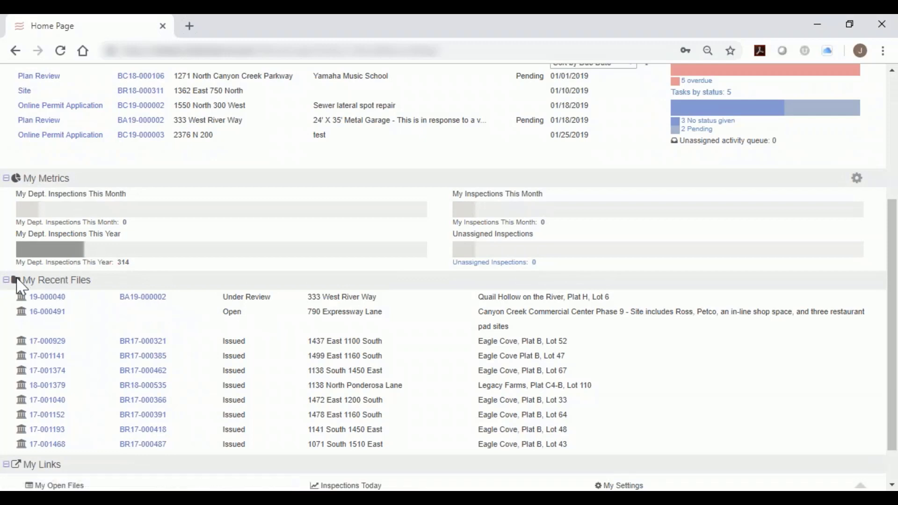
left_click_drag(19, 285, 93, 295)
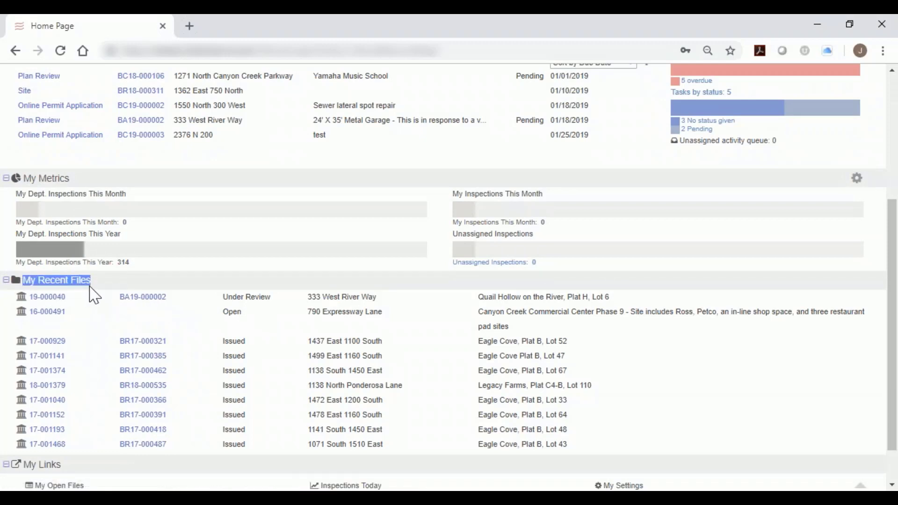
left_click(55, 312)
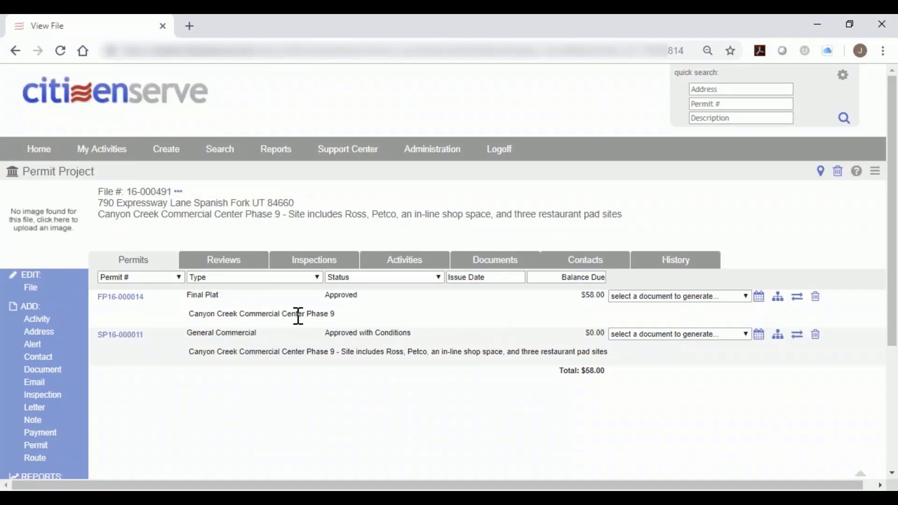
left_click(136, 335)
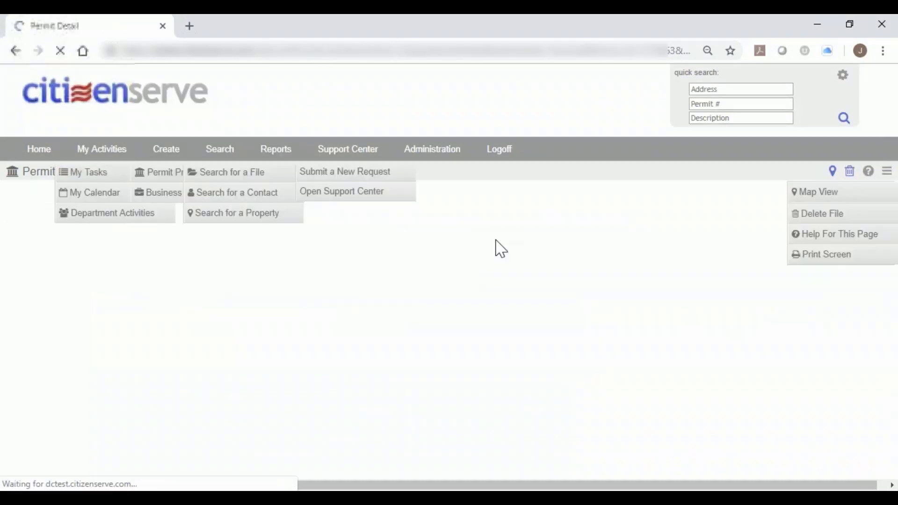
Examine the permit's application information, contacts and submittal documents, including the plat files, soils report, landscaping plan, SWPPP checklist and electrical load sheet.
scroll(498, 243, "down", 5)
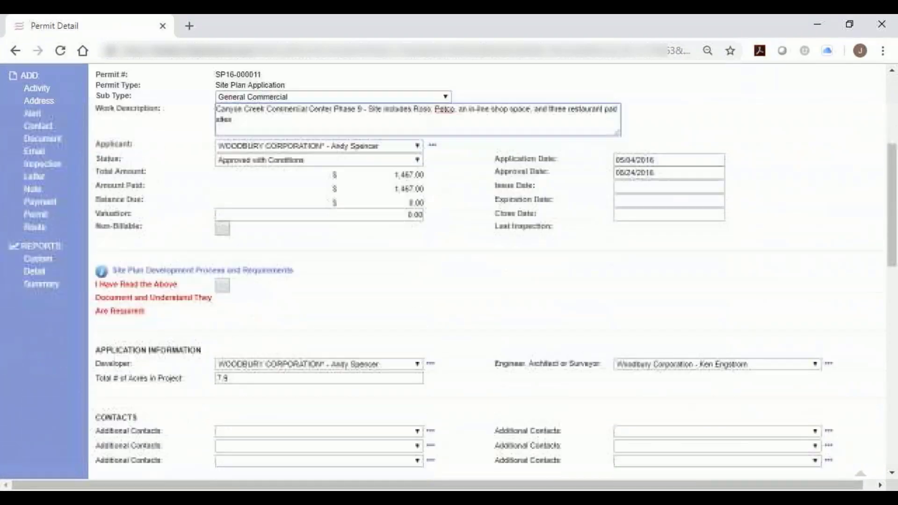
scroll(501, 255, "down", 4)
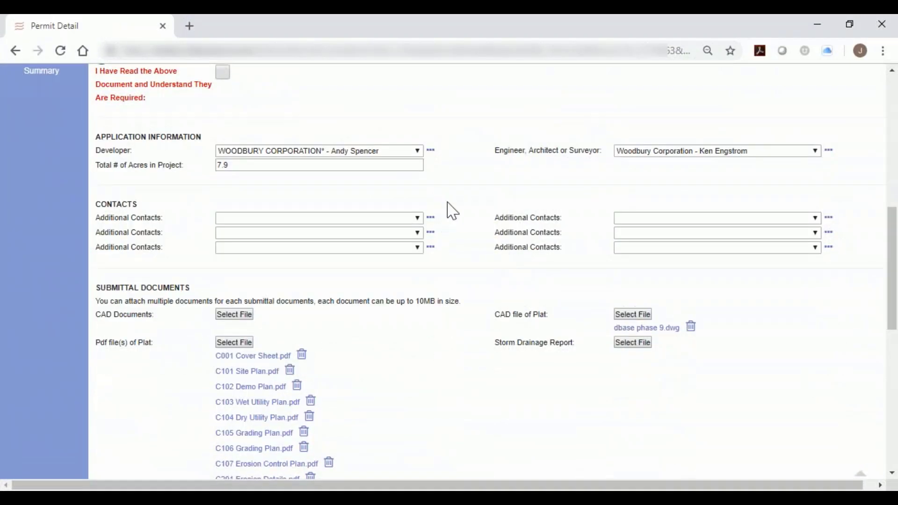
scroll(431, 220, "down", 2)
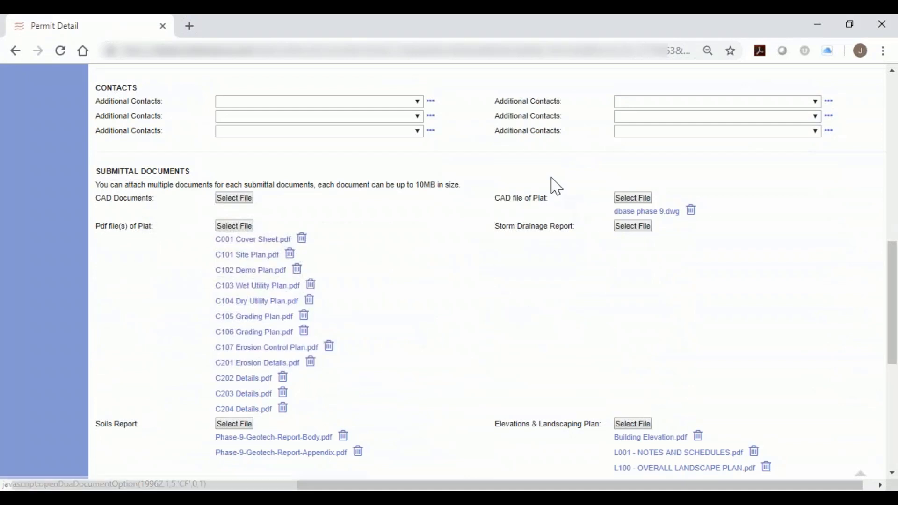
left_click_drag(498, 200, 562, 212)
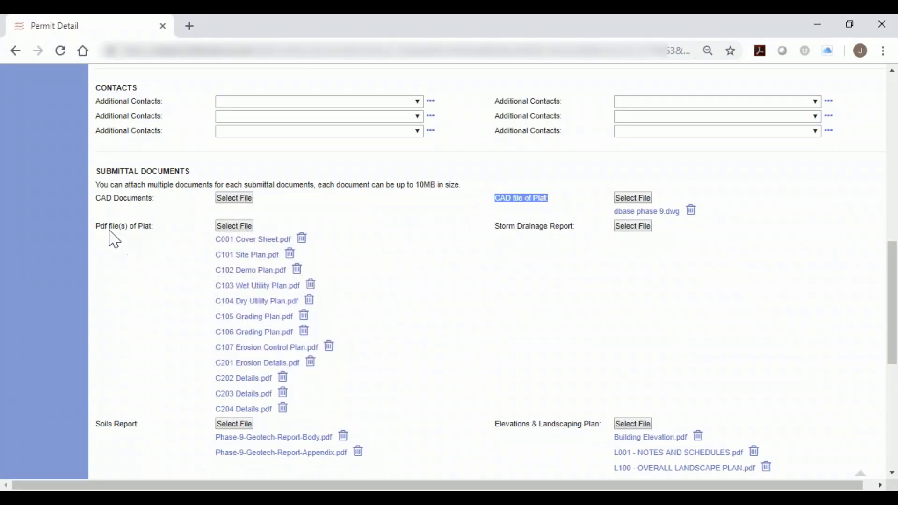
scroll(140, 246, "down", 2)
left_click(141, 338)
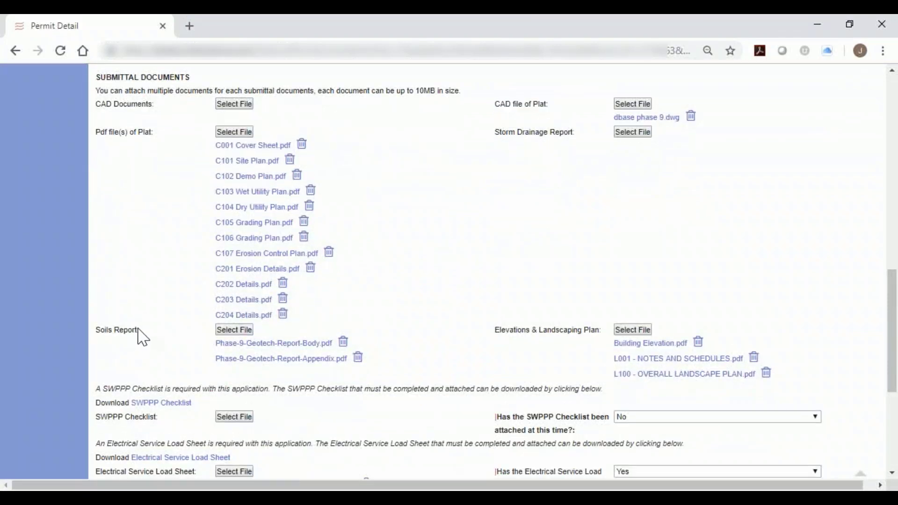
left_click_drag(141, 338, 104, 341)
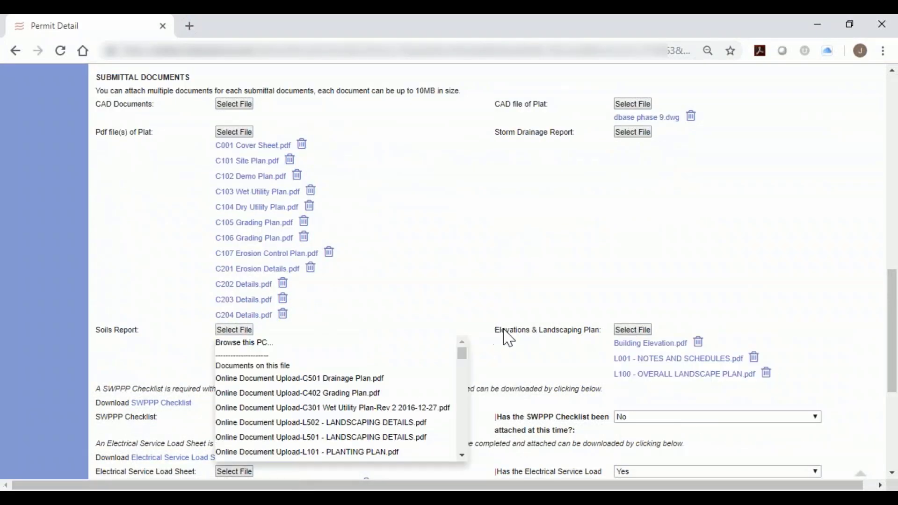
left_click_drag(507, 337, 604, 343)
scroll(500, 327, "down", 1)
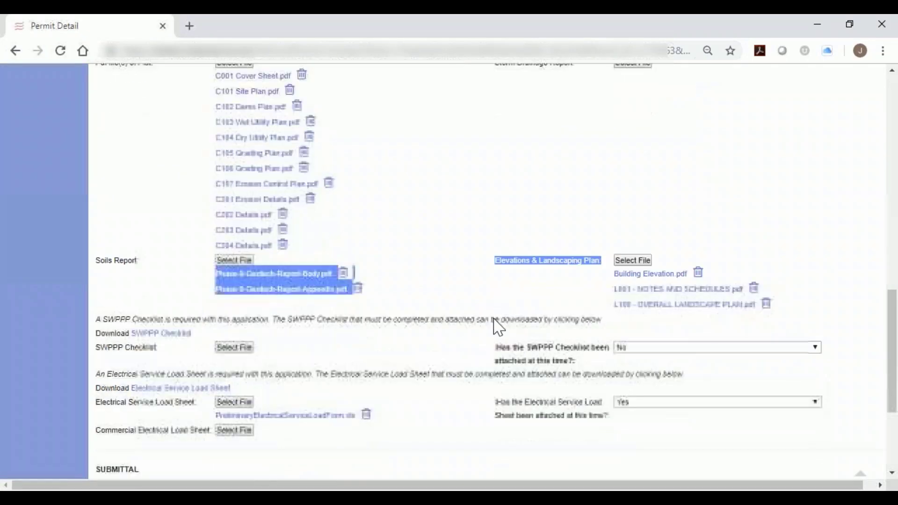
left_click(486, 283)
scroll(489, 282, "down", 2)
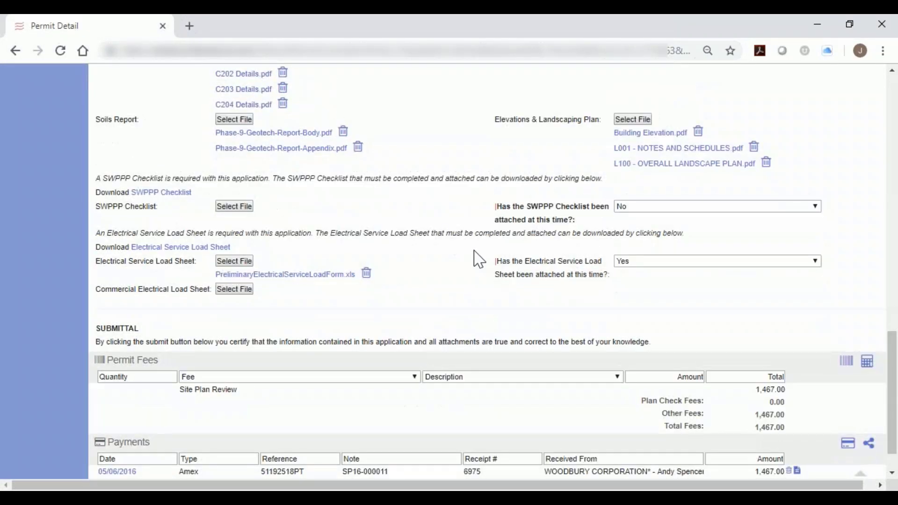
scroll(472, 251, "down", 1)
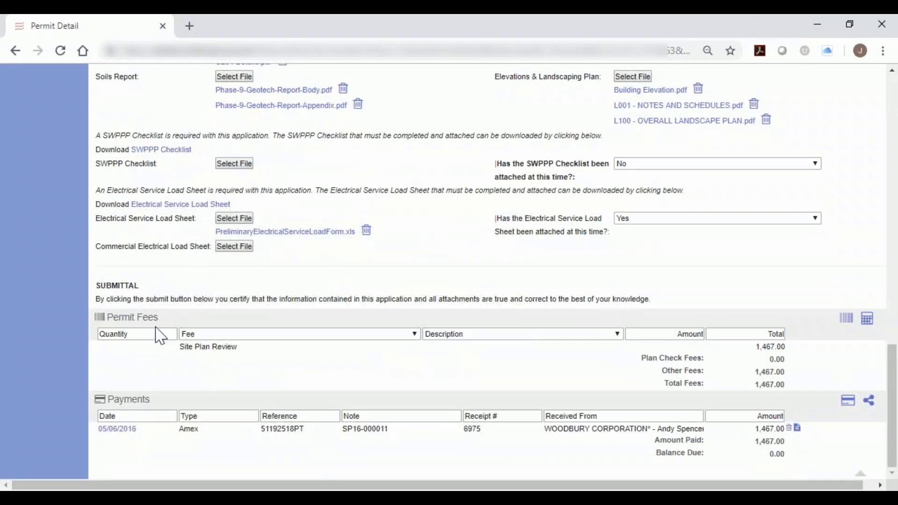
Review the Site Plan Review fee and the Amex payment, view the payment's receipt and close it.
left_click_drag(182, 349, 244, 348)
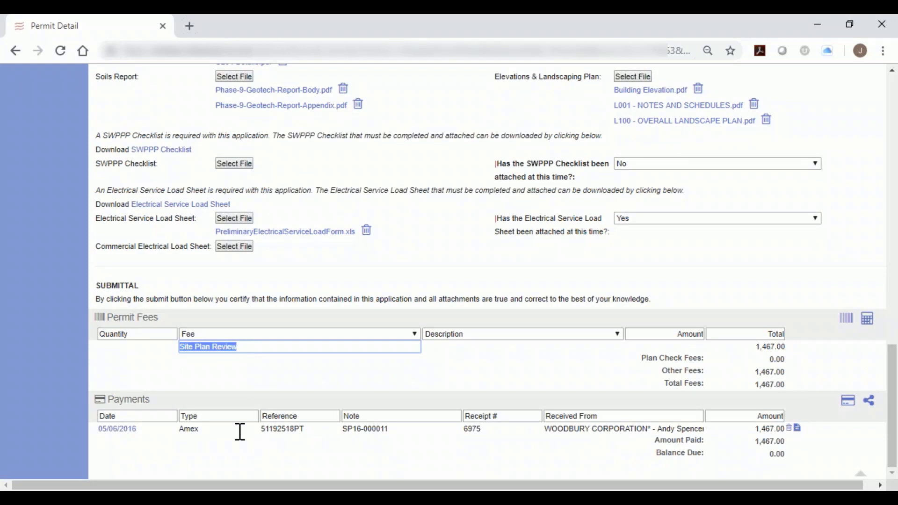
mouse_move(177, 430)
left_mouse_down()
mouse_move(206, 428)
mouse_move(179, 428)
left_mouse_up()
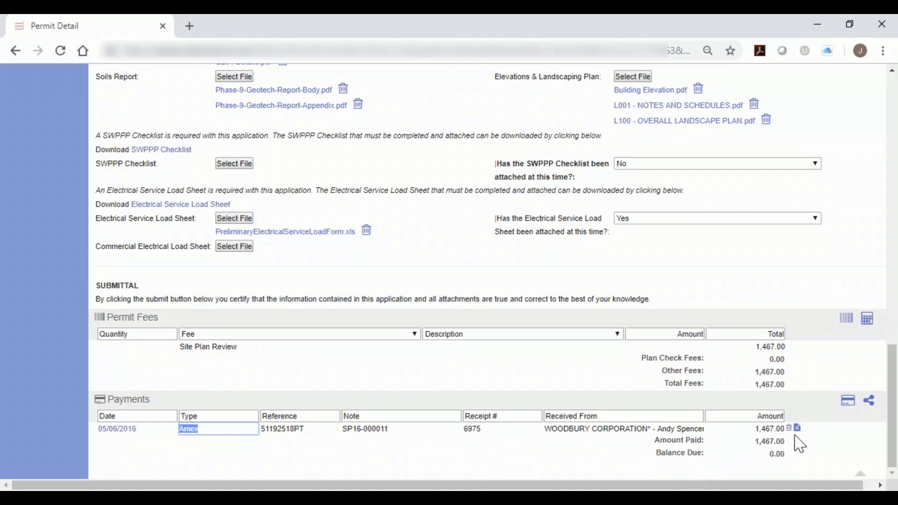
left_click(799, 430)
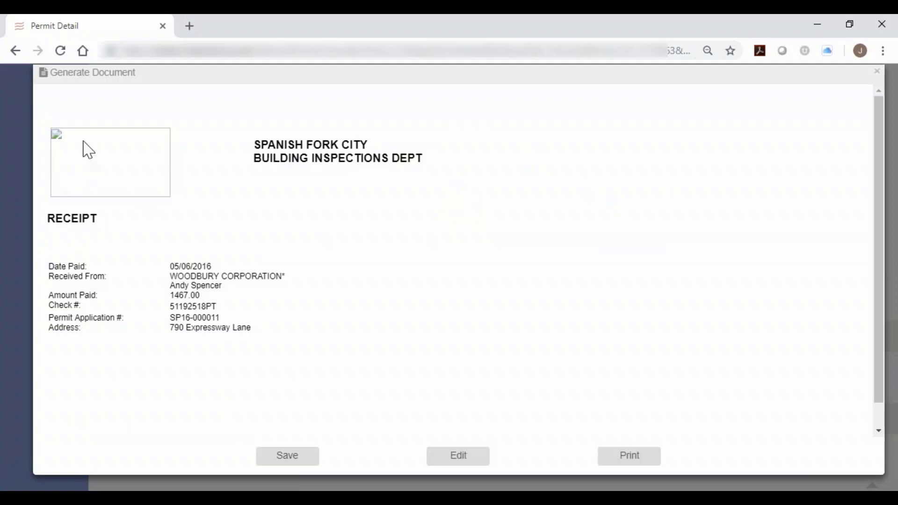
left_click(877, 71)
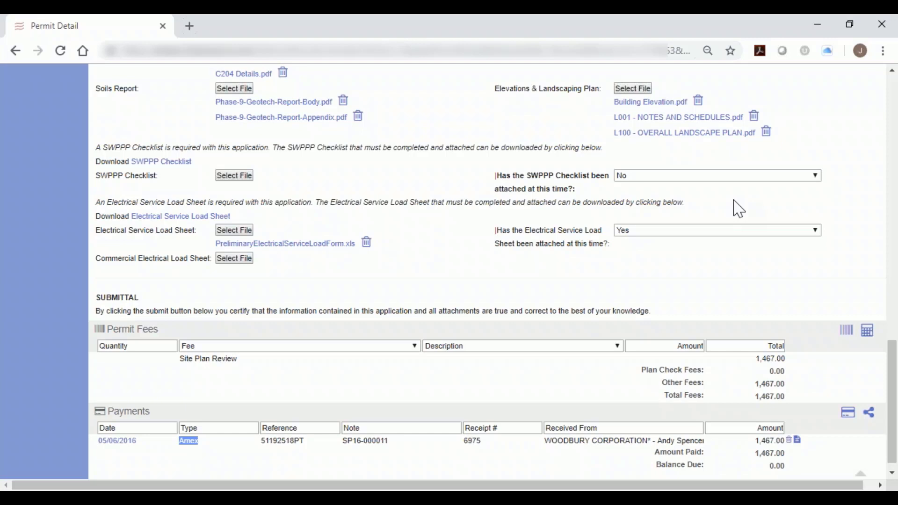
View the submitted Building Elevation.pdf enlarged in Adobe Acrobat, then return to the permit.
left_click(654, 113)
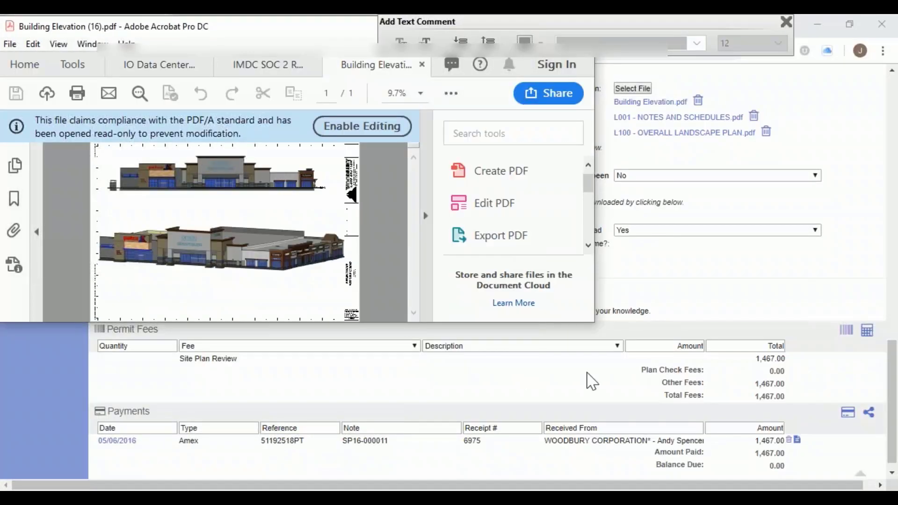
double_click(306, 37)
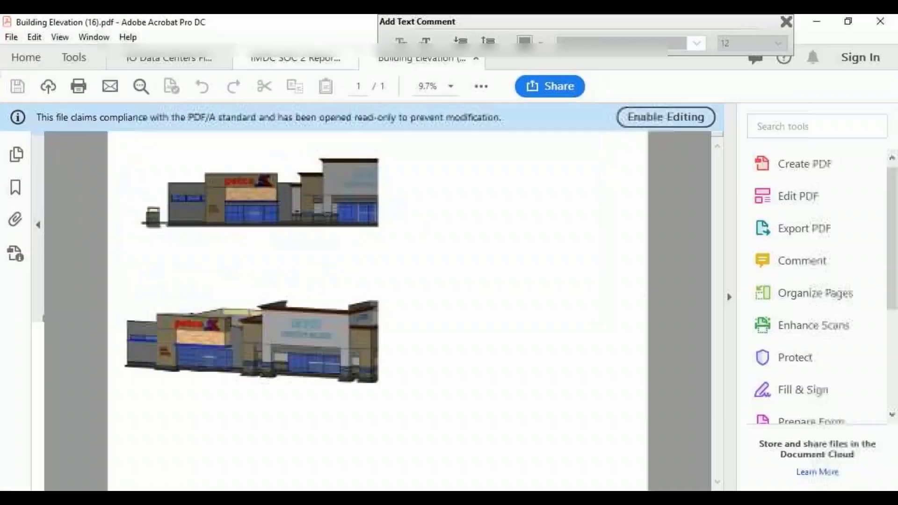
left_click(820, 23)
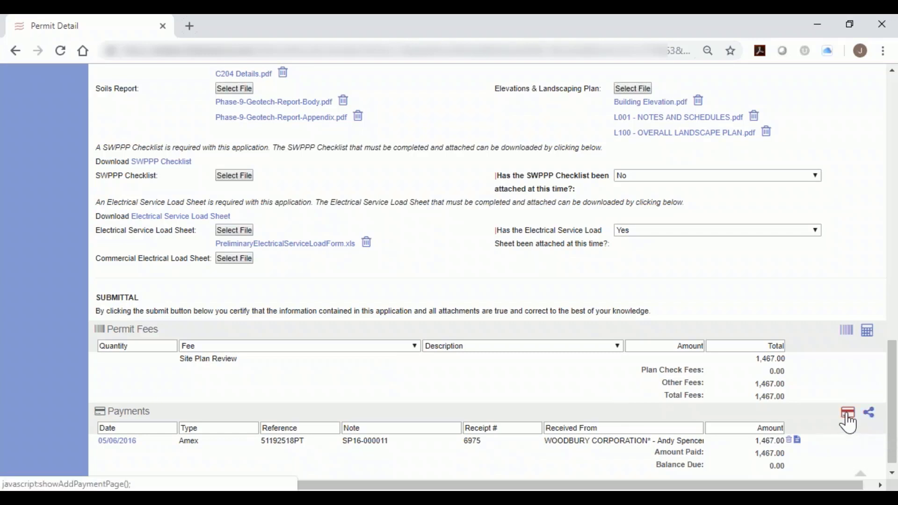
Look at the form for adding permit fees and its fee group filter, and close it without saving.
left_click(849, 333)
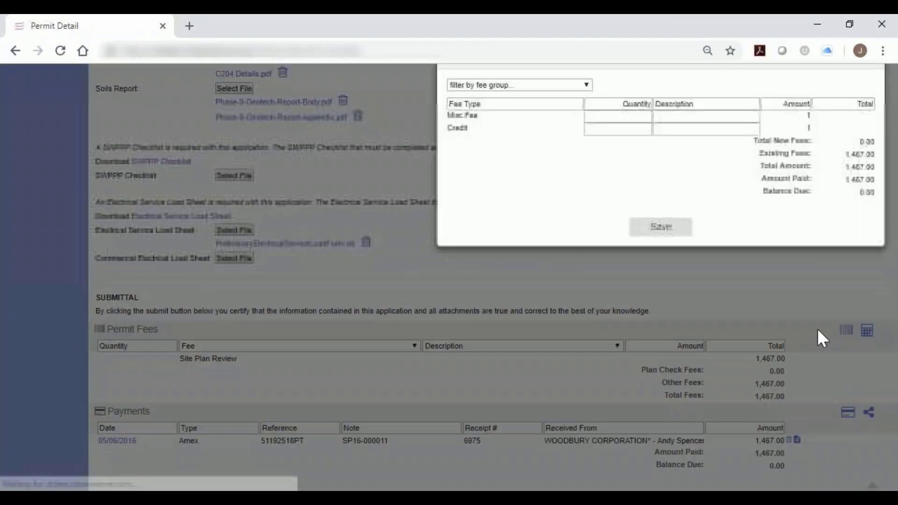
left_click(526, 101)
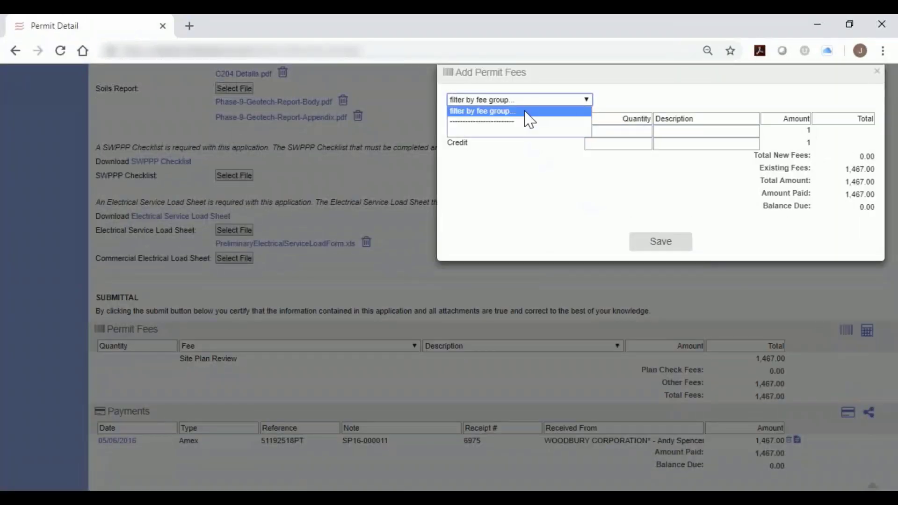
left_click(527, 123)
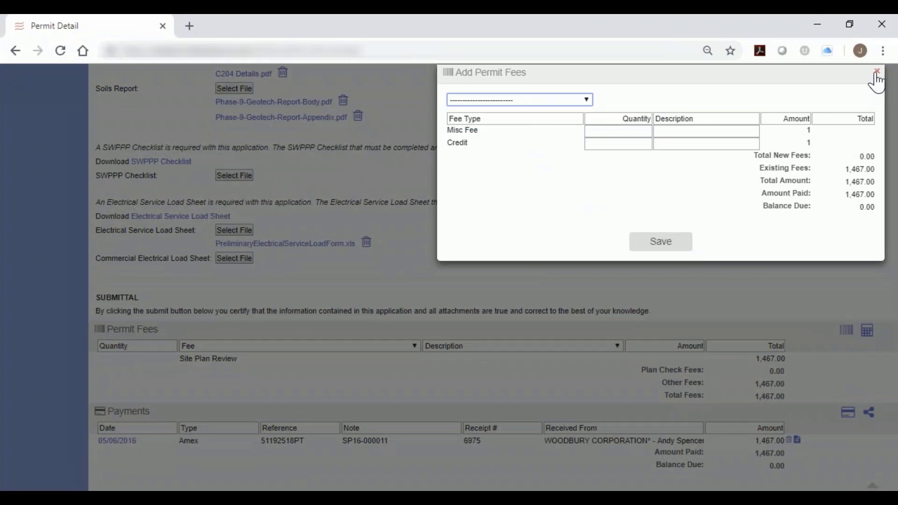
left_click(877, 71)
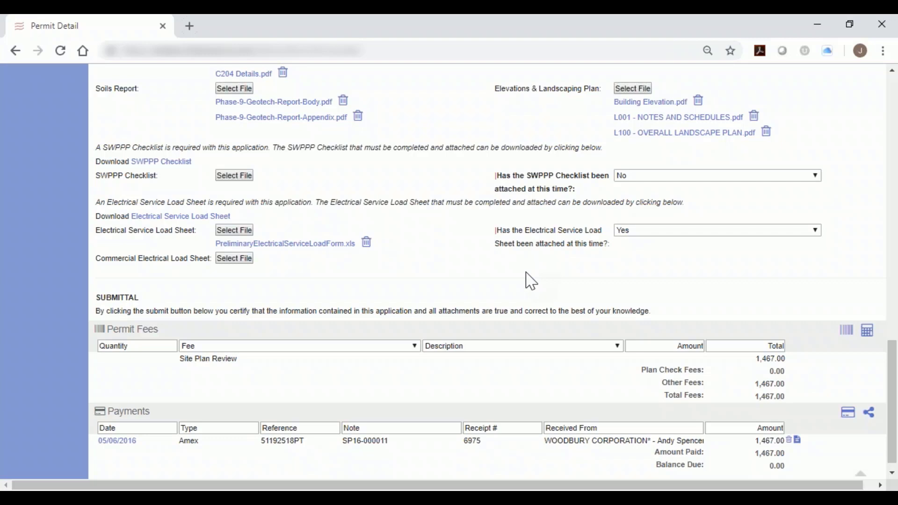
Show the file's reviews and open the Fire department's Site Plan Review from the Site Plan Resubmittal route.
scroll(527, 281, "up", 6)
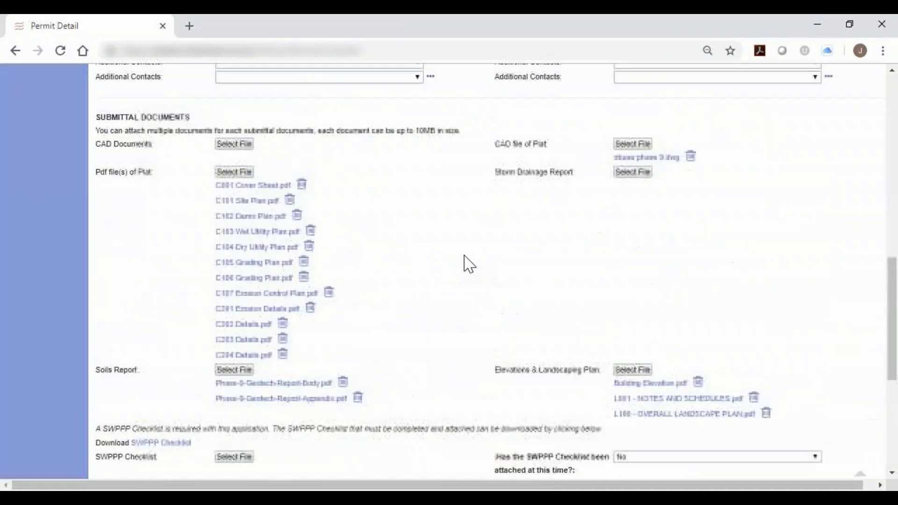
scroll(470, 265, "up", 7)
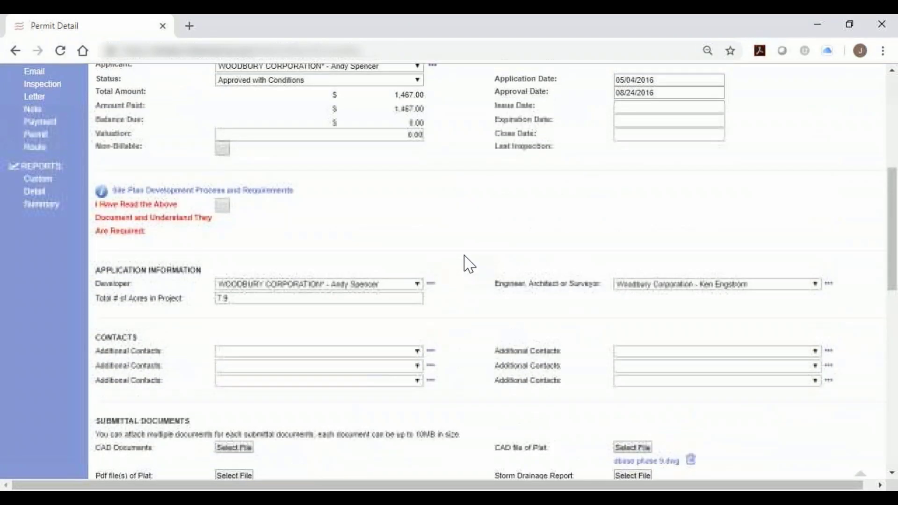
scroll(468, 263, "up", 5)
left_click(232, 161)
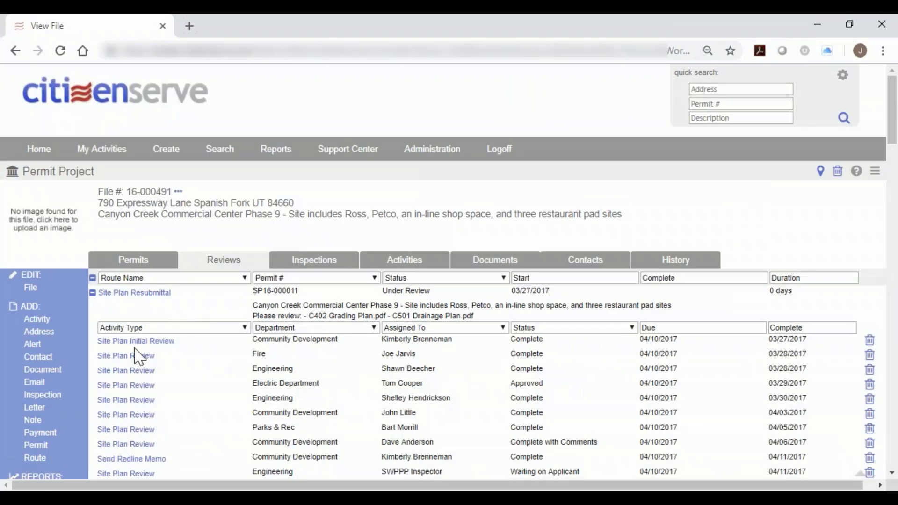
left_click(139, 356)
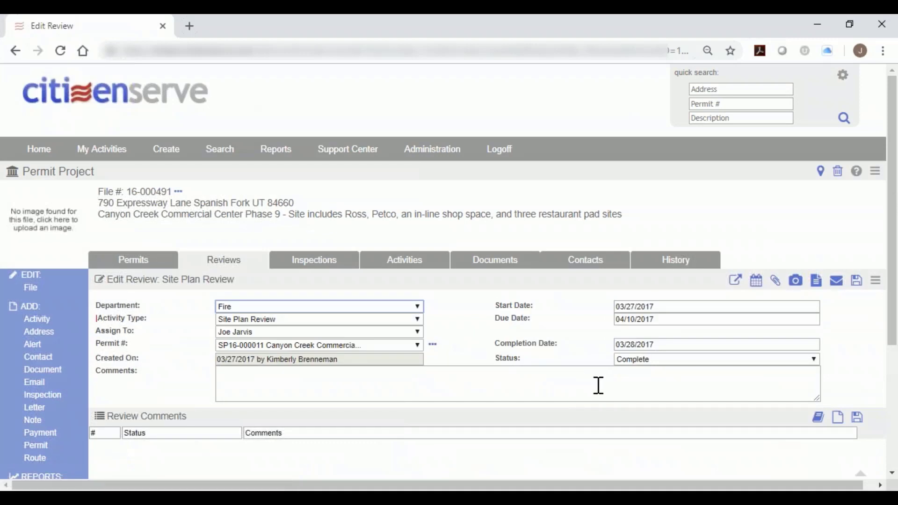
Leave the review for the home page, open the administration settings and look at the lookups and the Community Development department.
left_click(599, 386)
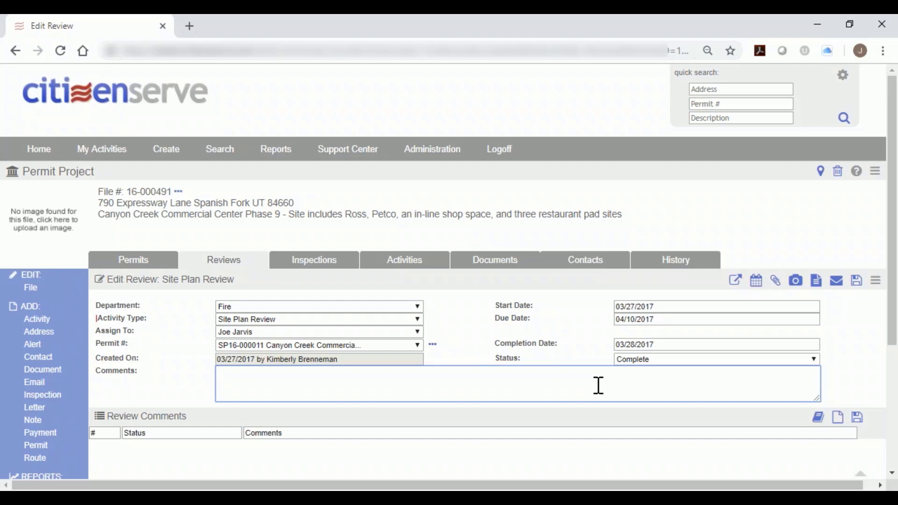
left_click(125, 95)
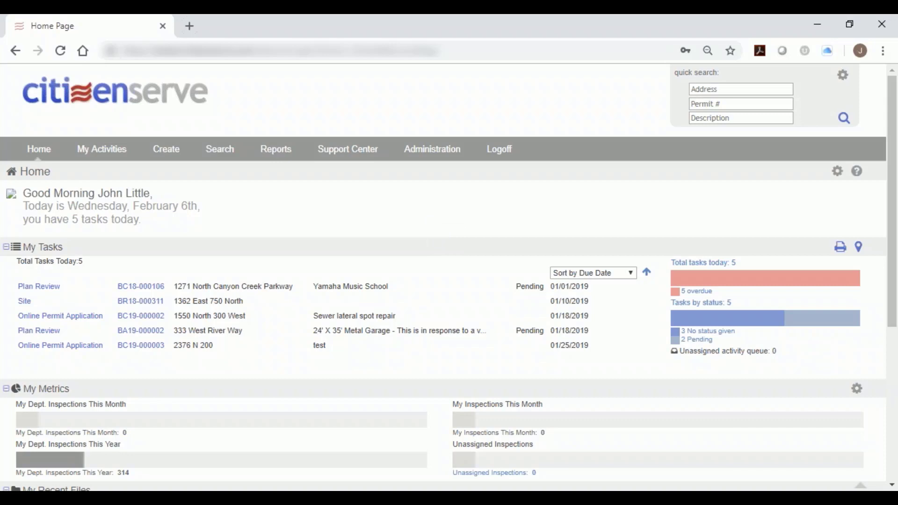
left_click(431, 150)
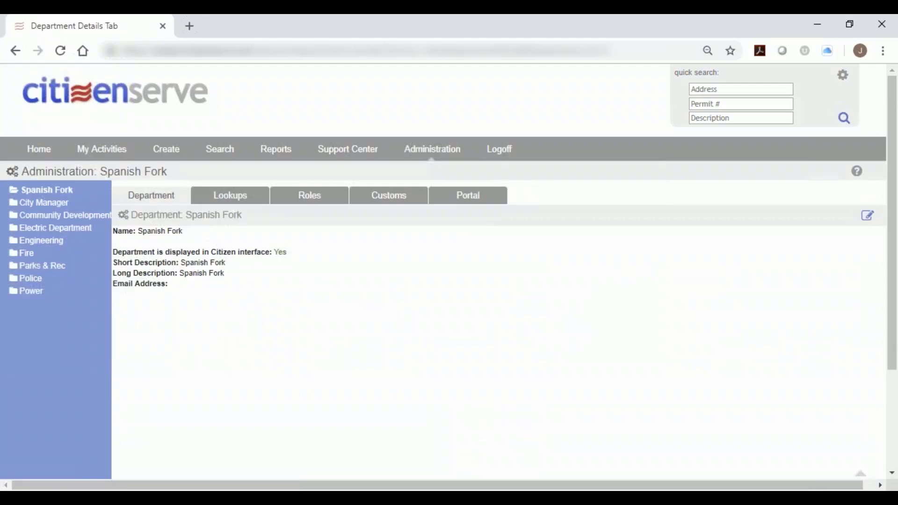
left_click(244, 201)
left_click(42, 216)
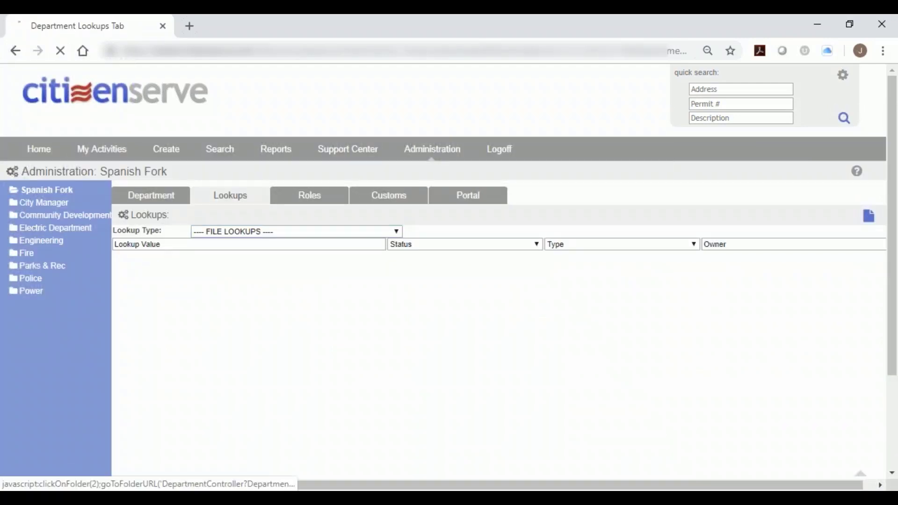
left_click(274, 232)
Return from the Building user's details to the home page, look over the dashboard and open permit B18-000051 from the recent files.
scroll(307, 280, "down", 3)
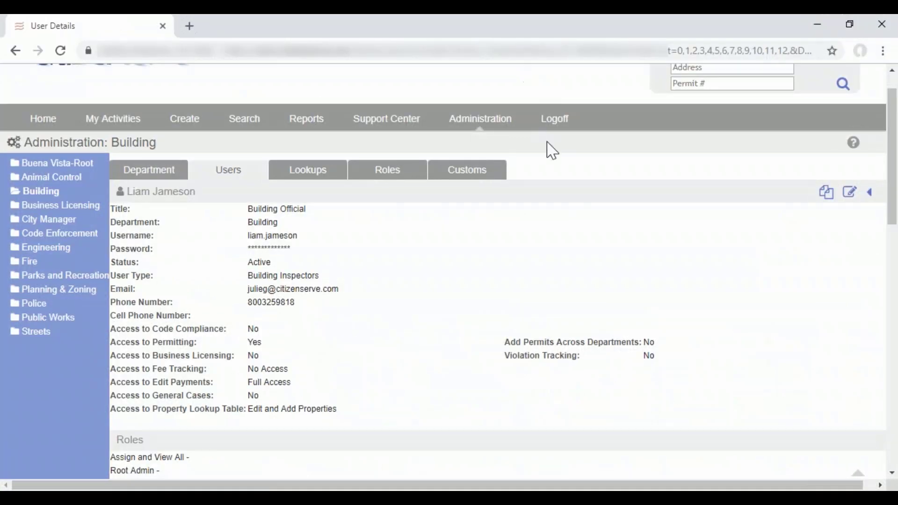
scroll(84, 129, "up", 1)
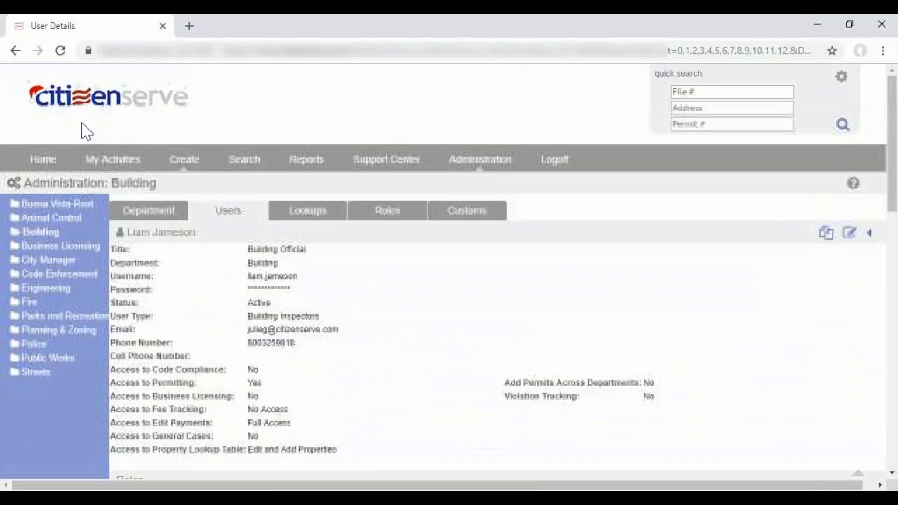
left_click(58, 107)
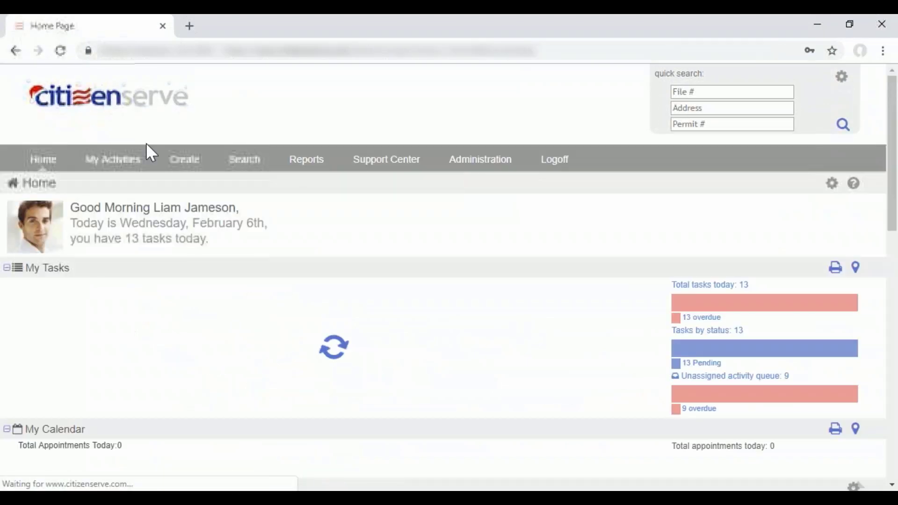
scroll(391, 281, "down", 2)
scroll(393, 281, "down", 1)
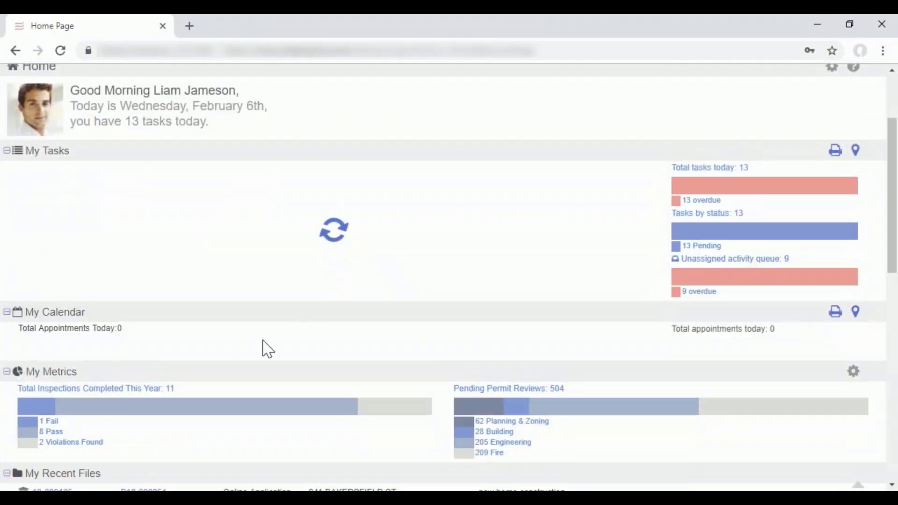
scroll(238, 360, "down", 3)
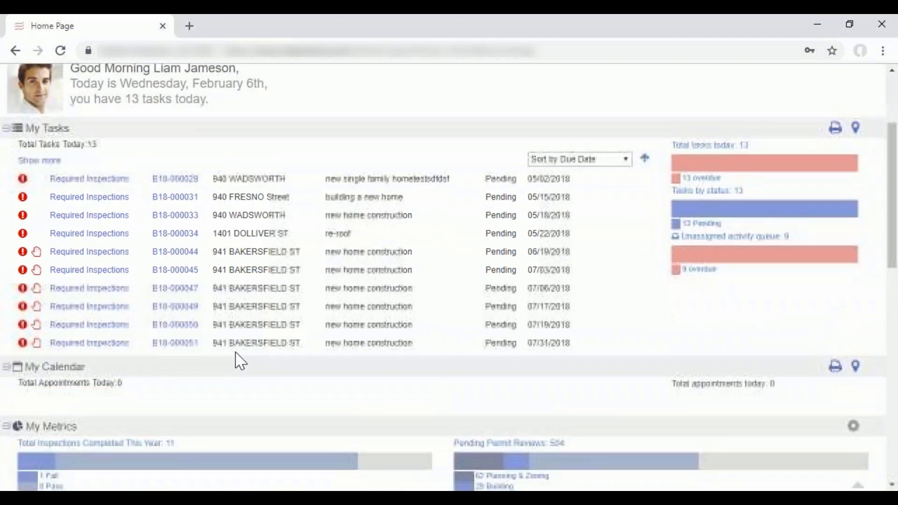
scroll(230, 347, "down", 3)
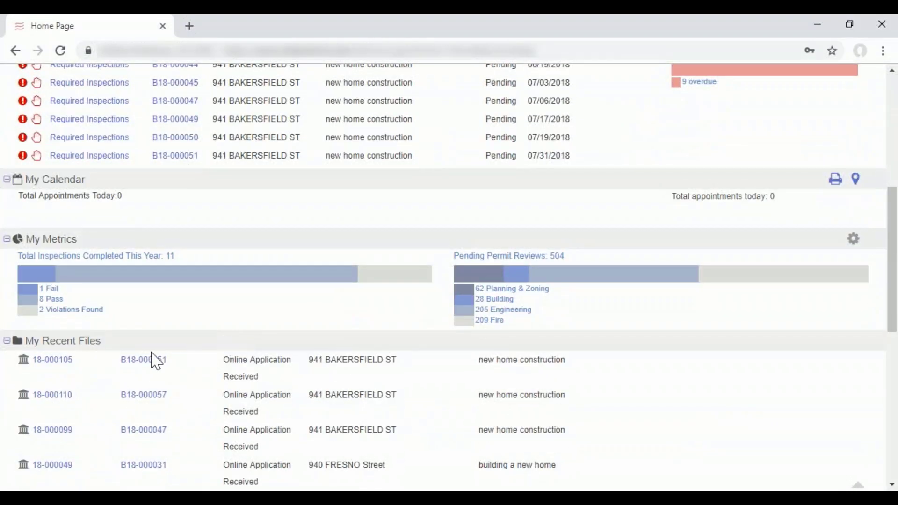
left_click(151, 367)
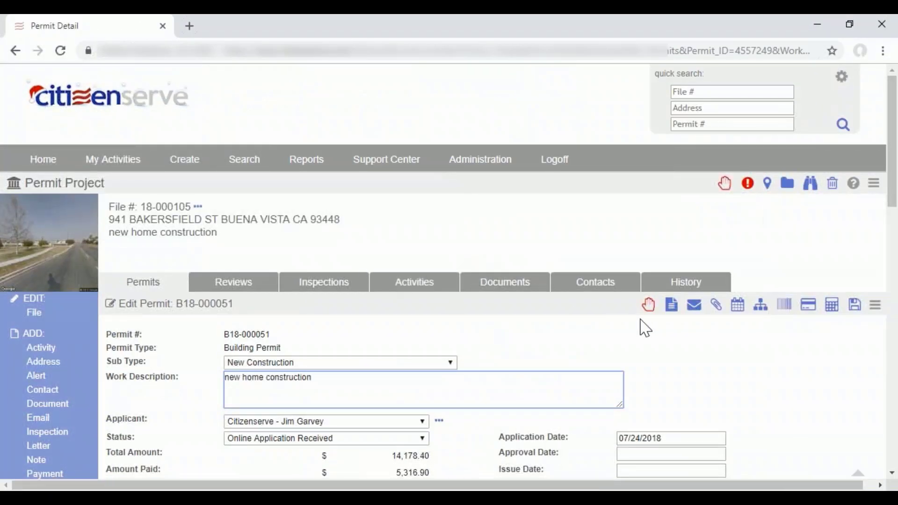
Go back to the file's permit list and start generating the Permit Card document for the New Construction permit.
left_click(670, 306)
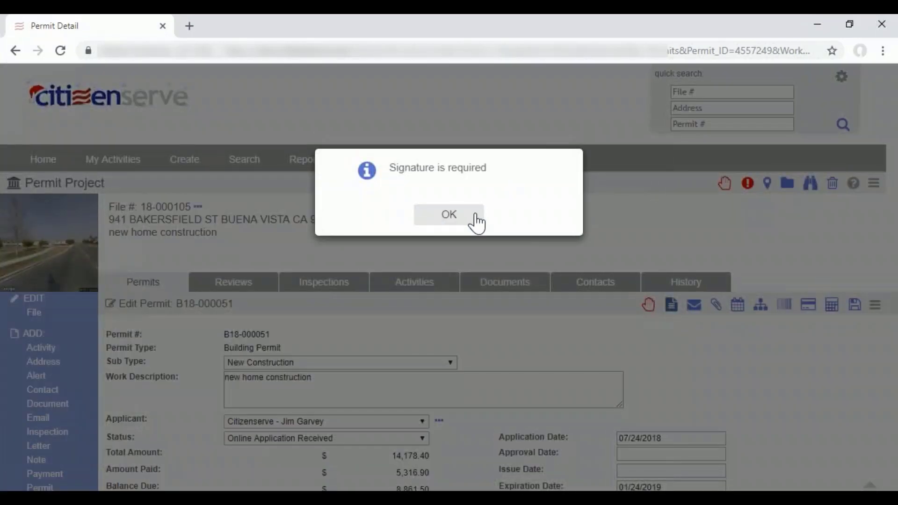
left_click(475, 219)
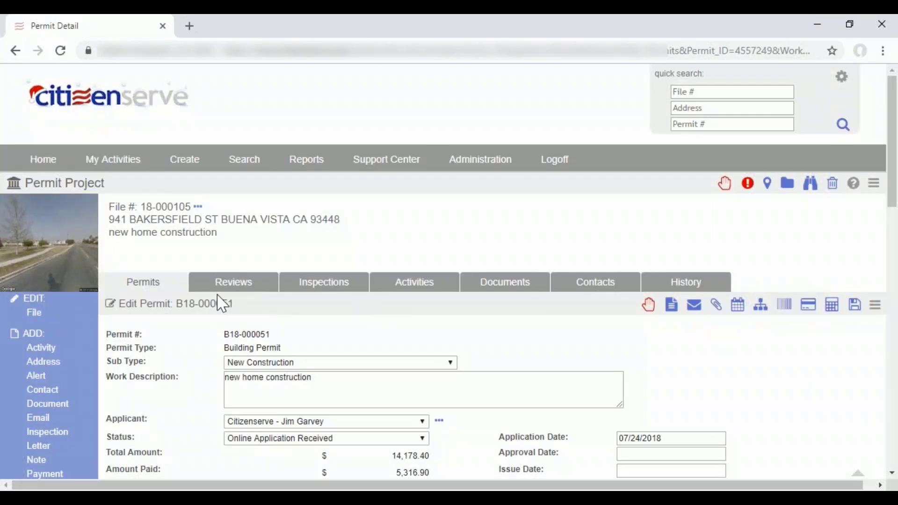
left_click(146, 285)
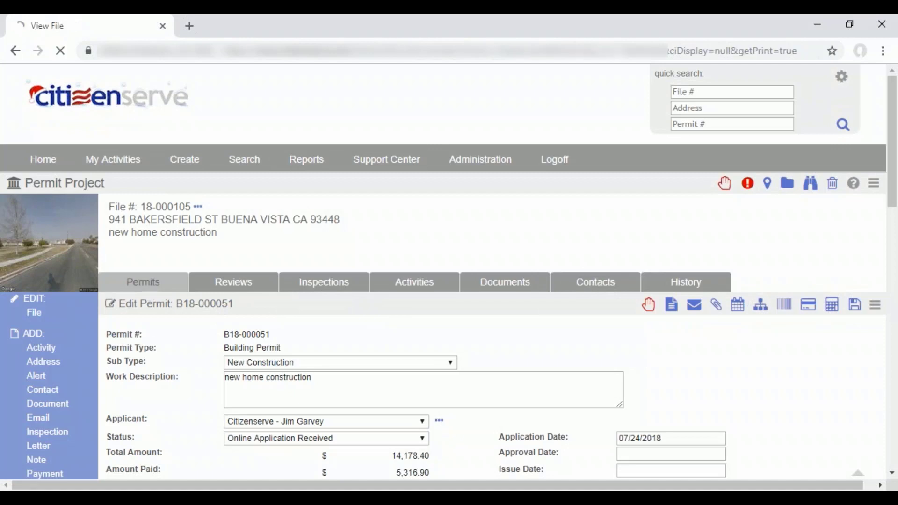
left_click(135, 325)
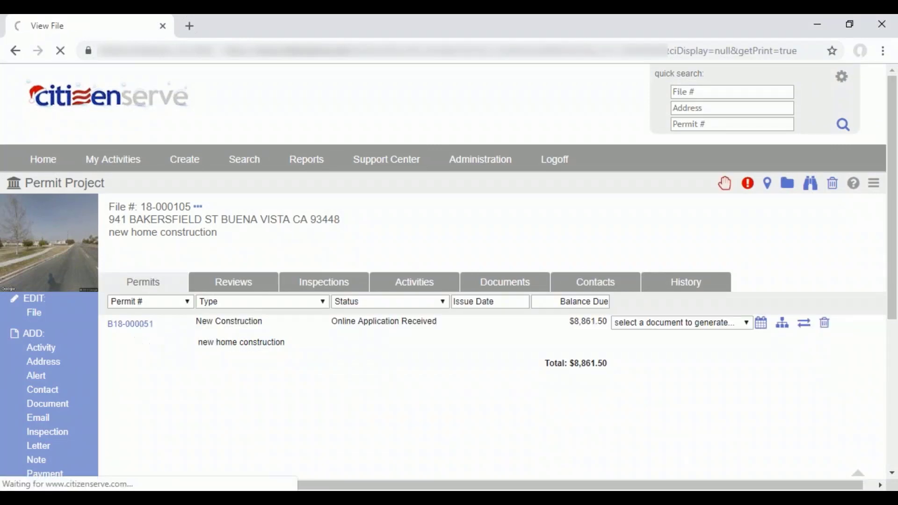
left_click(150, 283)
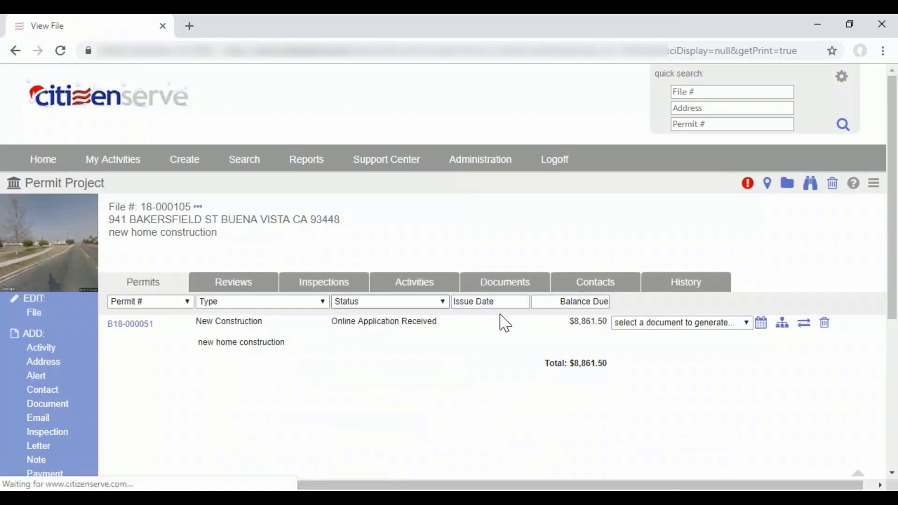
left_click(683, 323)
left_click(682, 380)
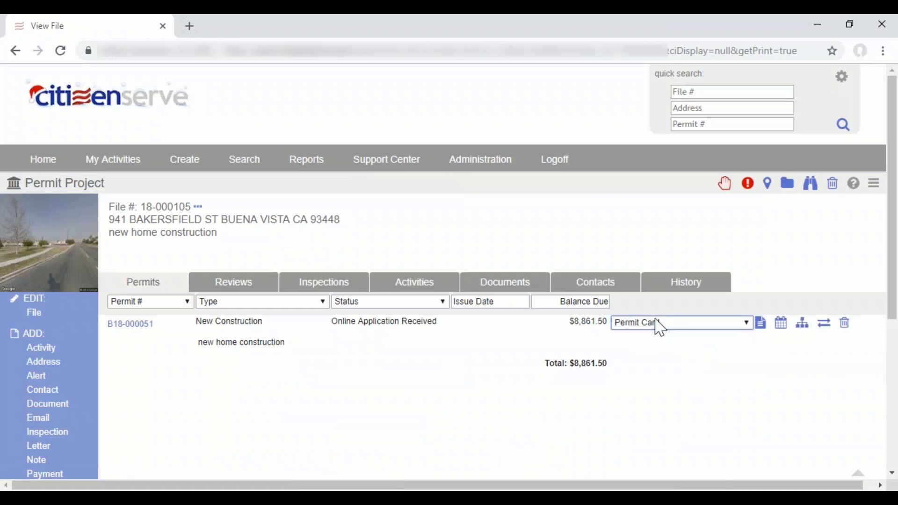
left_click(761, 324)
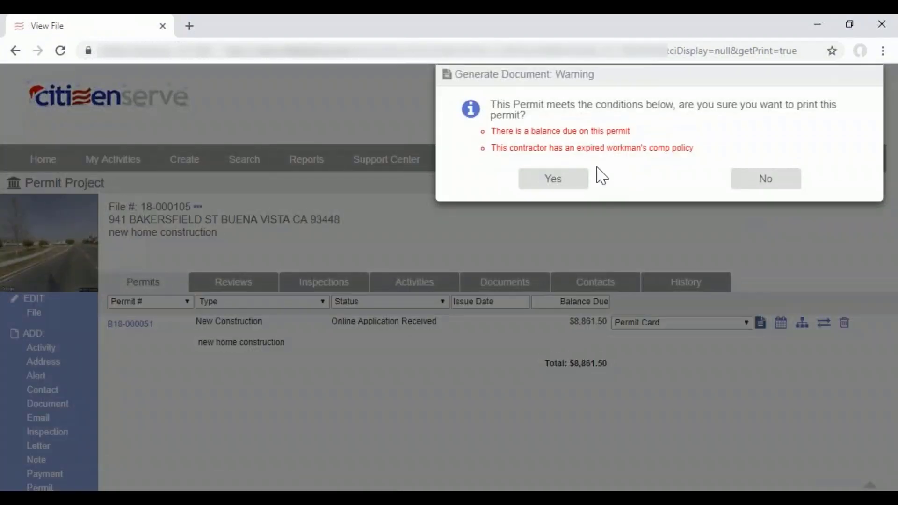
Examine the document generation warning and the conditions it lists for the permit.
left_click_drag(491, 135, 703, 150)
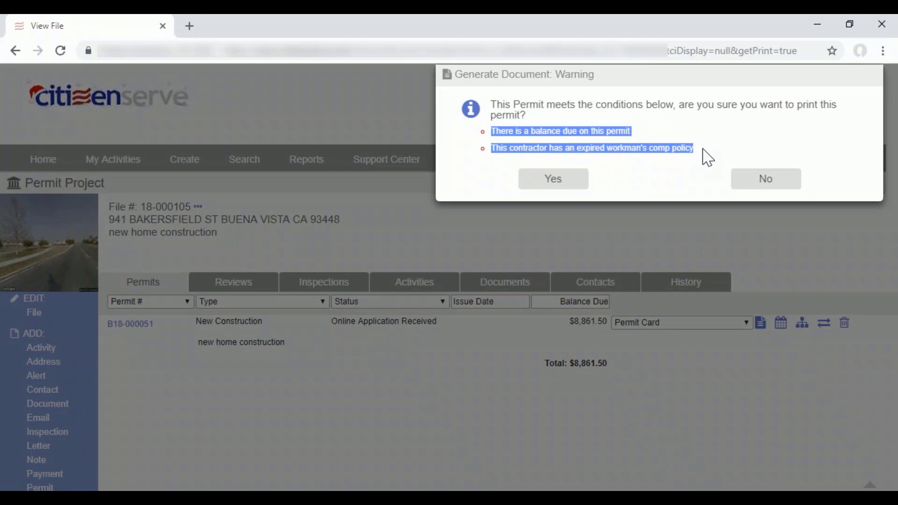
left_click(706, 154)
left_click_drag(556, 76, 590, 78)
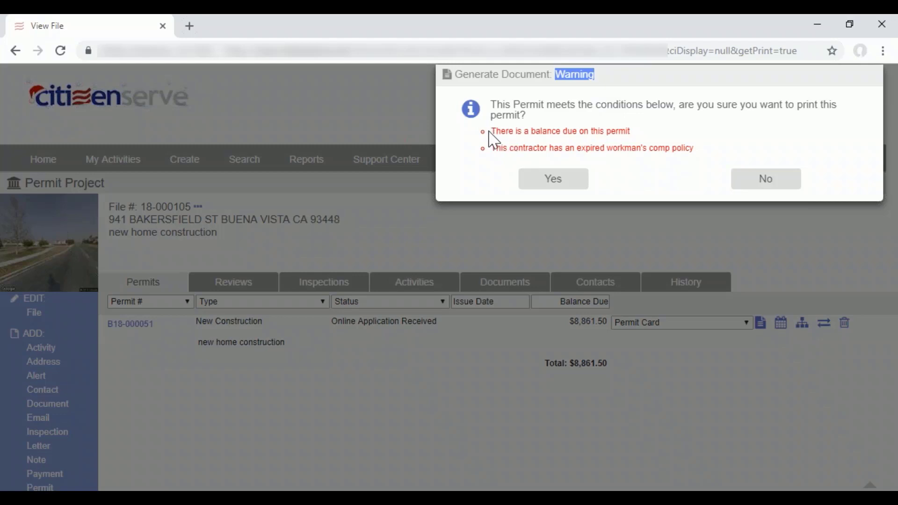
left_click_drag(491, 132, 633, 137)
left_click(646, 167)
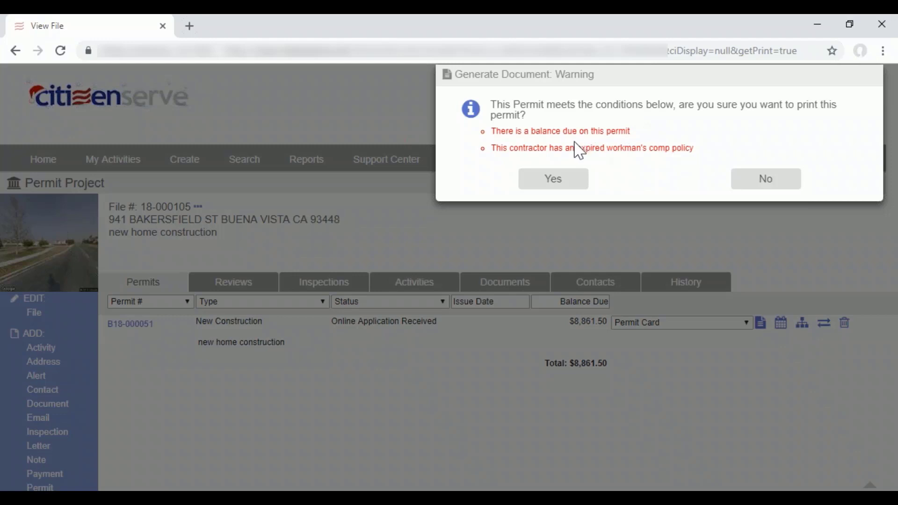
left_click_drag(491, 132, 636, 132)
left_click_drag(492, 149, 704, 173)
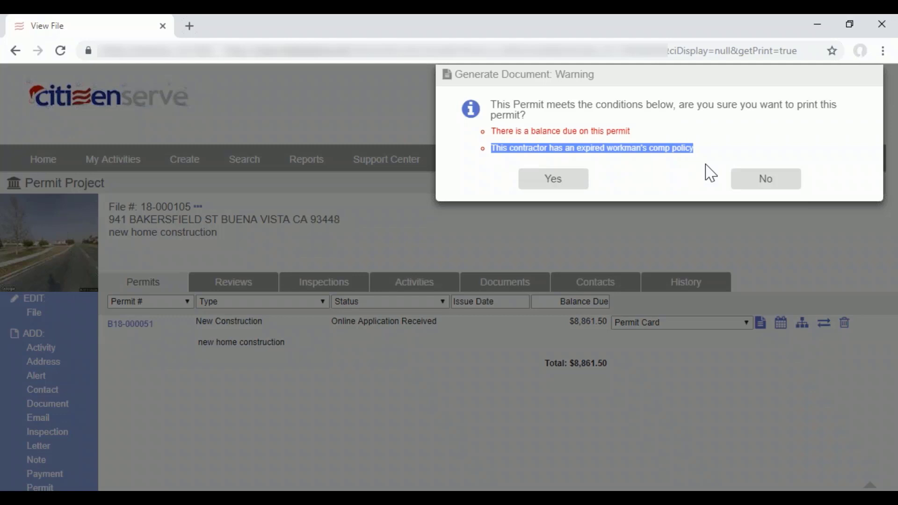
left_click(639, 153)
left_click_drag(551, 71, 555, 72)
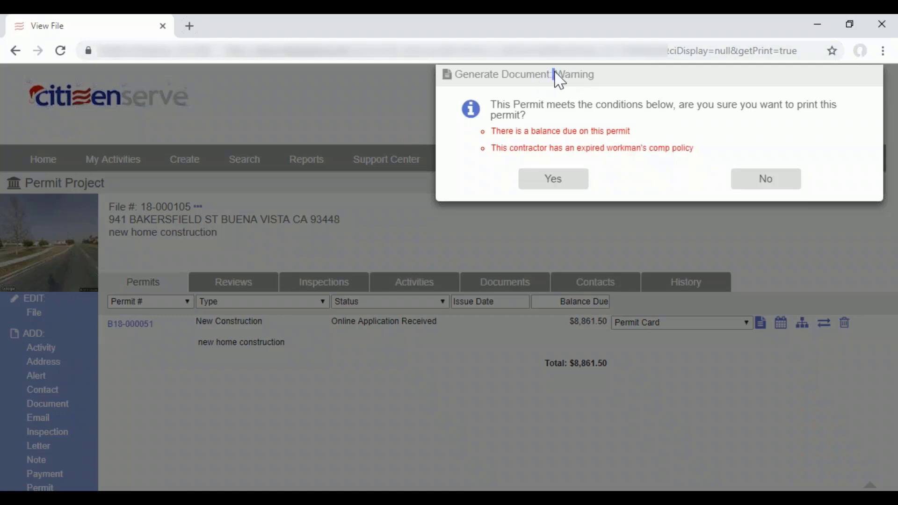
triple_click(555, 72)
double_click(593, 77)
Confirm generating the Permit Card, look over the building permit document and close it without saving.
left_click(557, 183)
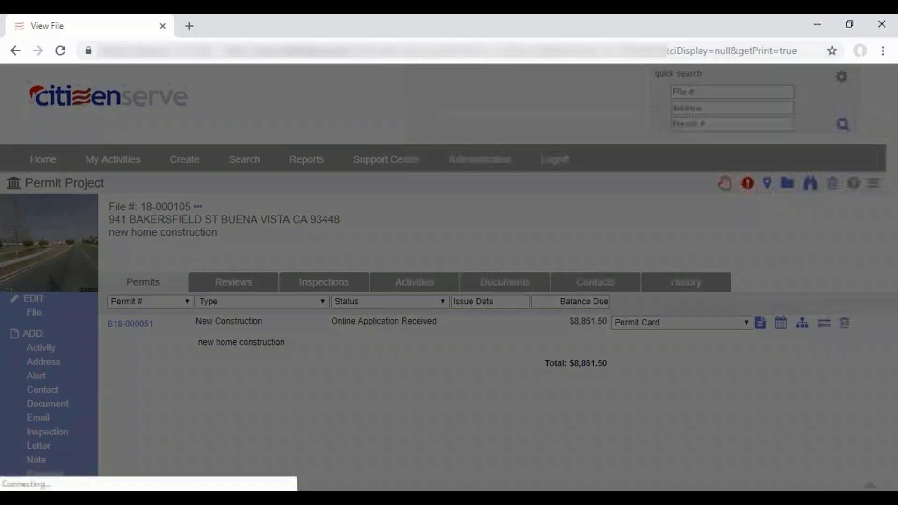
scroll(578, 185, "down", 1)
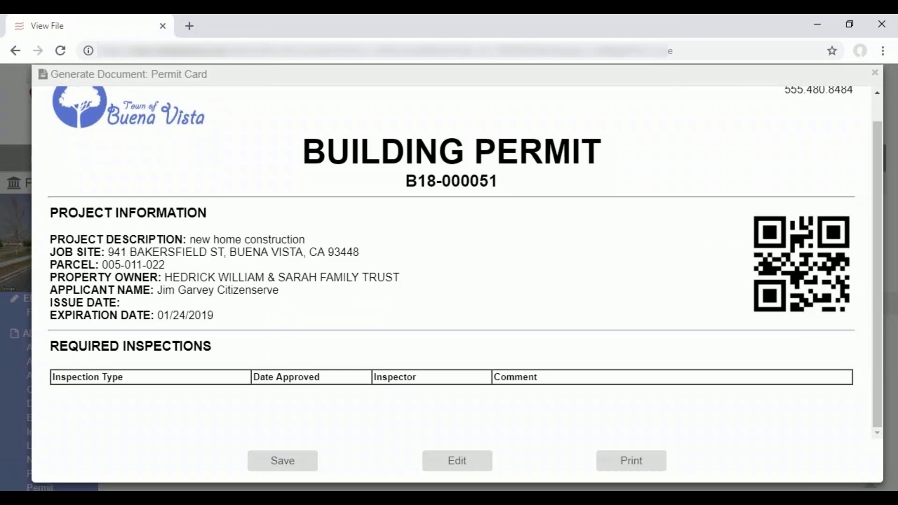
scroll(597, 147, "up", 1)
left_click(875, 73)
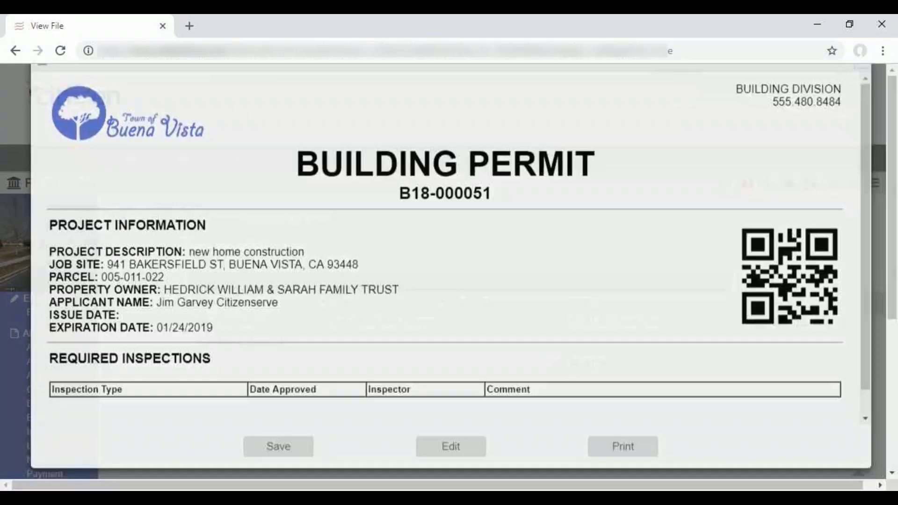